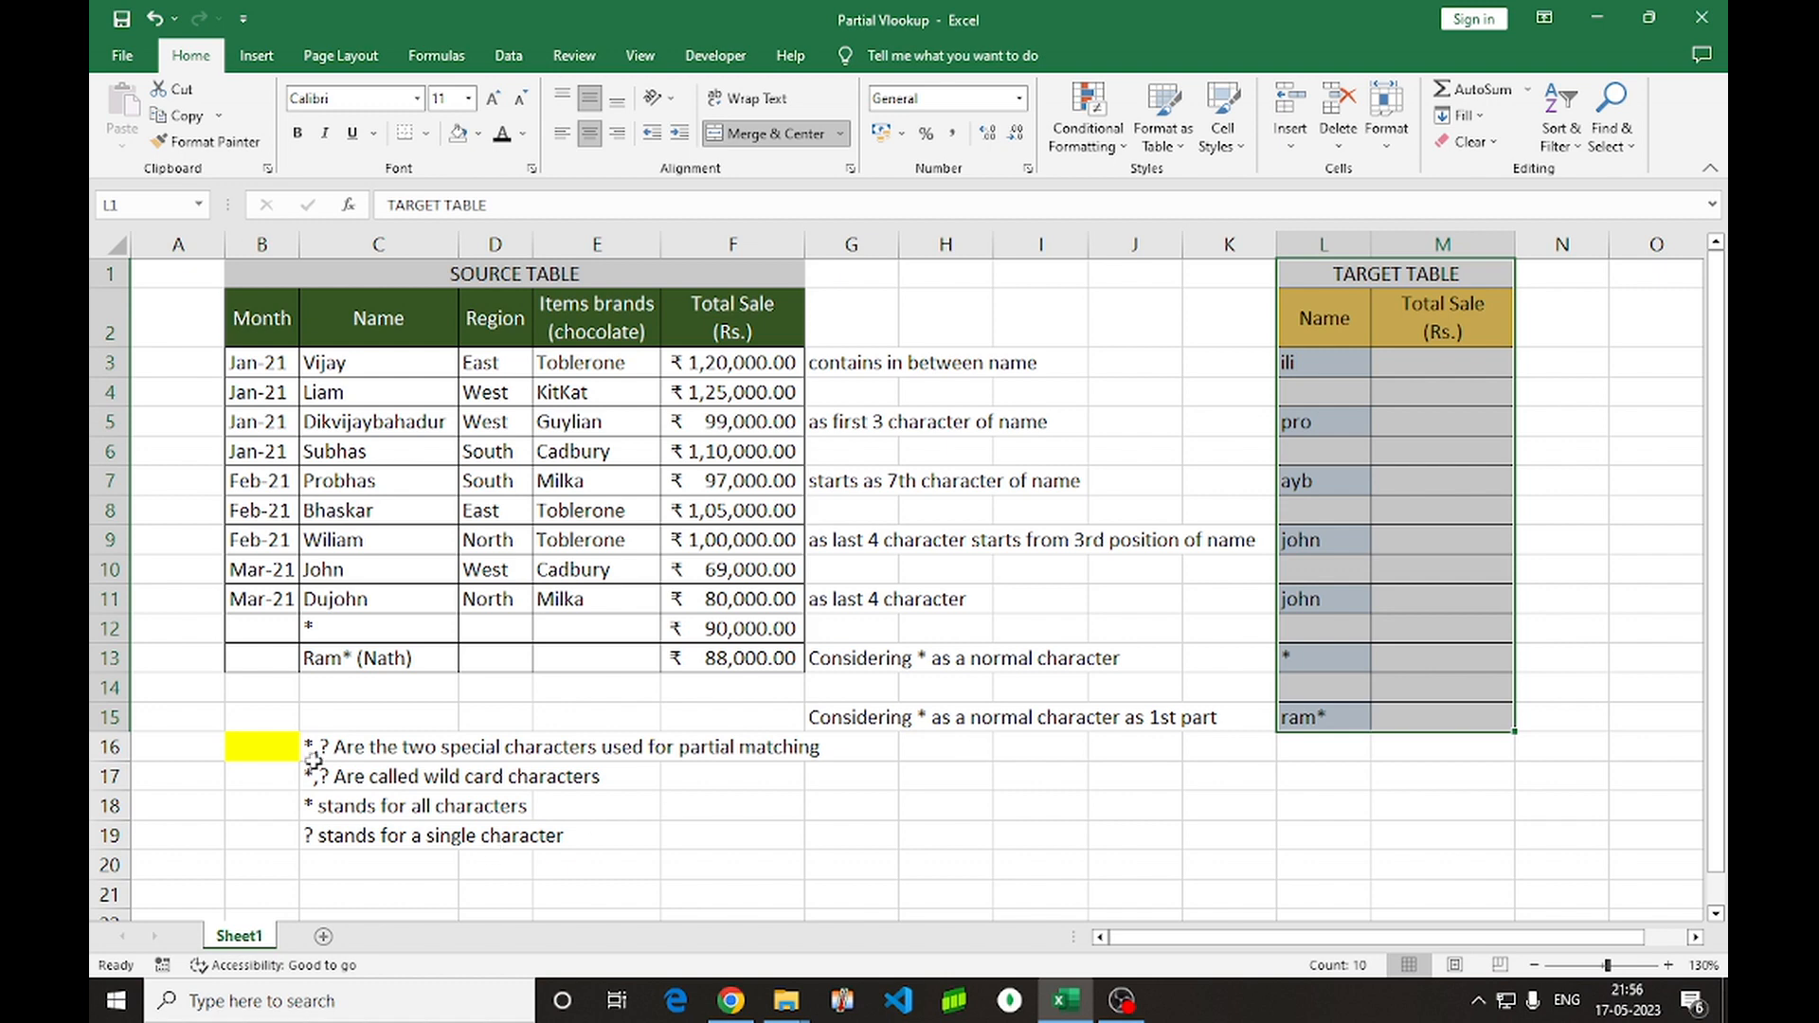
Read the notes on the * and ? wildcard characters in cells C16 to C19
left_click(319, 746)
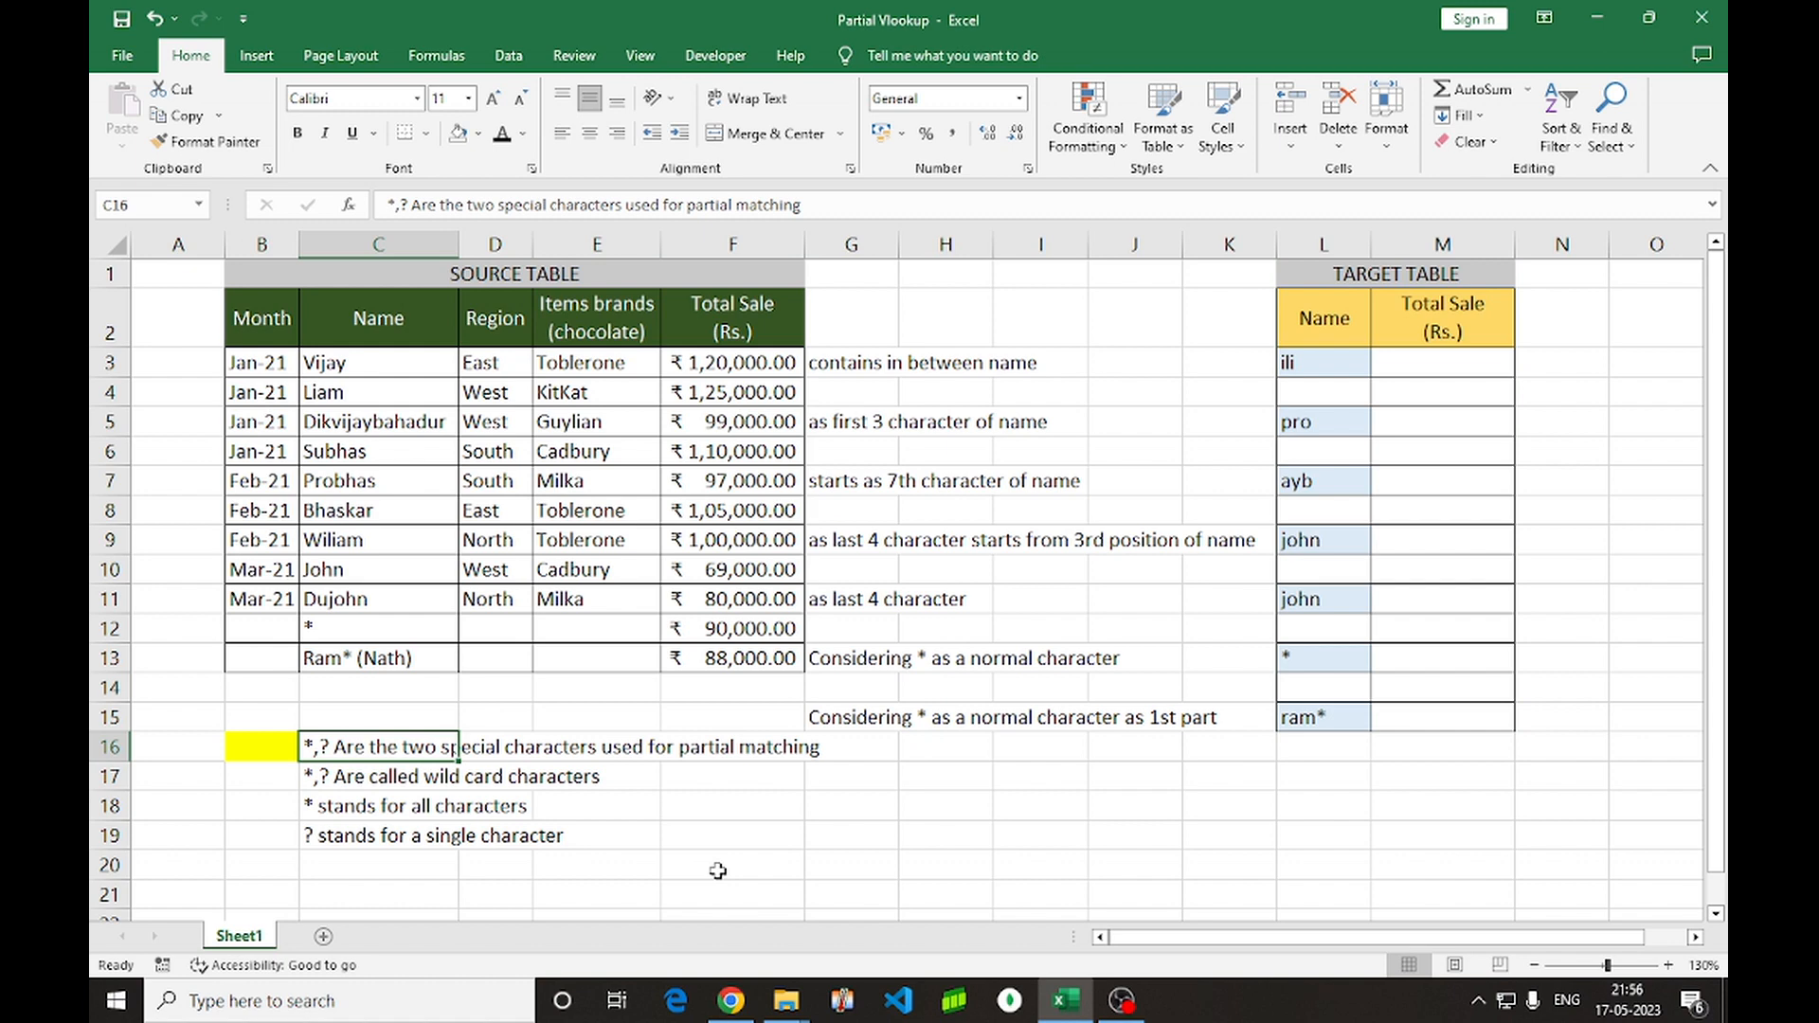
key("Down")
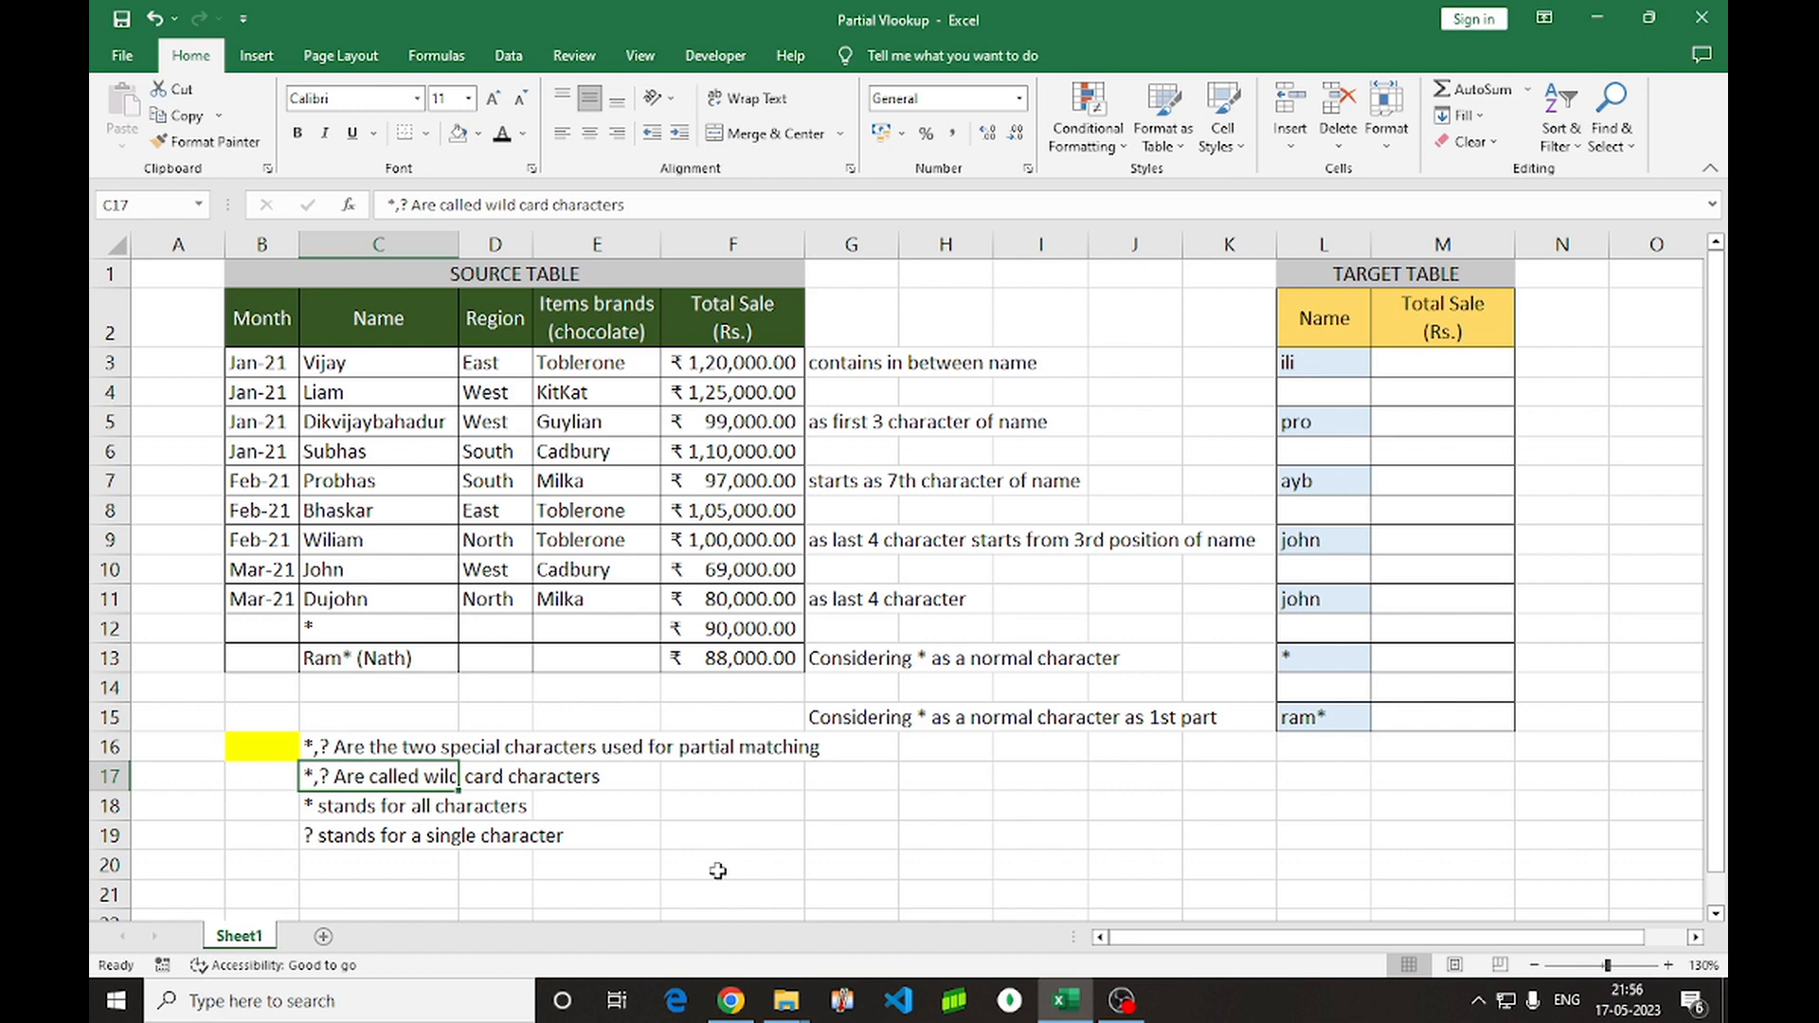
key("Right")
key("Down")
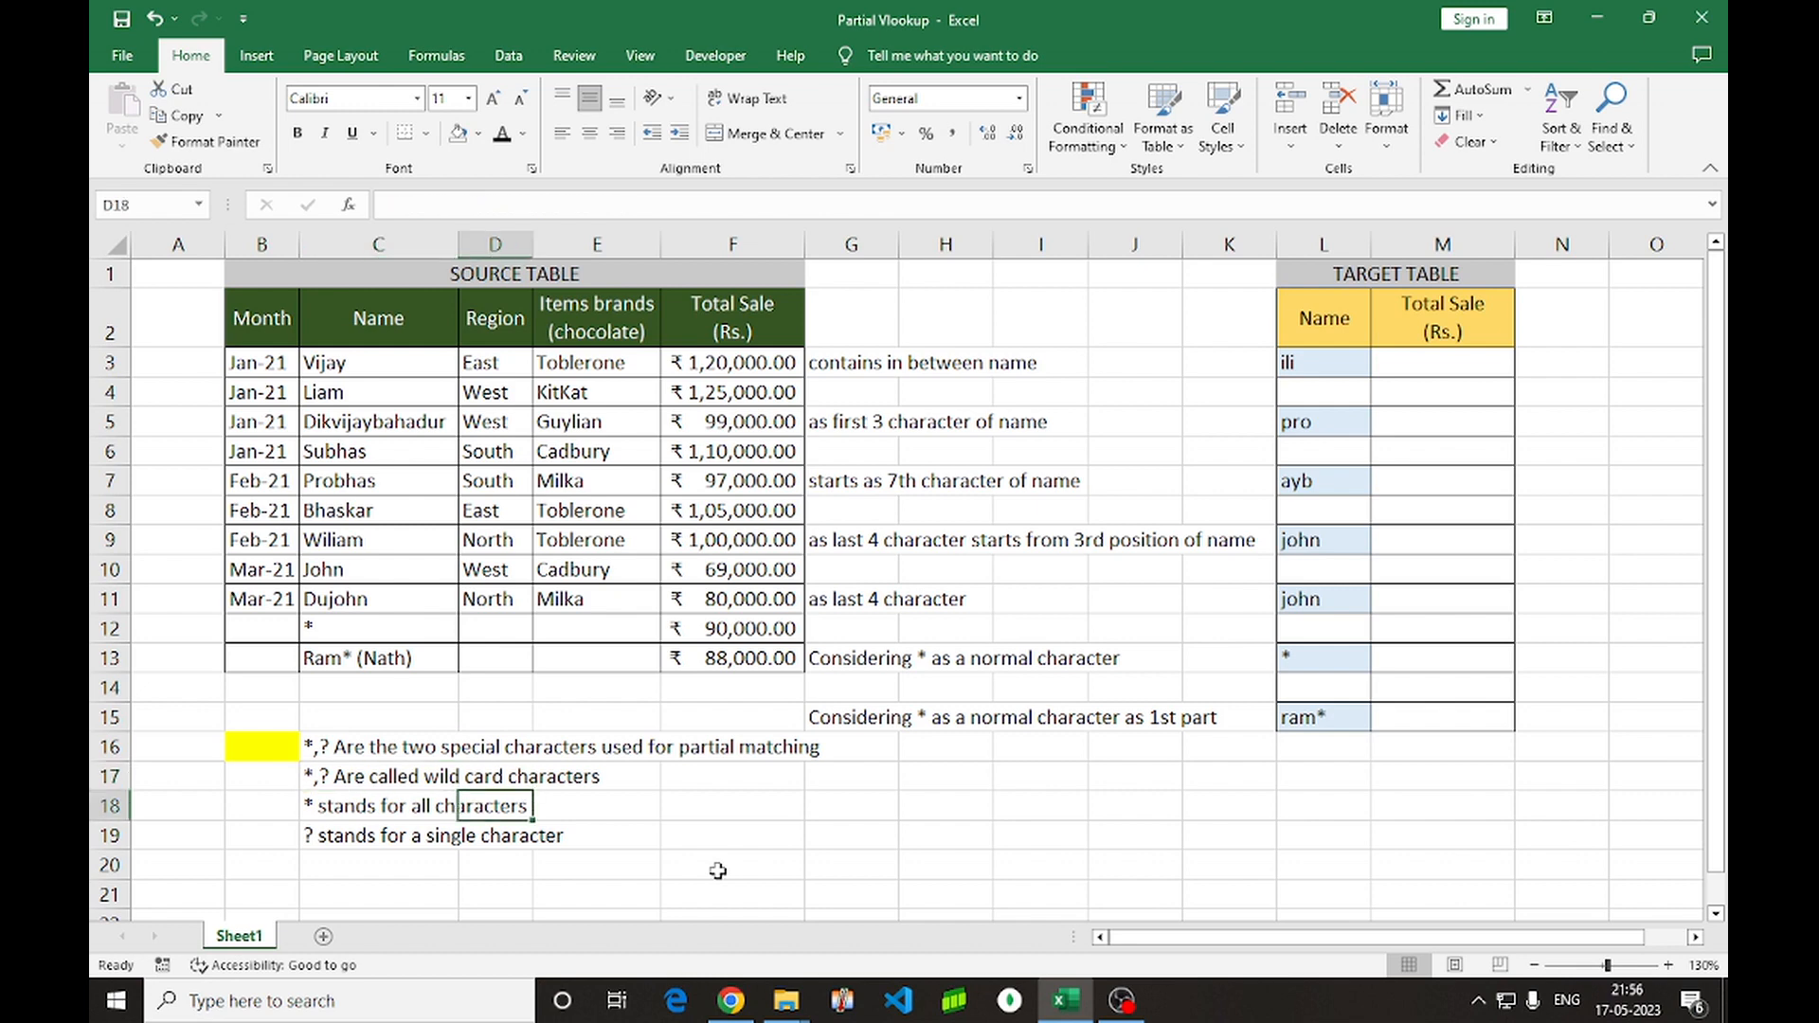
key("Left")
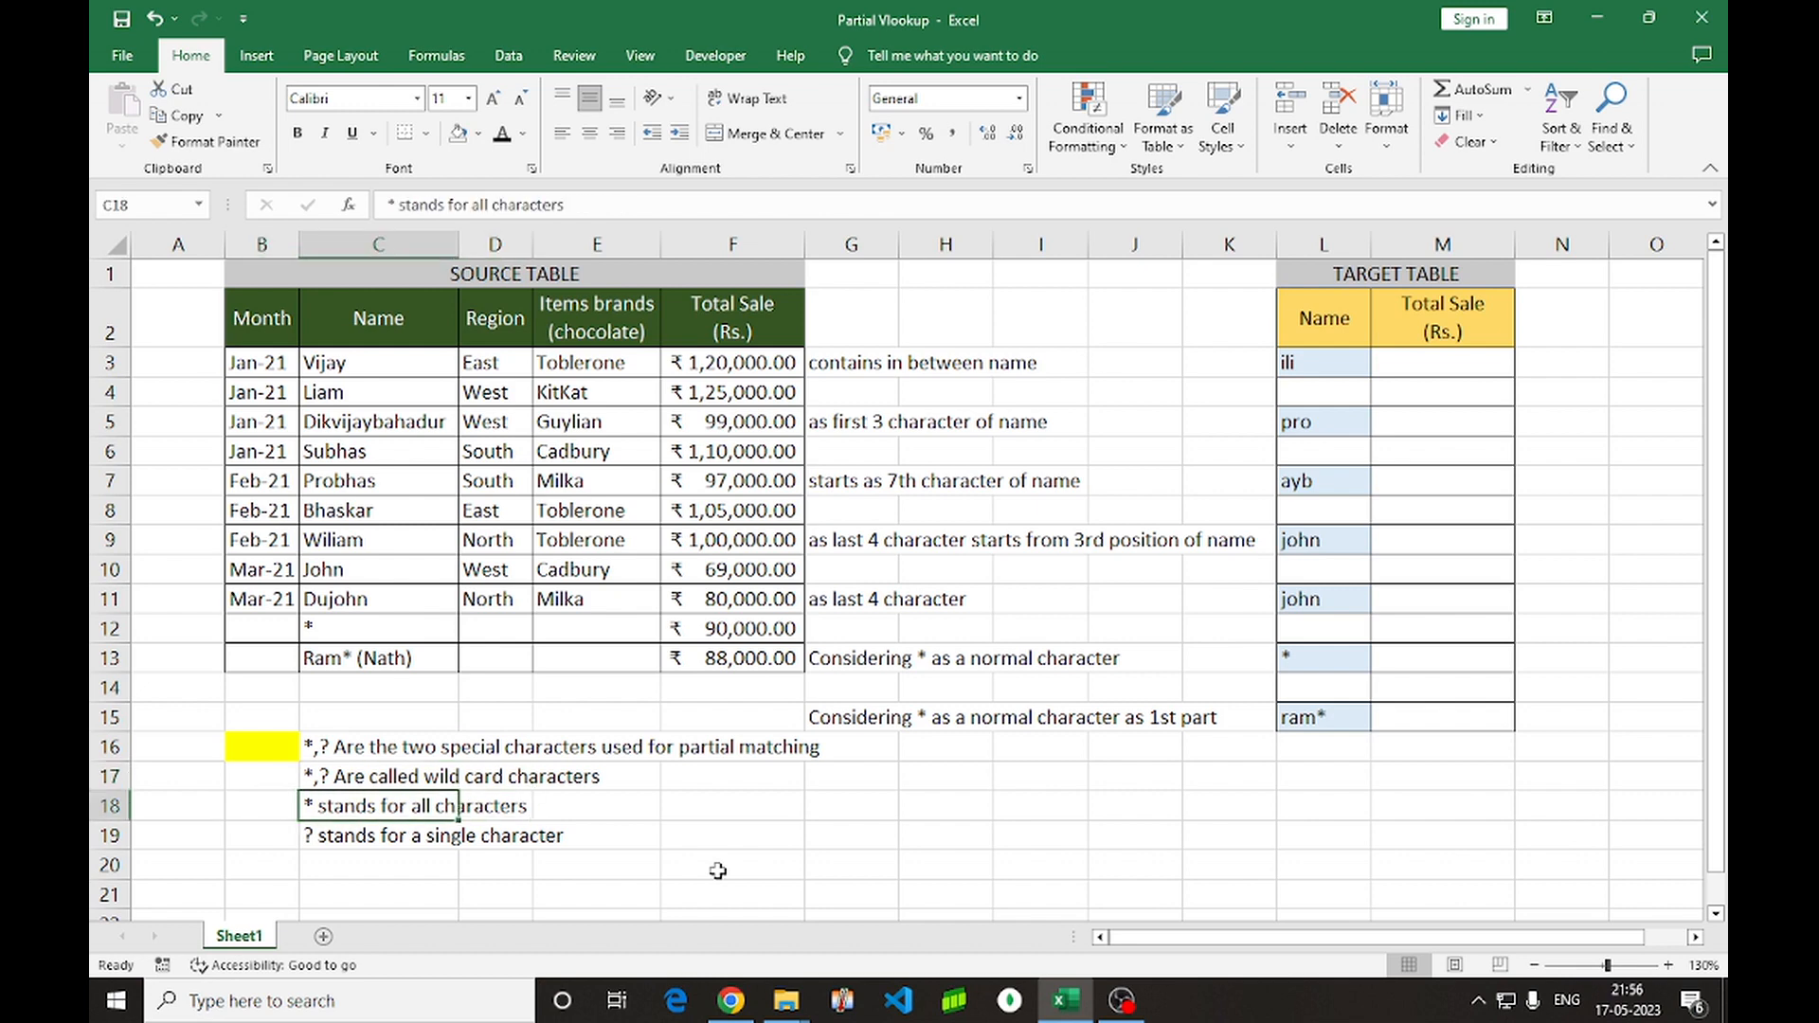
key("Down")
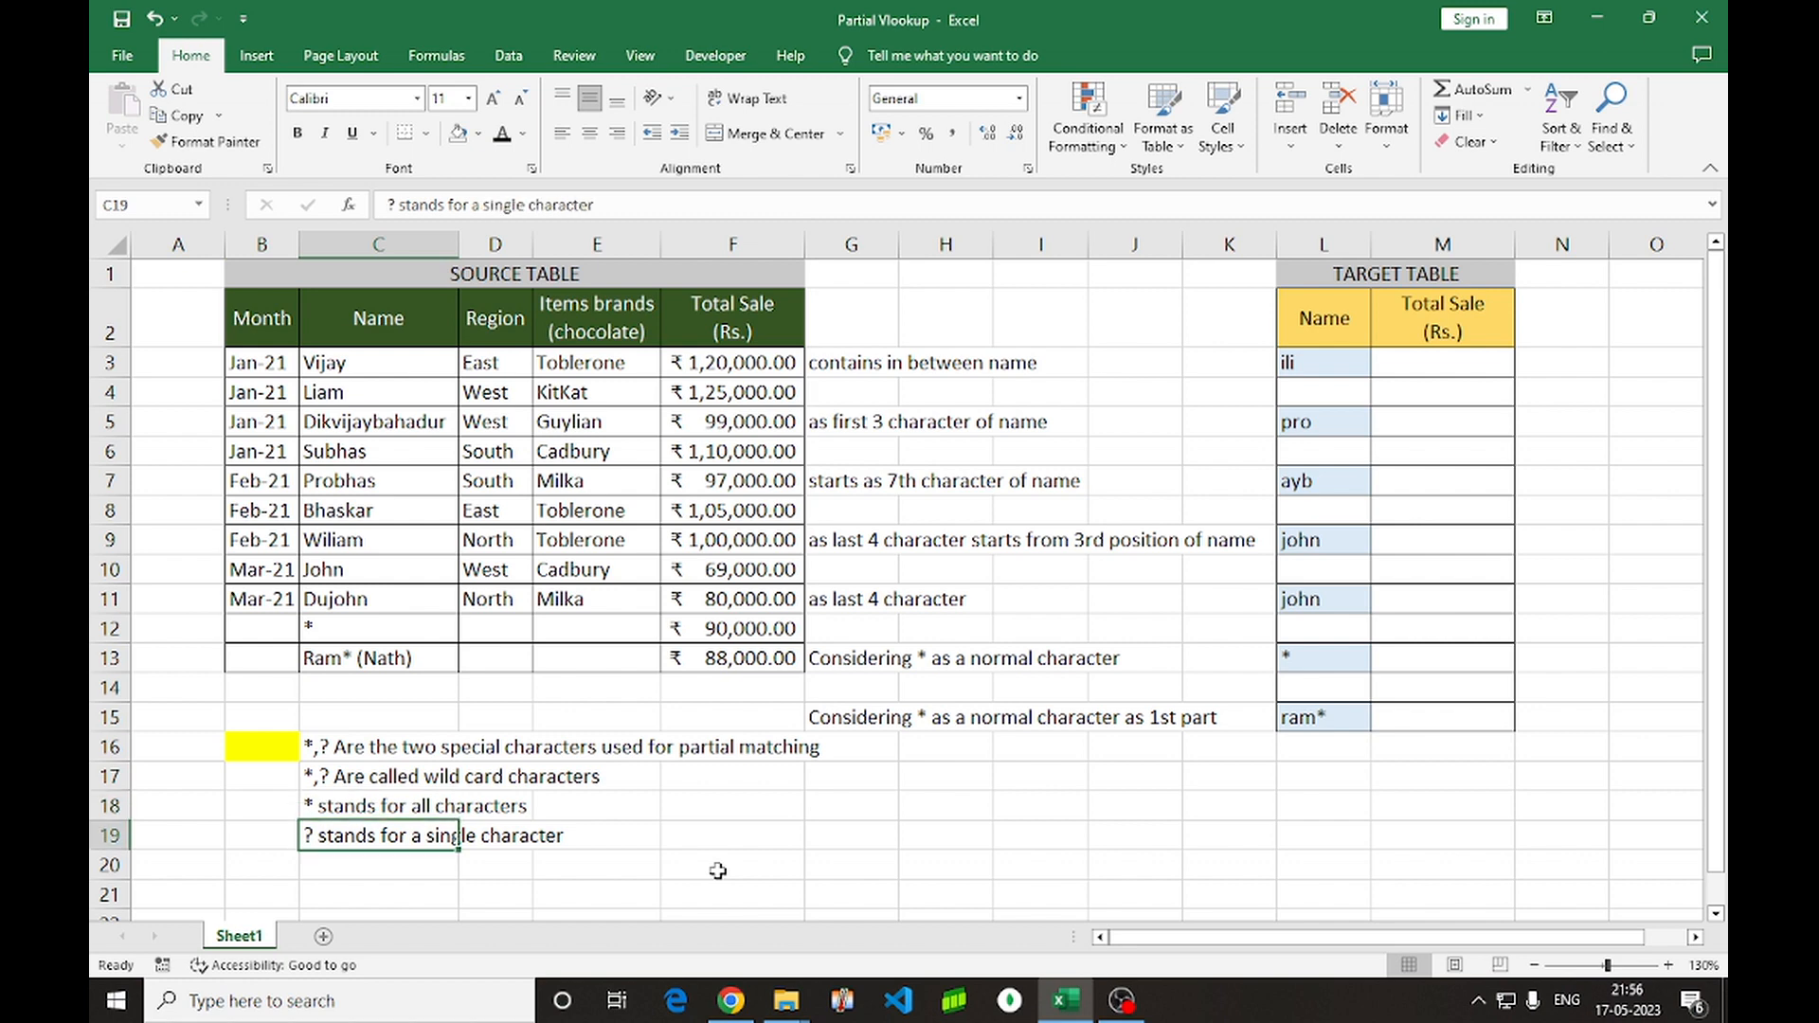
Examine the partial names in L3:L15 of the target table and the full names in C3:C13 of the source table
left_click(1294, 360)
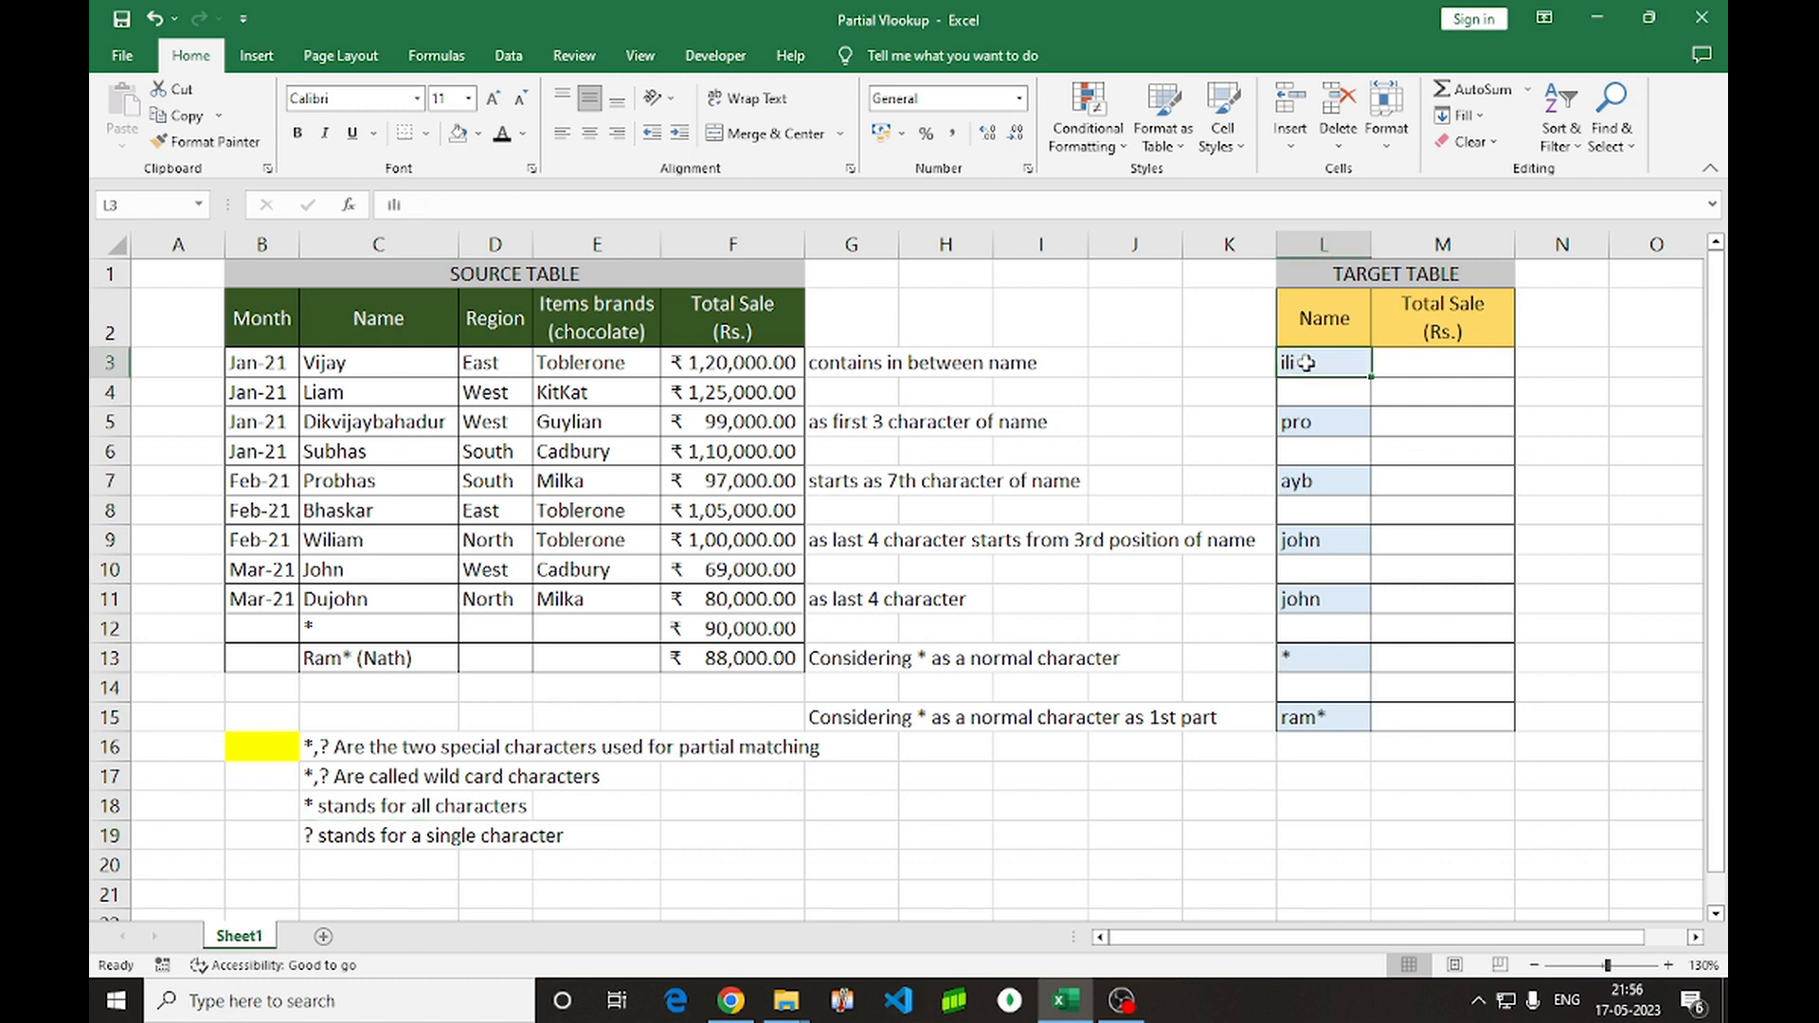
left_click_drag(1306, 362, 1326, 718)
left_click(1311, 367)
left_click(1328, 421)
left_click(1321, 478)
left_click(1311, 361)
left_click_drag(379, 365, 378, 659)
left_click_drag(387, 361, 359, 655)
left_click(387, 360)
left_click_drag(387, 360, 379, 658)
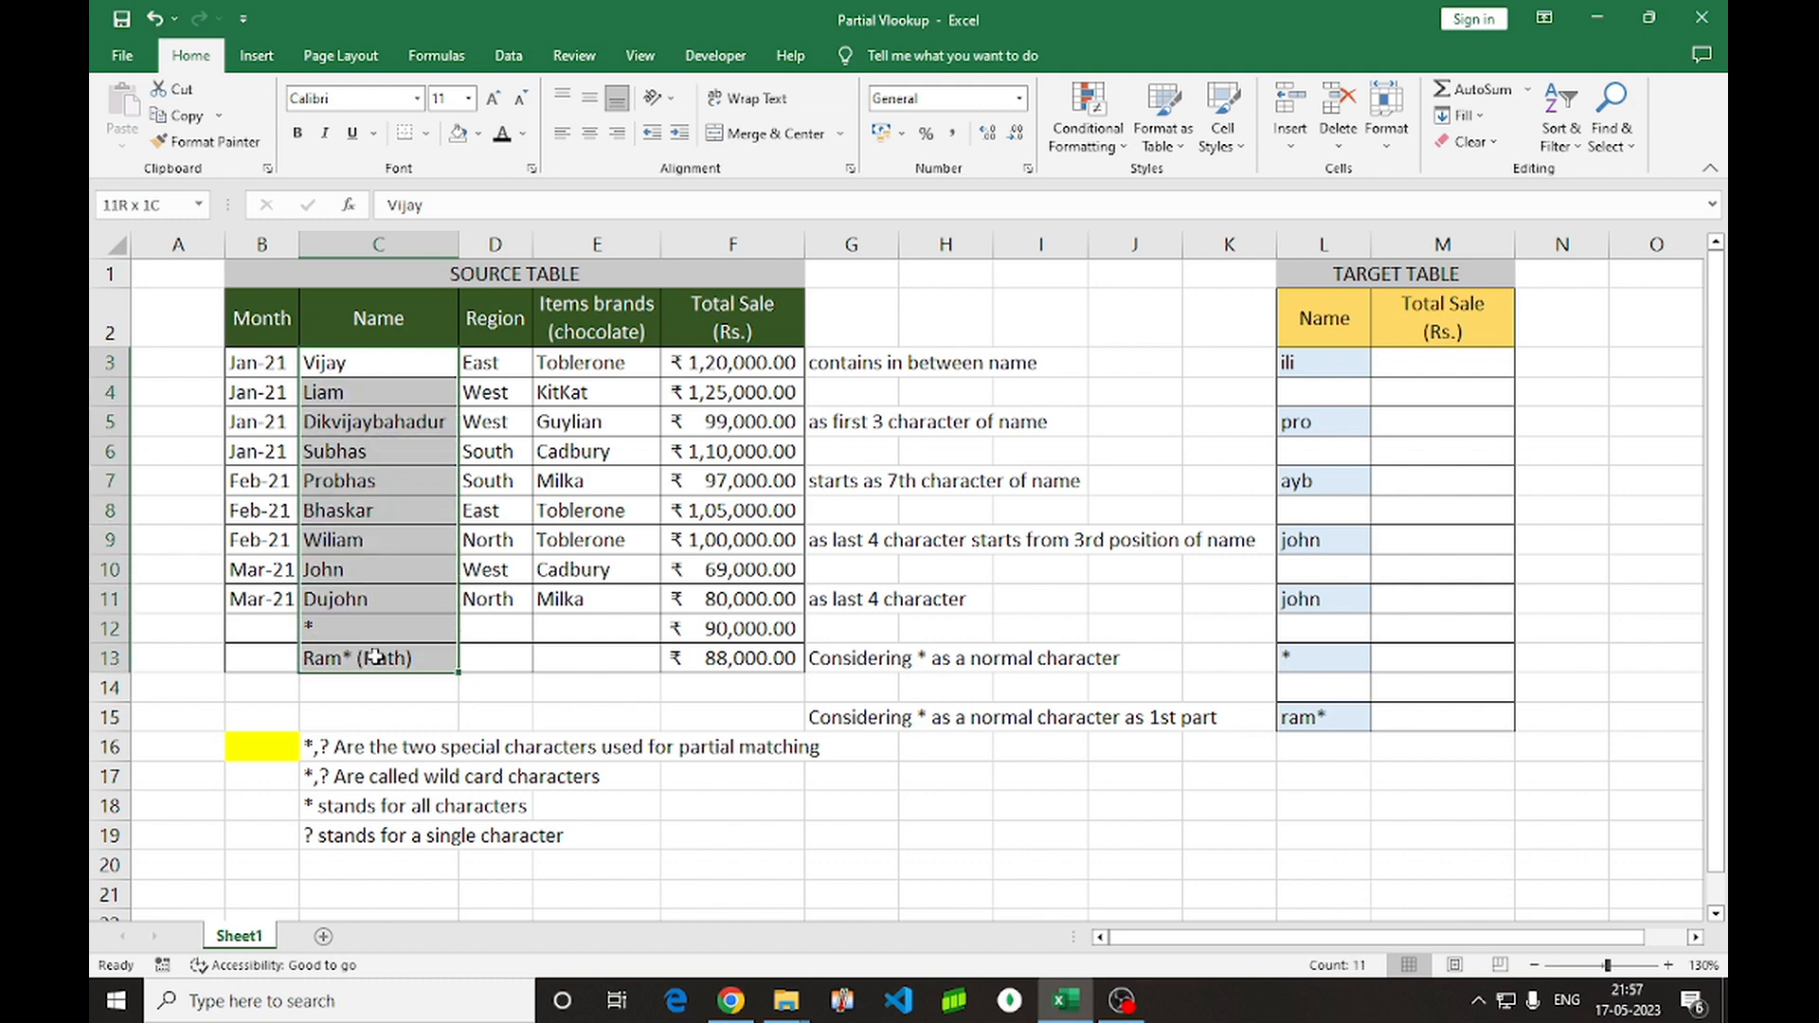
Compare the partial names "ili" and "pro" with the source names, and review the remaining lookup entries down column L
left_click(1317, 366)
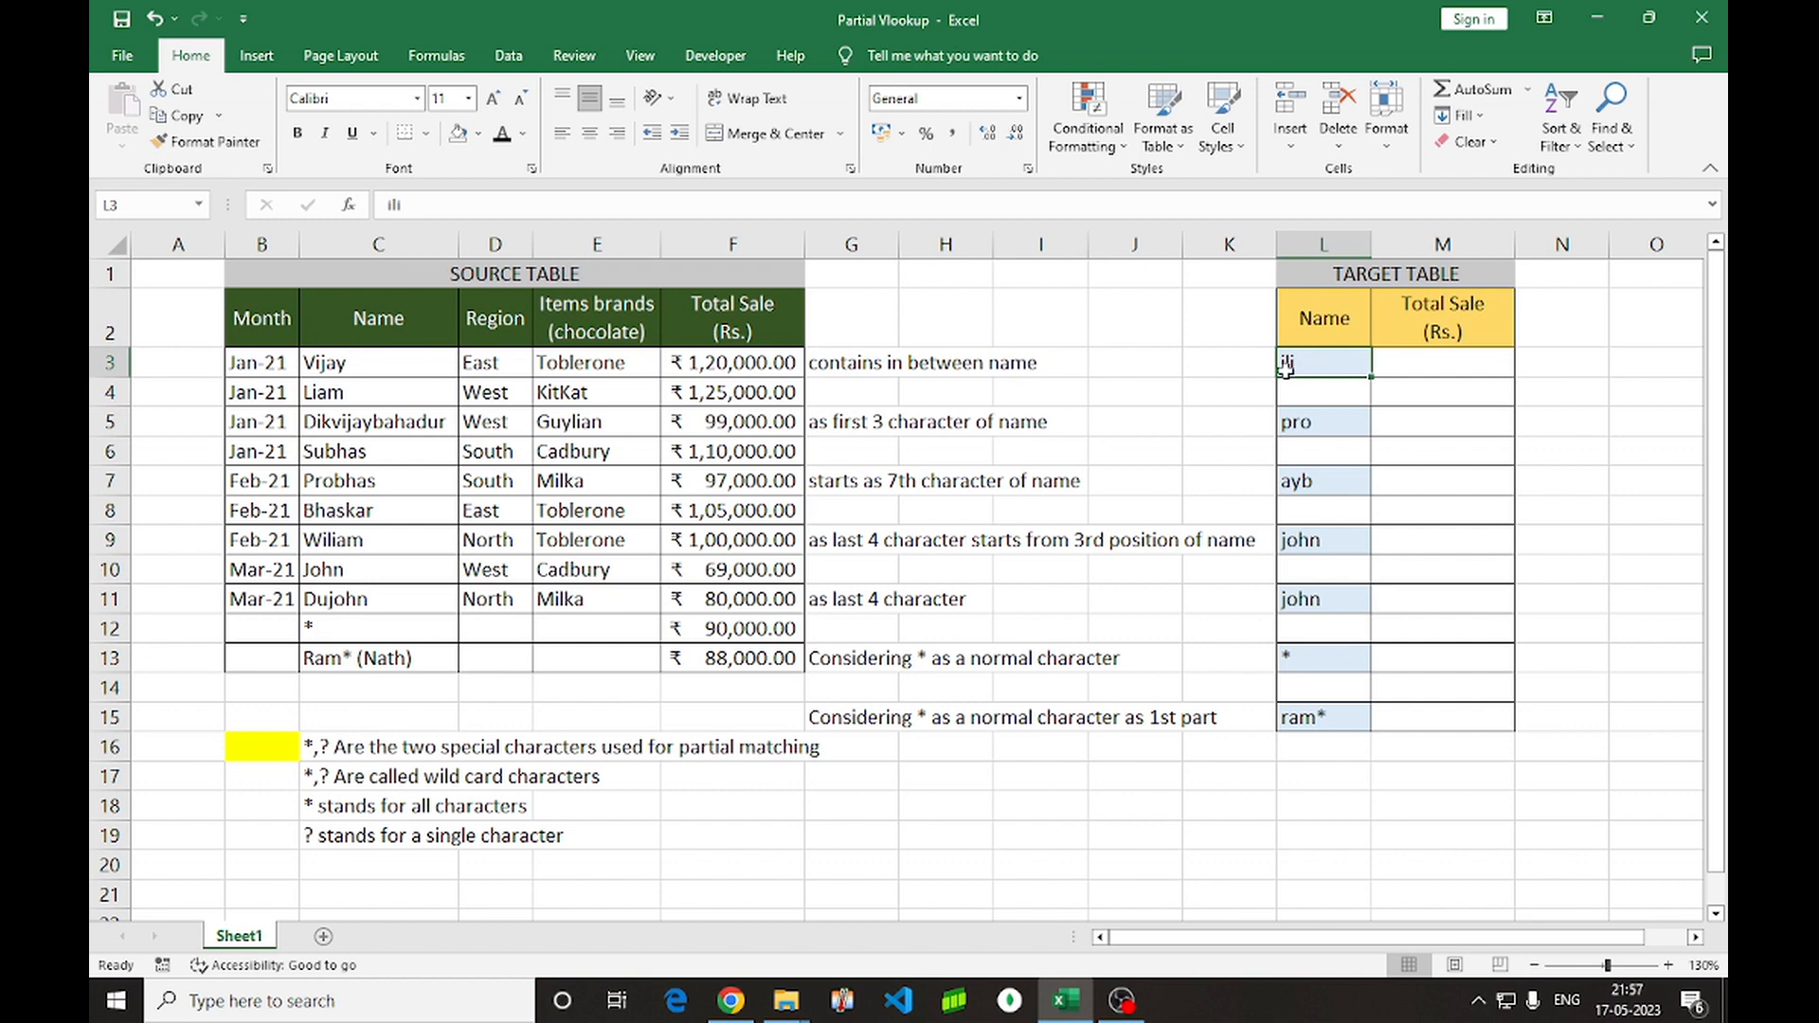
left_click(358, 540)
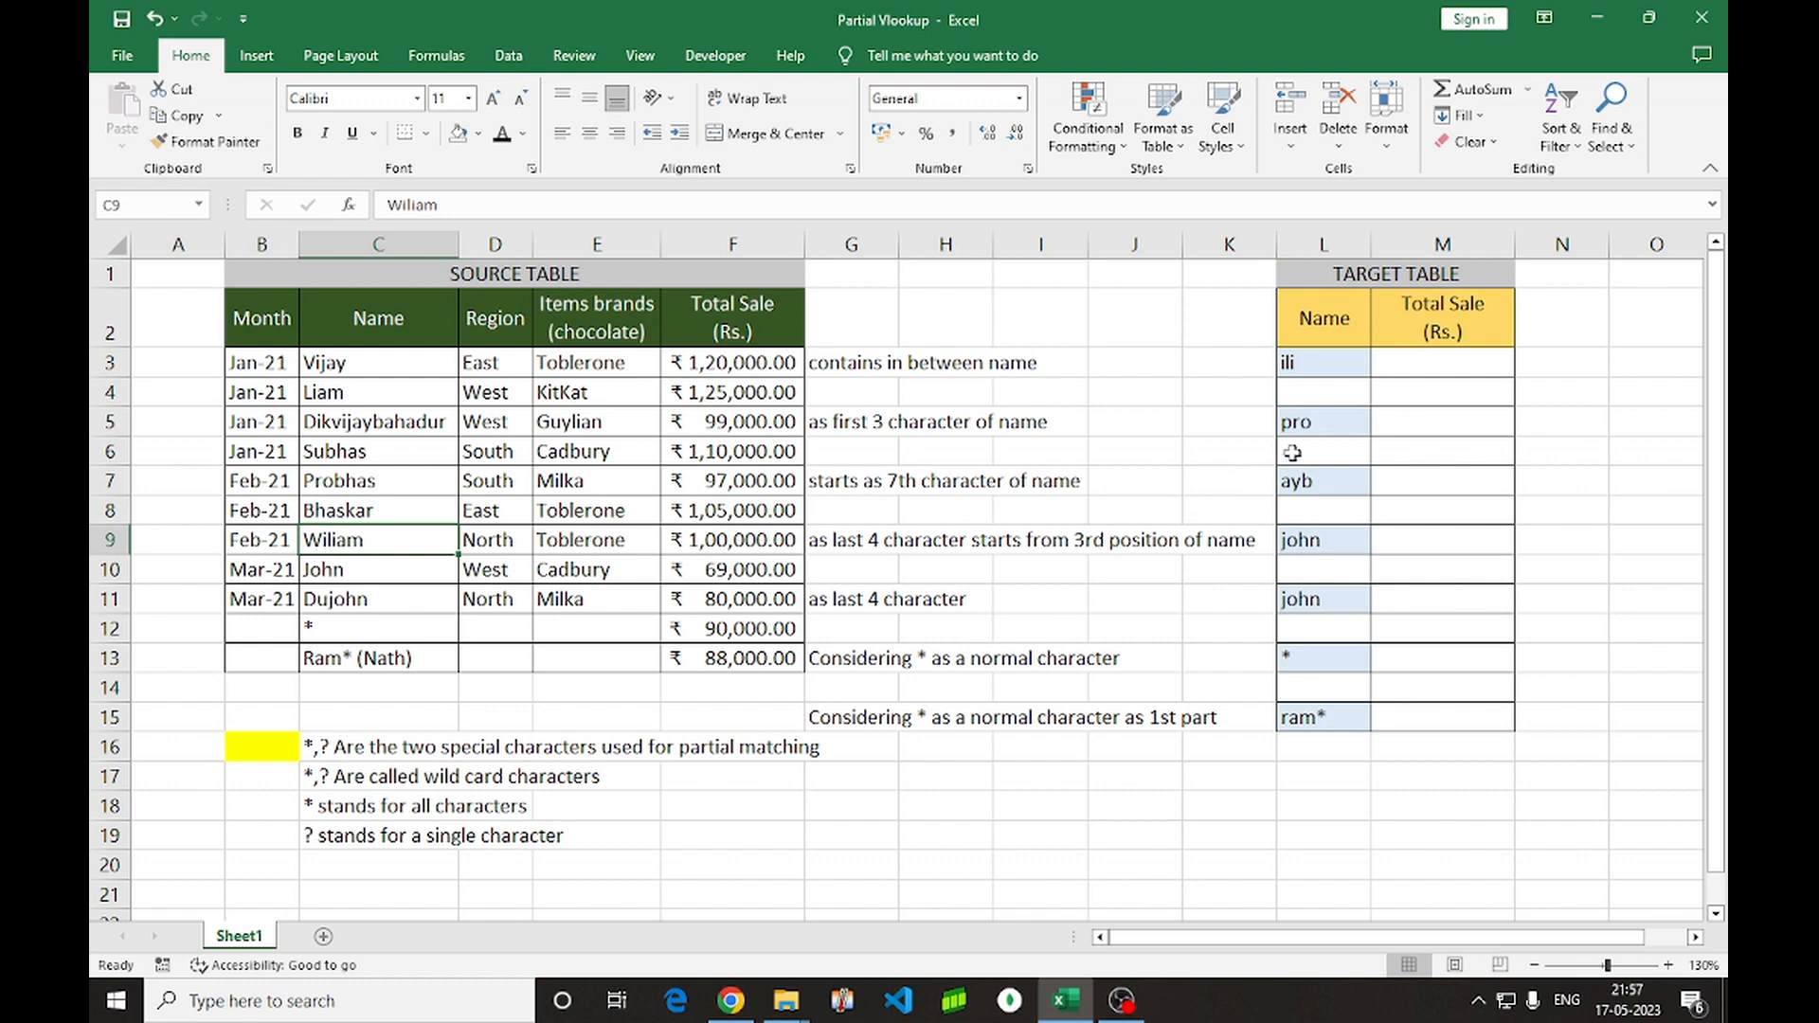
left_click(1319, 424)
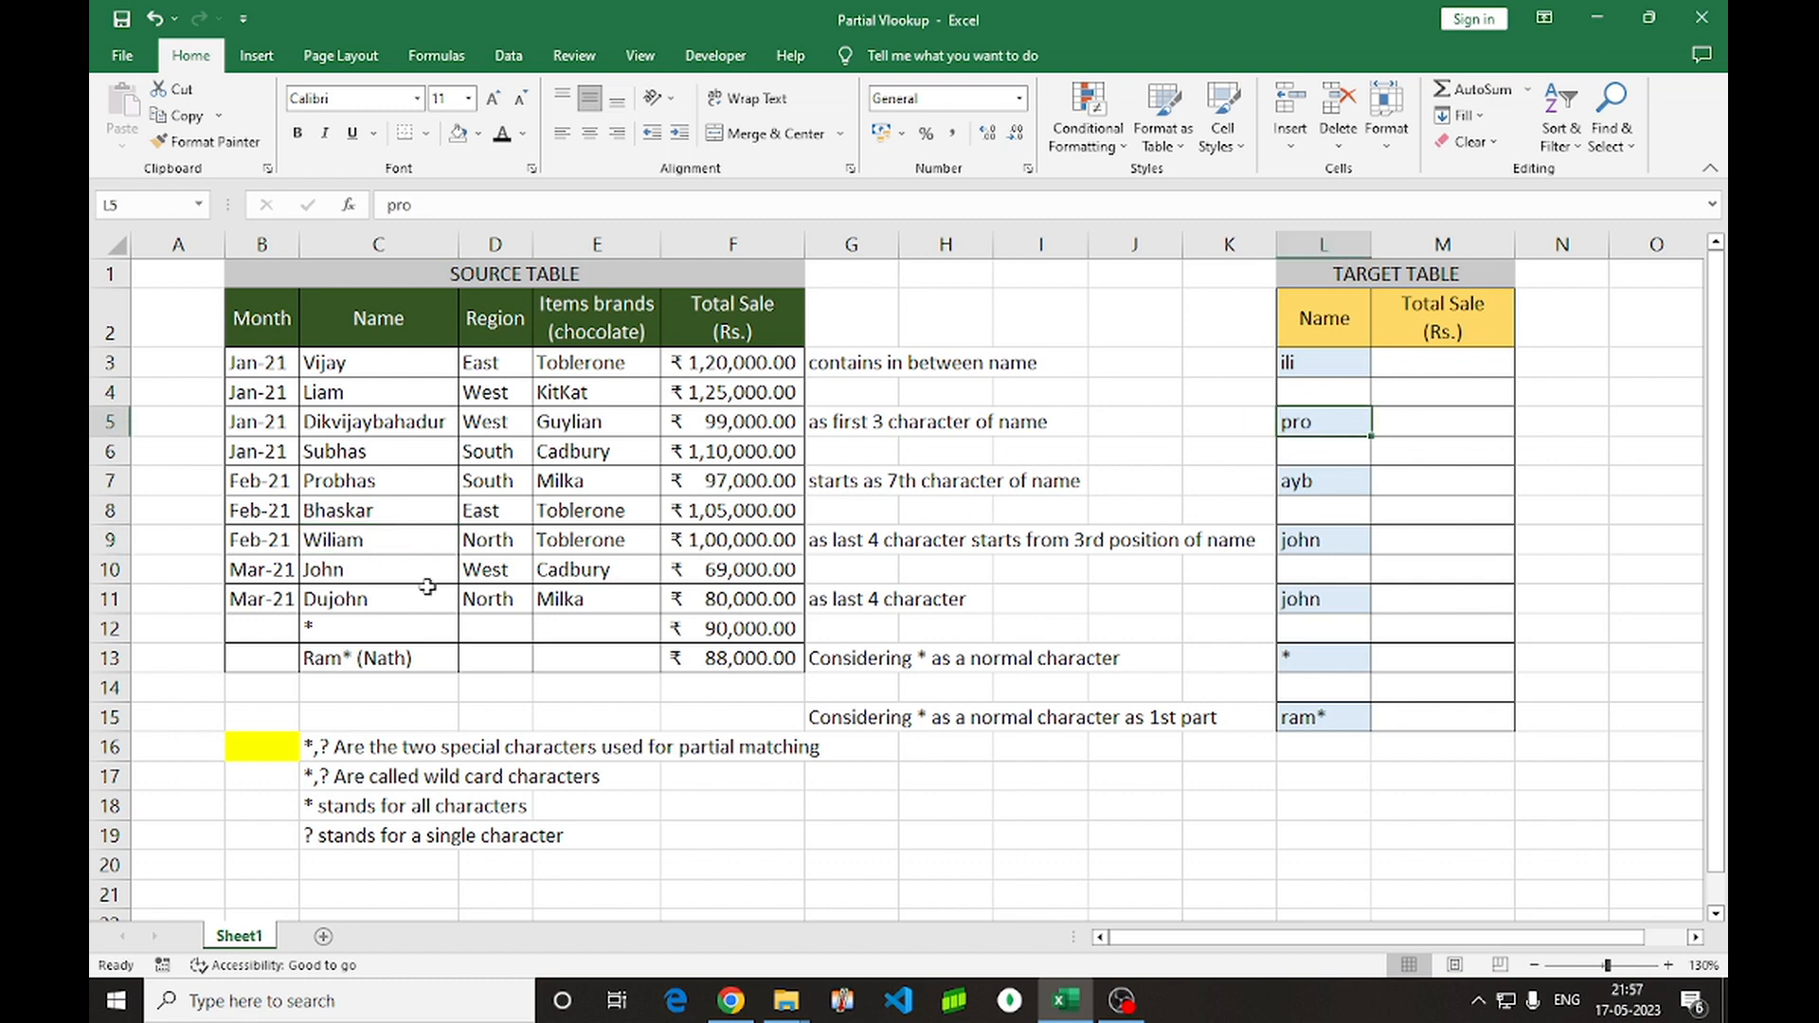
left_click(370, 486)
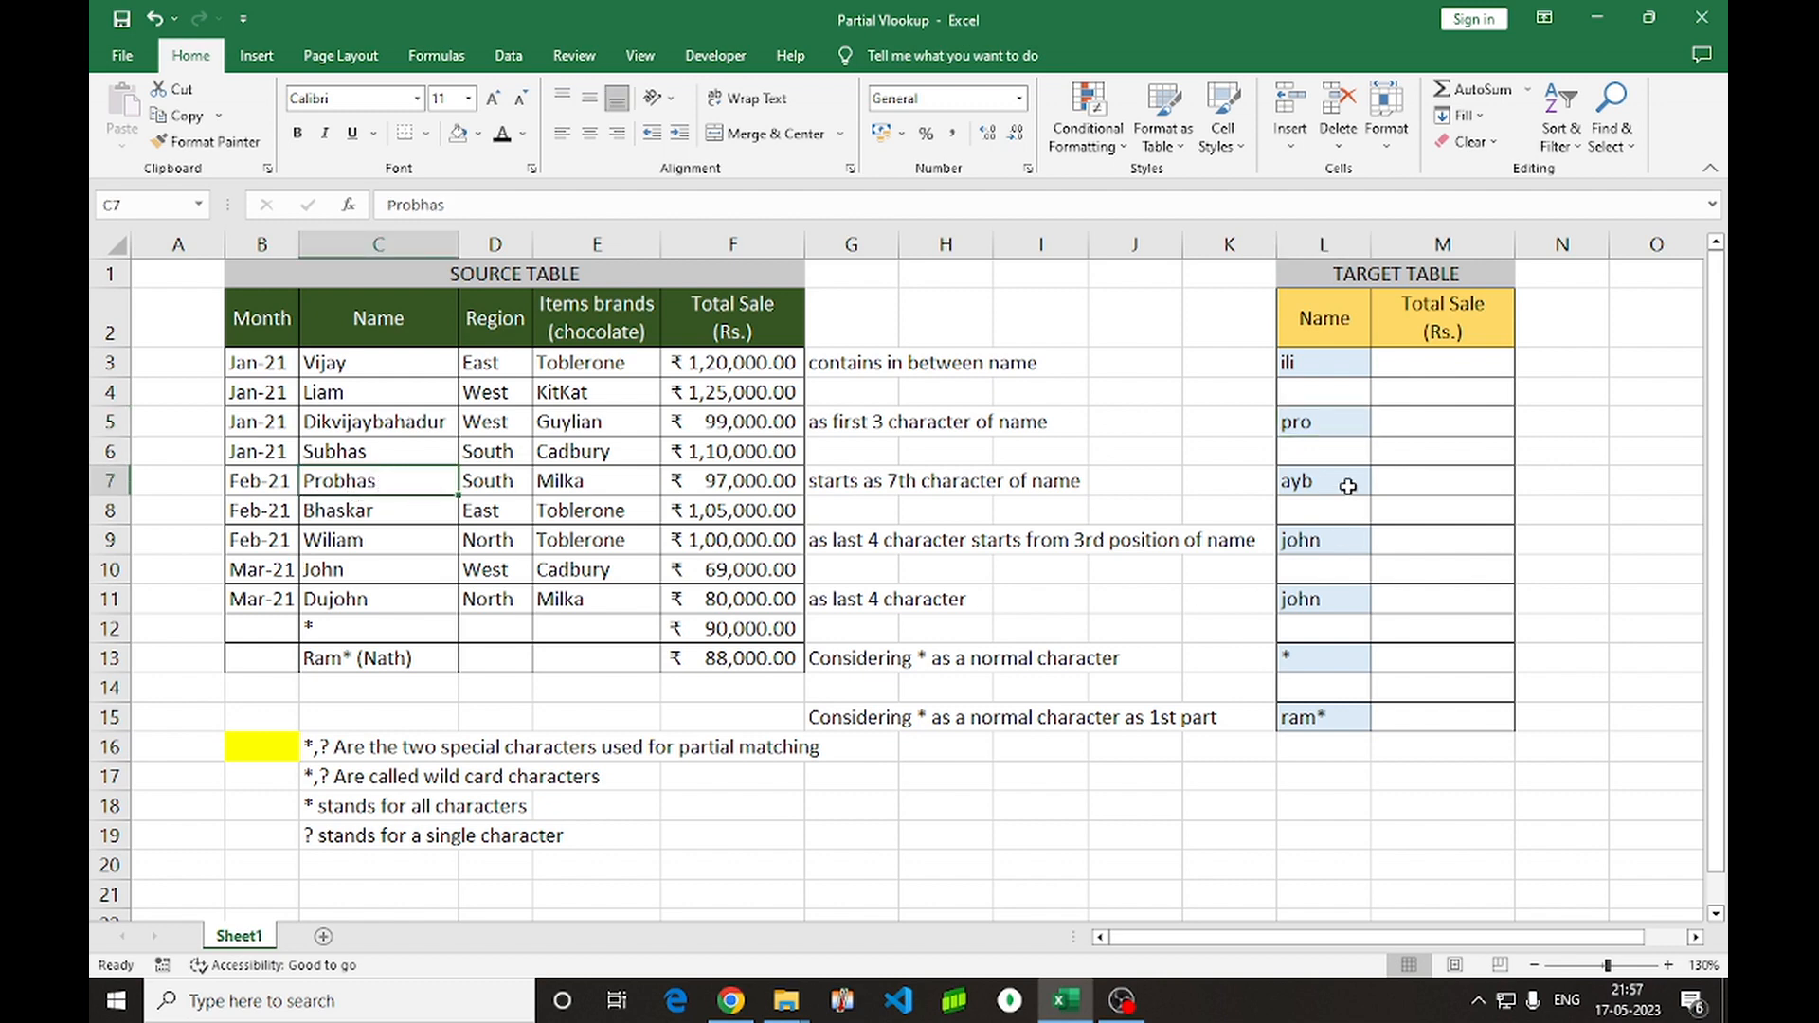
left_click_drag(1322, 481, 1332, 696)
left_click(1319, 654)
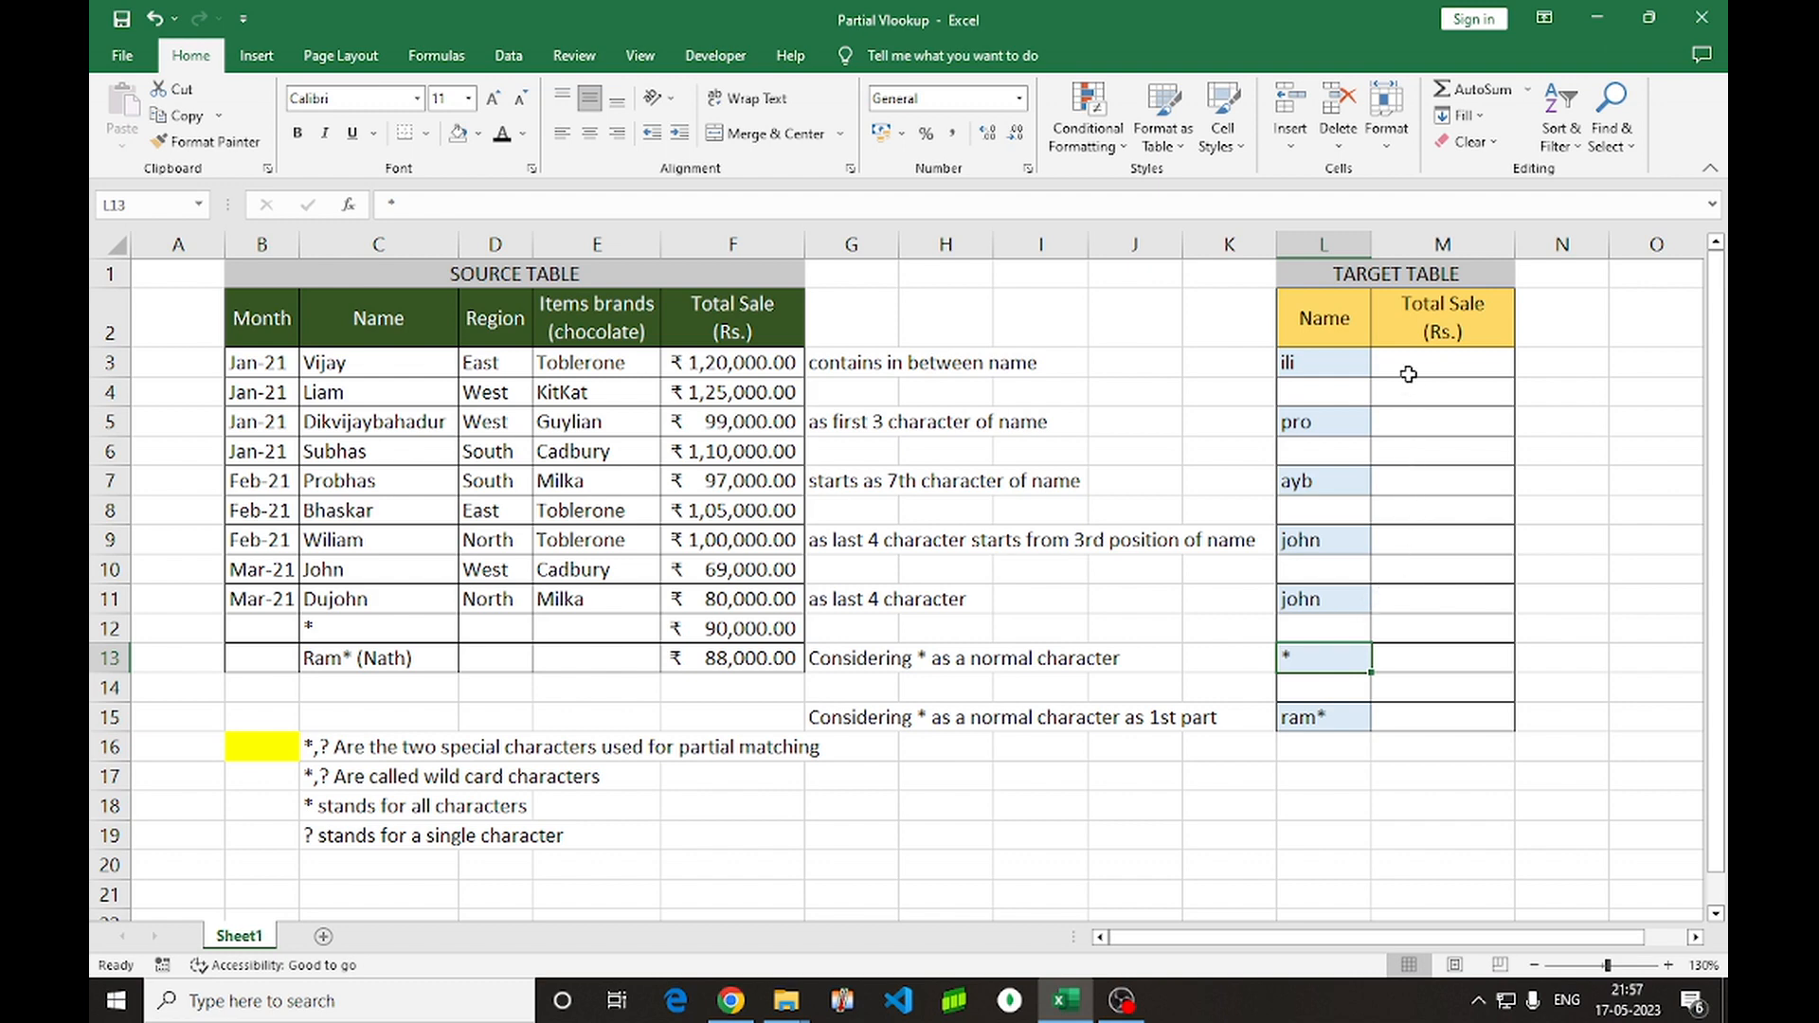
Examine the source range C3:F13 for the name containing "ili" from L3, whose total sale belongs in M3
left_click(1410, 368)
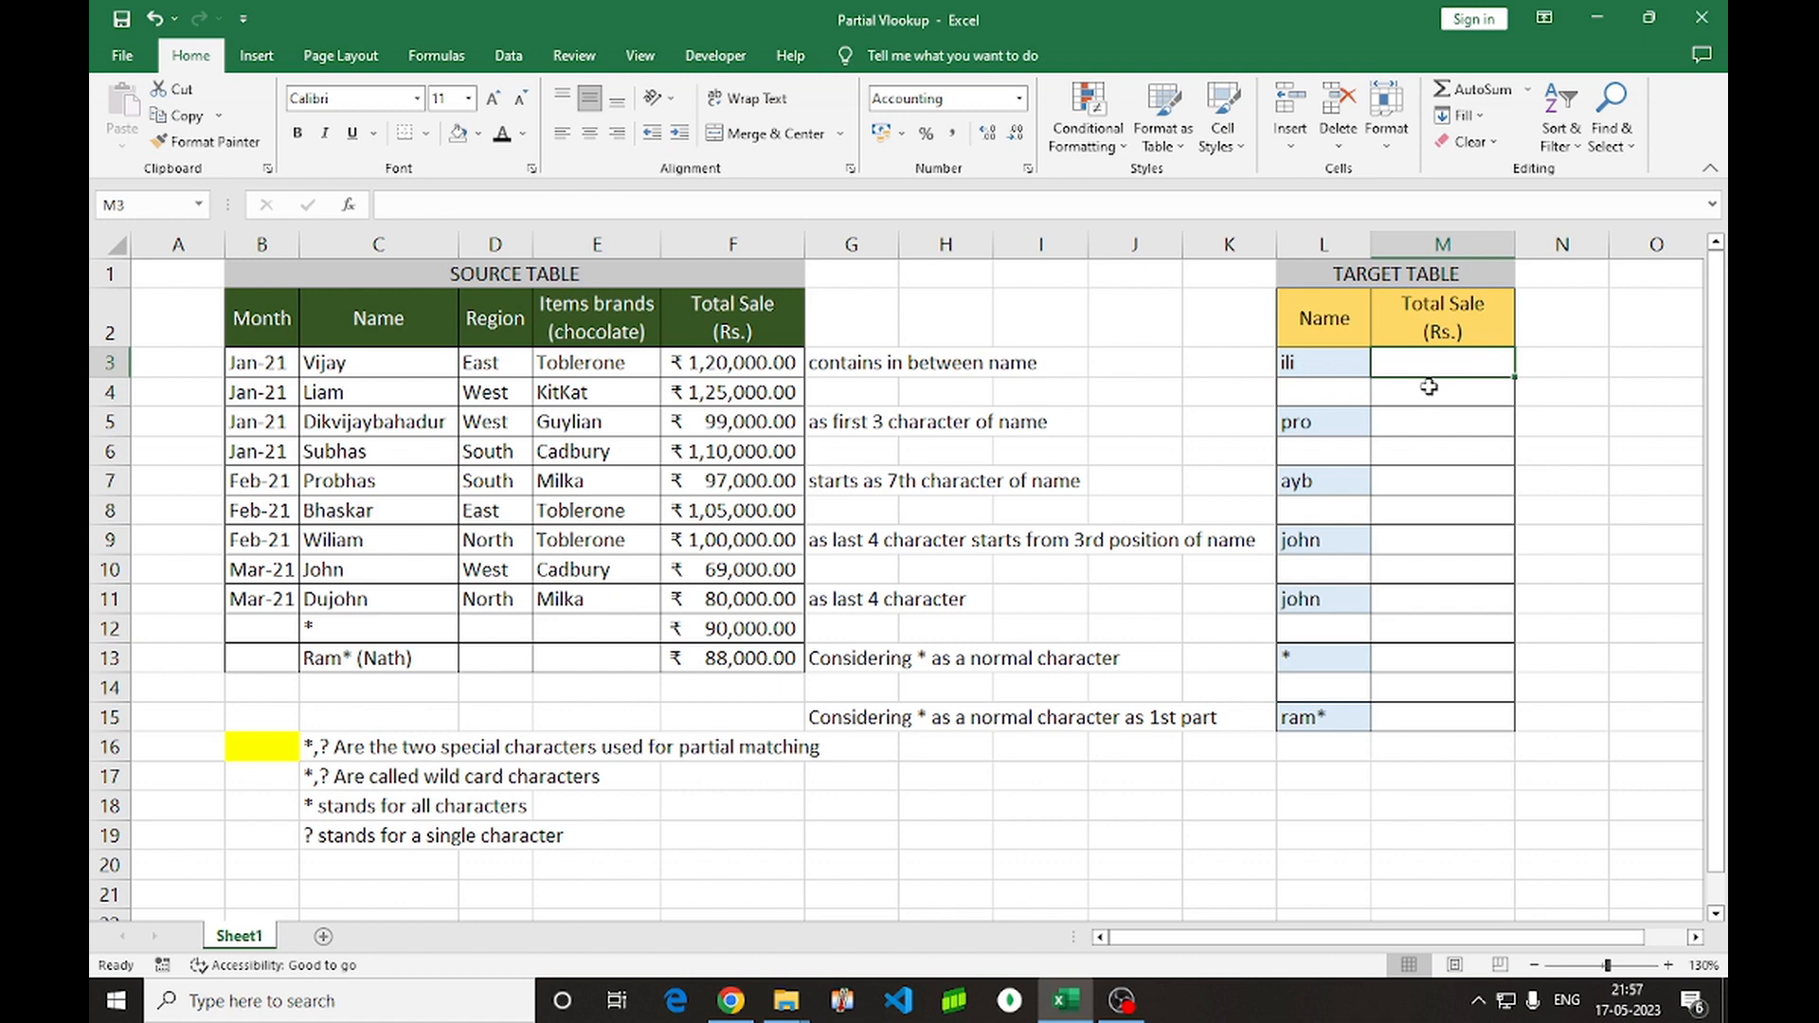
left_click(1319, 360)
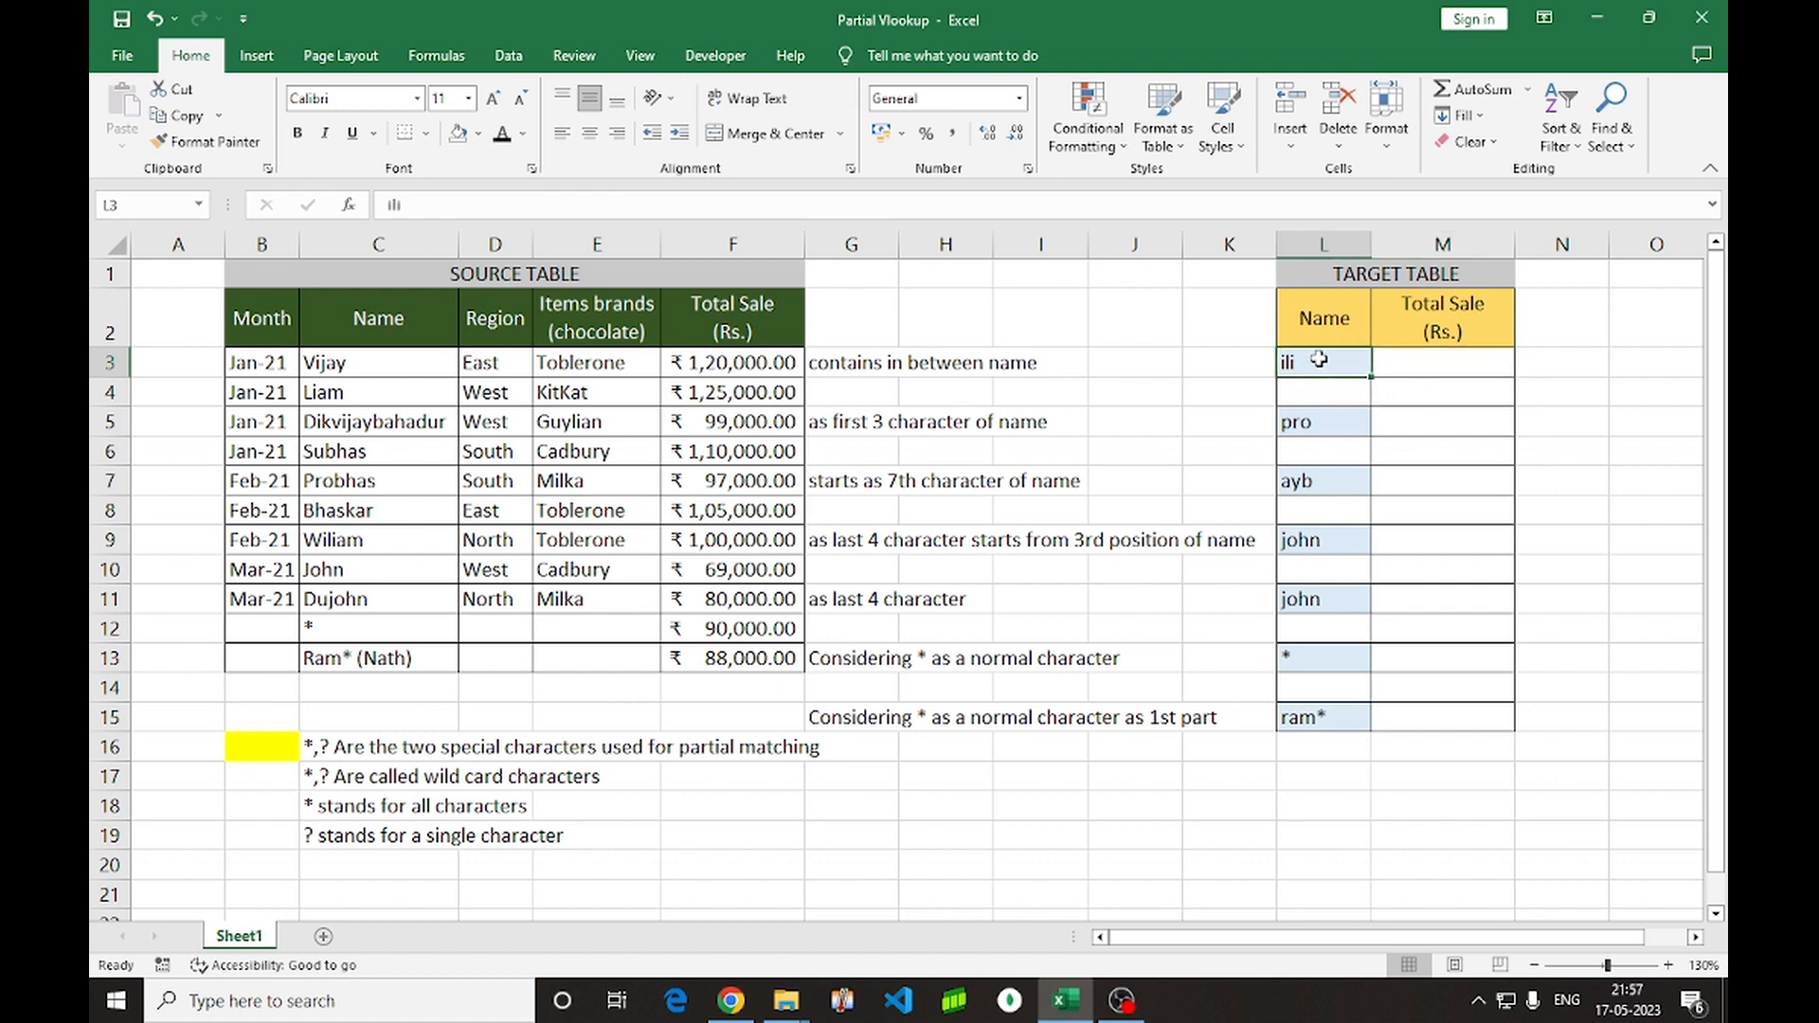
left_click(325, 365)
left_click_drag(325, 365, 706, 637)
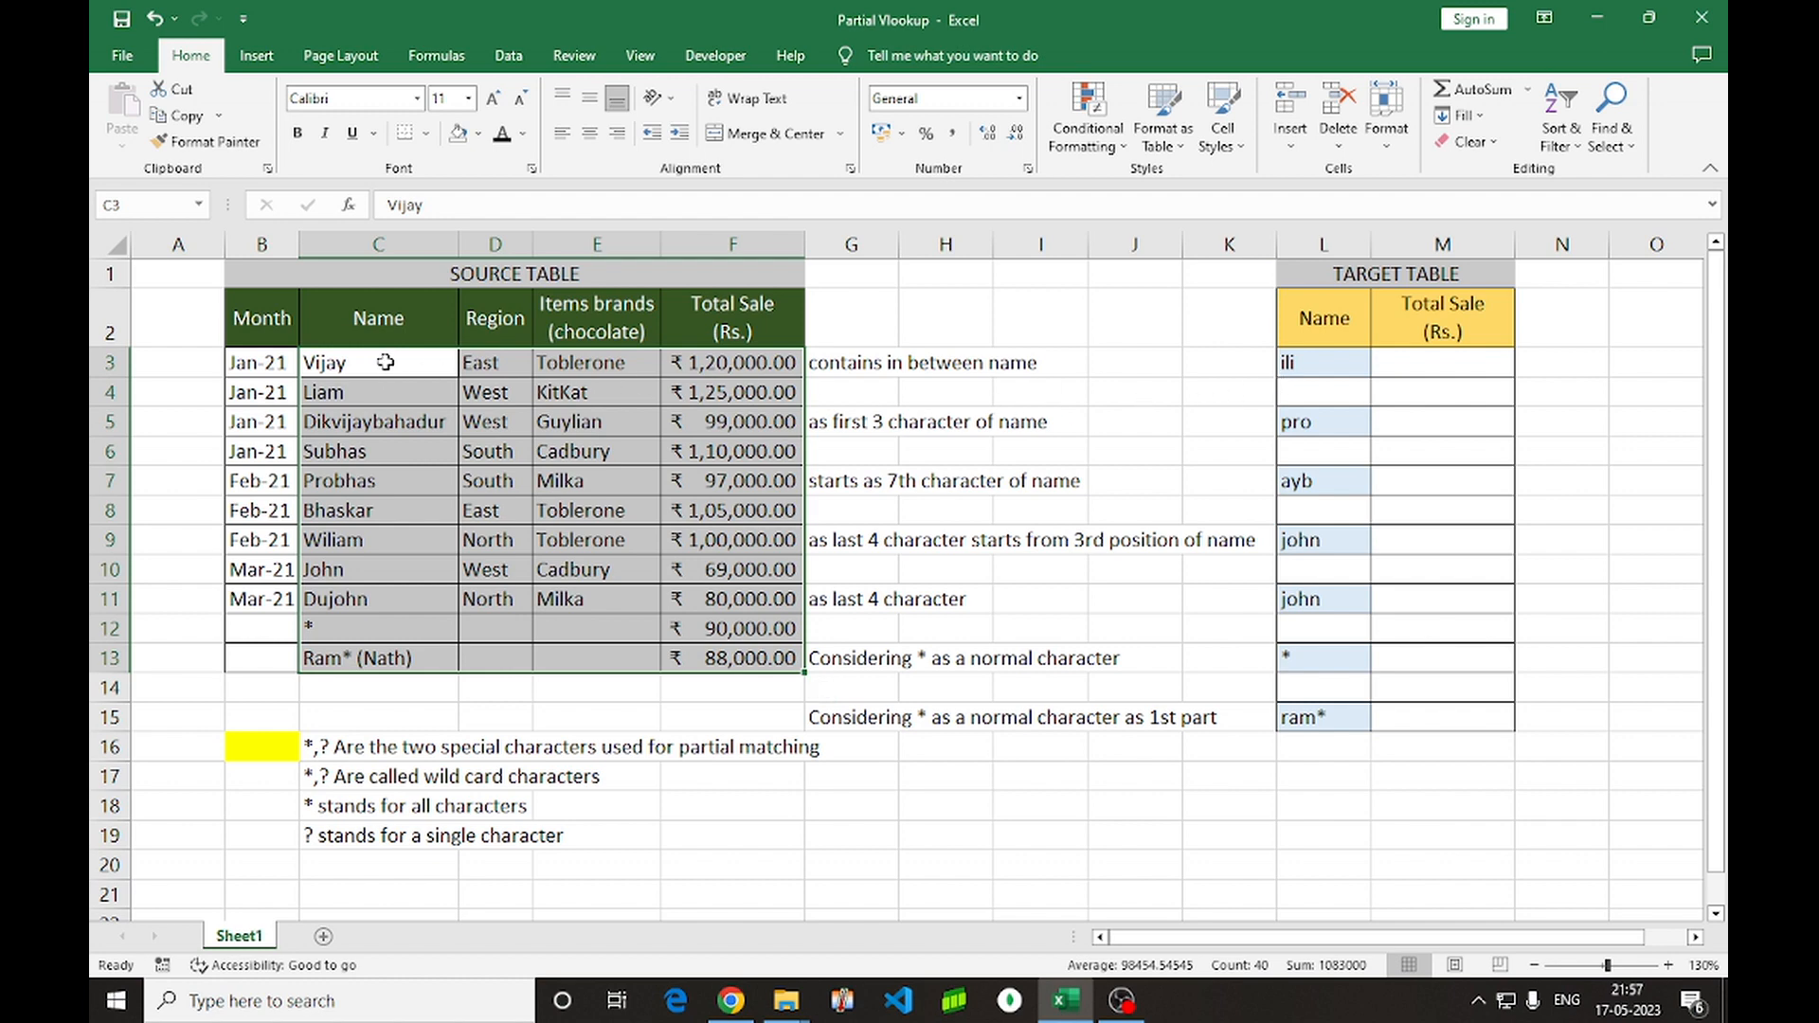
left_click(387, 360)
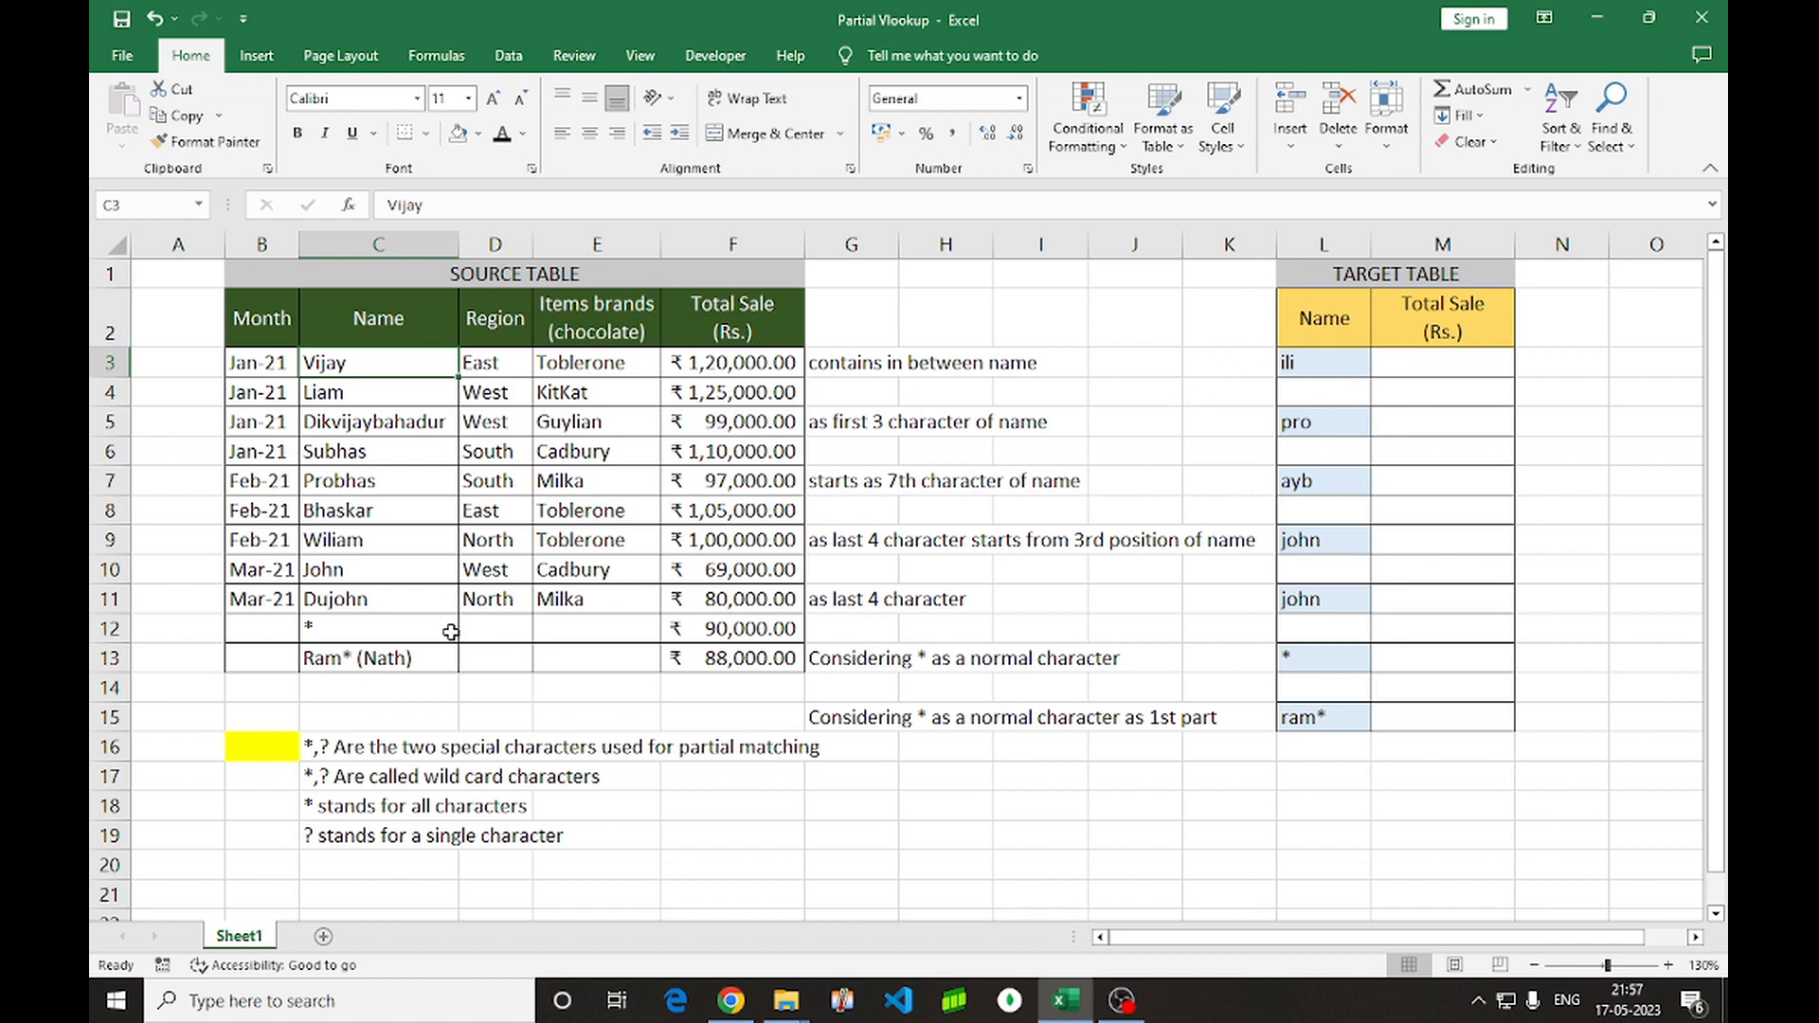
left_click(356, 542)
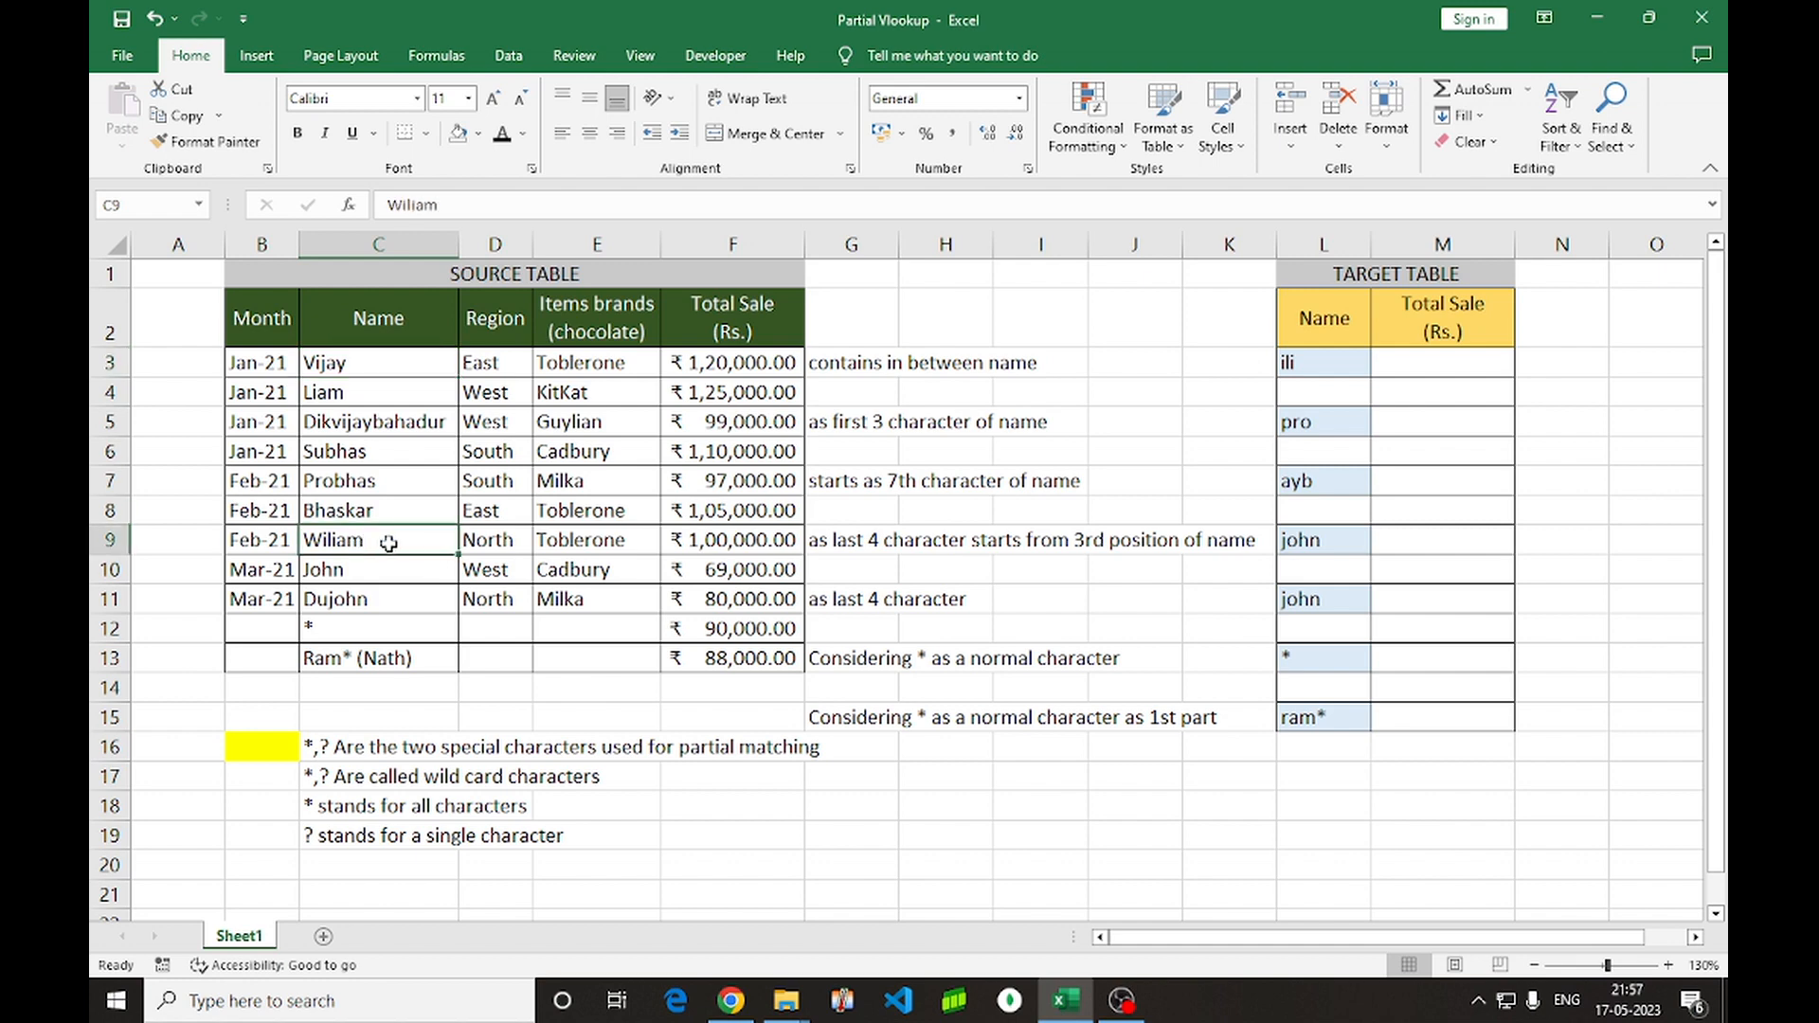
left_click(1312, 368)
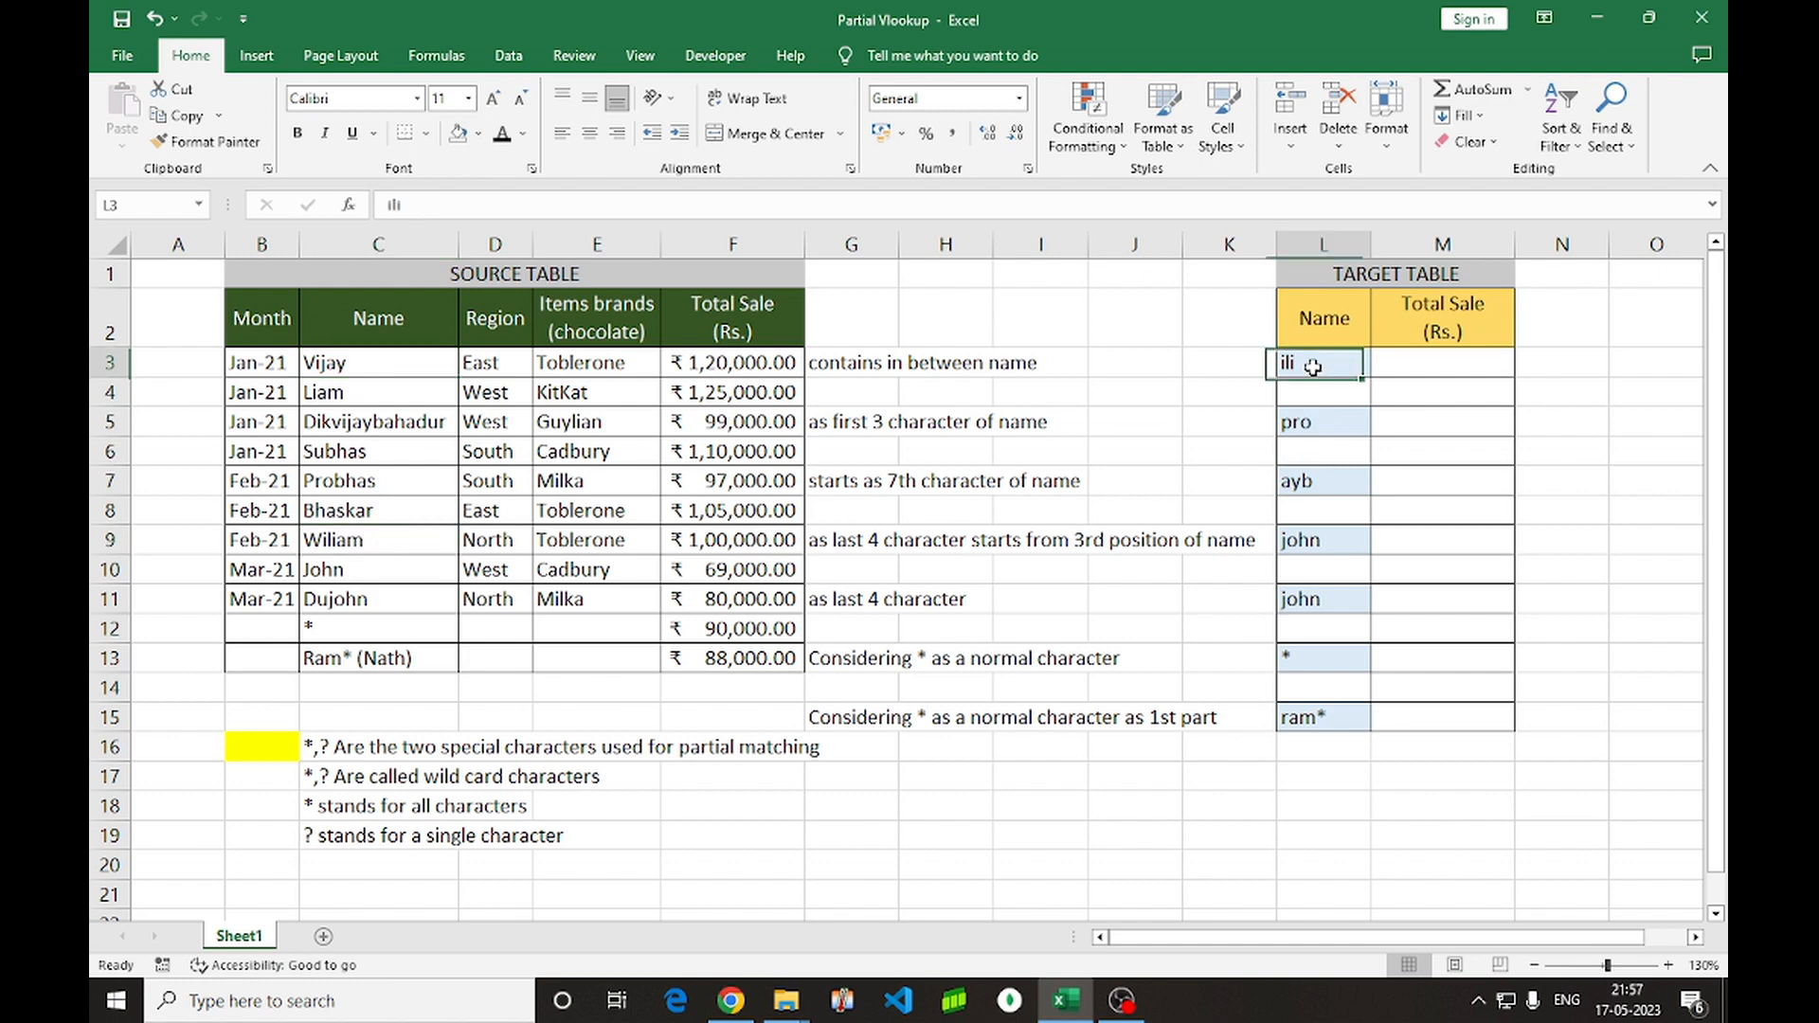
left_click(367, 544)
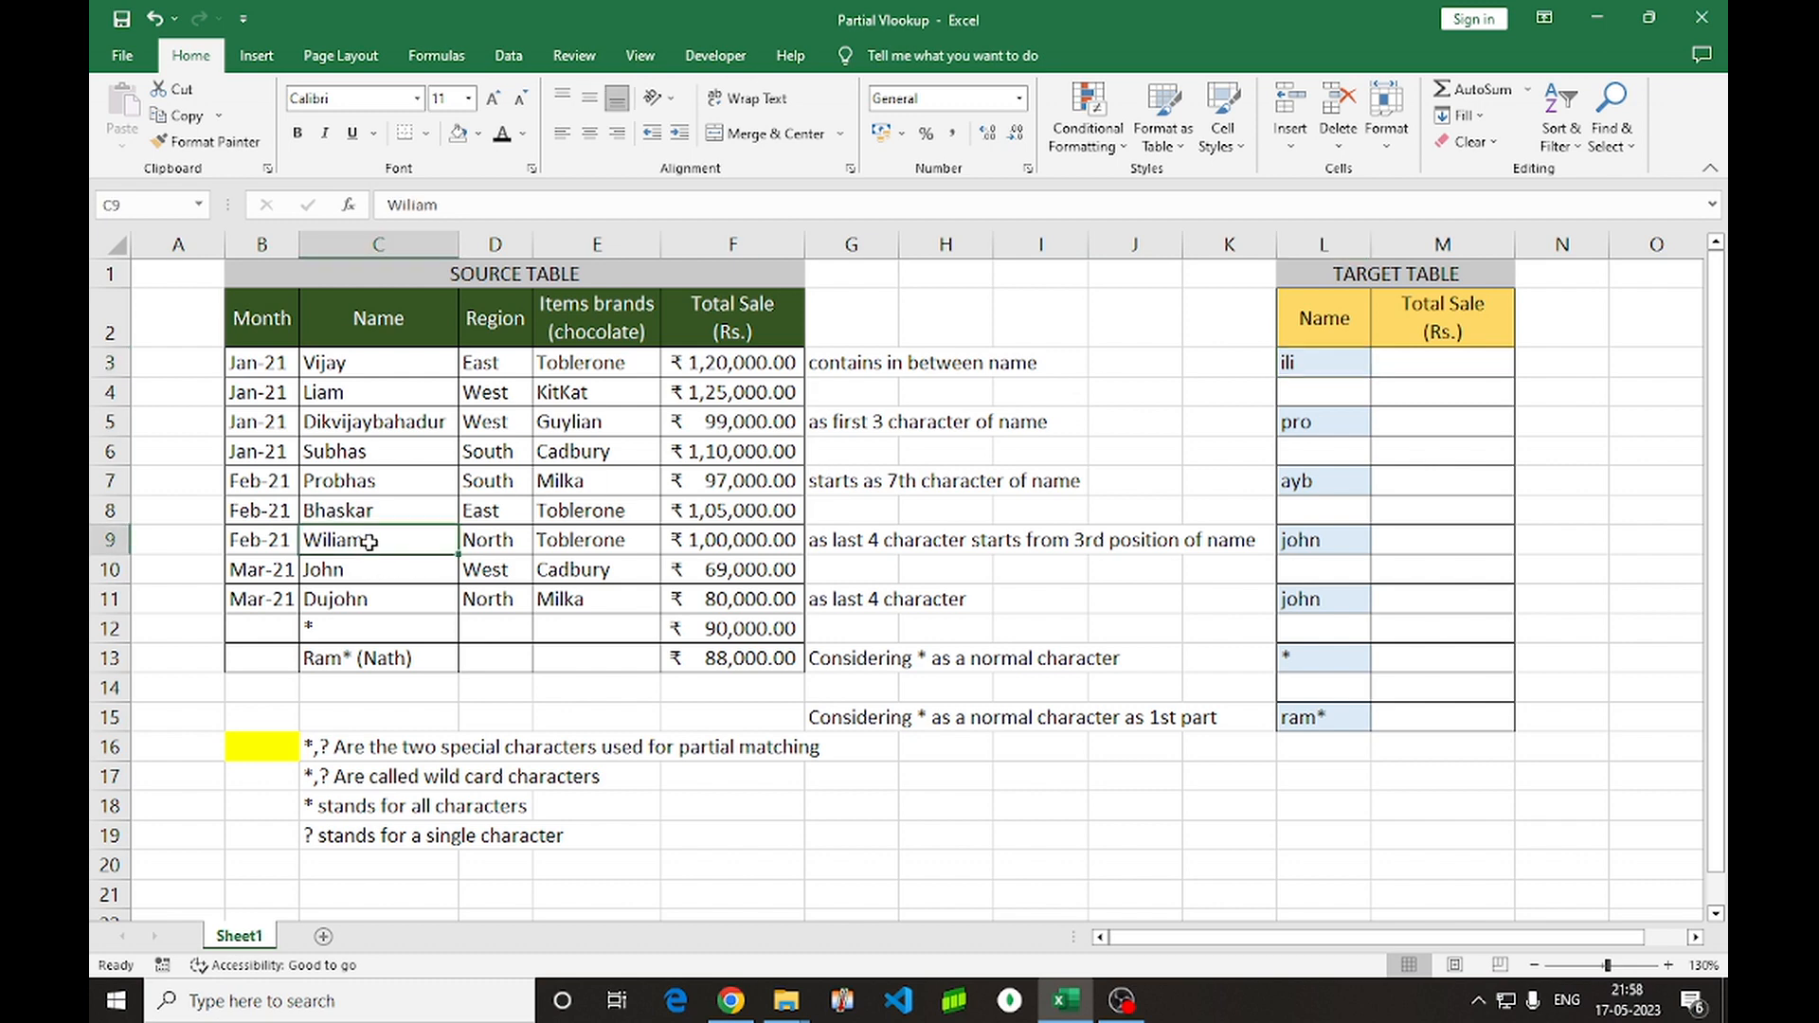
Try the plain exact-match formula =VLOOKUP(L3,C2:F13,4,0) in M3, and clear the cell again
left_click(1413, 370)
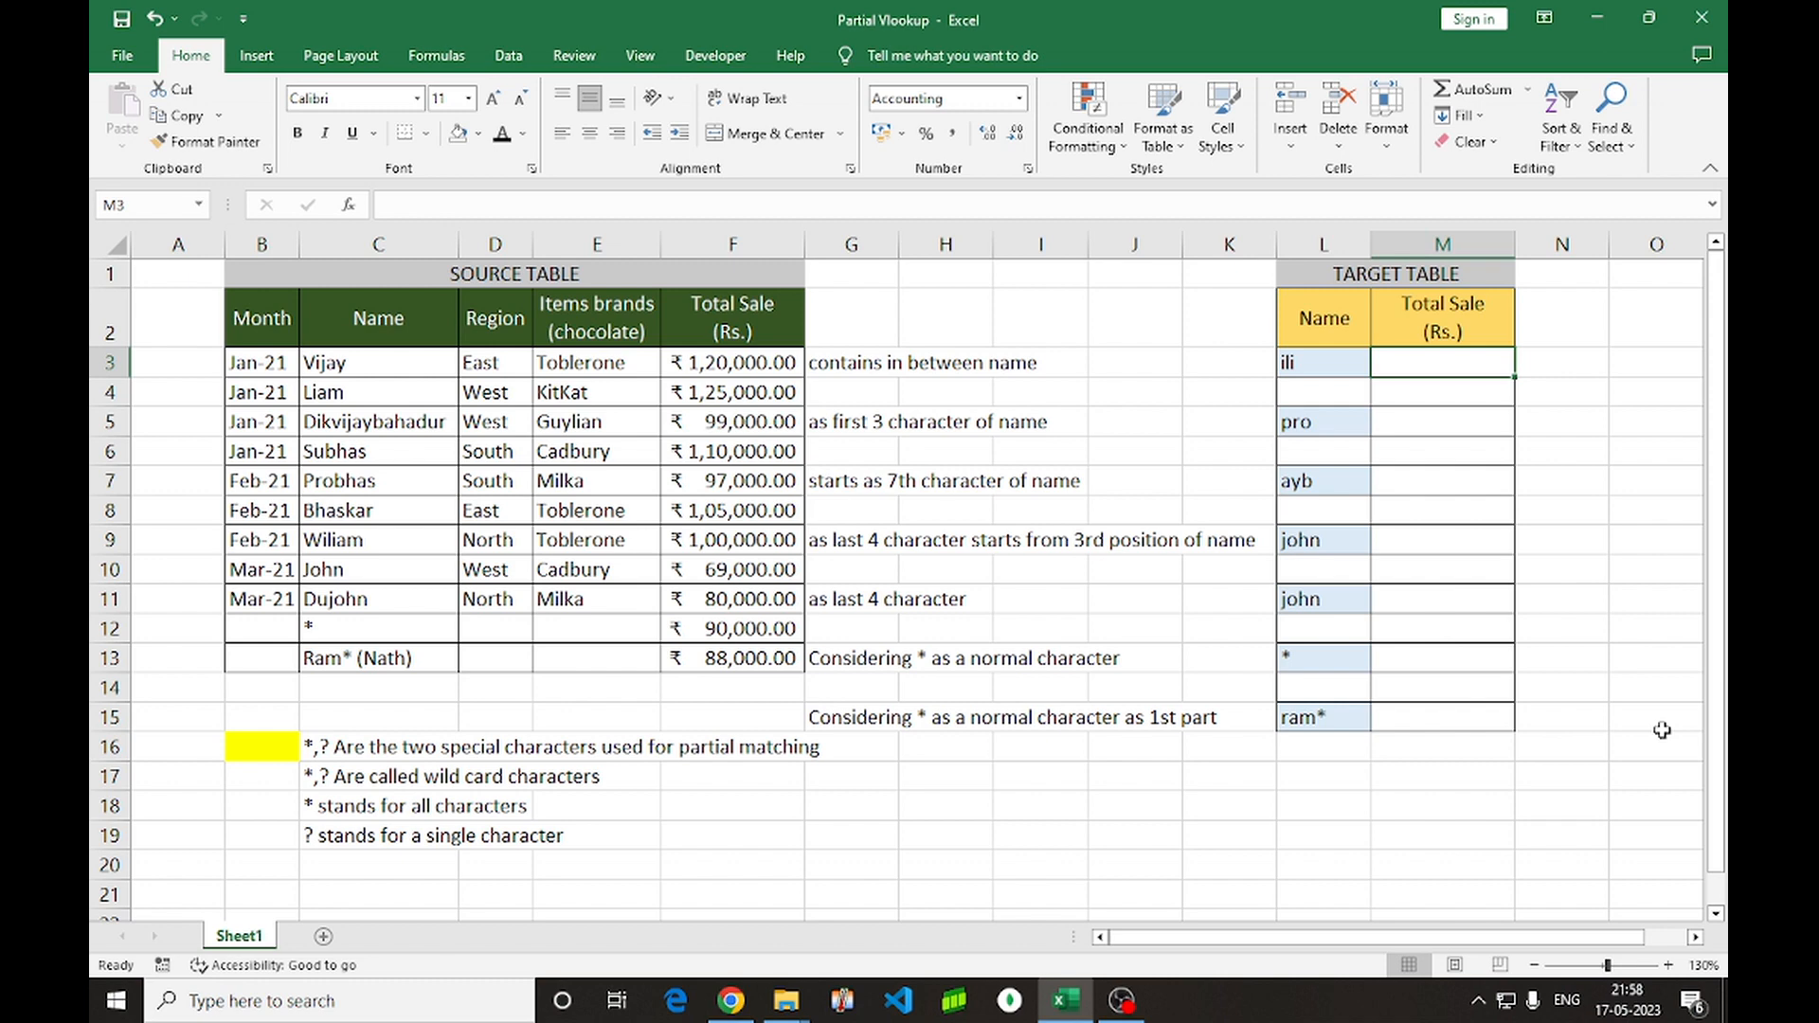
type("=vlook")
key("Tab")
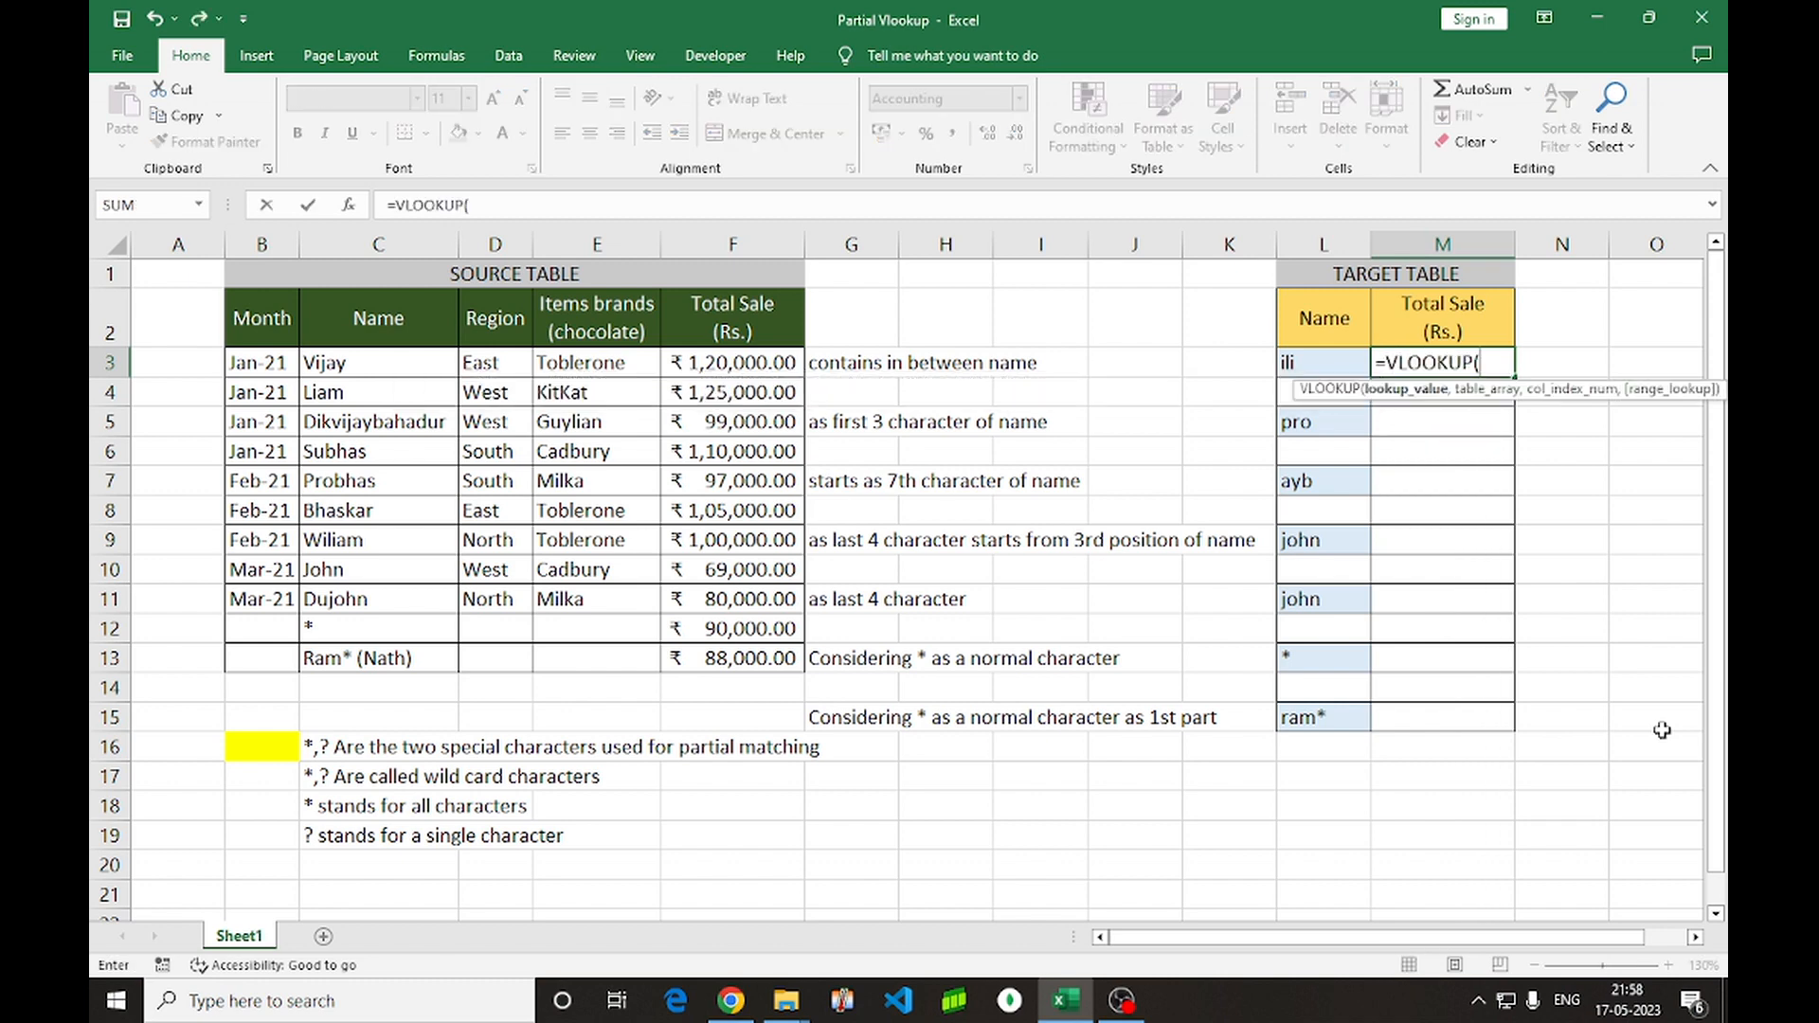
left_click(1311, 363)
type(",")
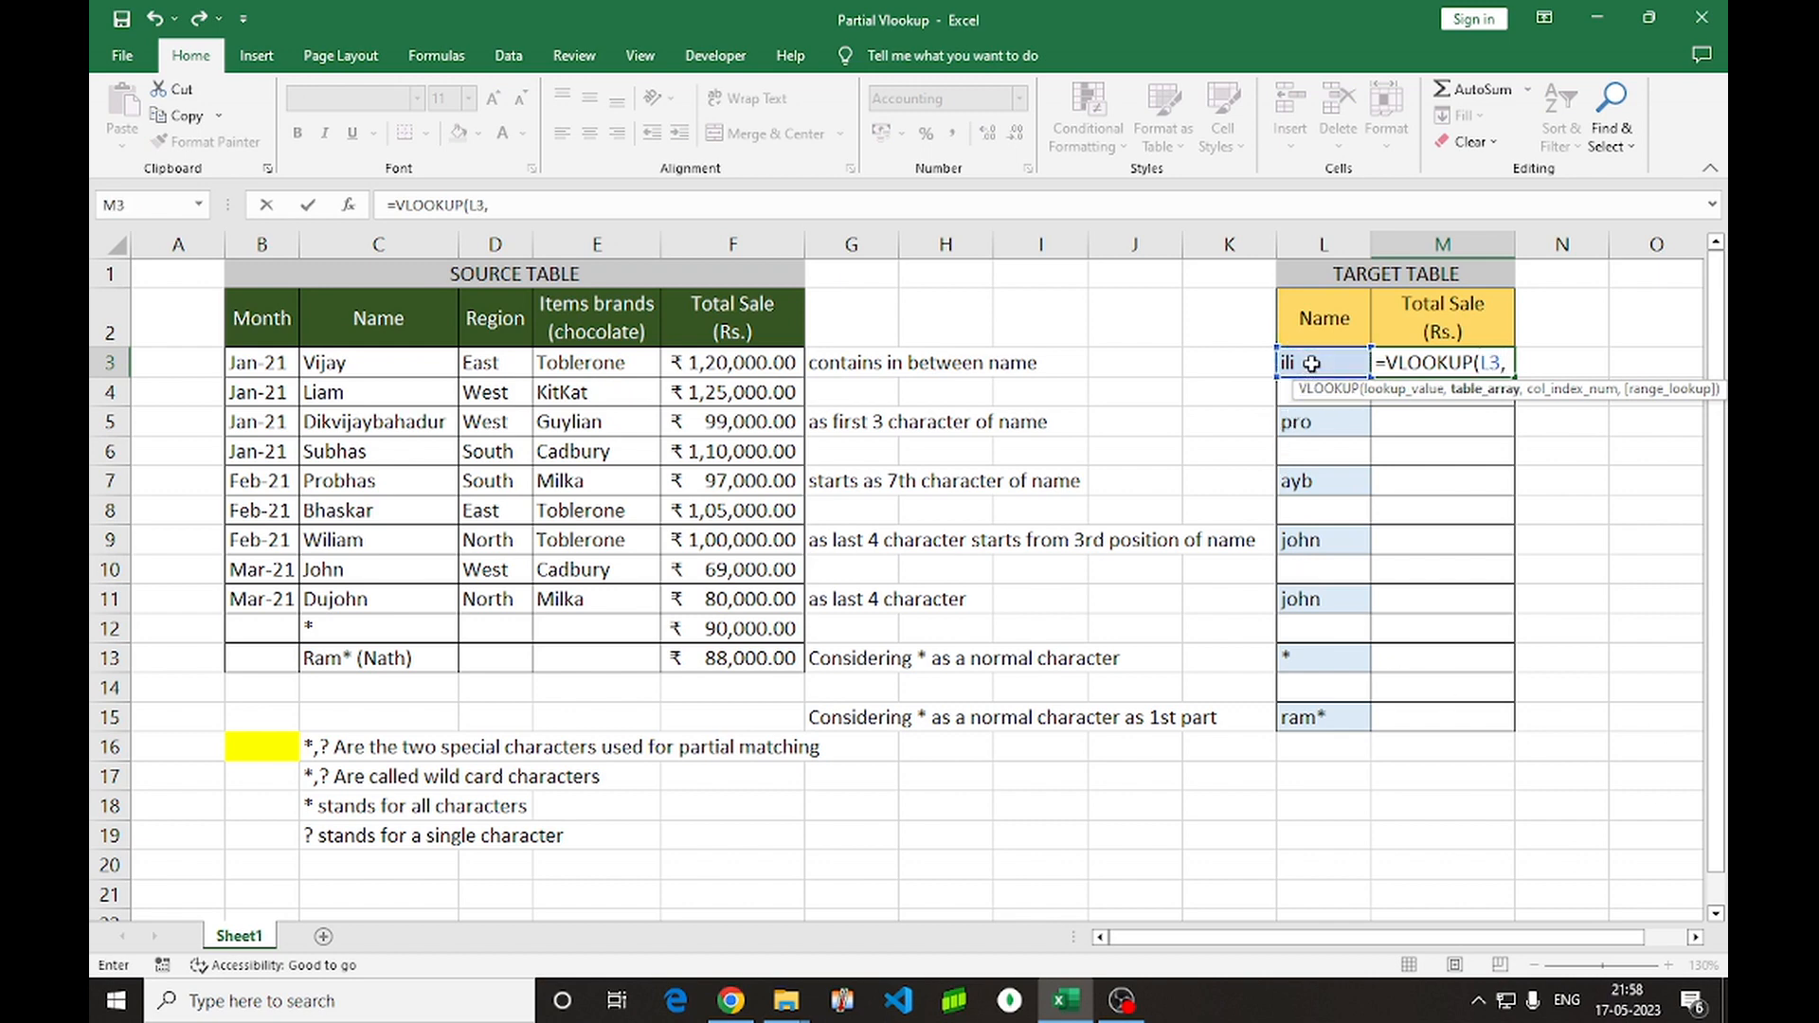
left_click_drag(367, 318, 800, 663)
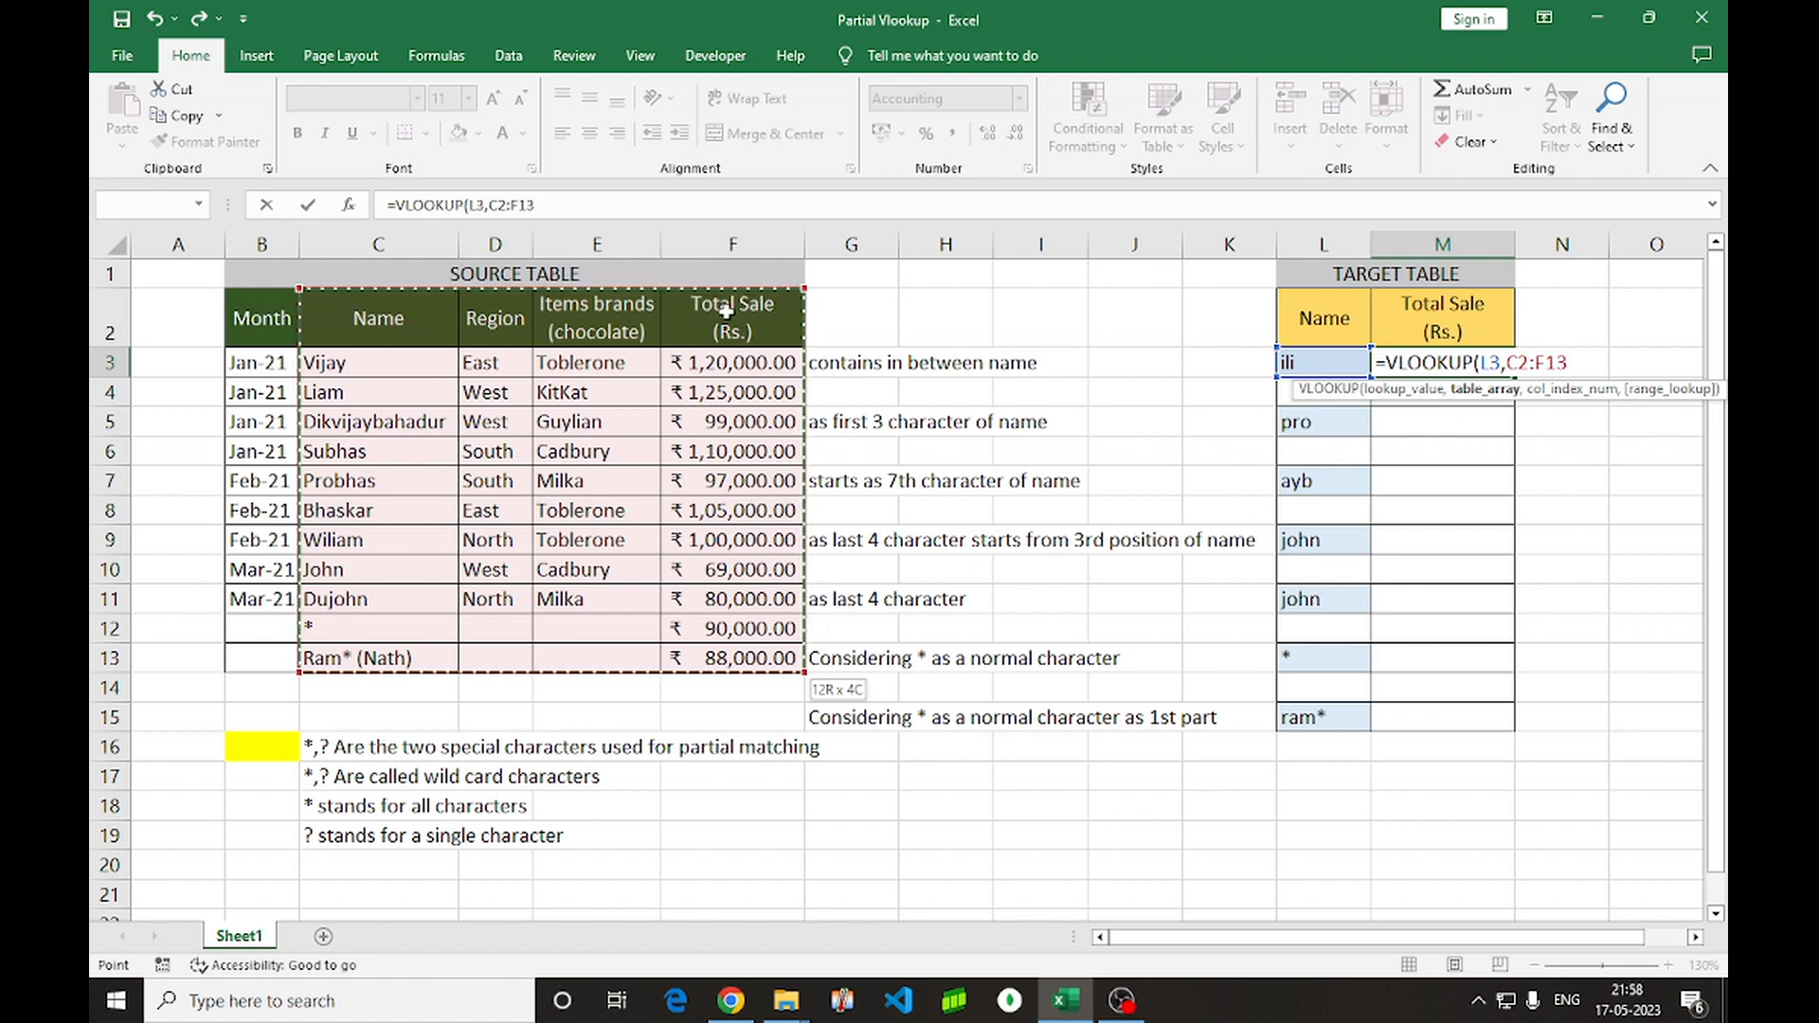
type(",4,0")
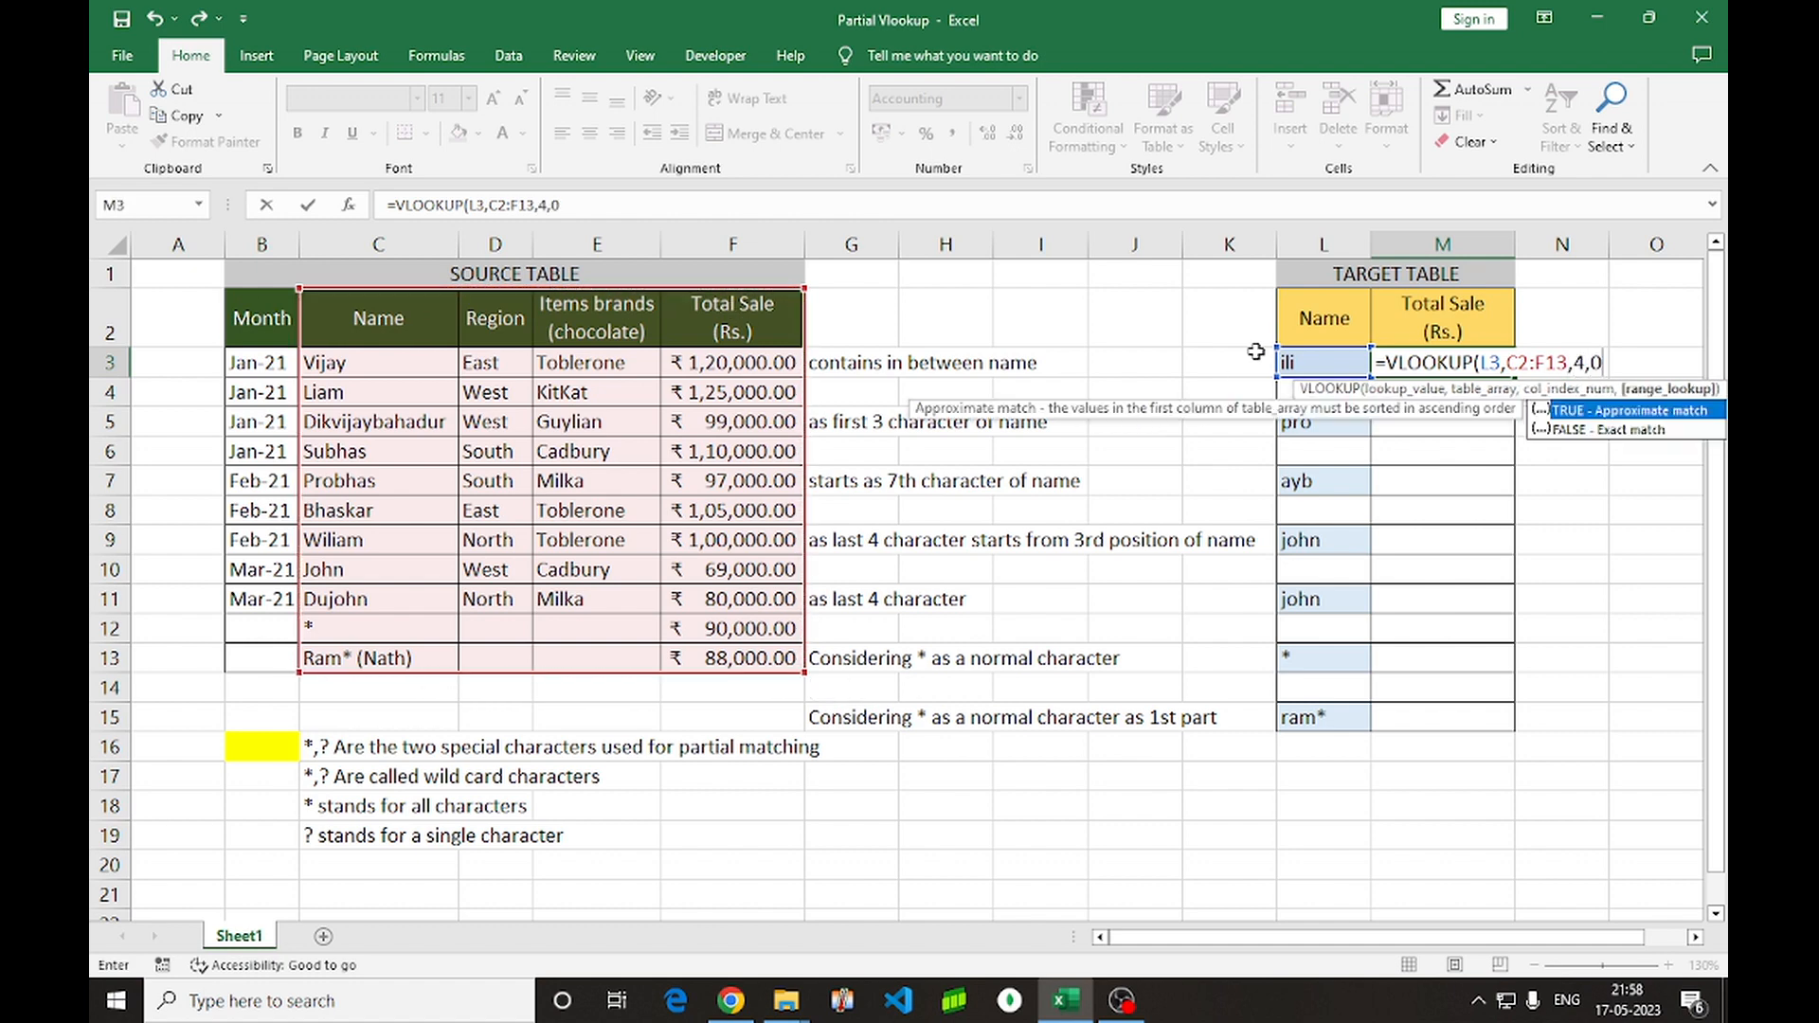
type(")")
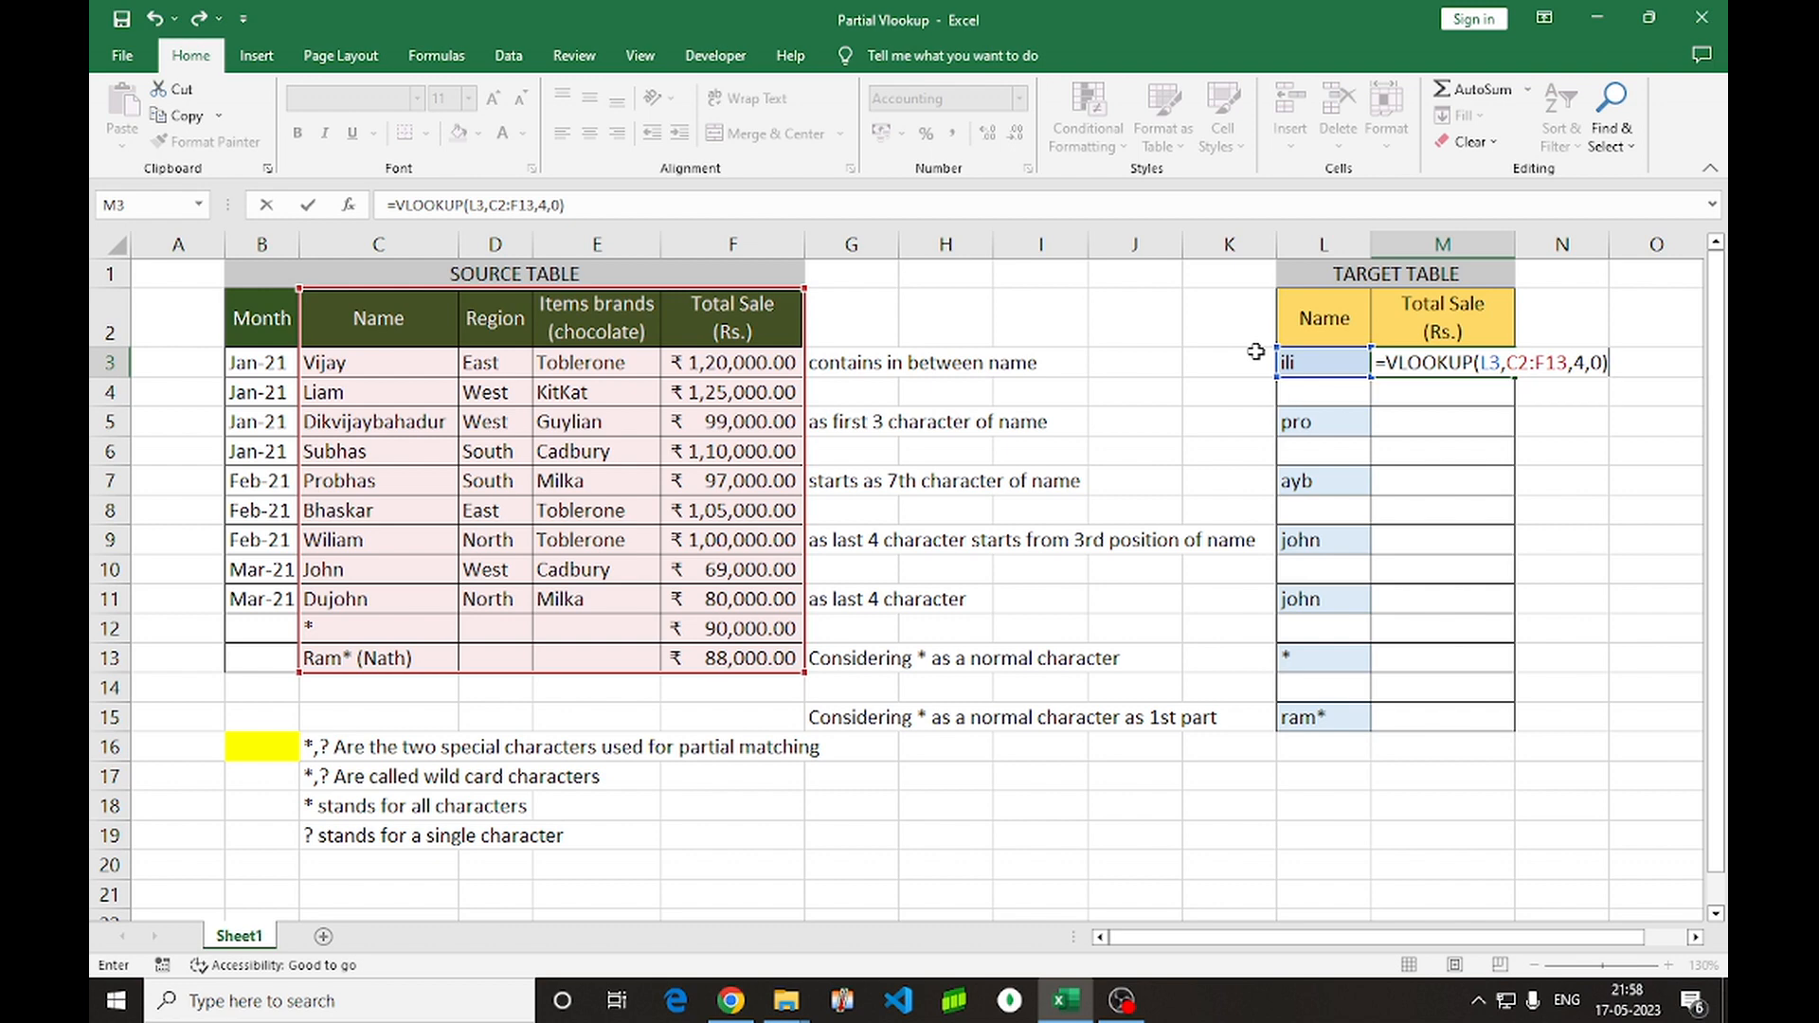
key("Return")
key("Up")
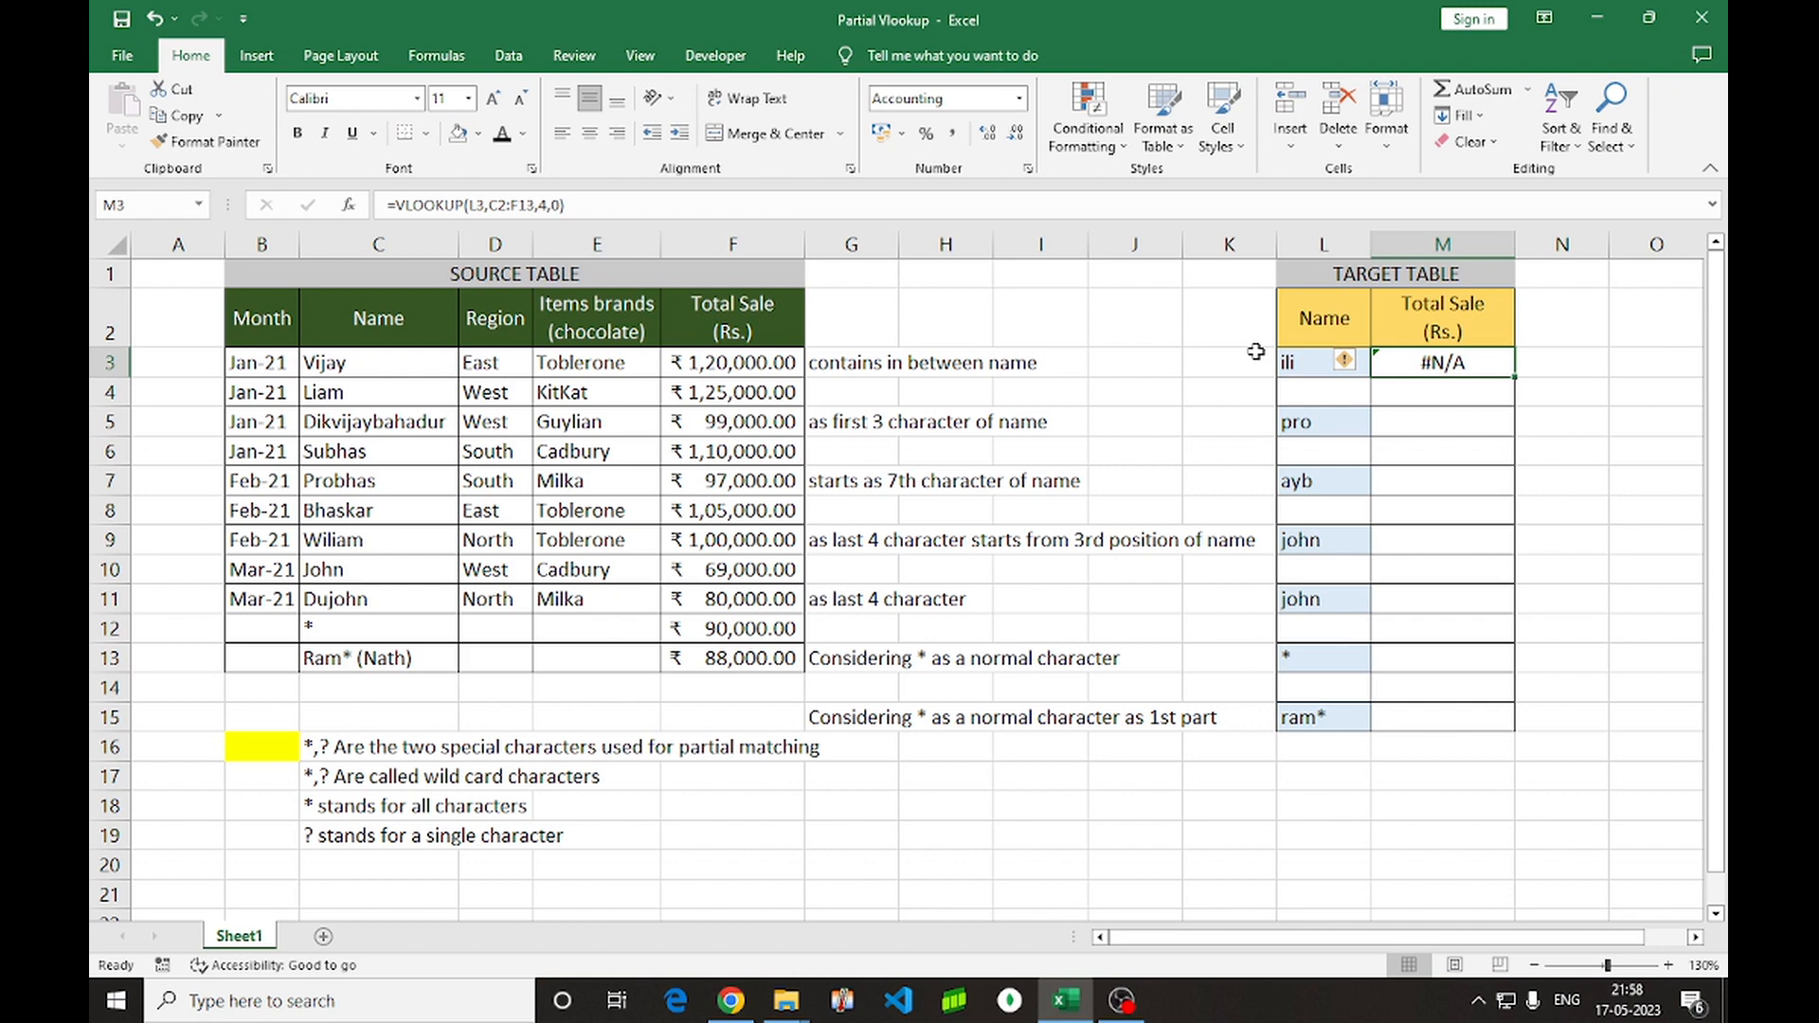
key("Delete")
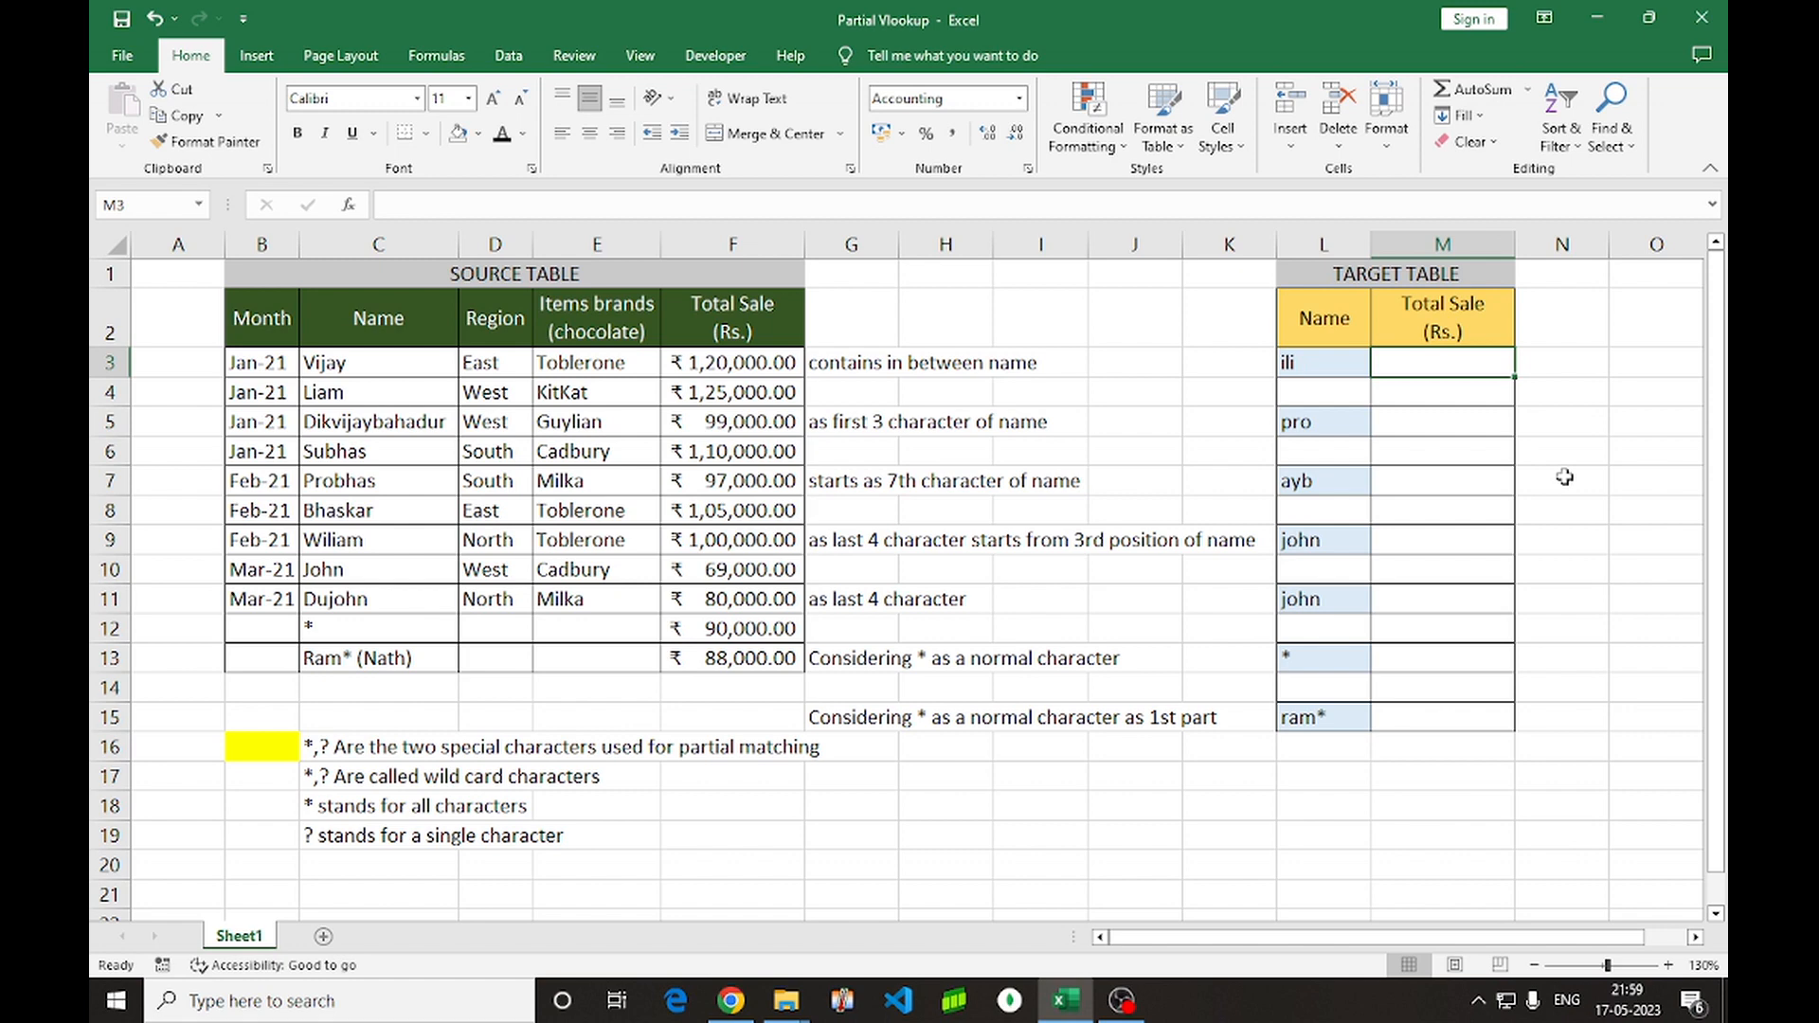
Begin a VLOOKUP formula in M3 with L3 as the lookup value, adding the wildcard "*" before and after it
type("=")
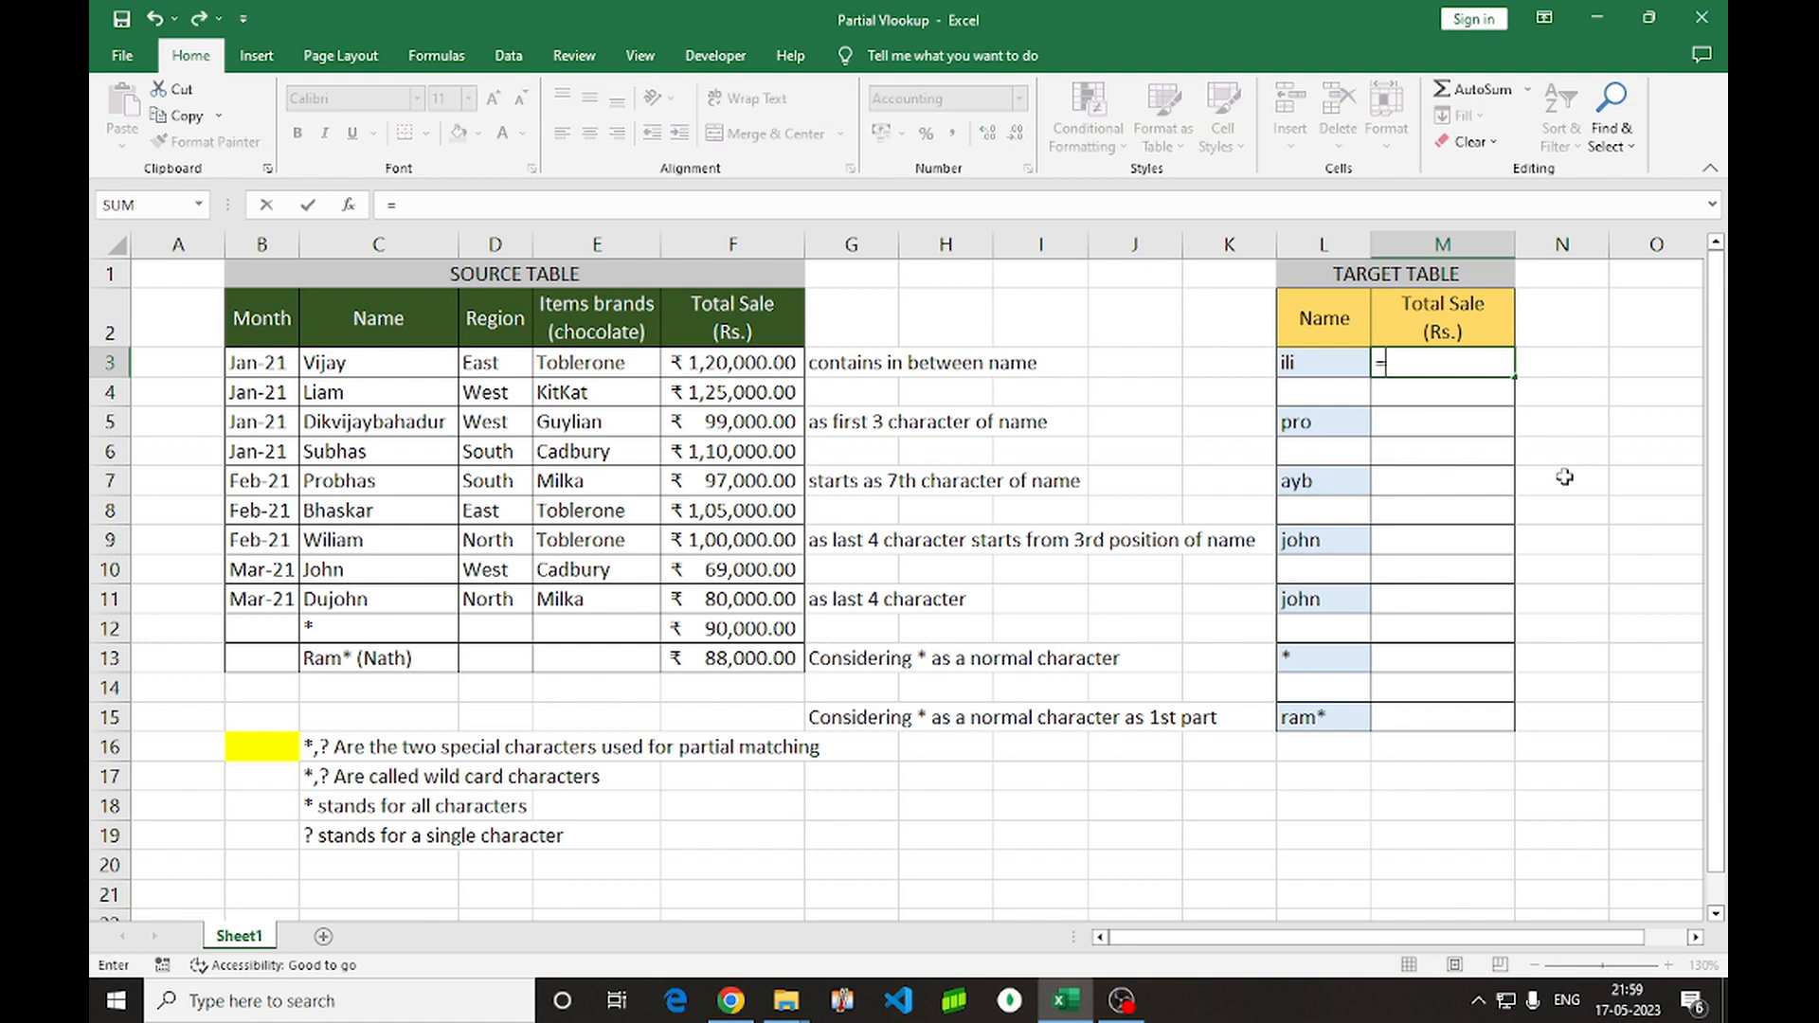
type("v")
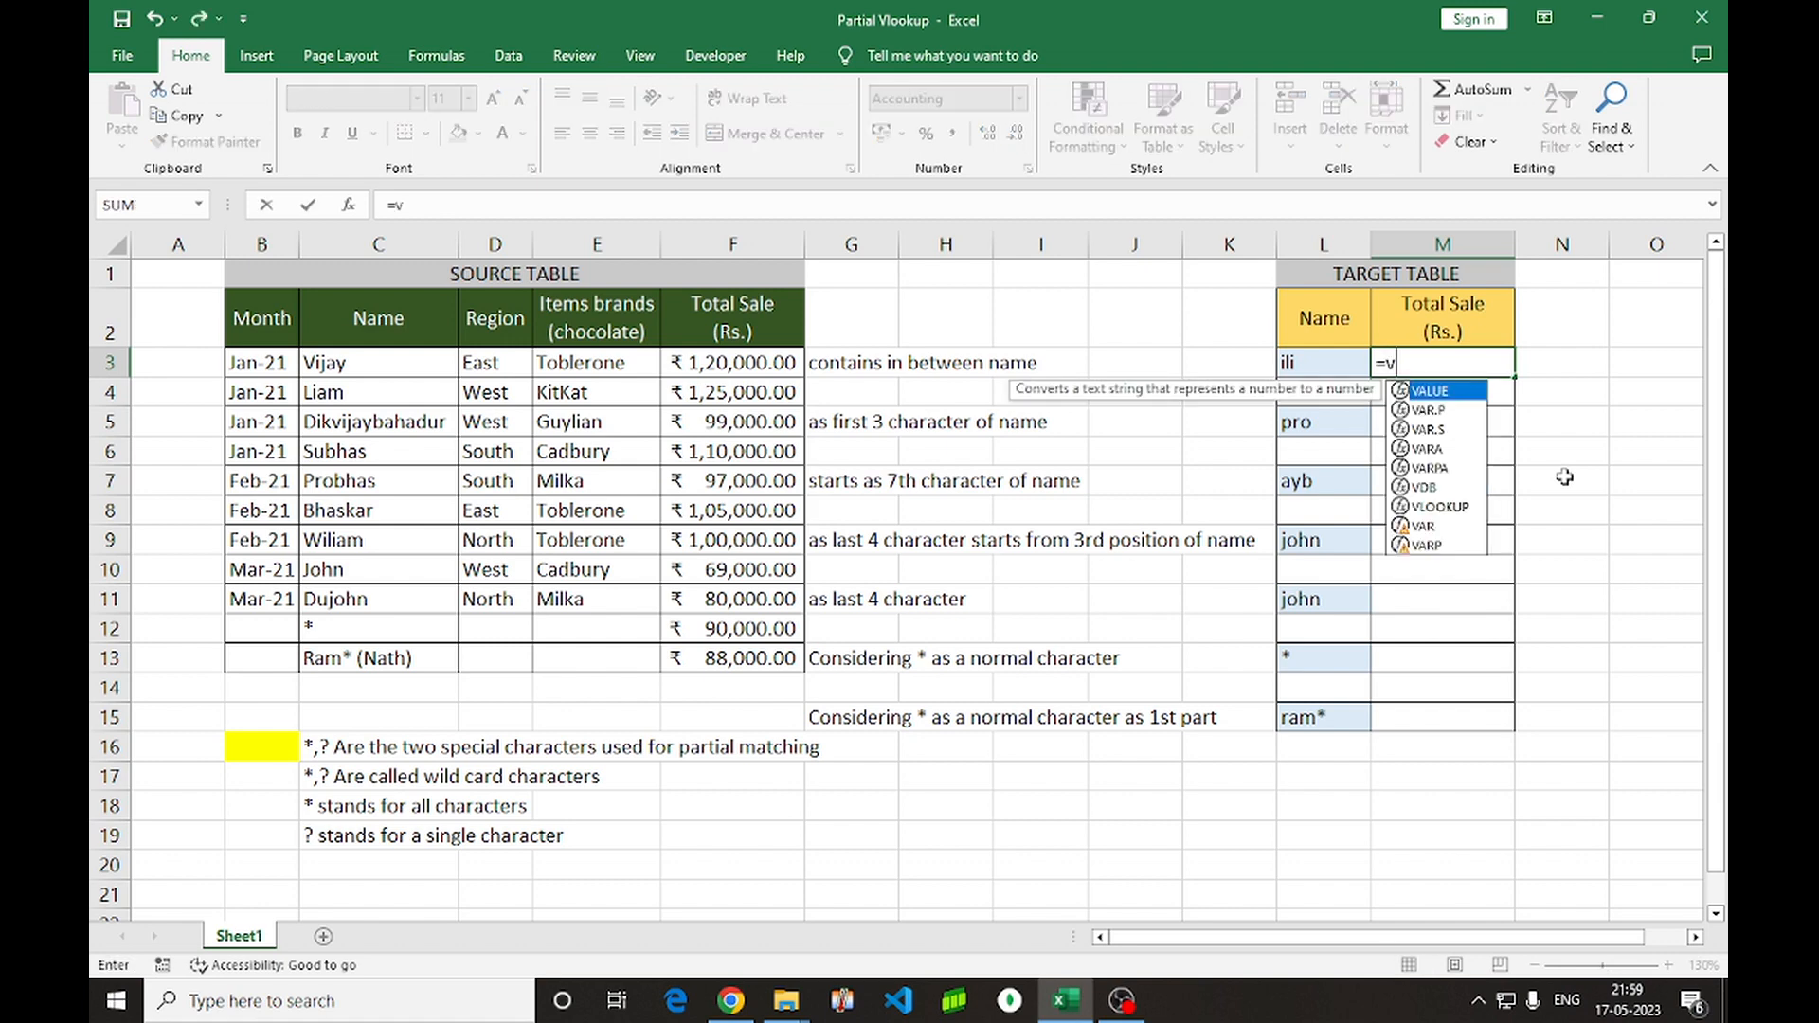
type("l")
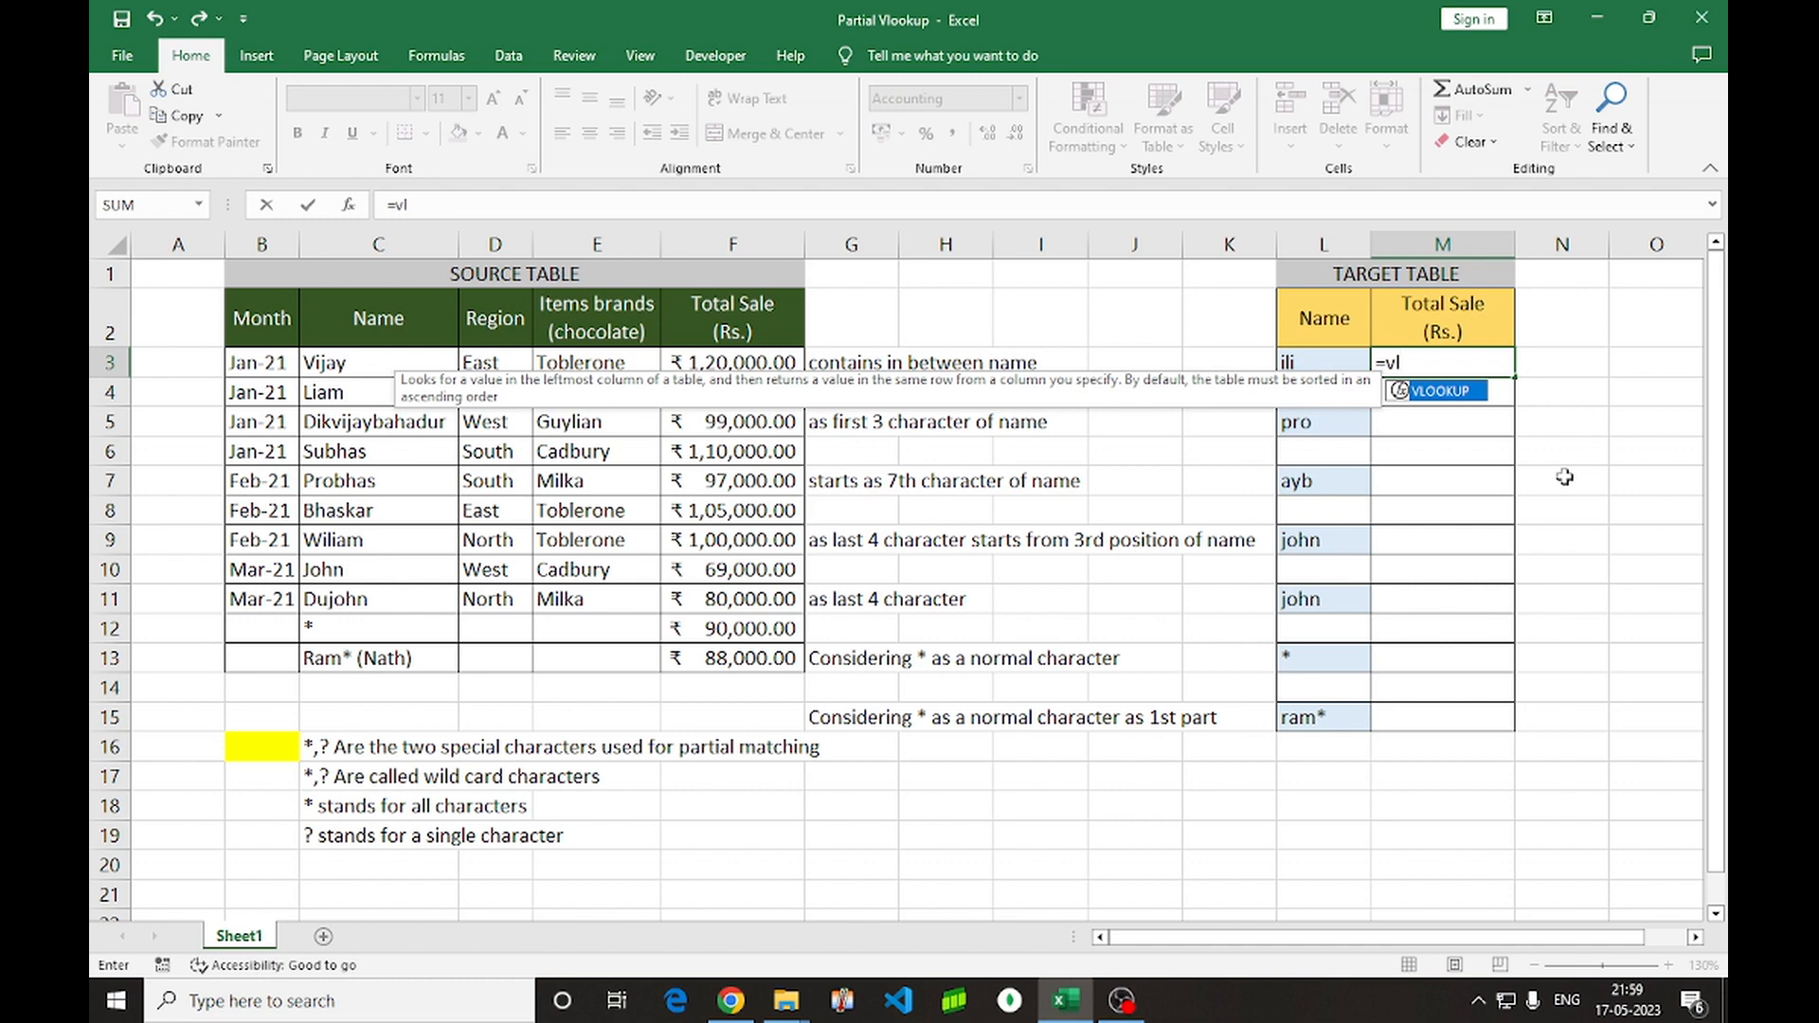
key("Tab")
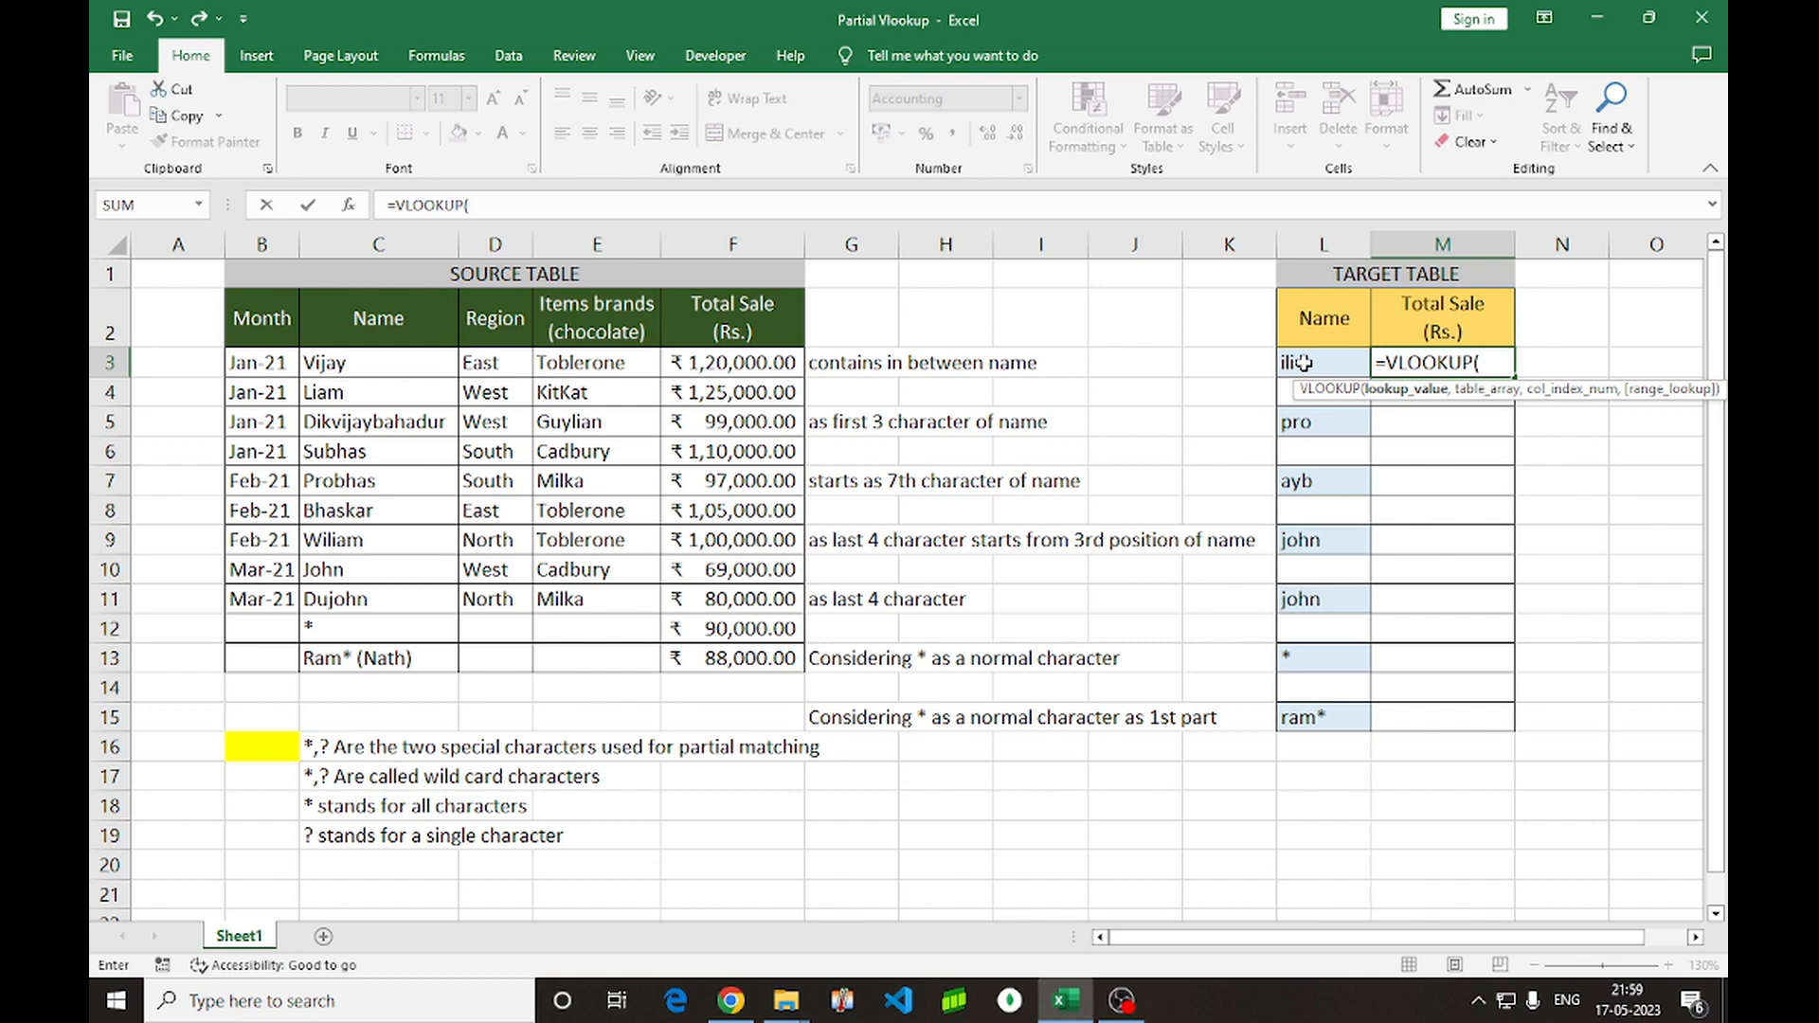
left_click(1314, 361)
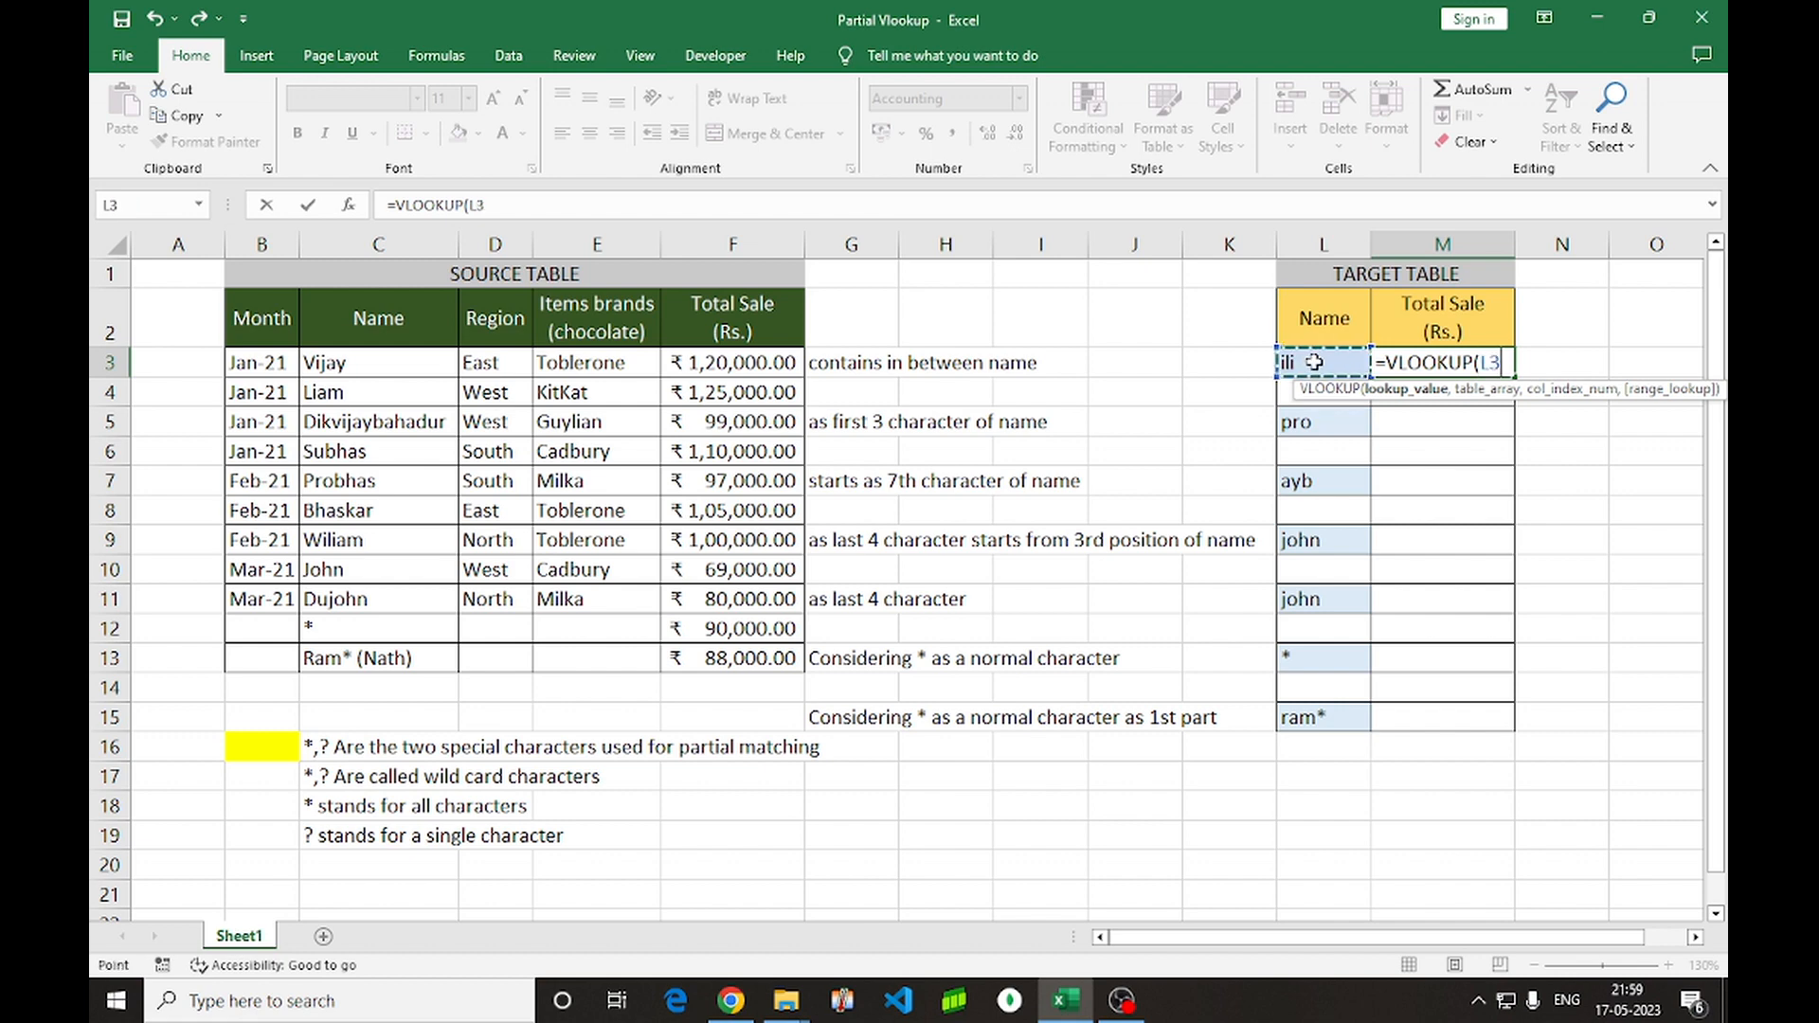
left_click(468, 205)
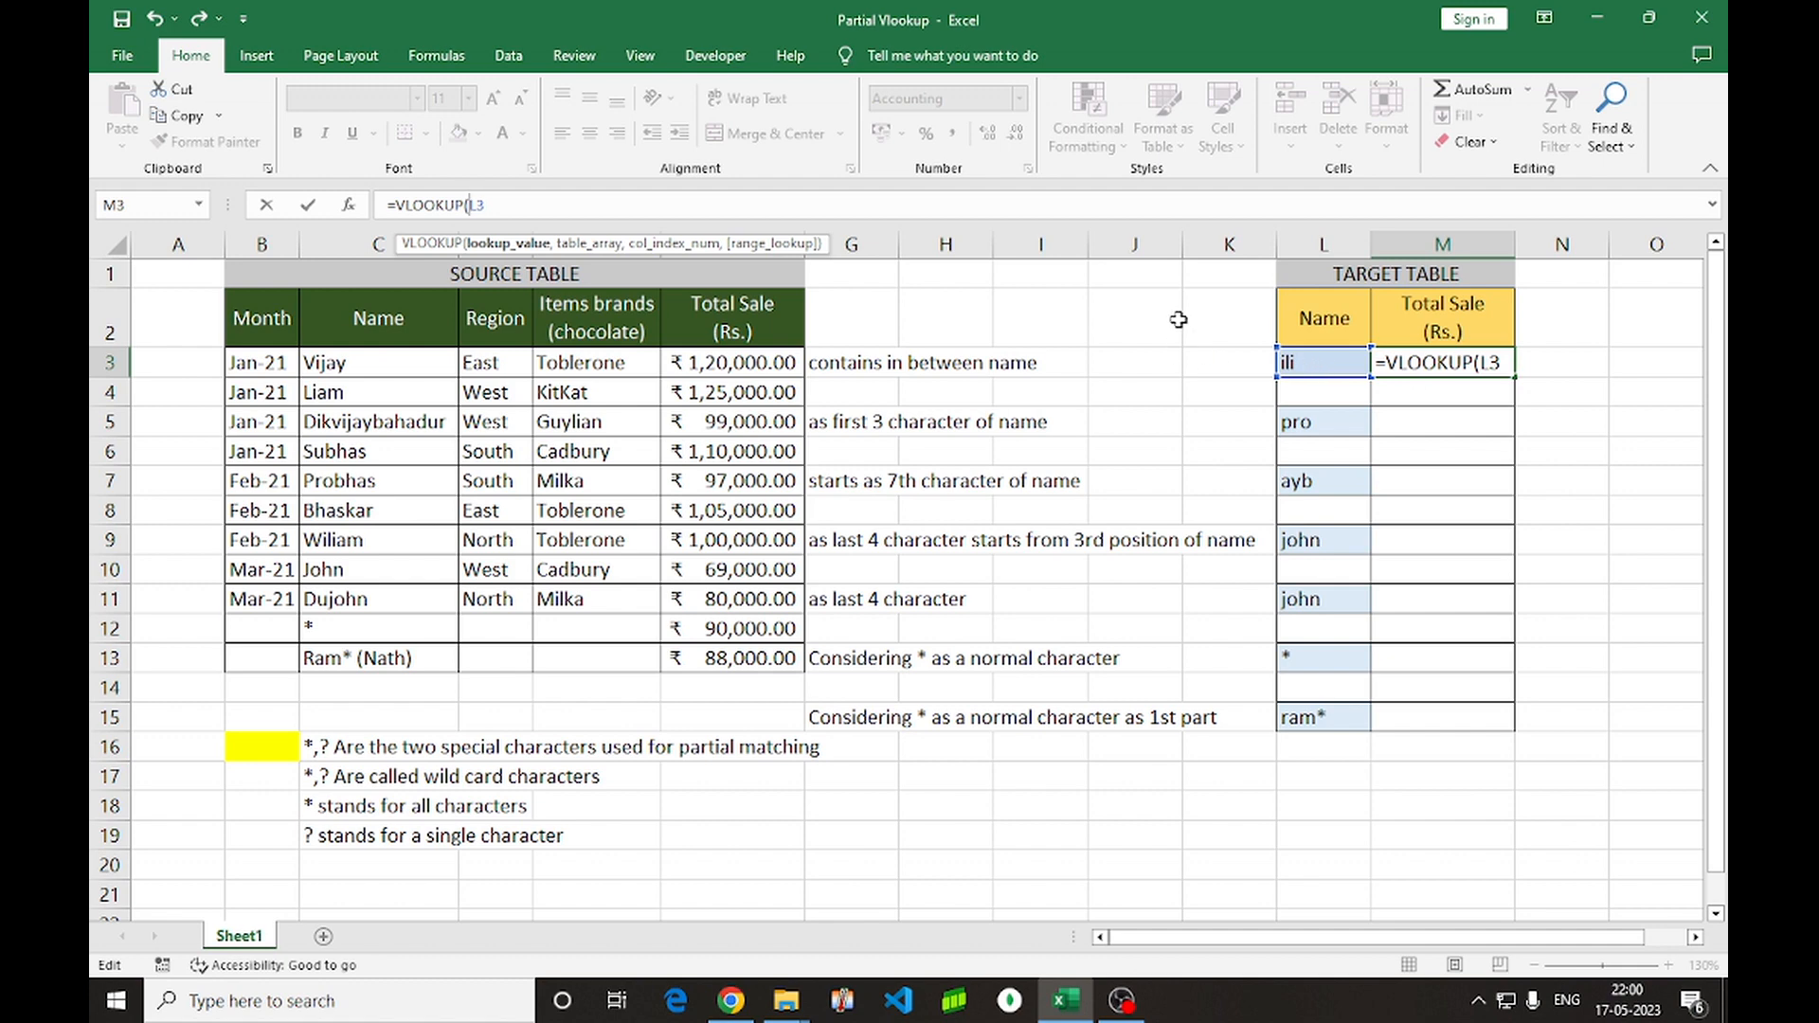
type("\"*\"")
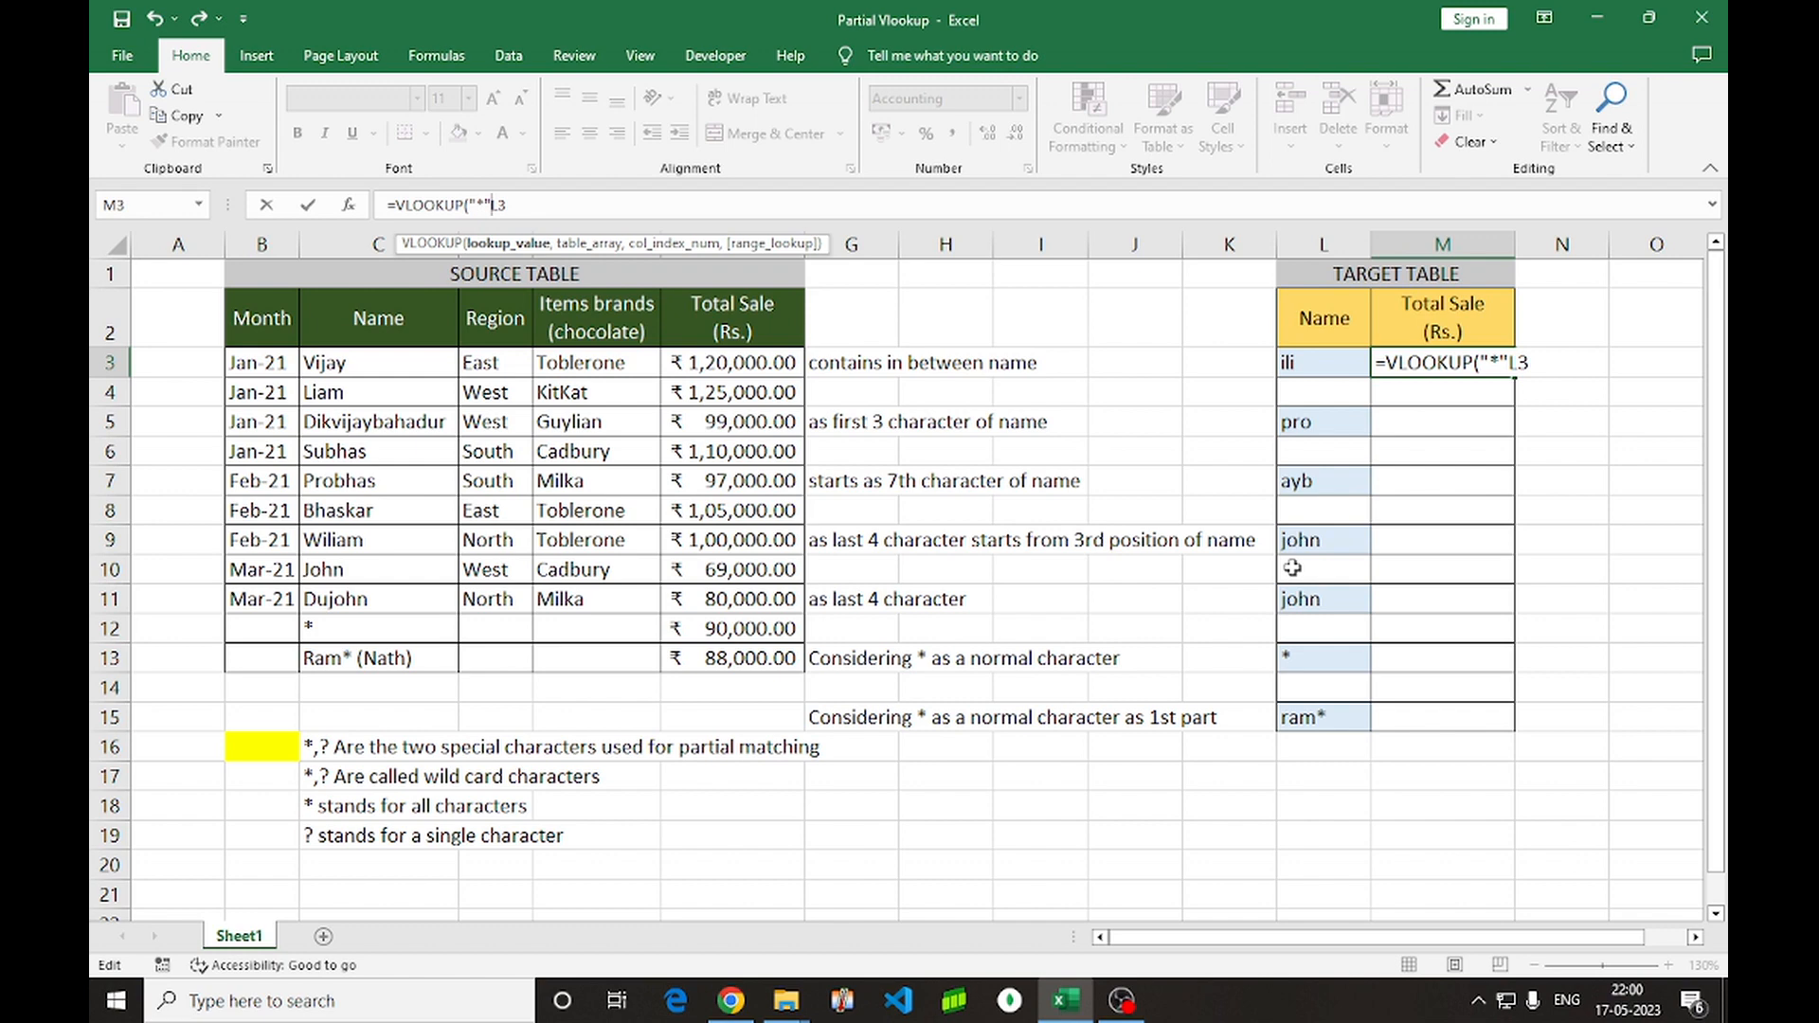
type("&")
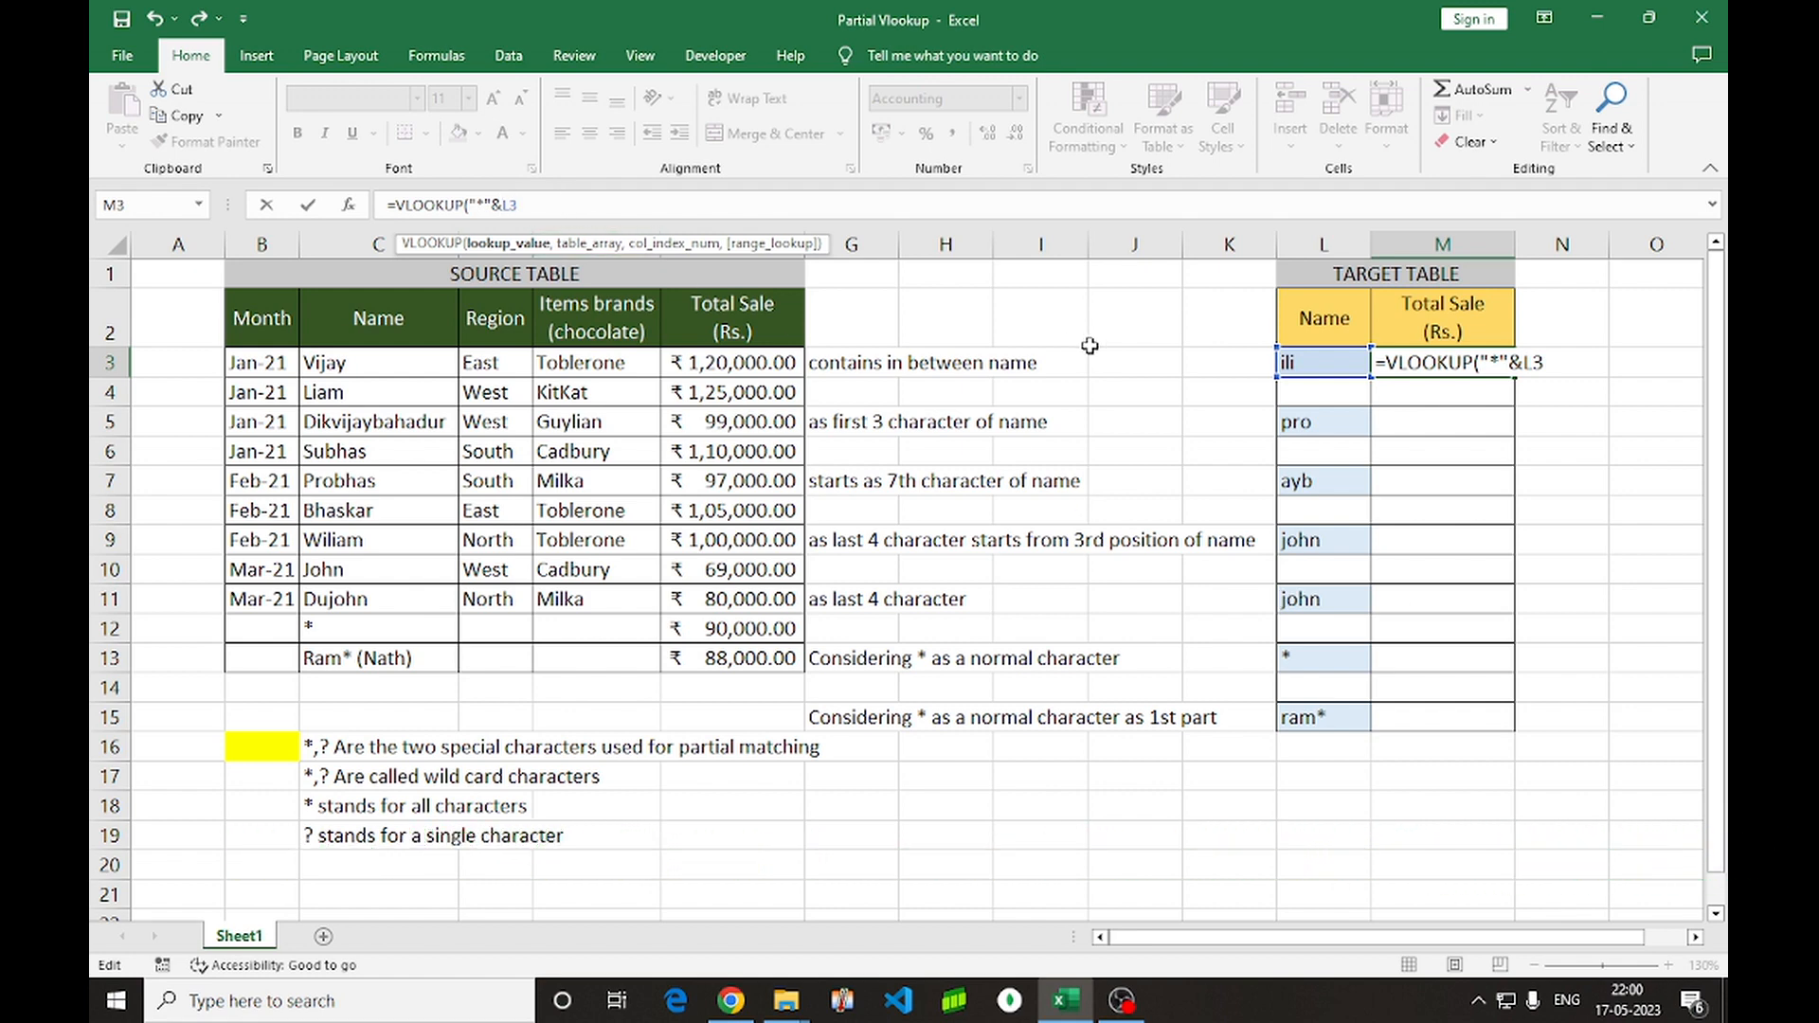
type("\"*")
type(",")
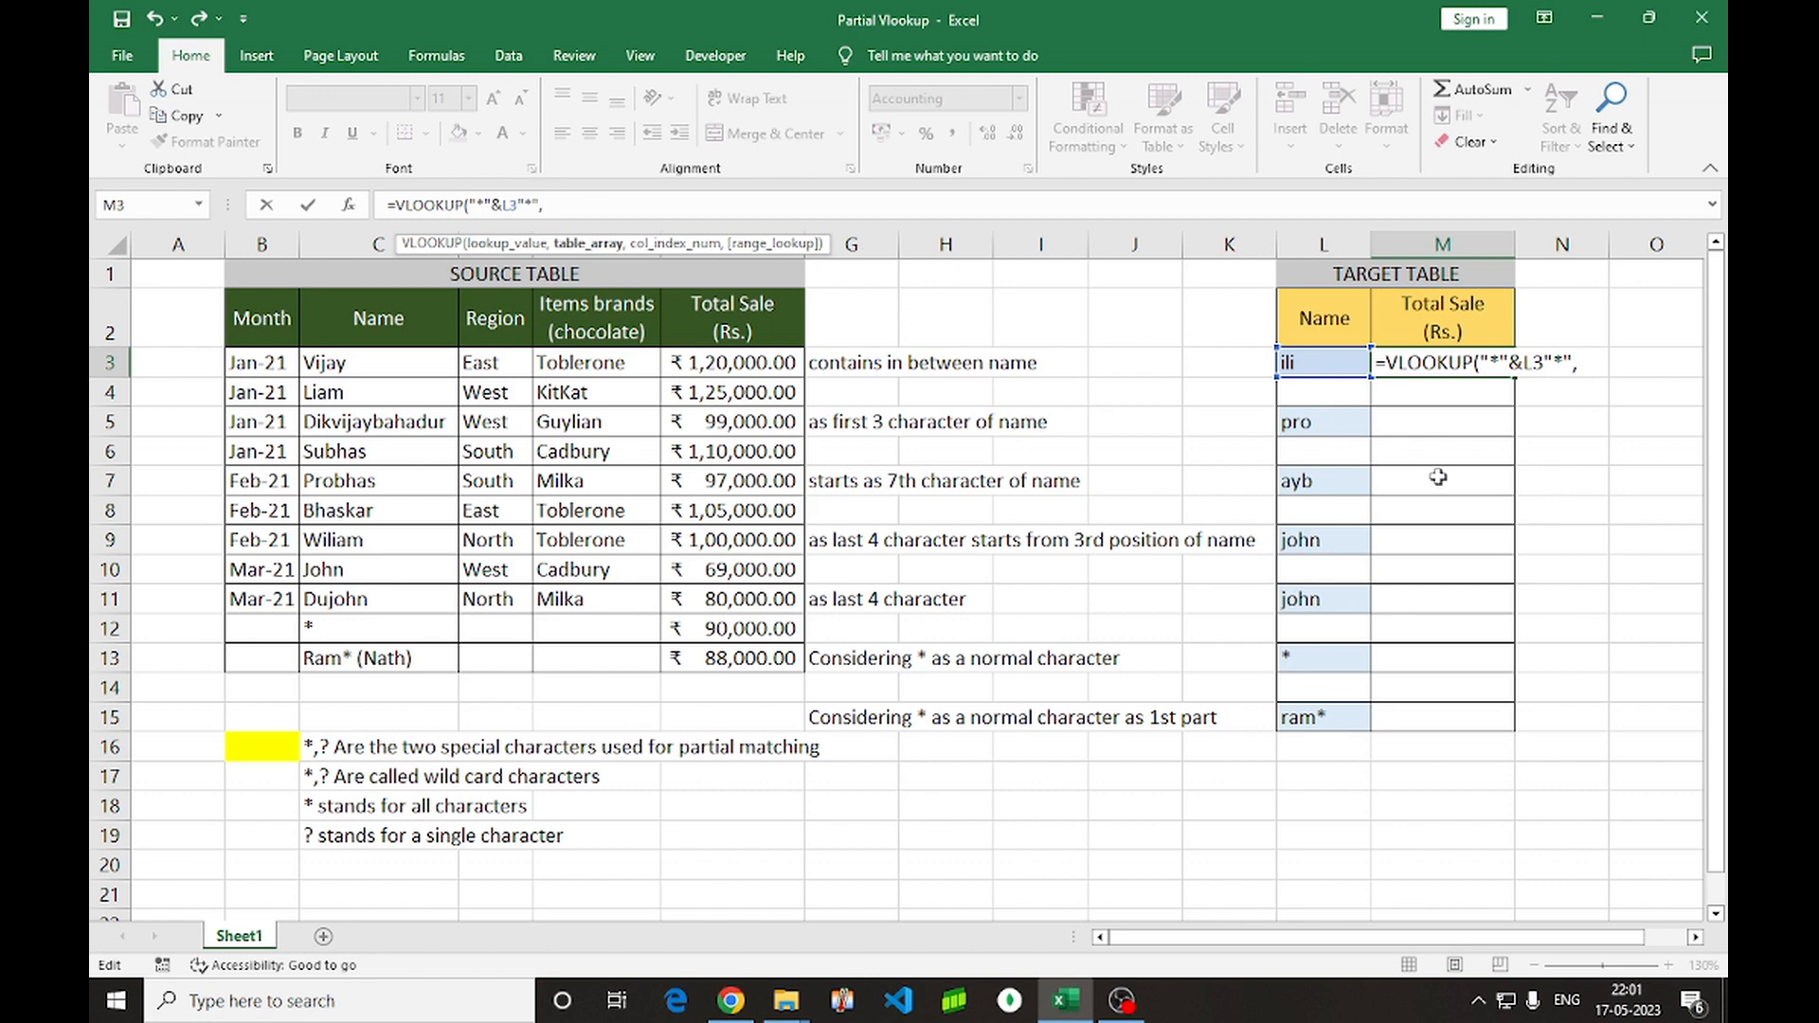
Complete the M3 formula's arguments with table range C2:F13, column index 4 and exact match 0
left_click(390, 332)
left_click_drag(391, 332, 749, 658)
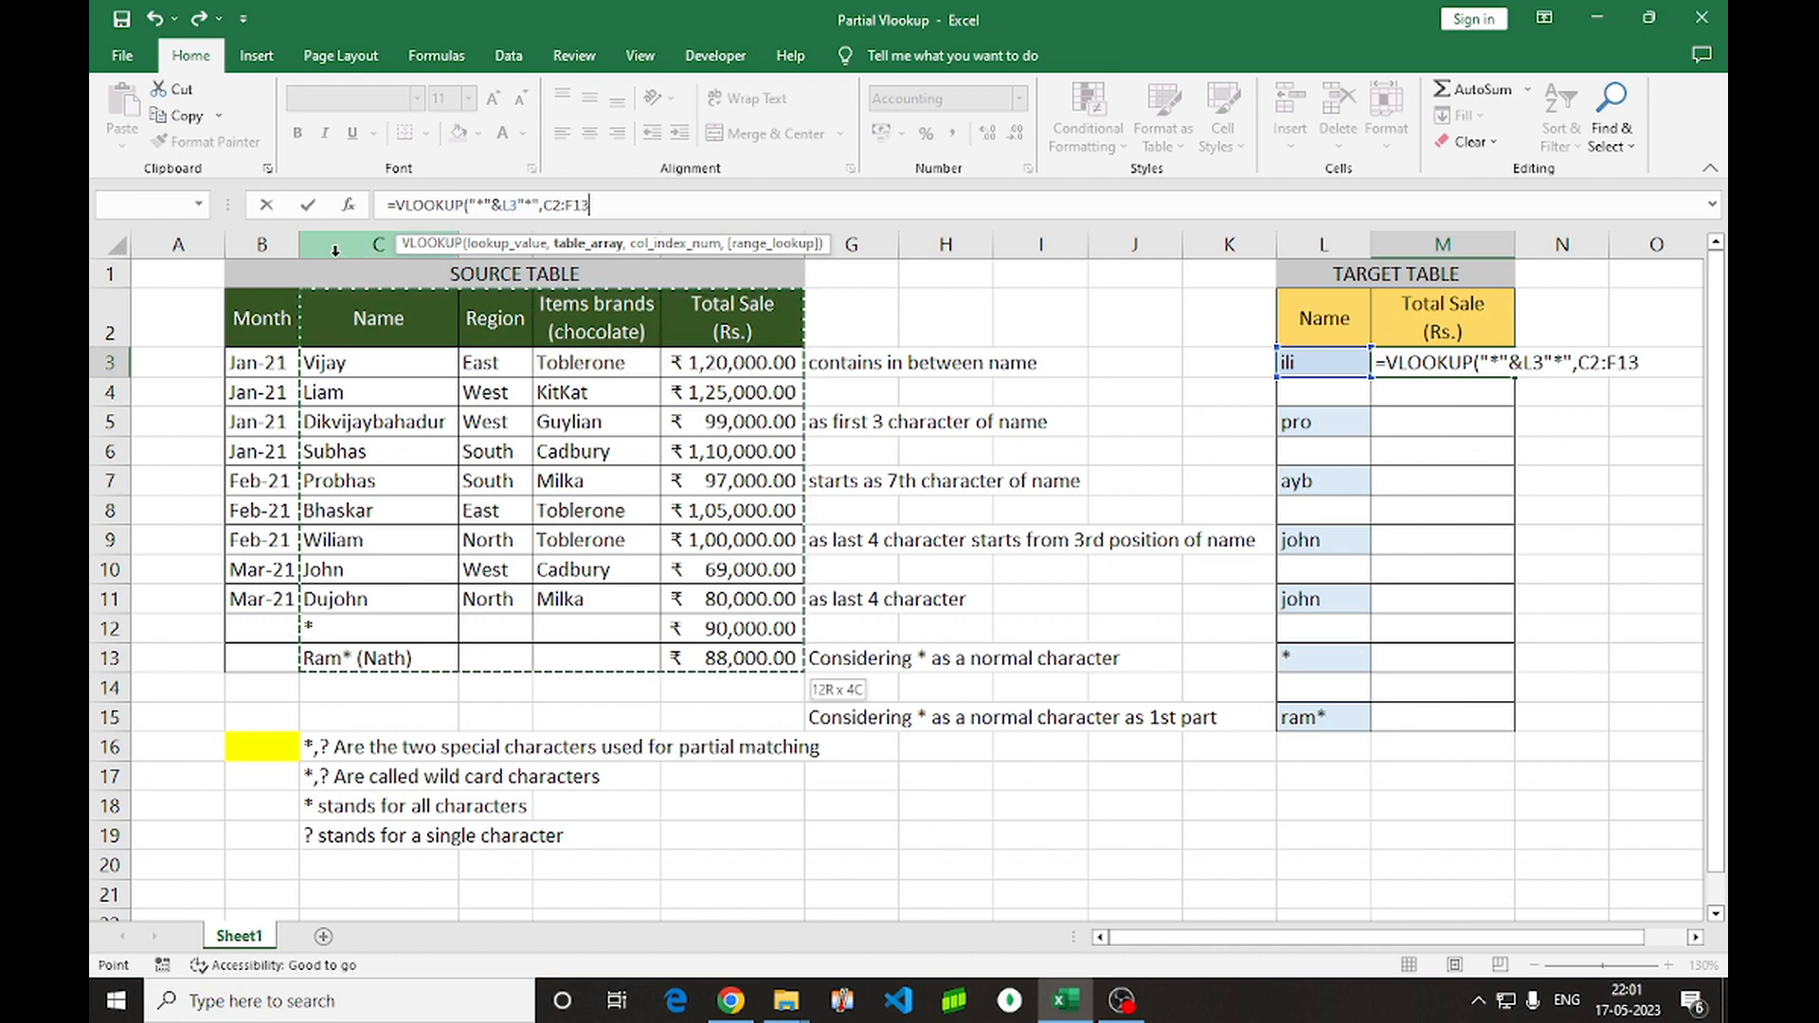
type(",")
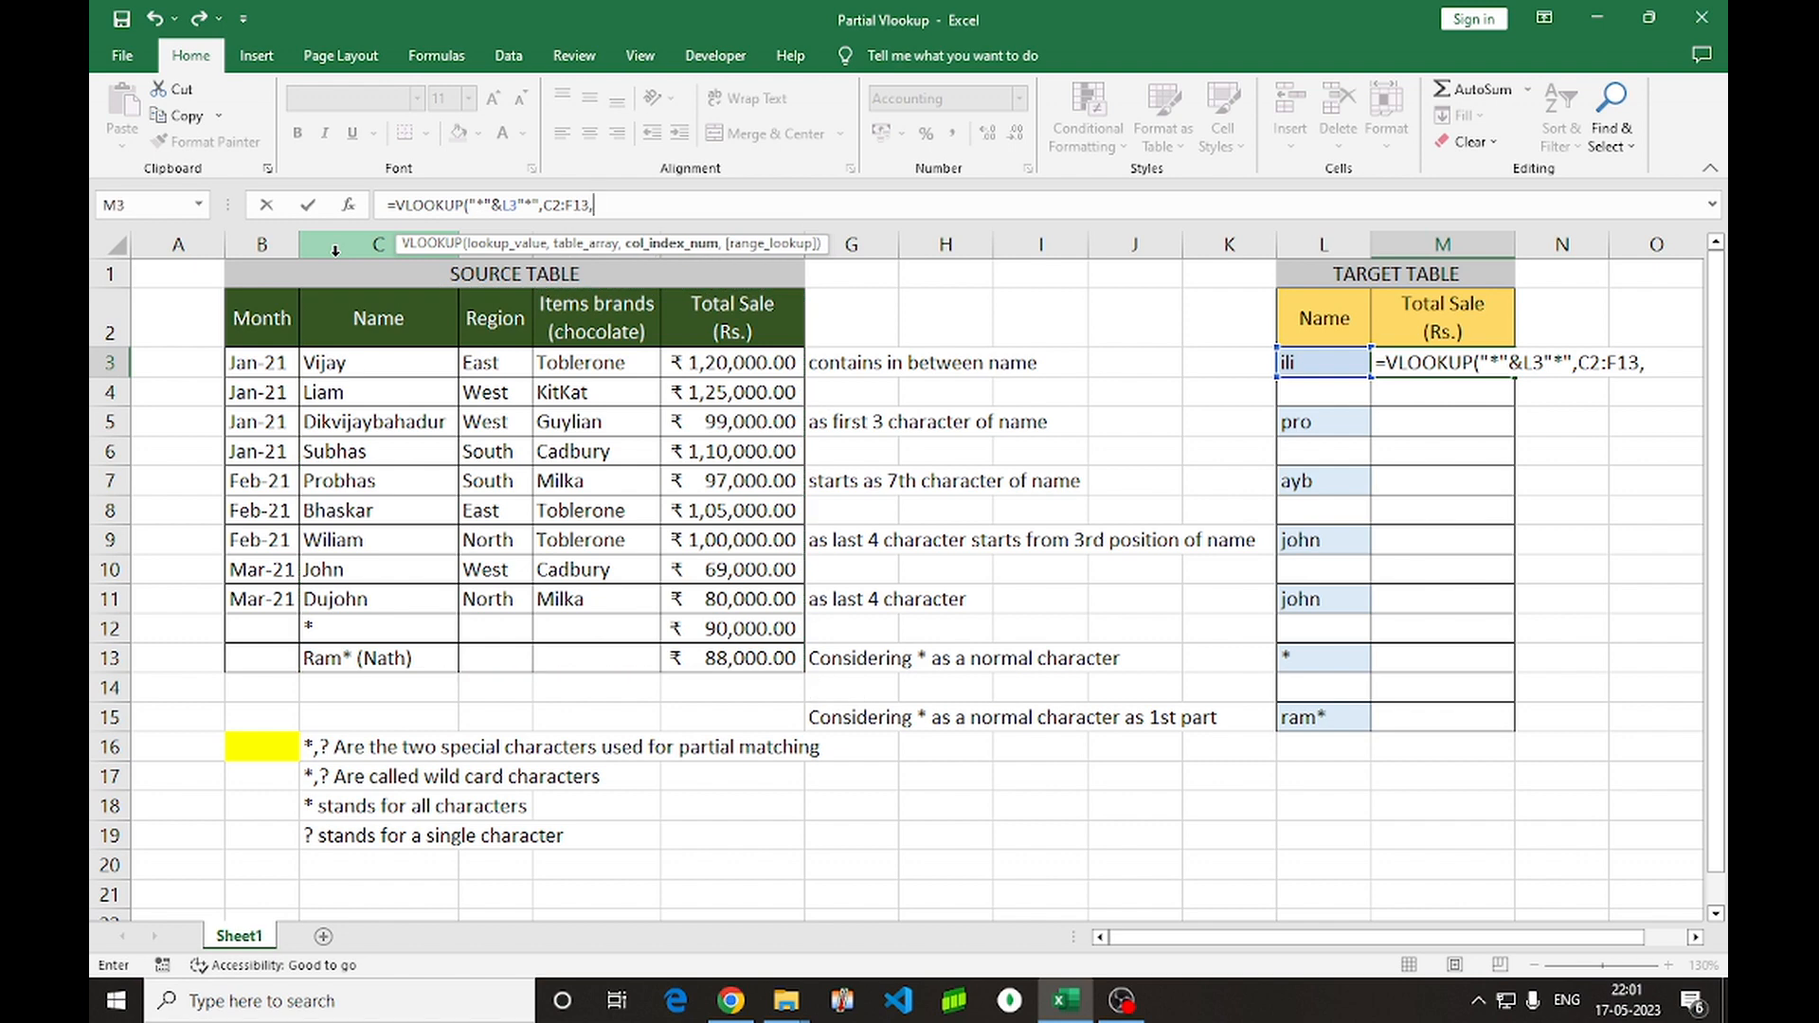
type("4,0")
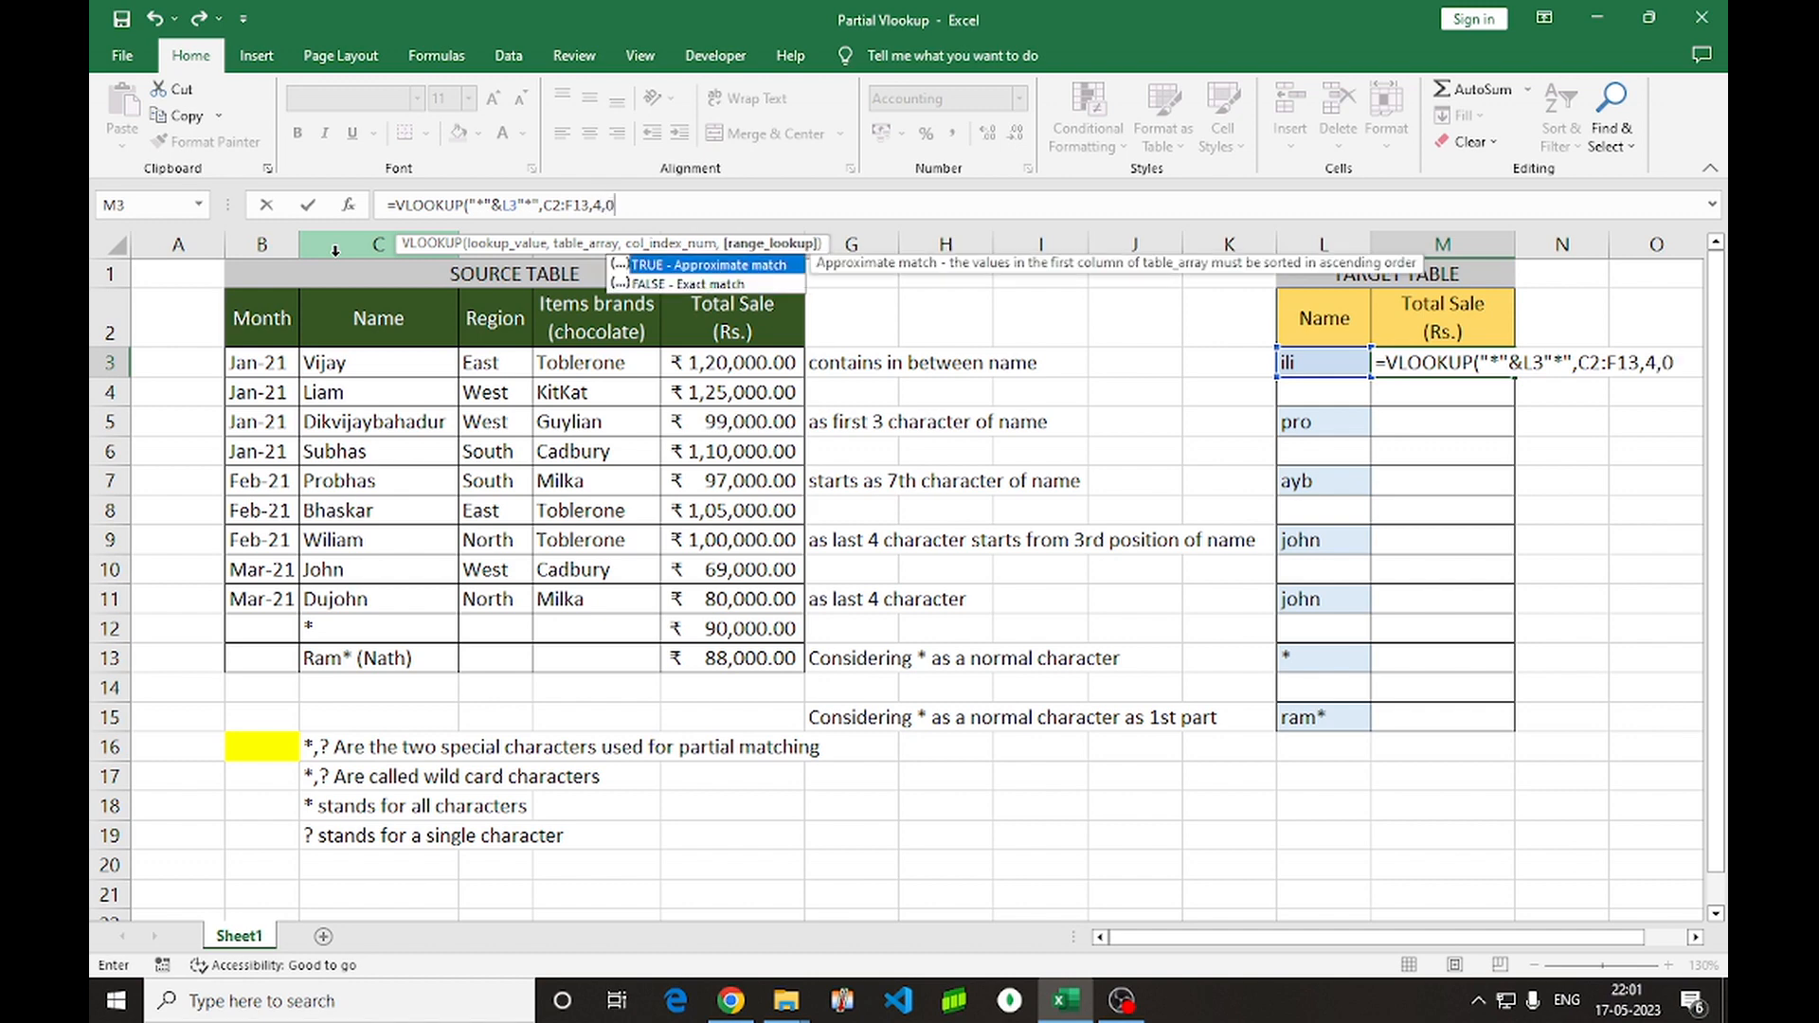
type(")")
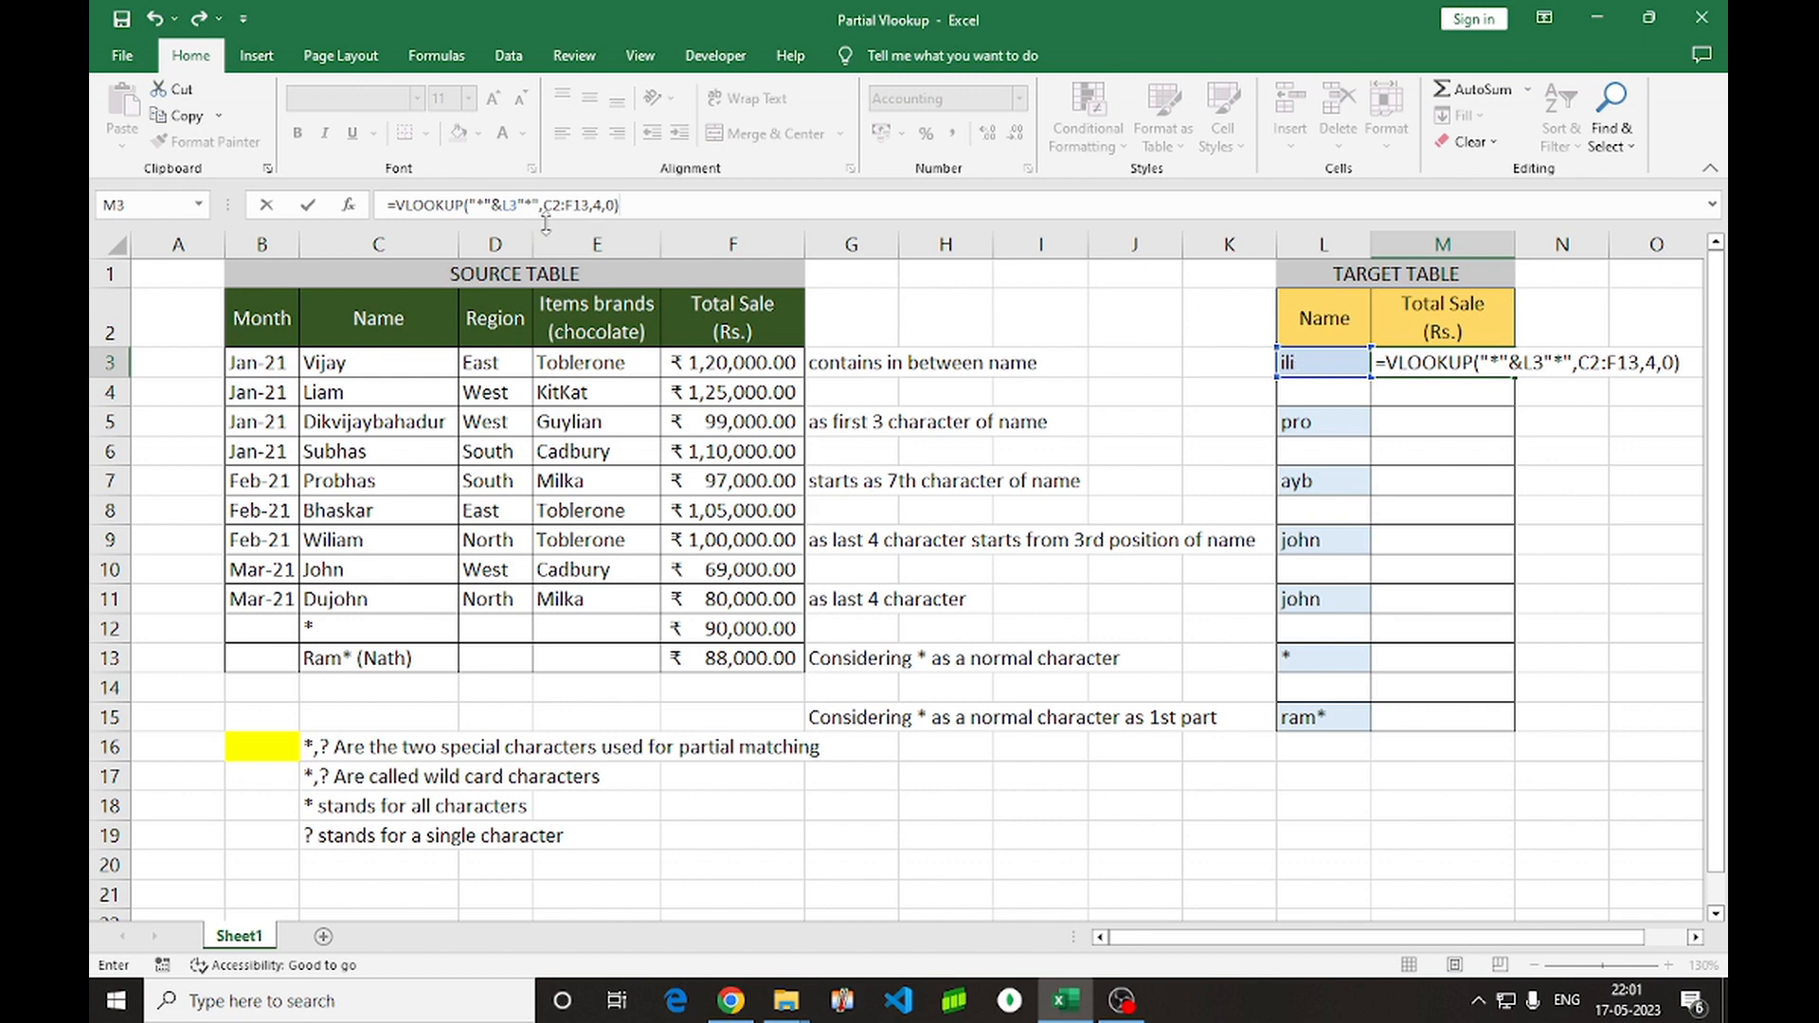
Insert the missing & after L3 so M3 holds =VLOOKUP("*"&L3&"*",C2:F13,4,0), and check the matched name in the source table
left_click(518, 205)
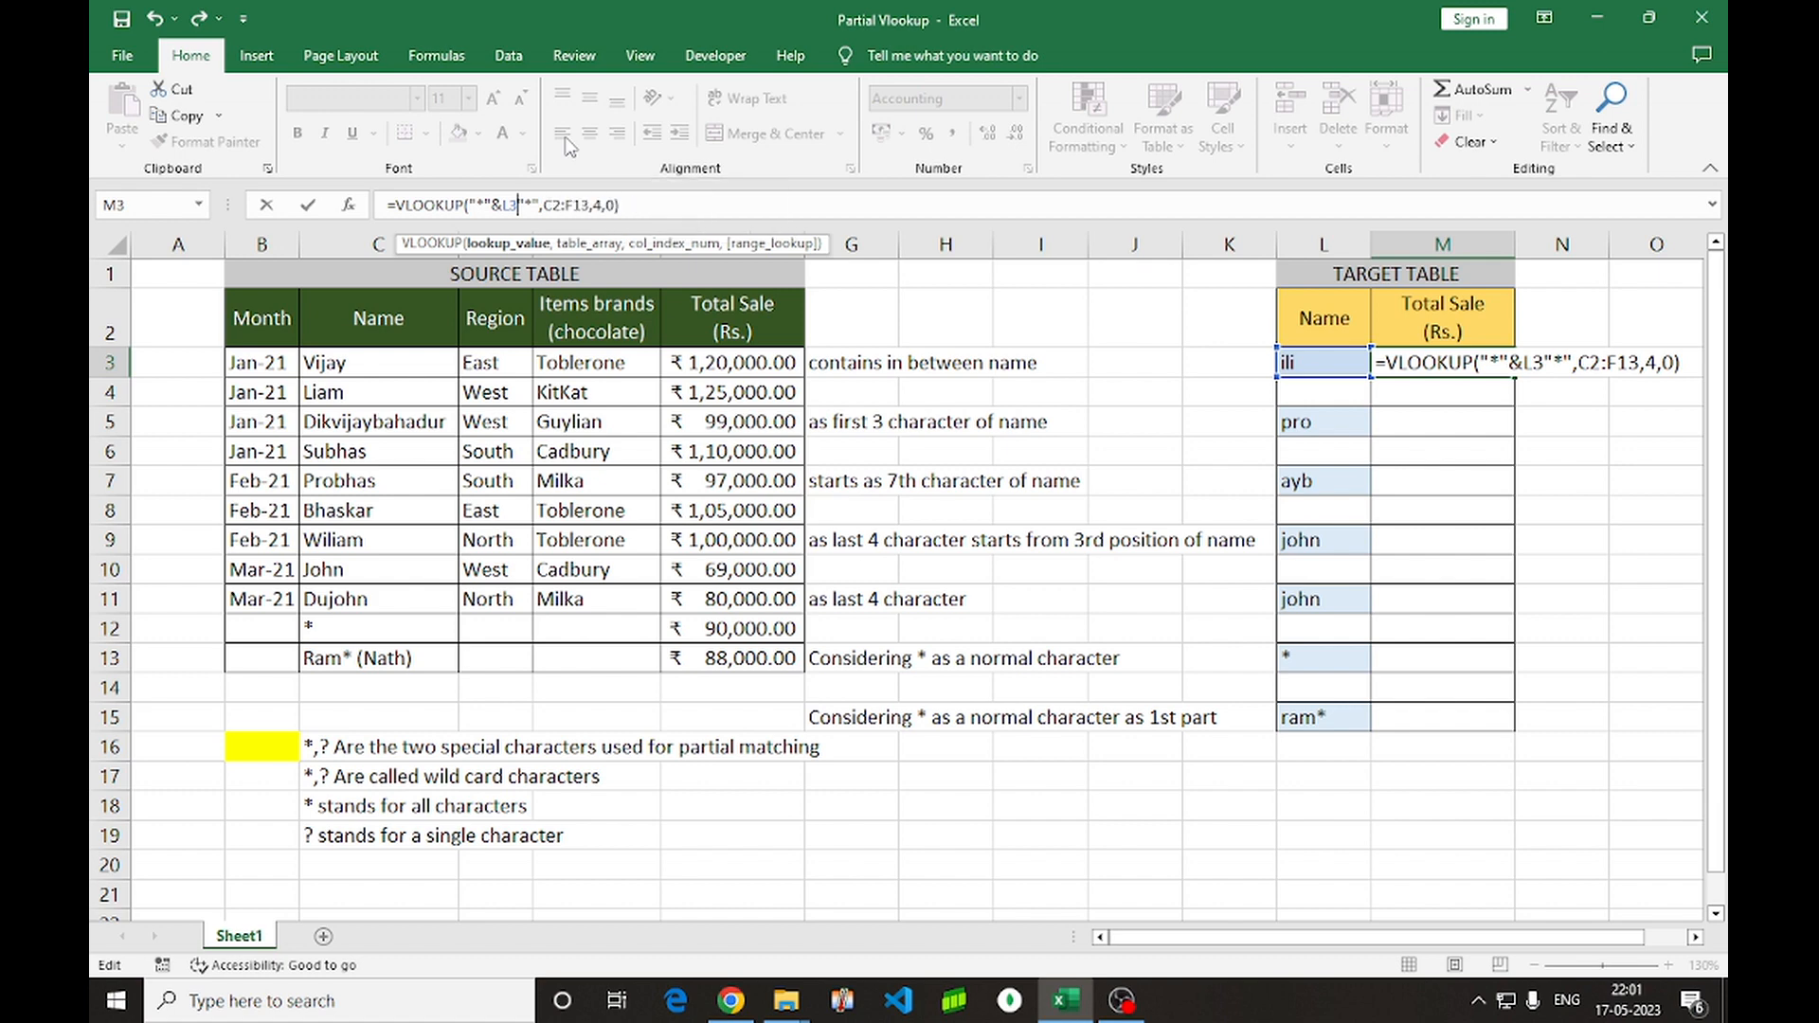
type("&")
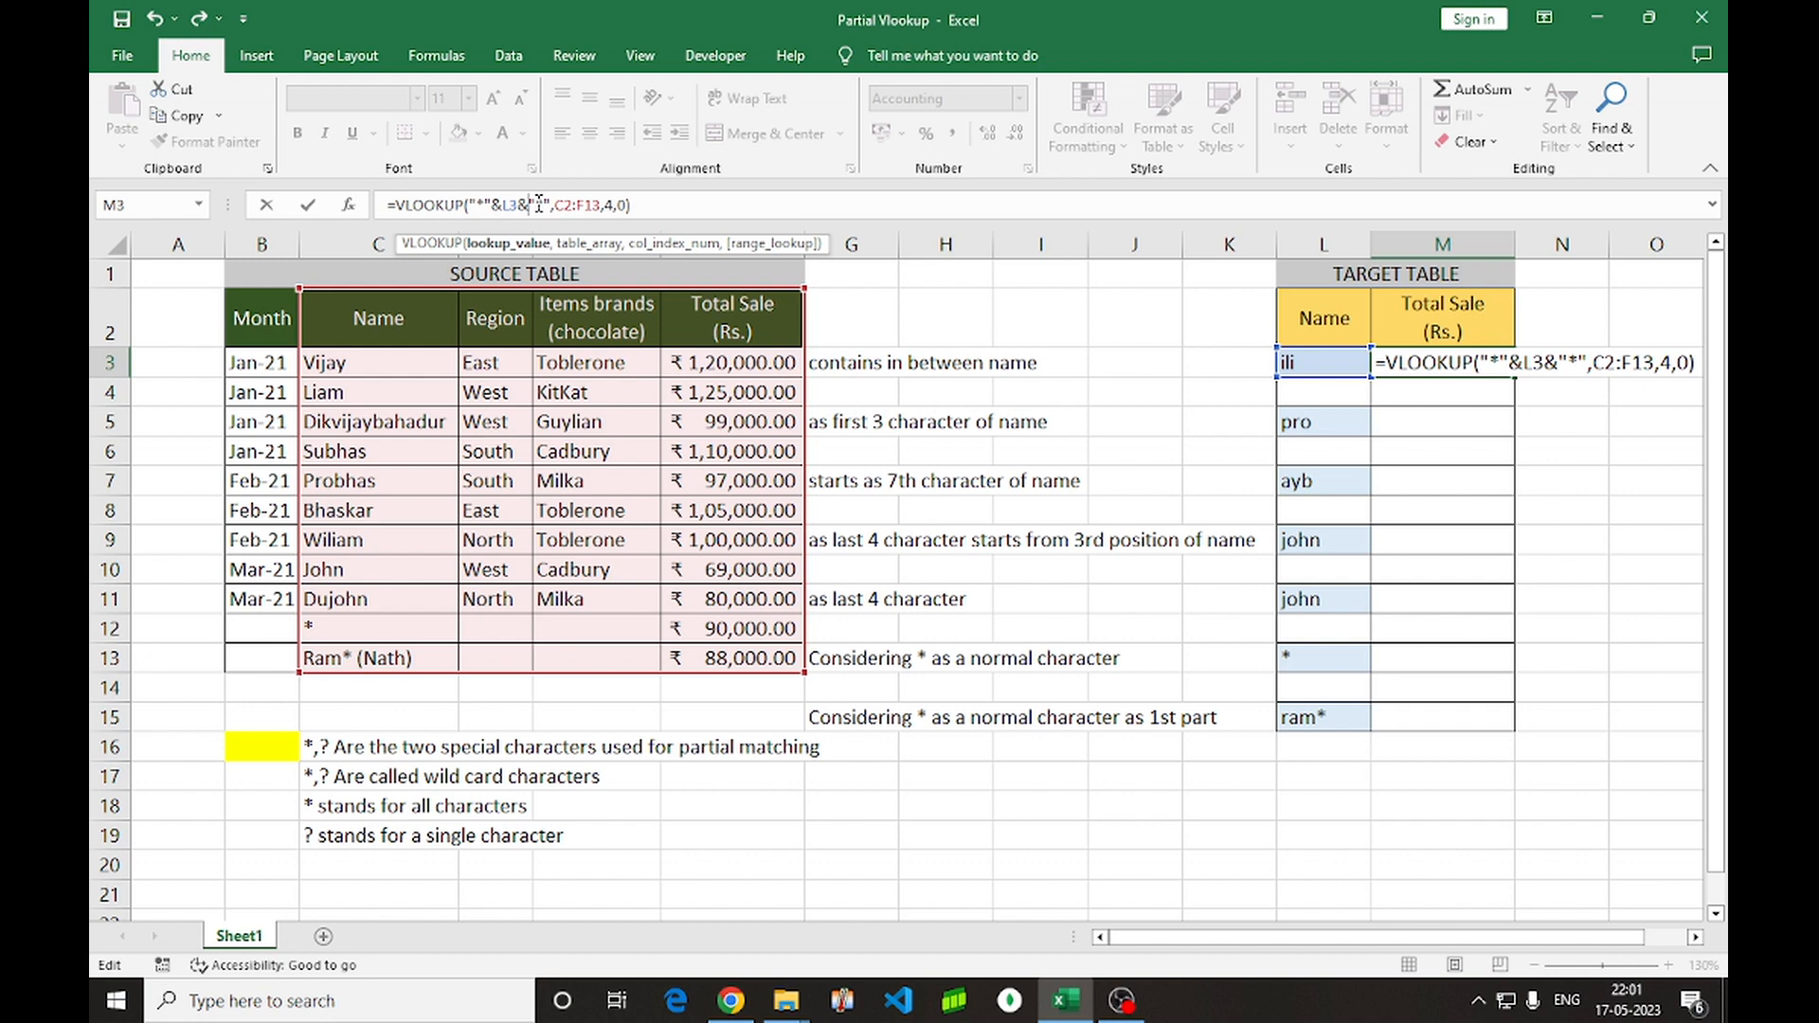
key("Return")
key("Up")
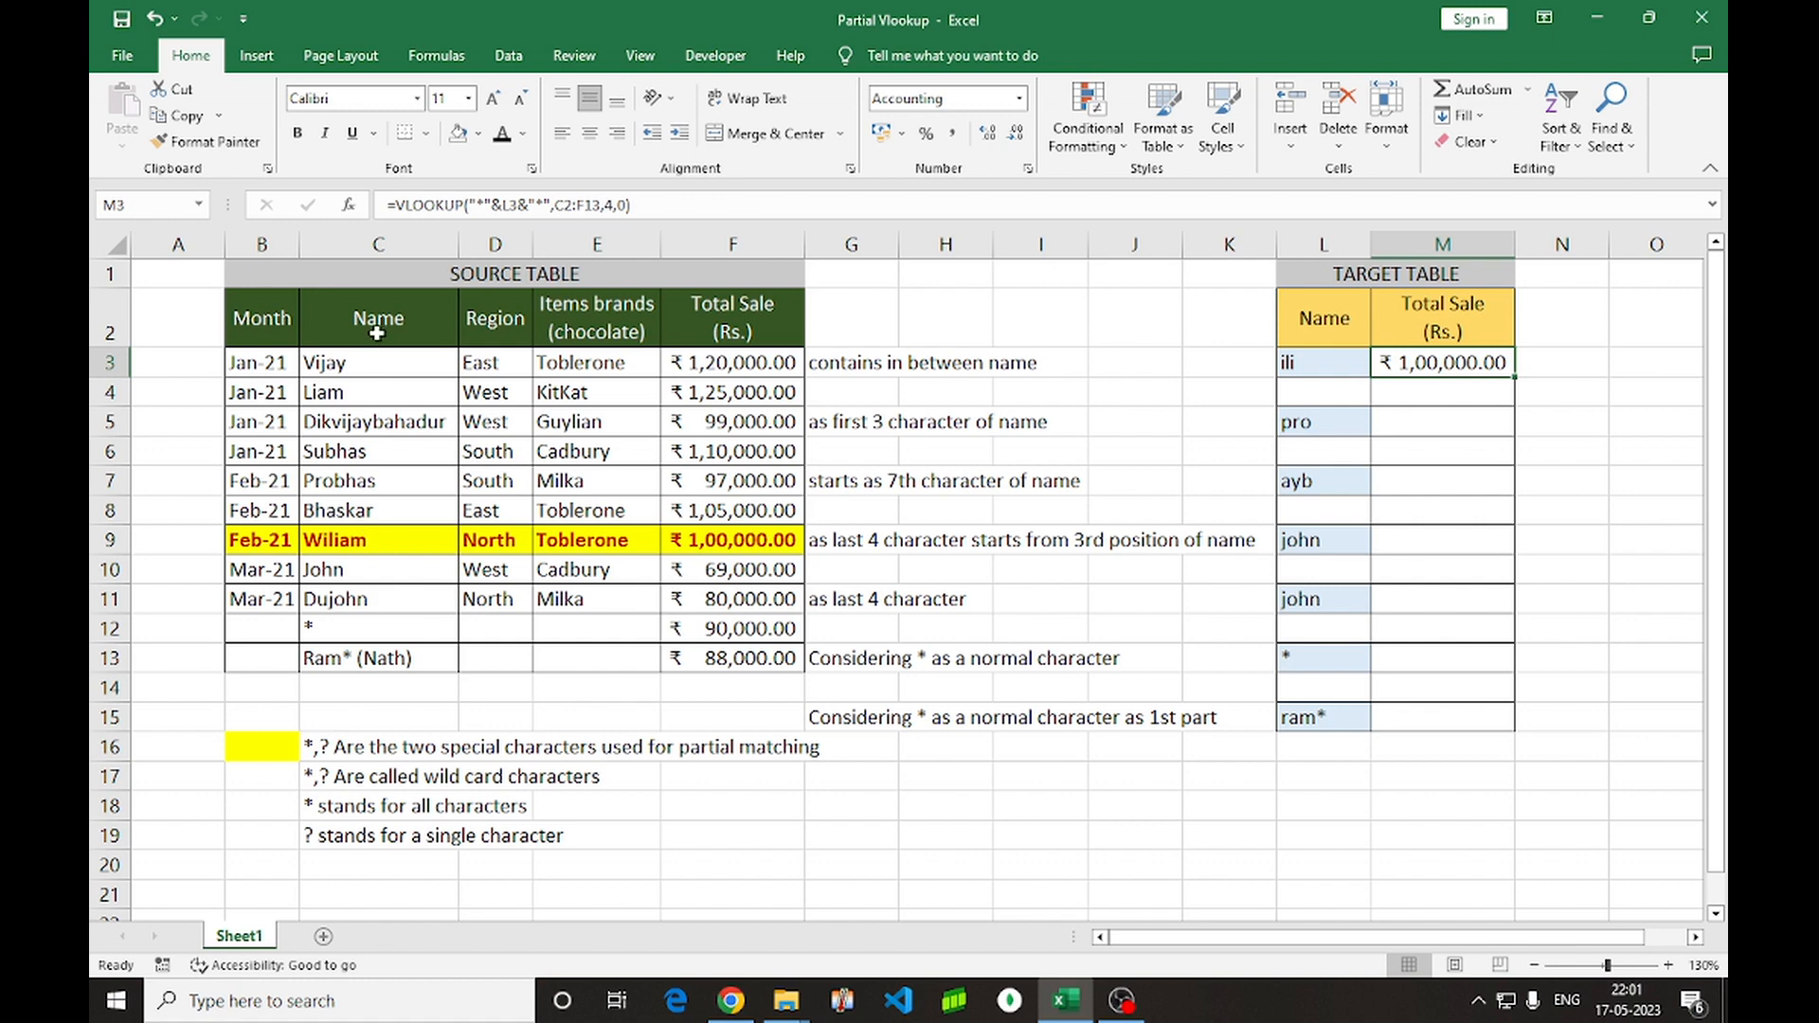
left_click(345, 543)
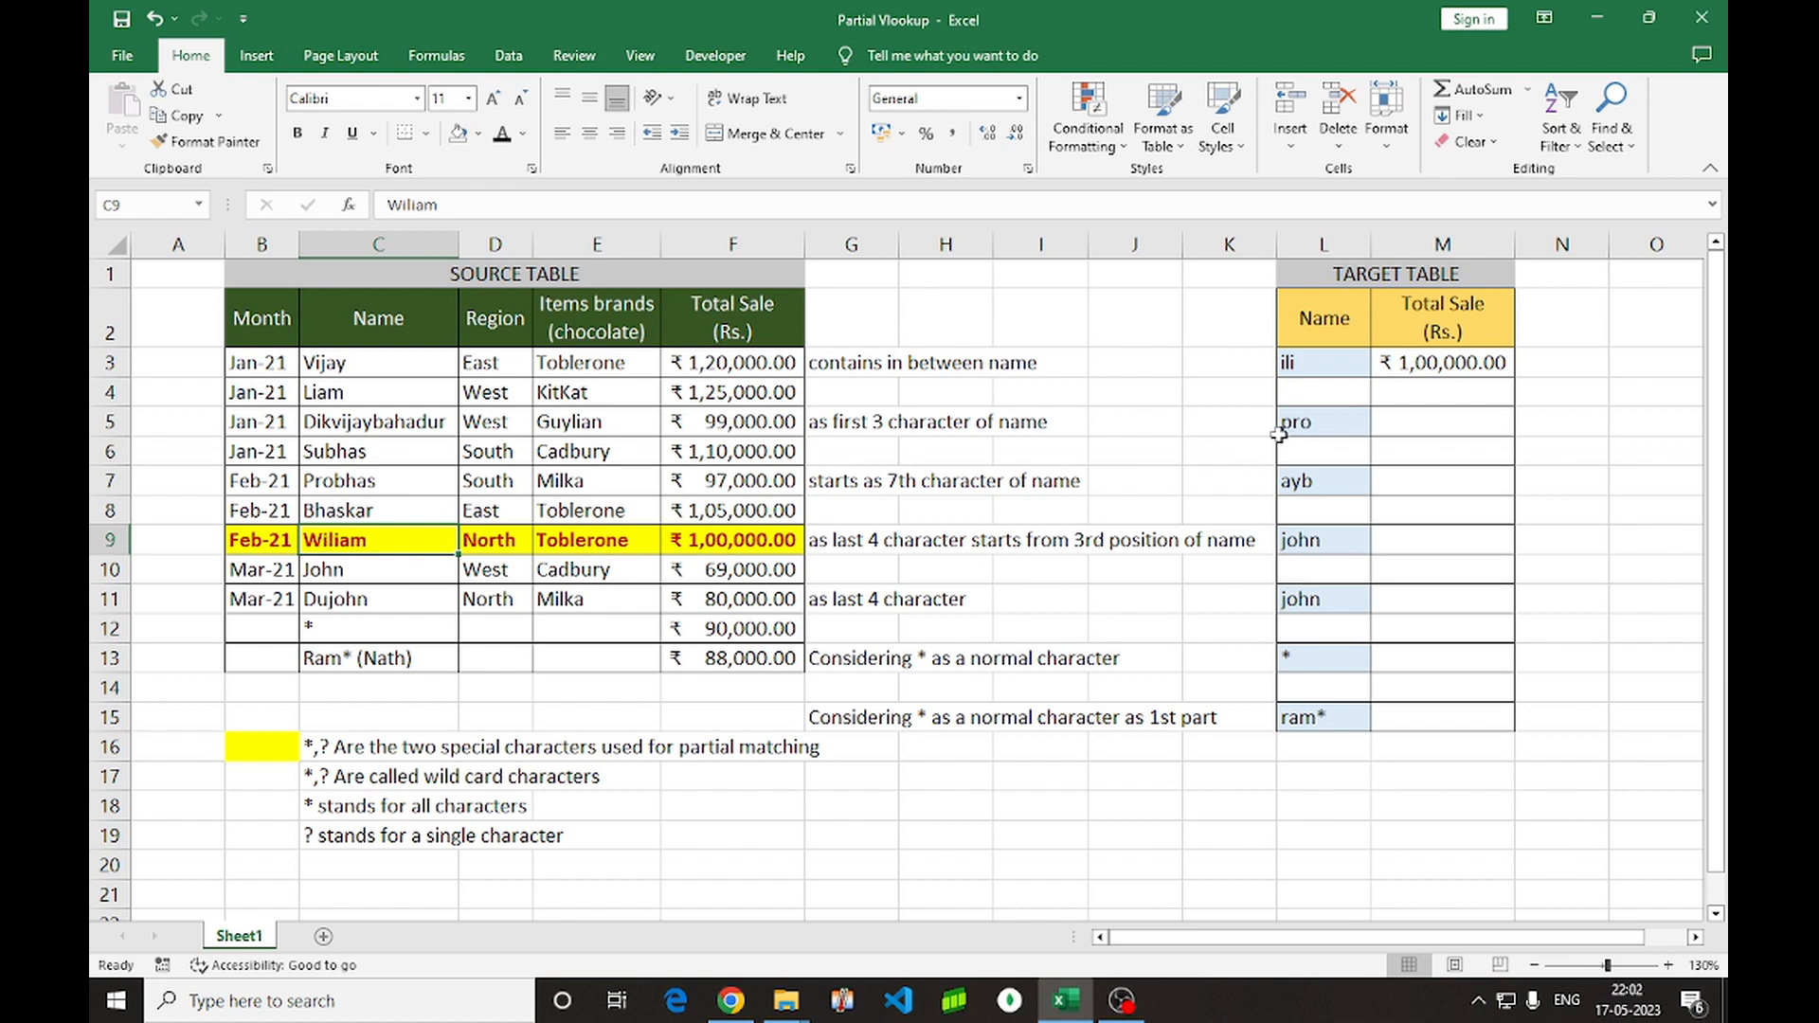
Examine the partial name "pro" in L5 and the matching condition noted for it in G5
left_click(1401, 422)
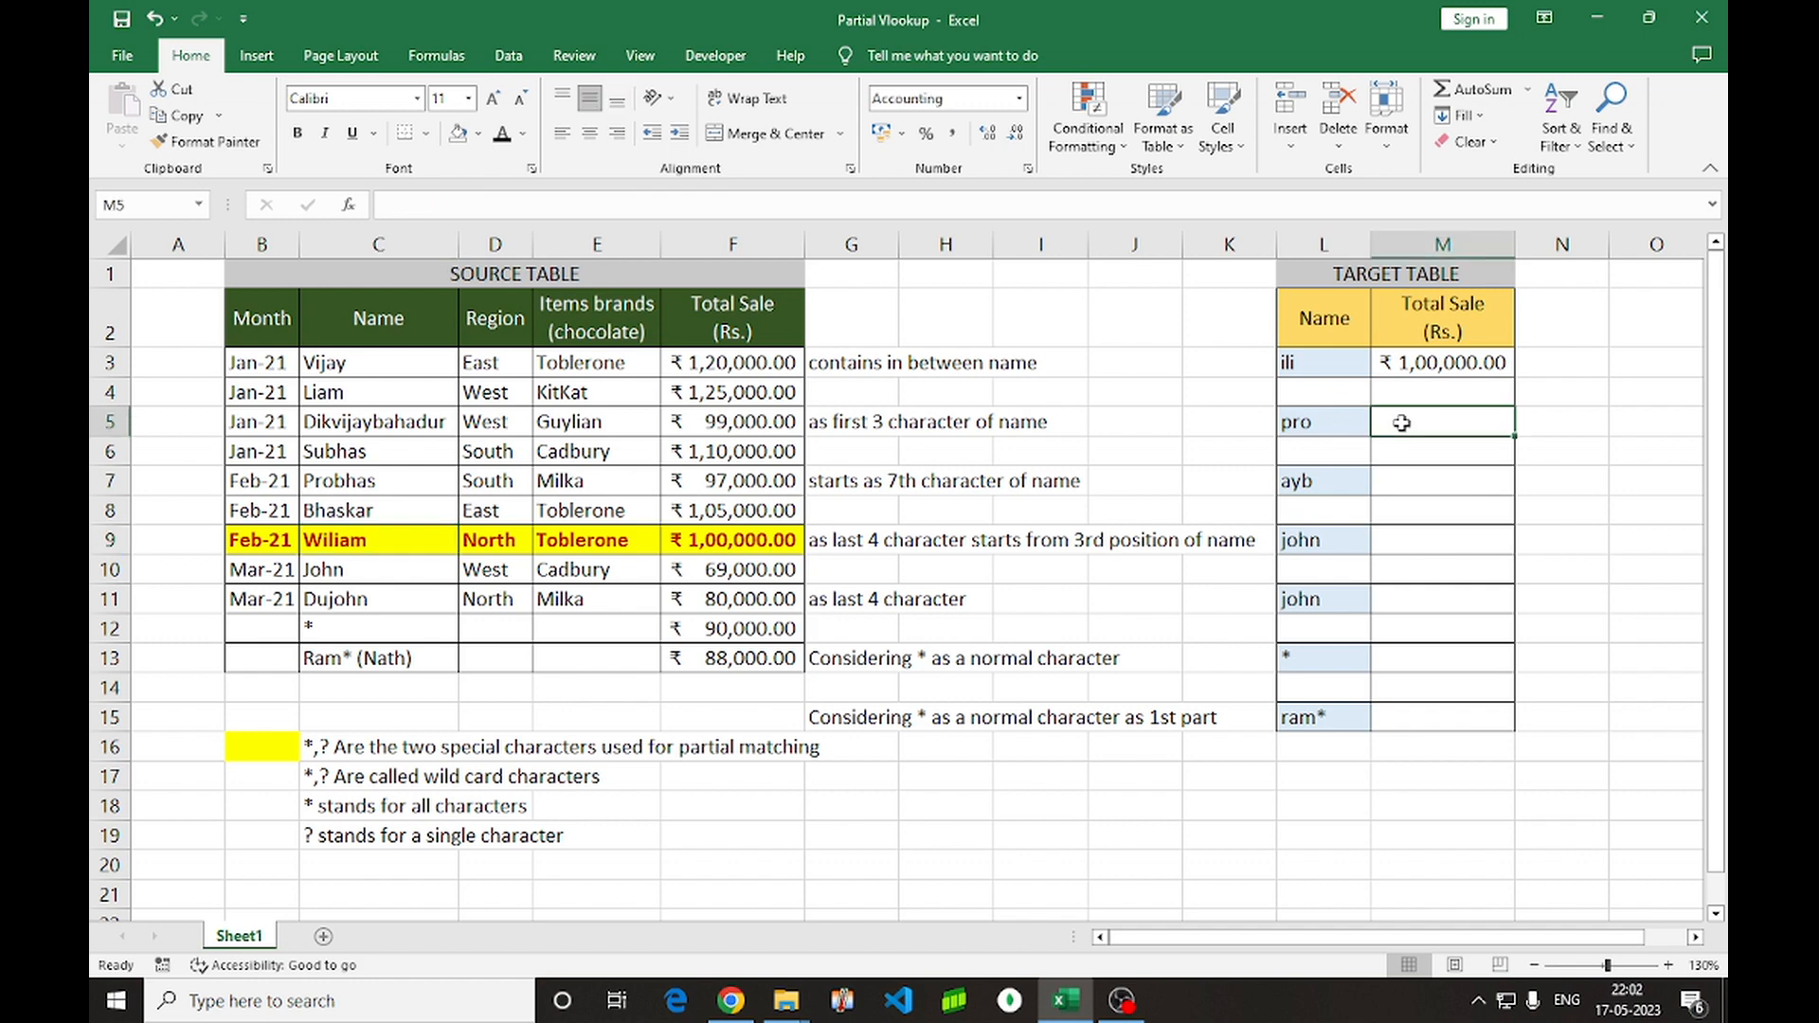
left_click(1306, 426)
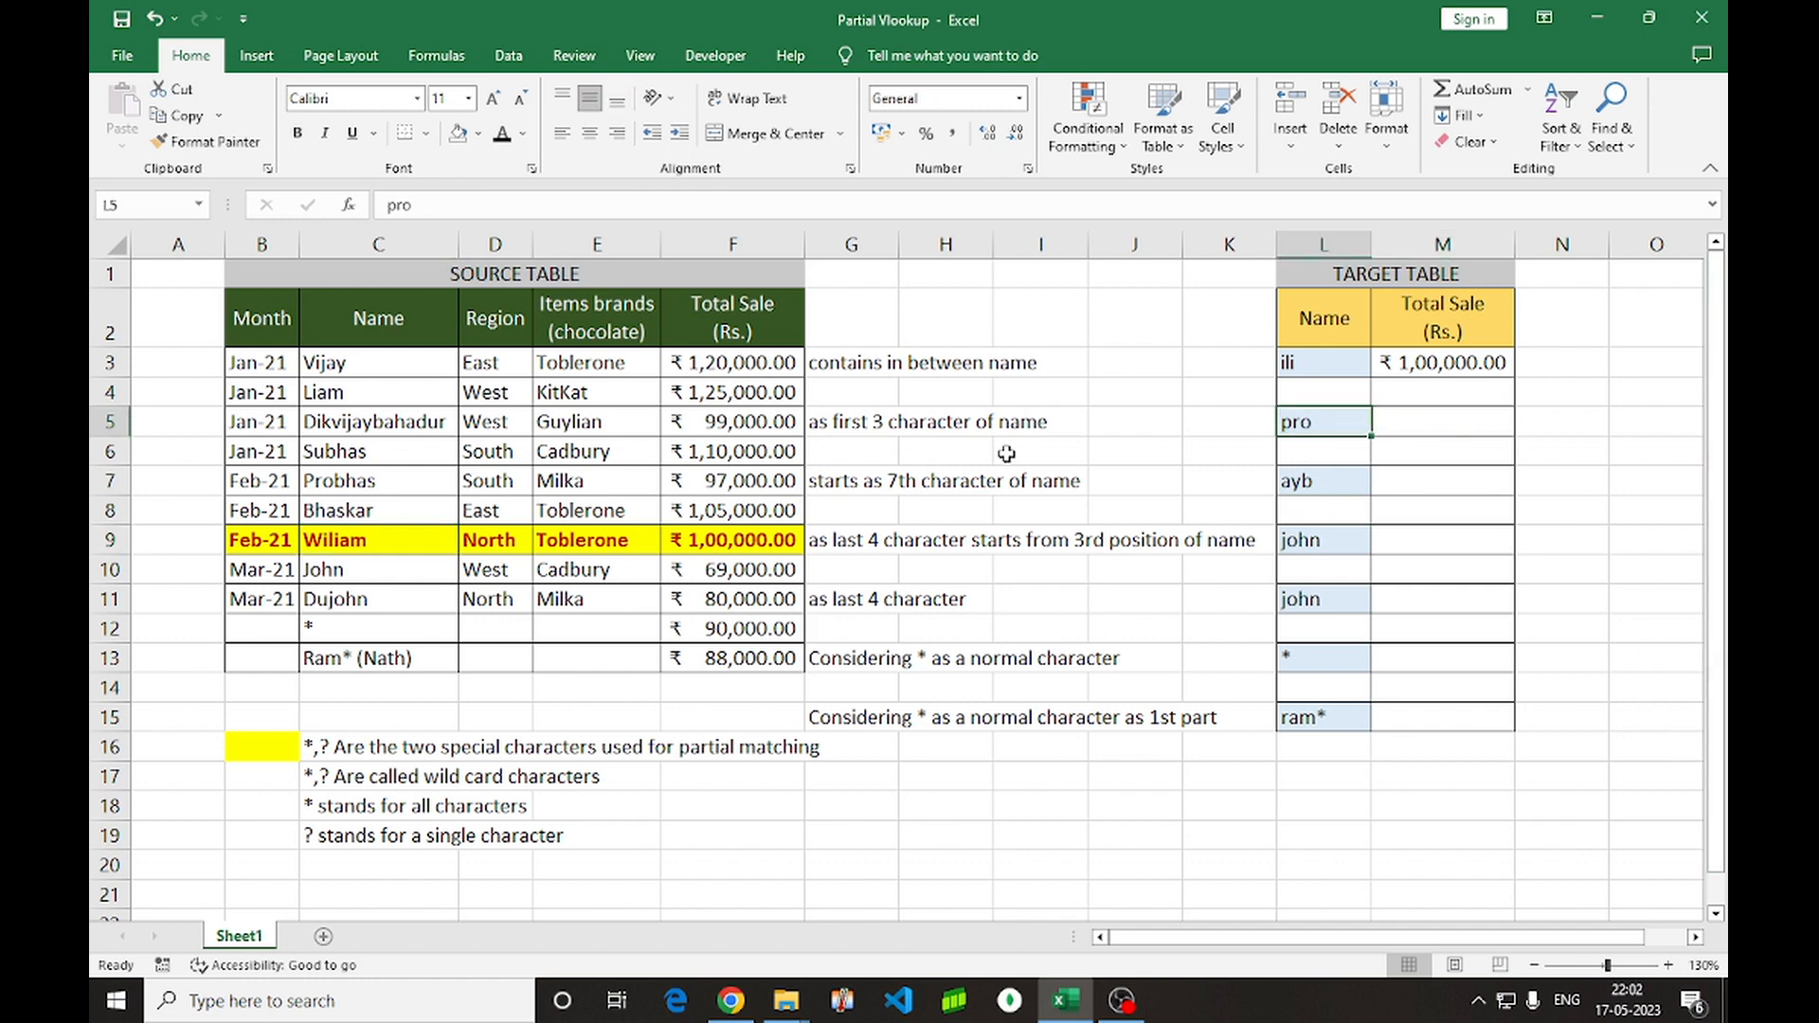
left_click(822, 426)
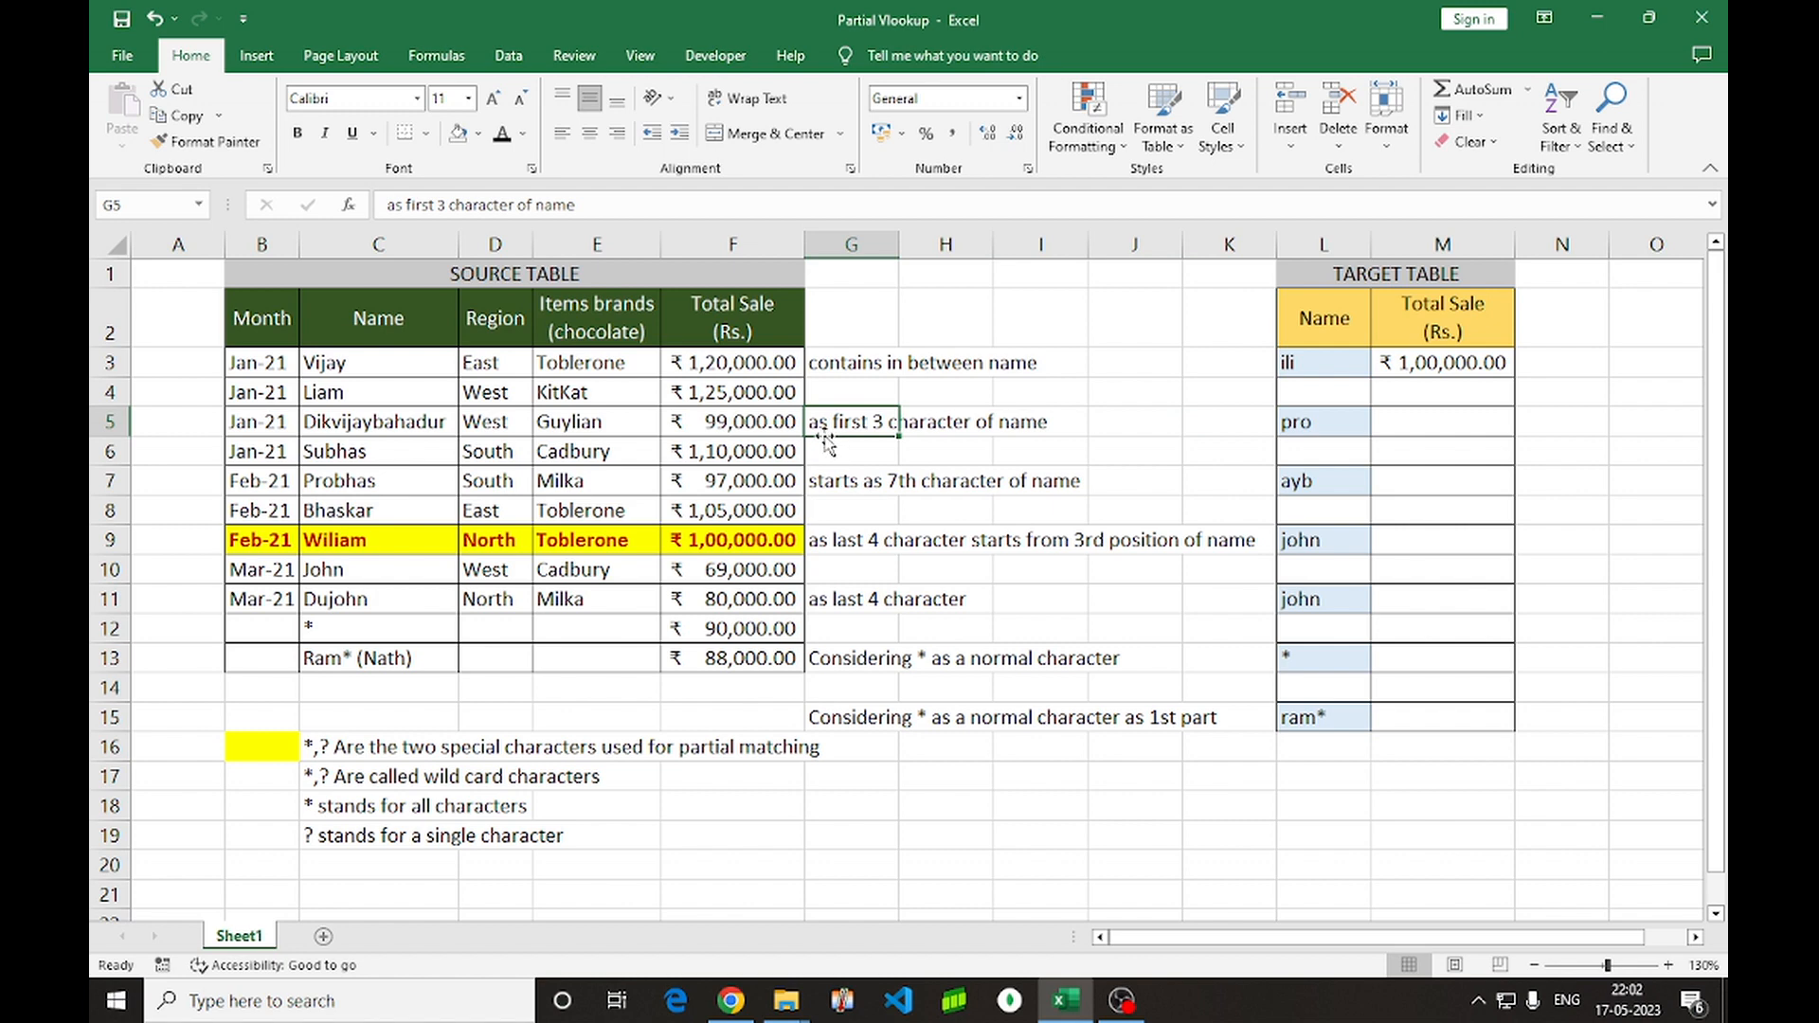
left_click(1416, 420)
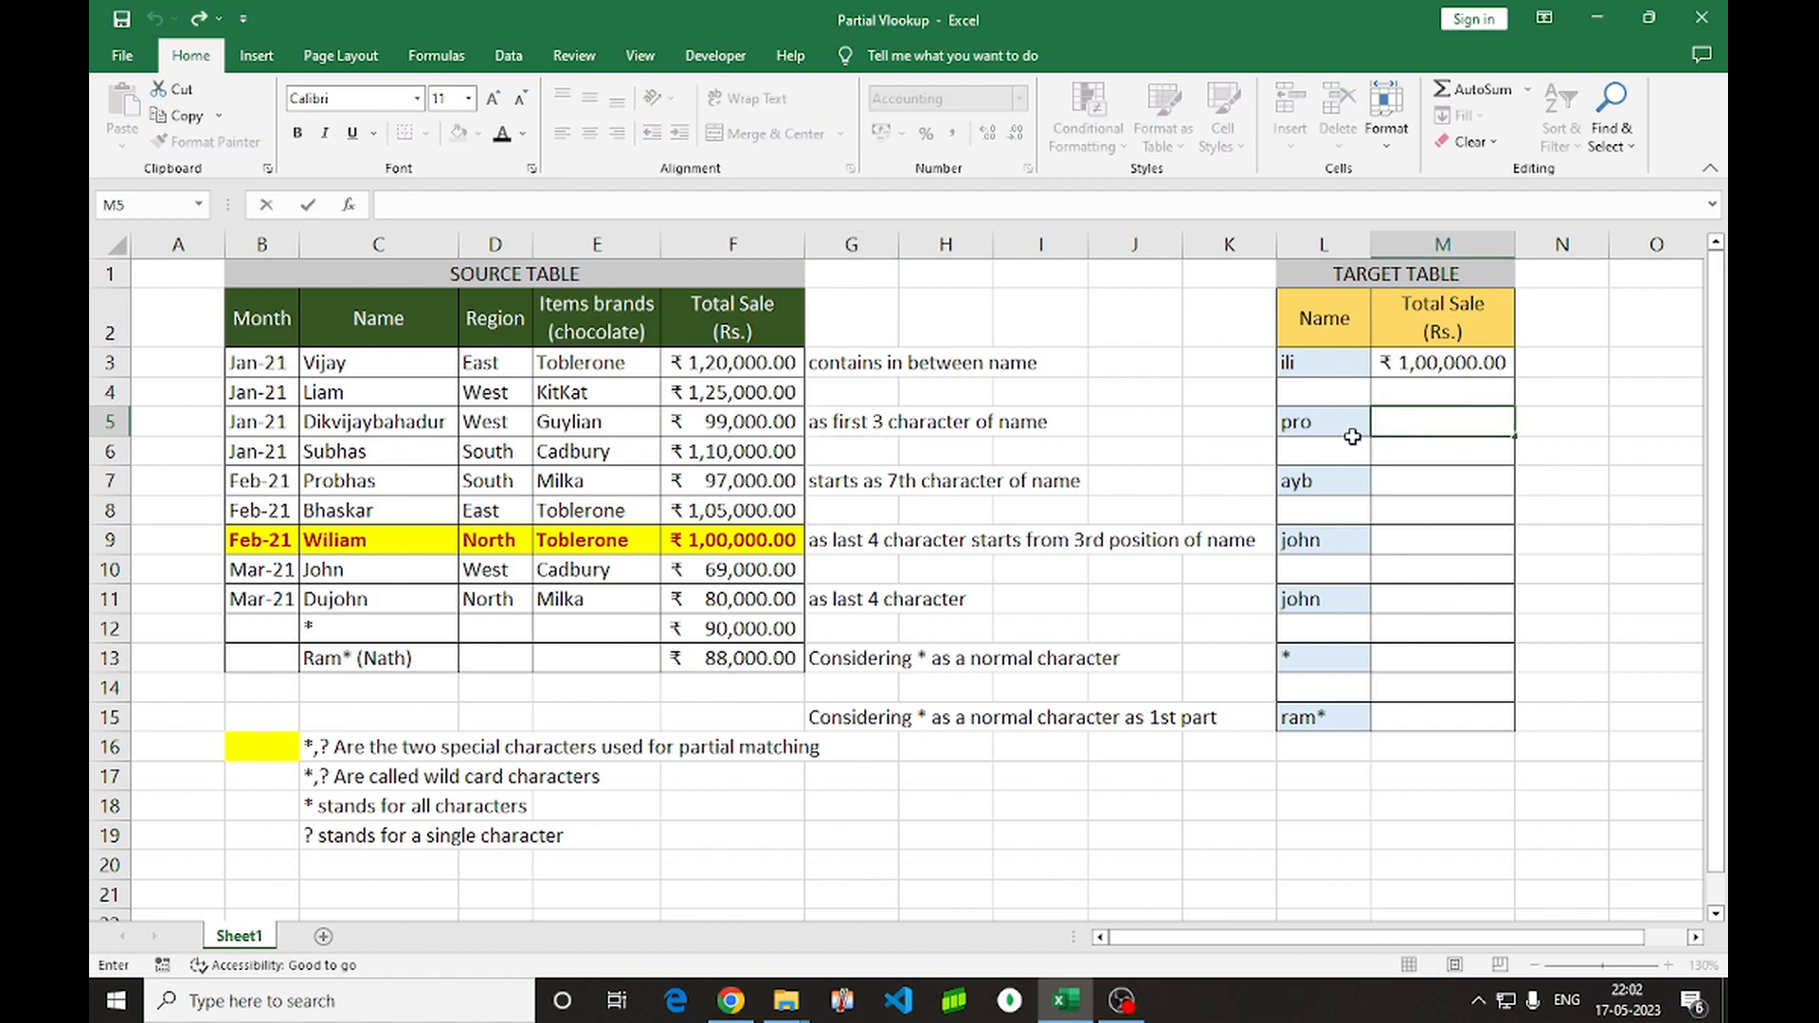
left_click(1404, 451)
left_click(1325, 431)
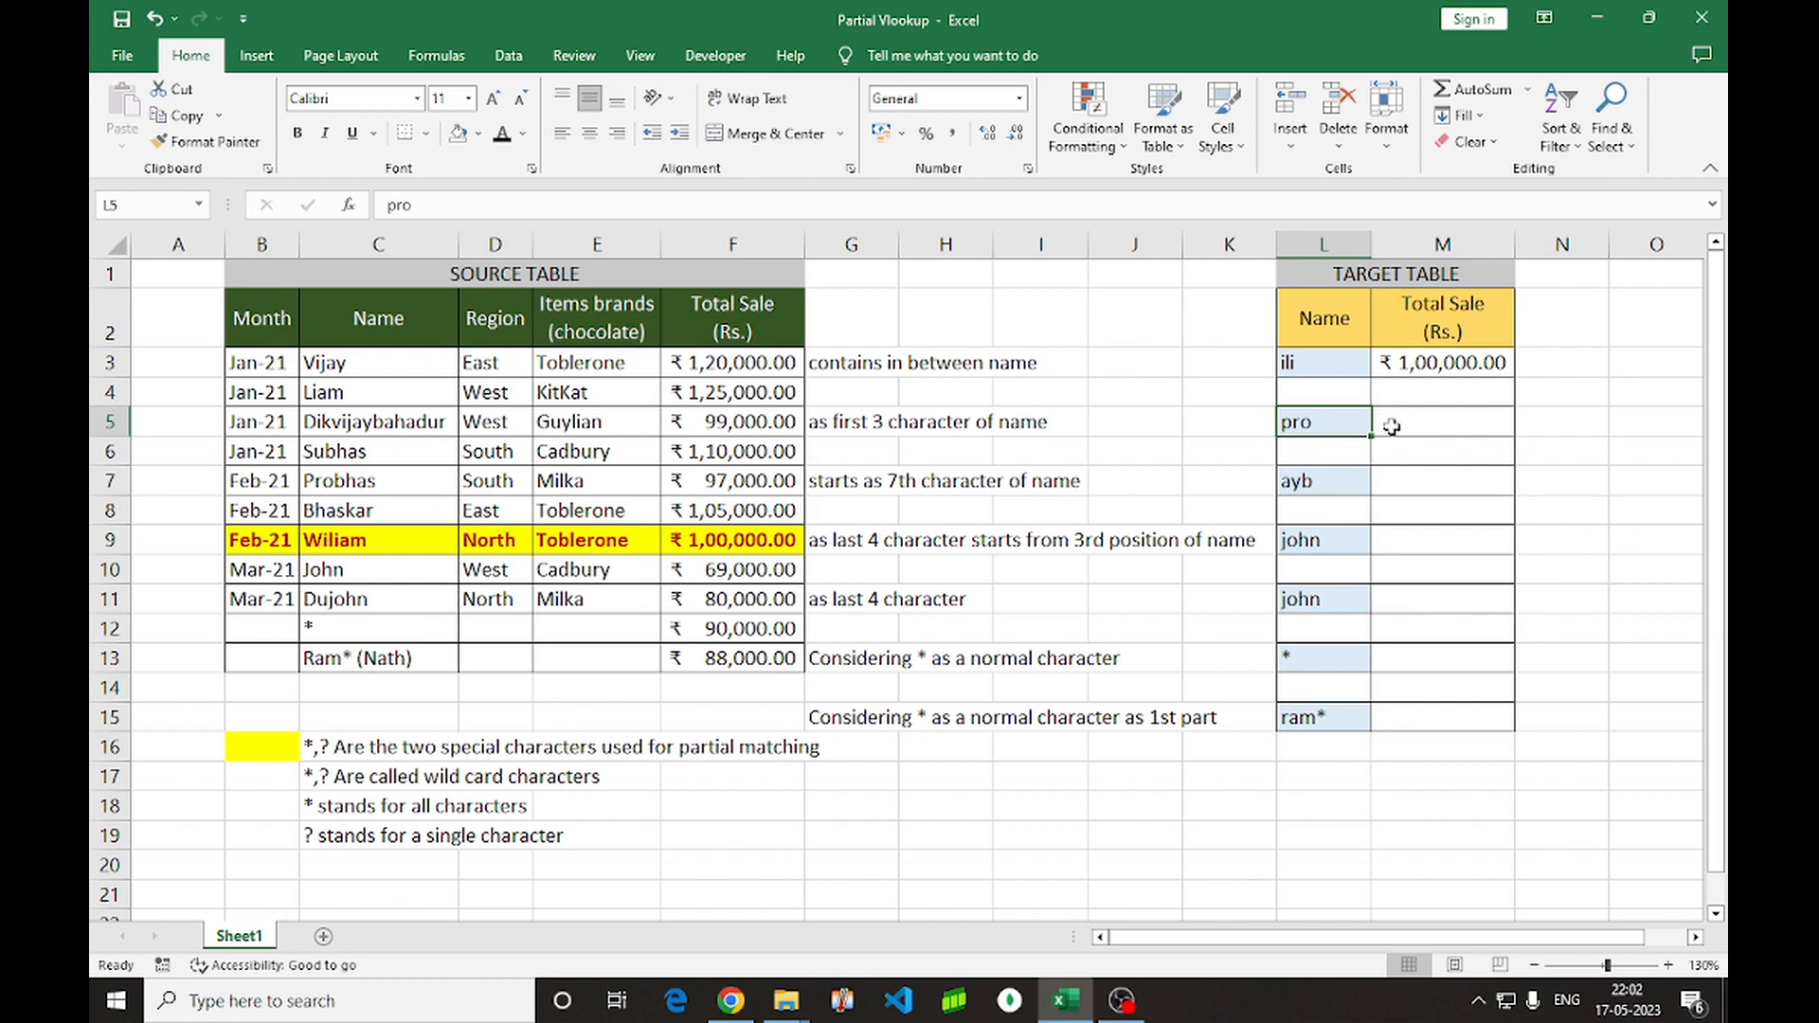
Begin a VLOOKUP formula in M5 with the lookup value L5&"*" to match names starting with "pro"
left_click(1426, 422)
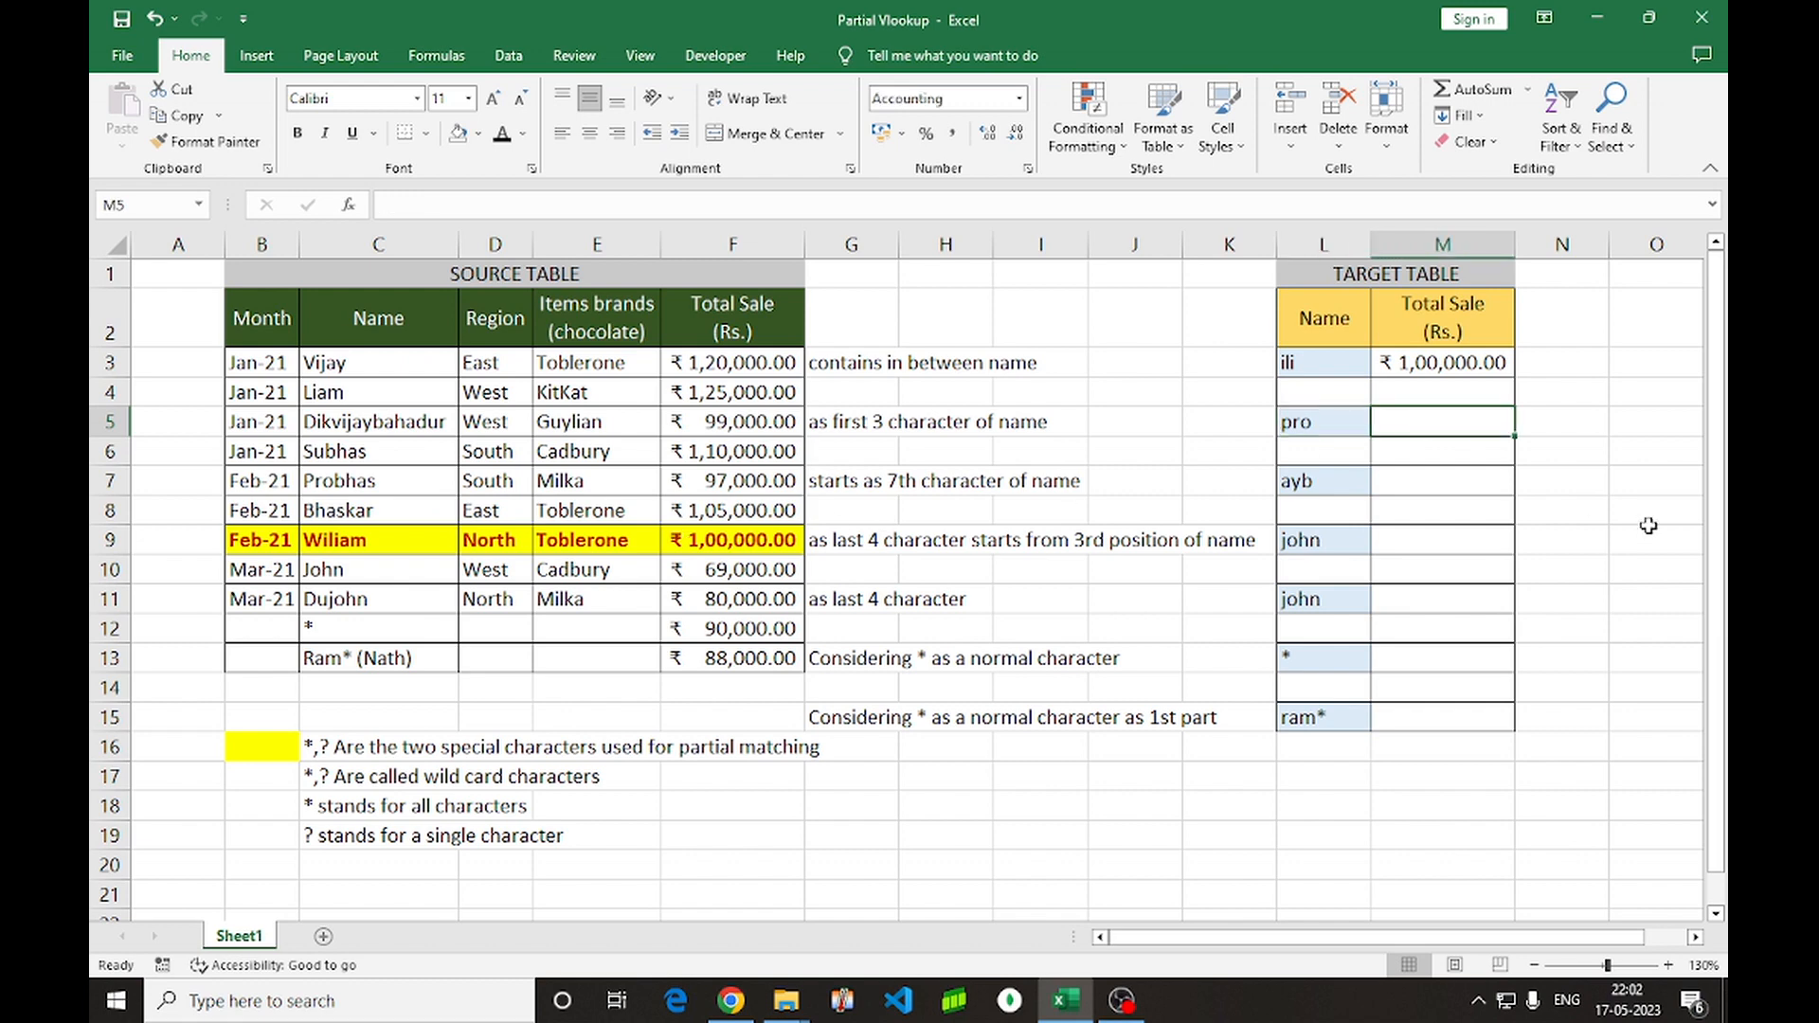
type("=vlo")
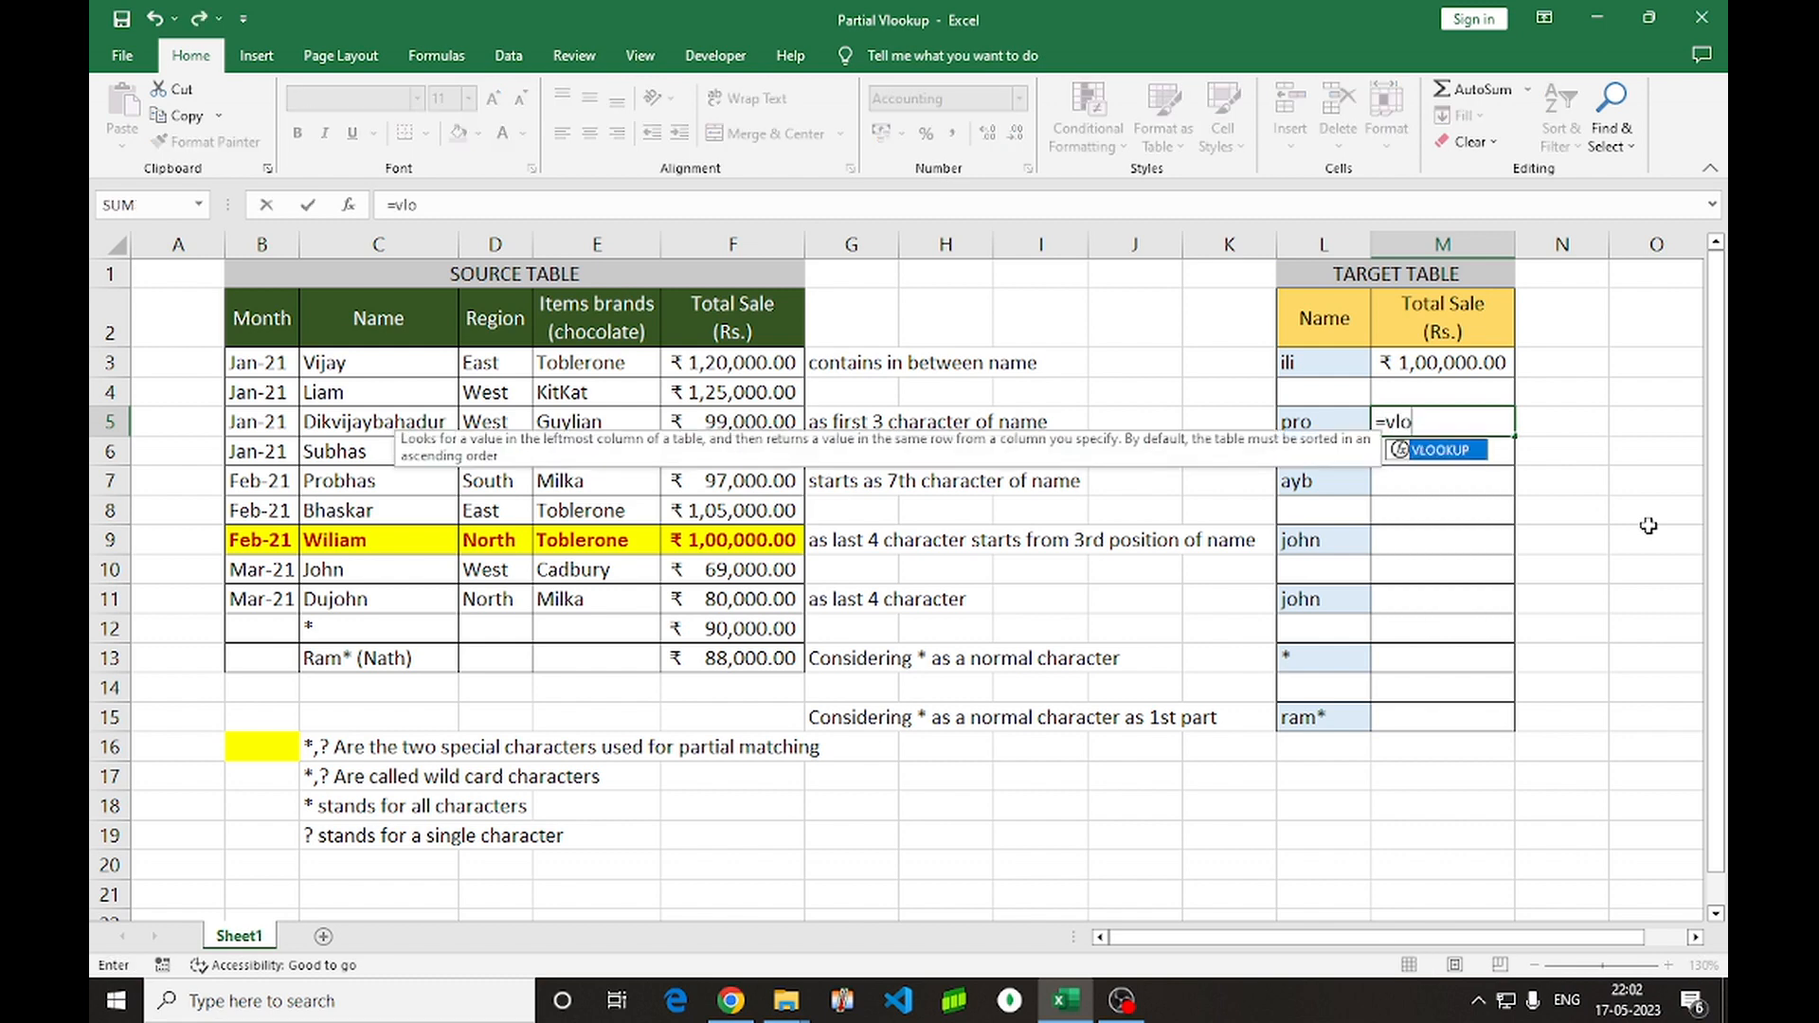
key("Tab")
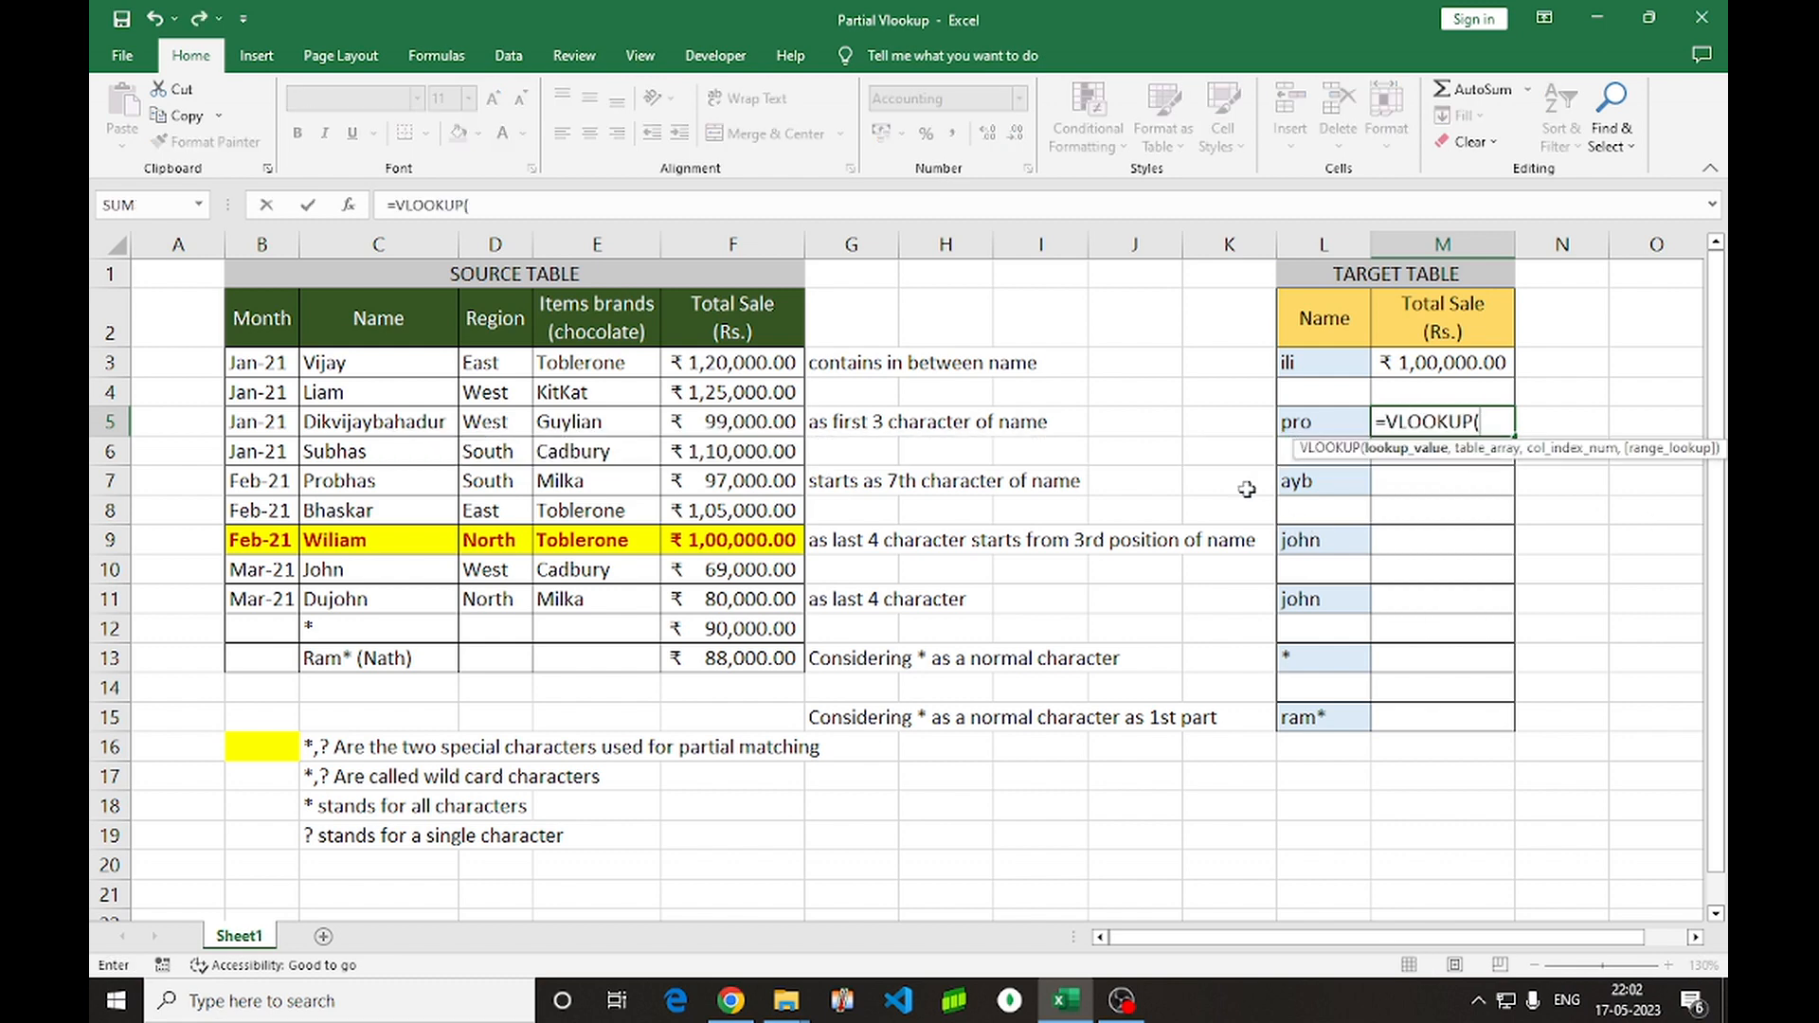
left_click(1316, 428)
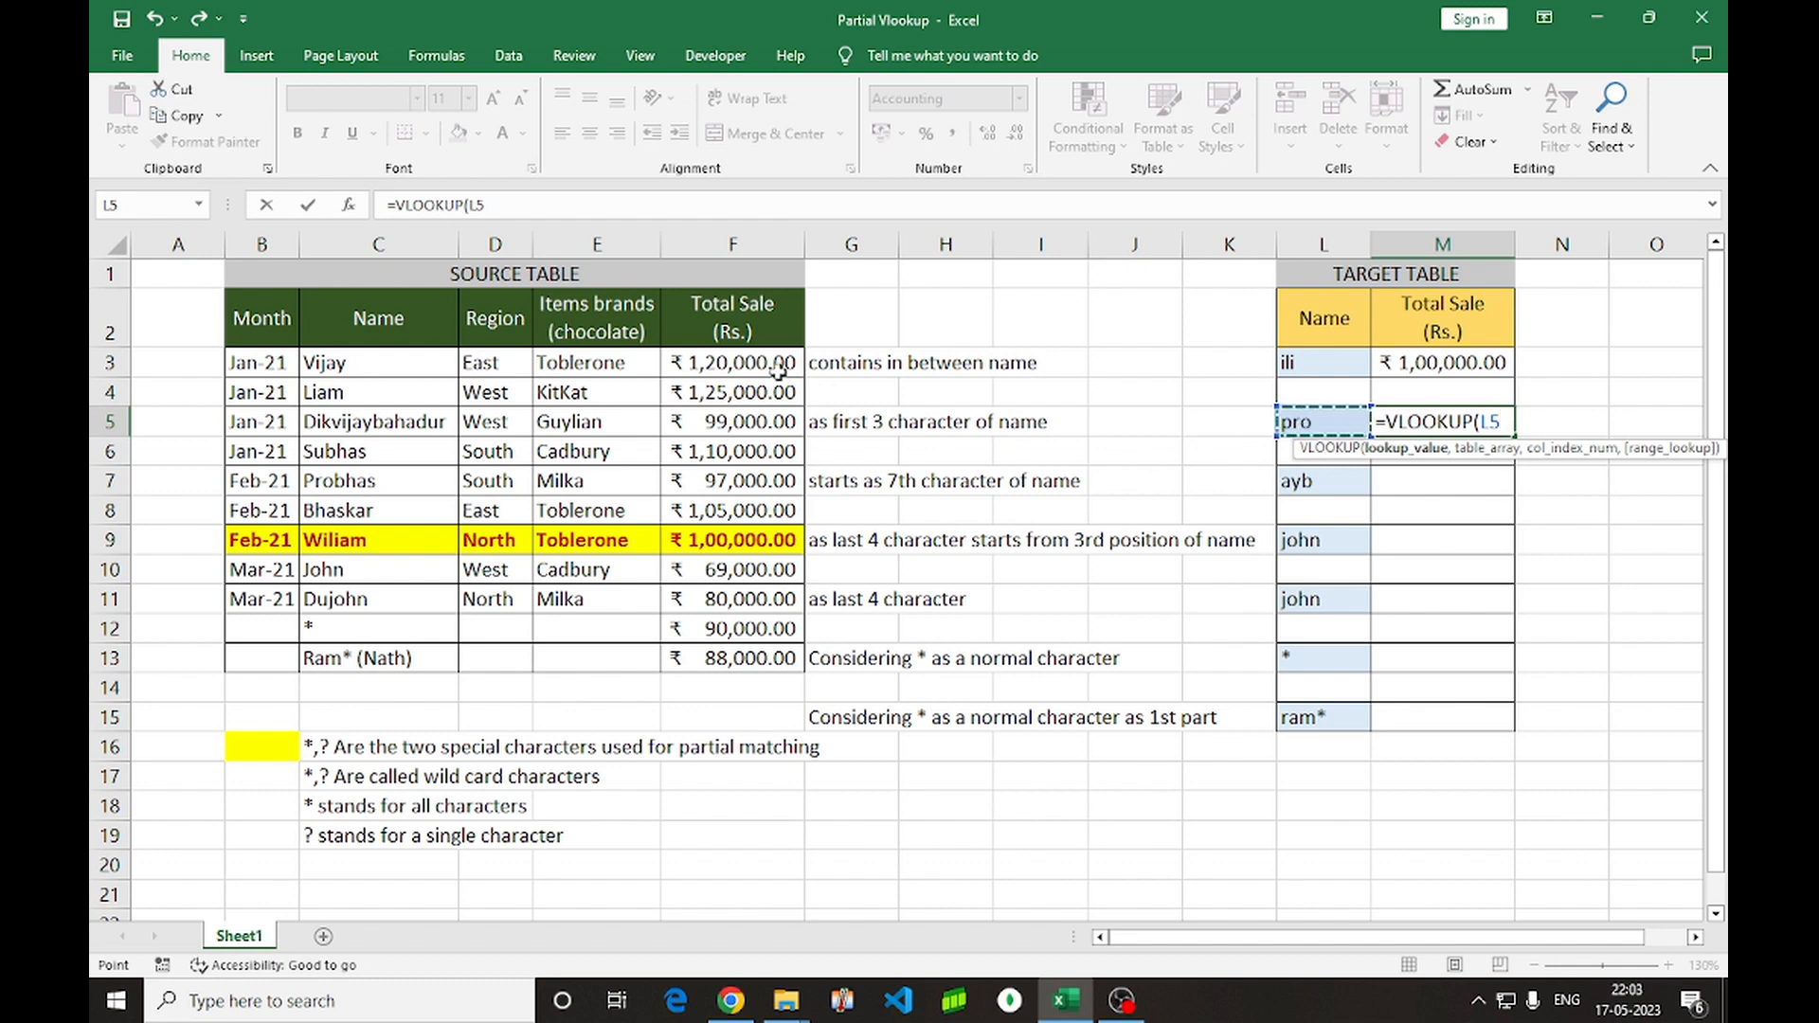
left_click(515, 204)
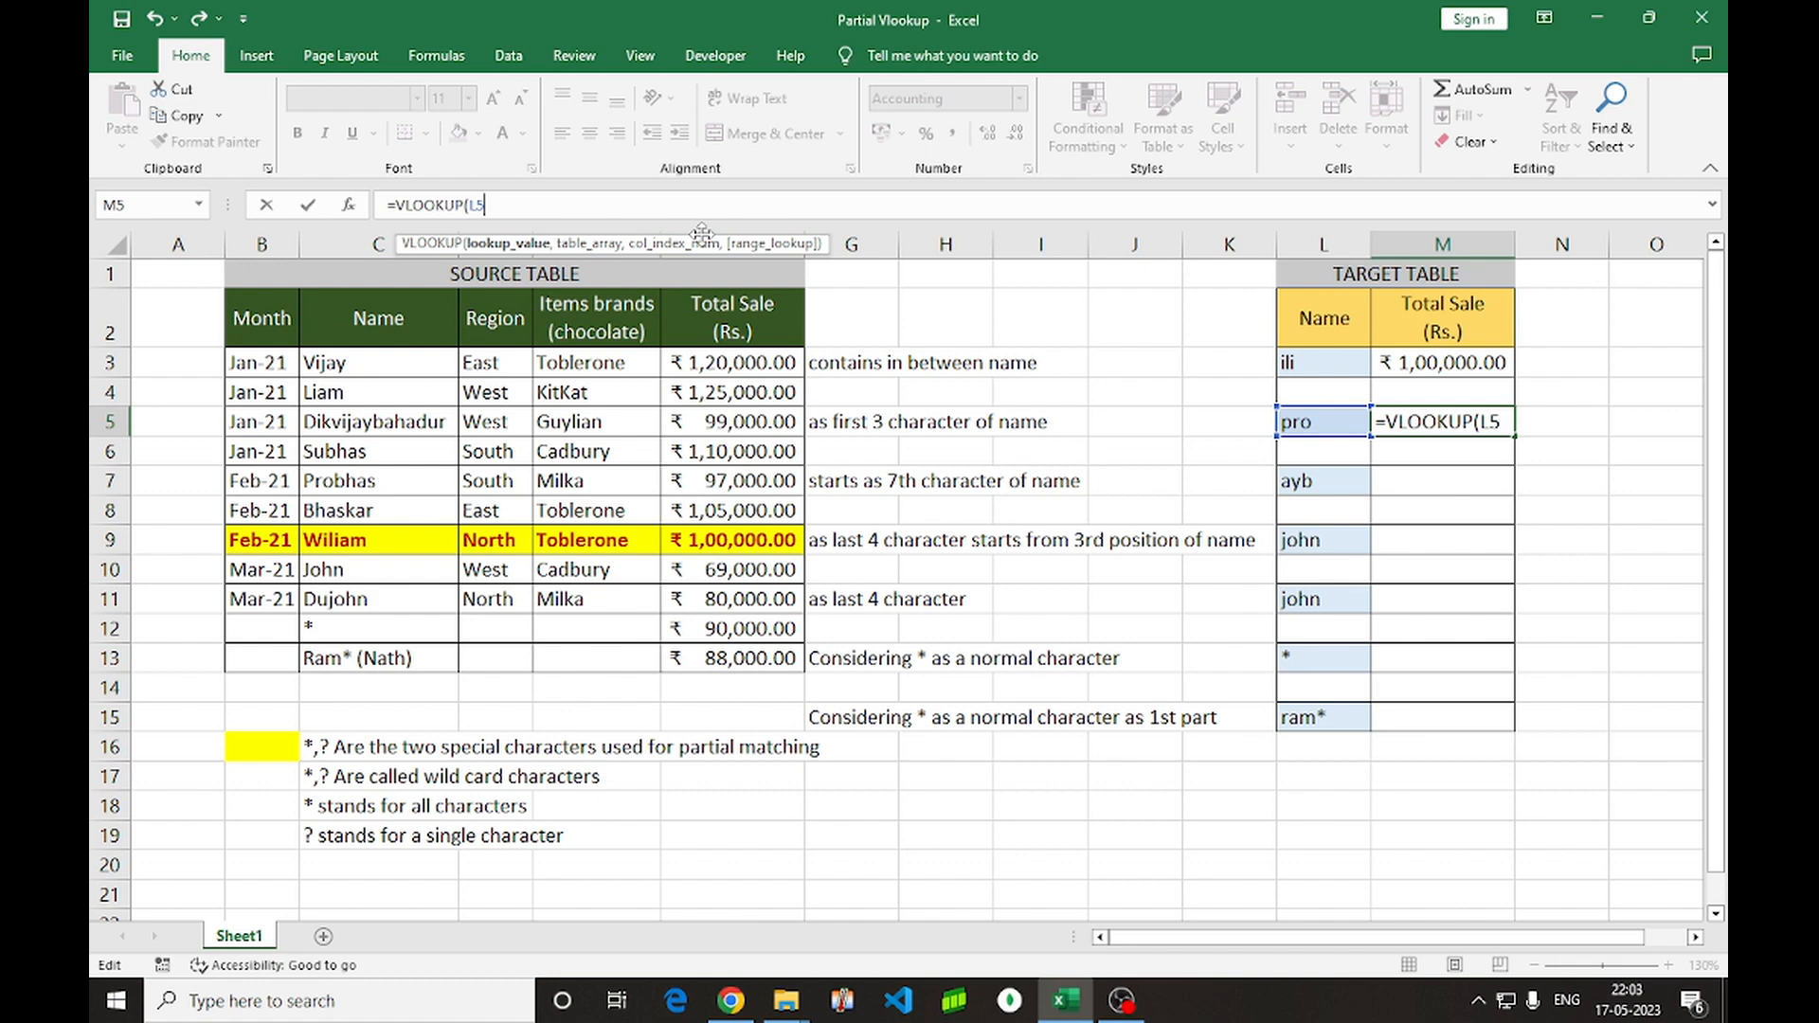
type("&\"*\",")
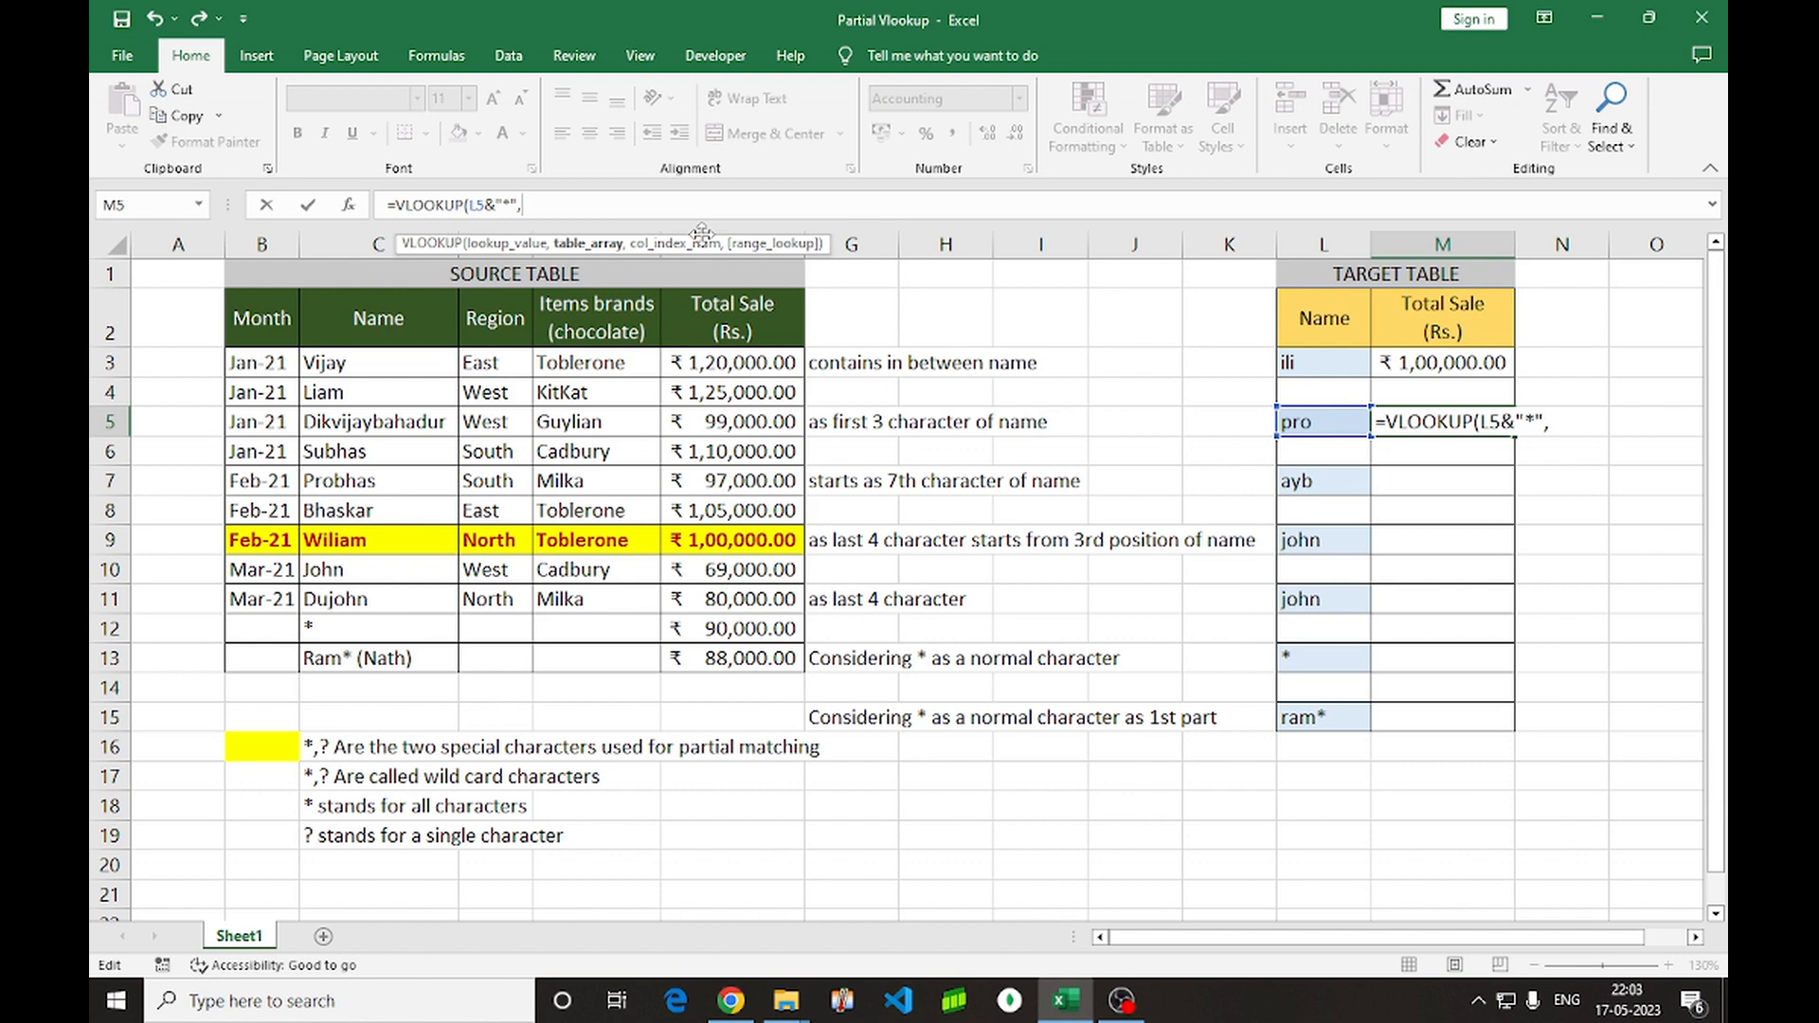
Finish the M5 formula as =VLOOKUP(L5&"*",C2:F13,4,0), and compare L5 with the matched name in the source table
left_click(376, 322)
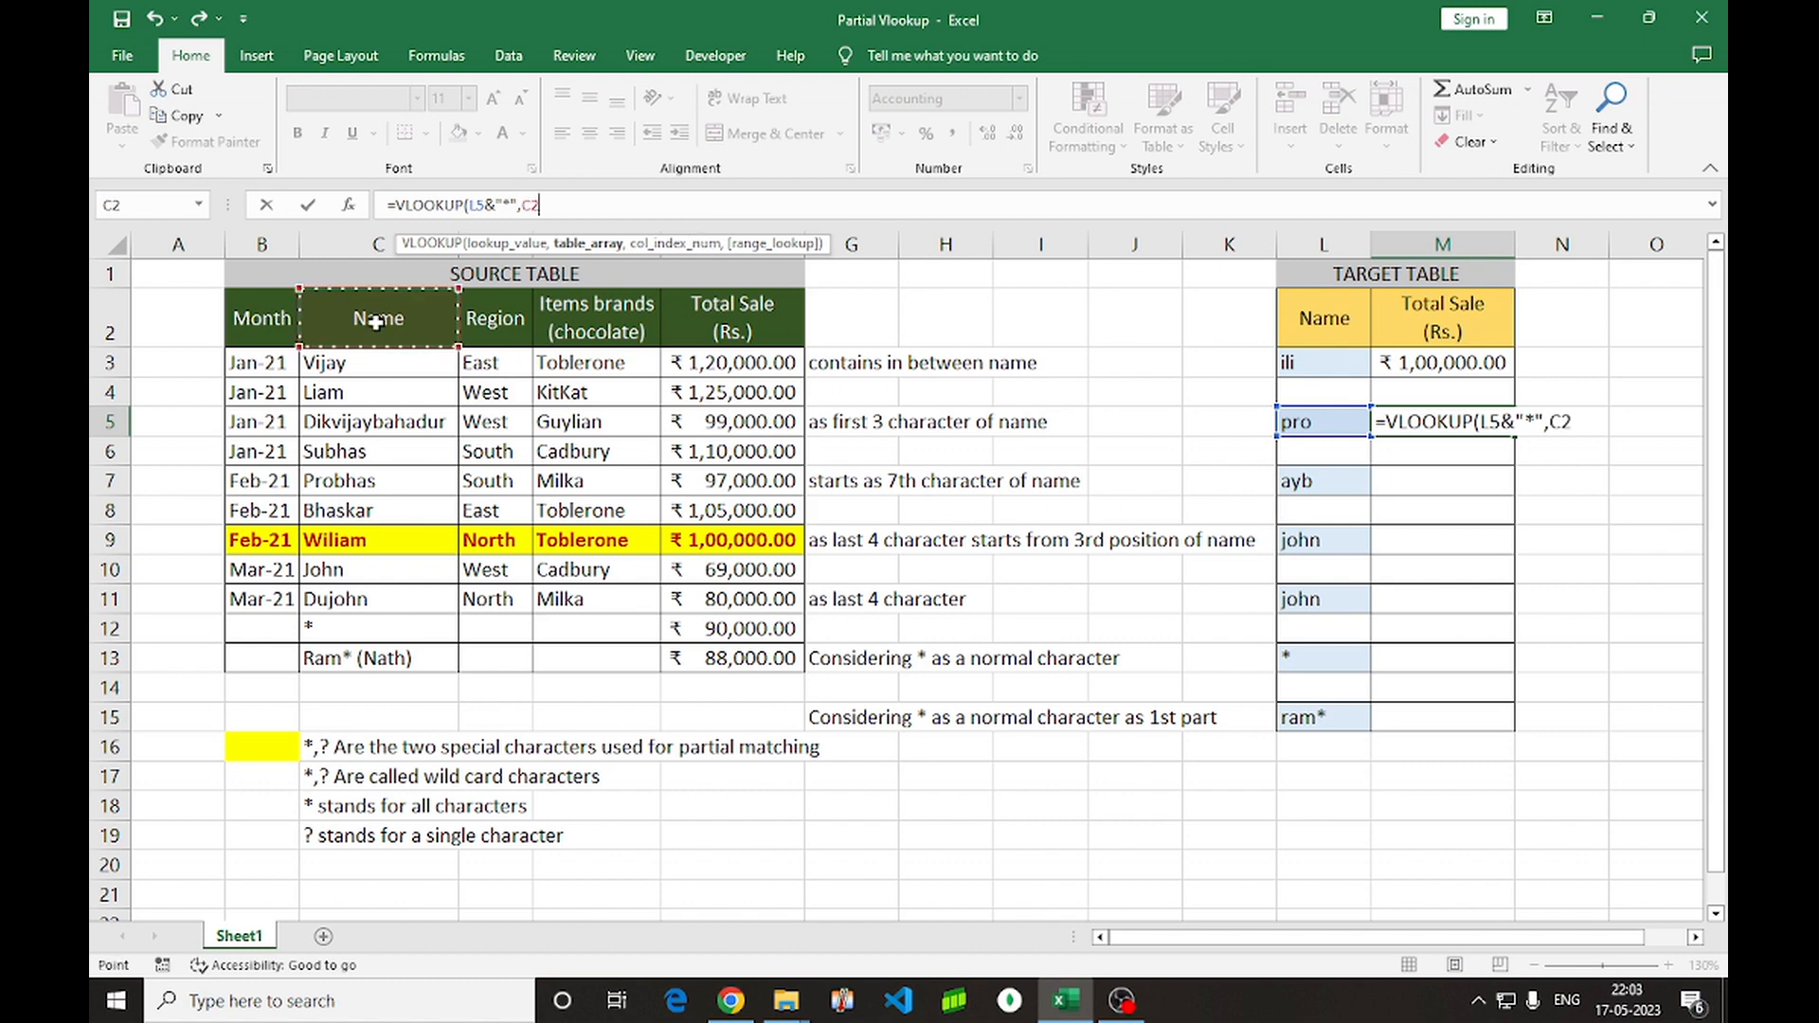
key("shift+Right")
key("shift+Right")
key("shift+Right")
key("ctrl+shift+Down")
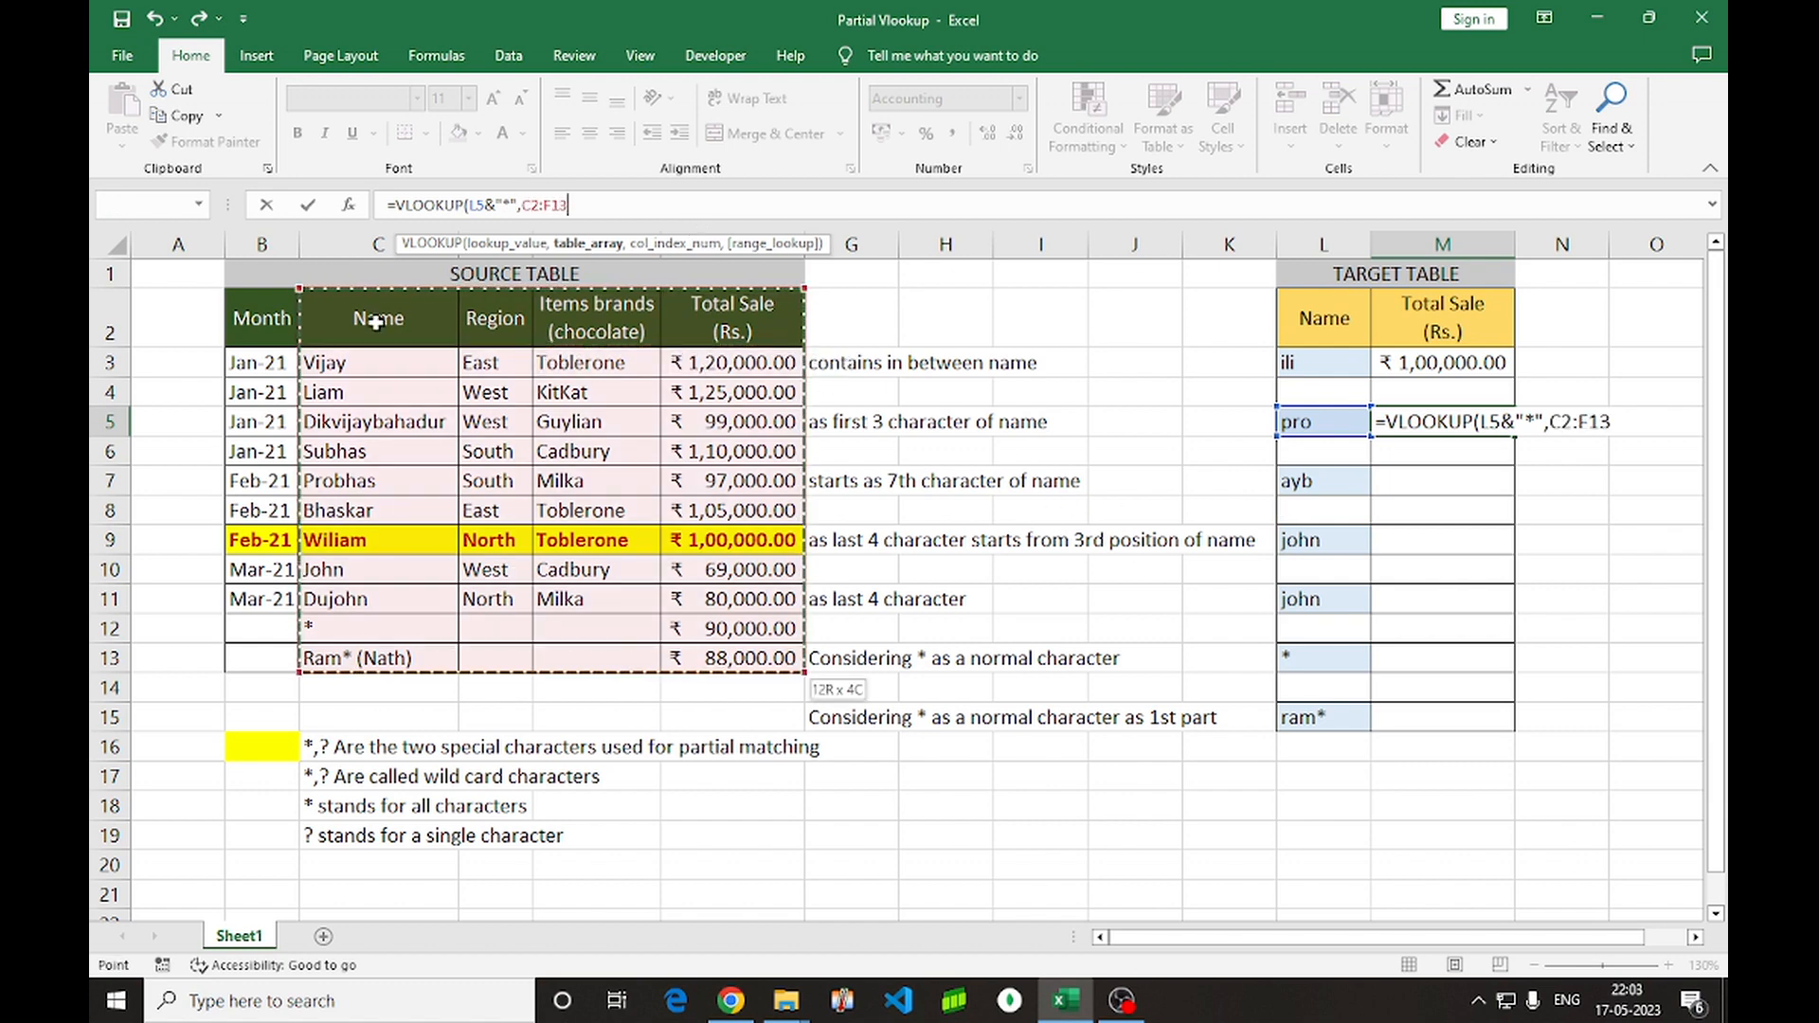
type(",")
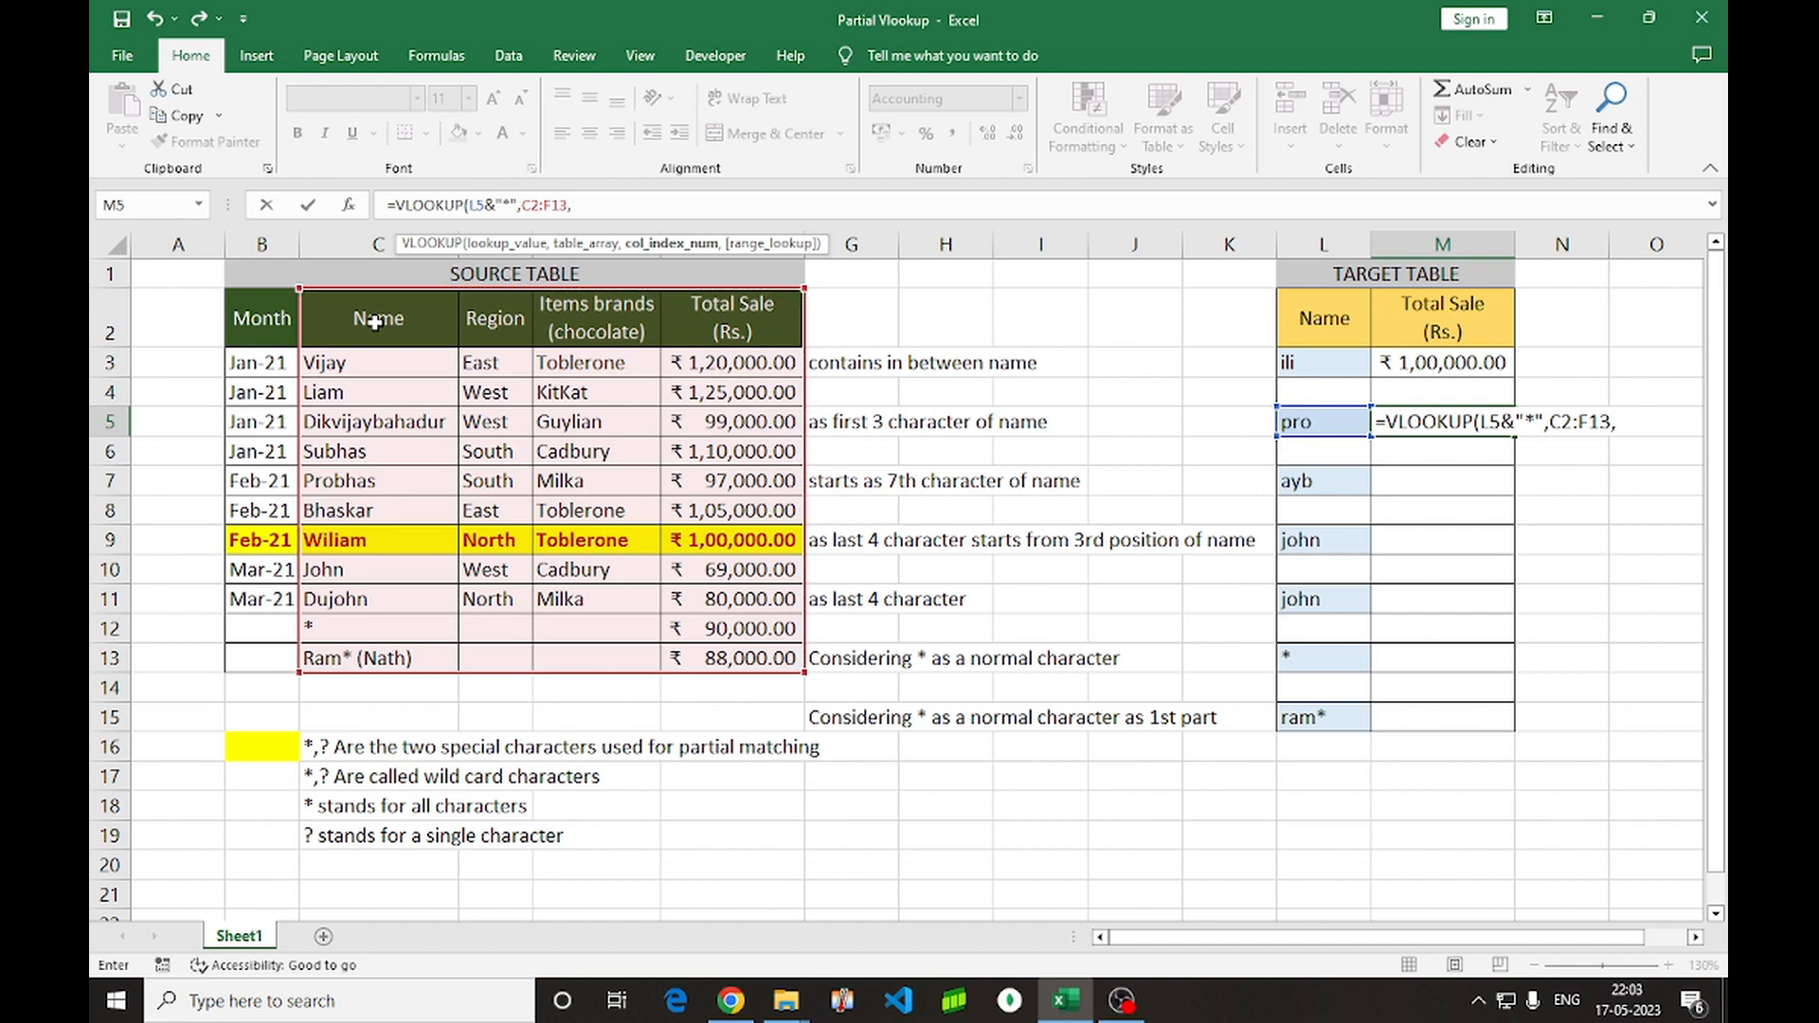
type("4,0)")
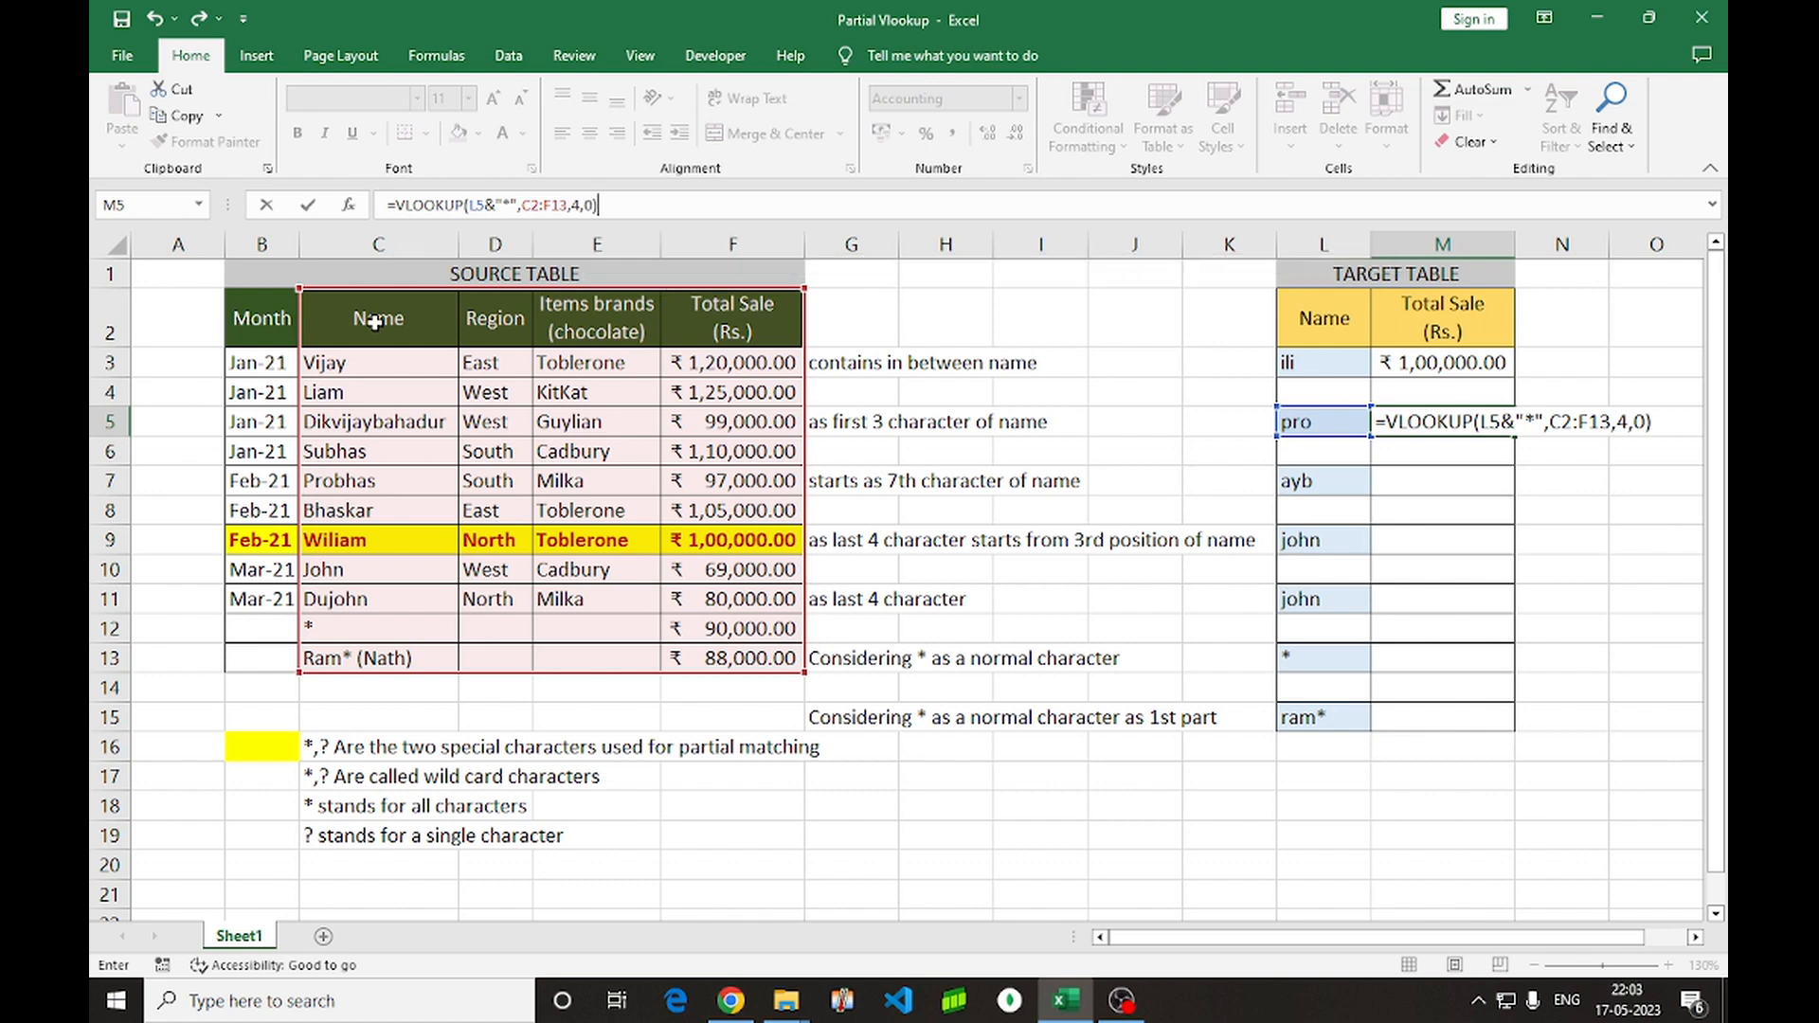
key("Return")
key("Up")
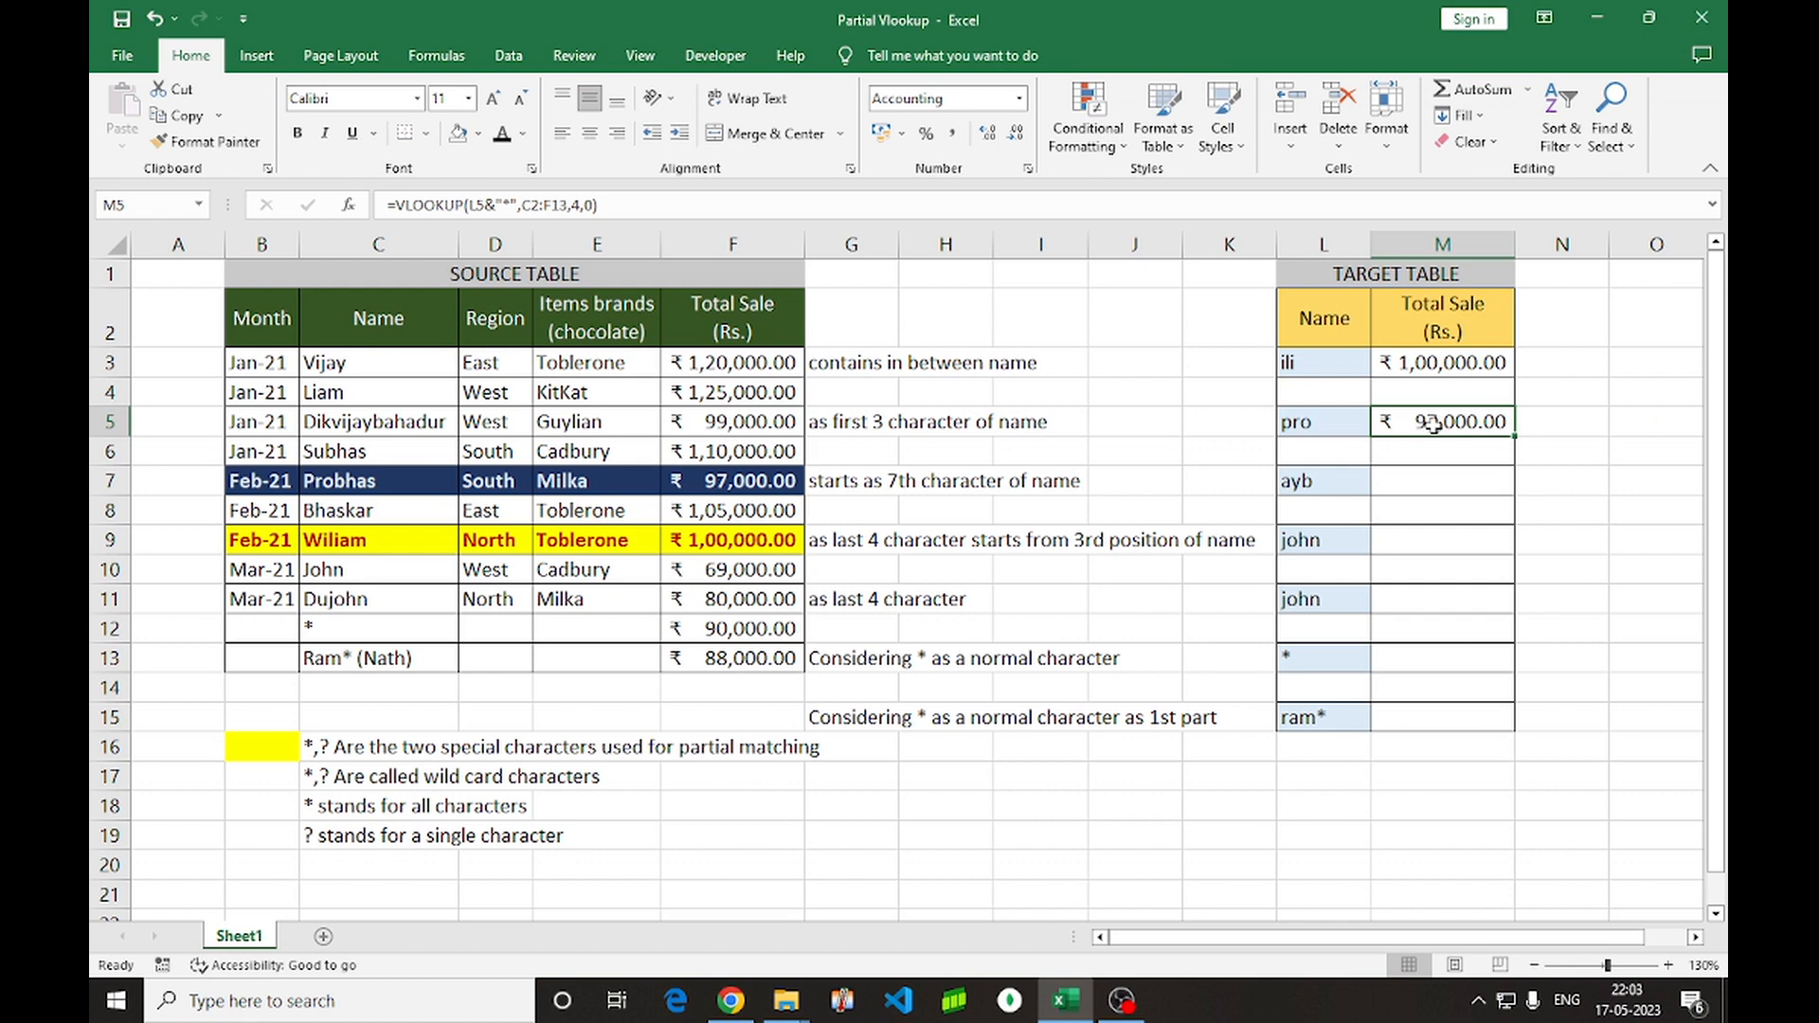
left_click(1315, 423)
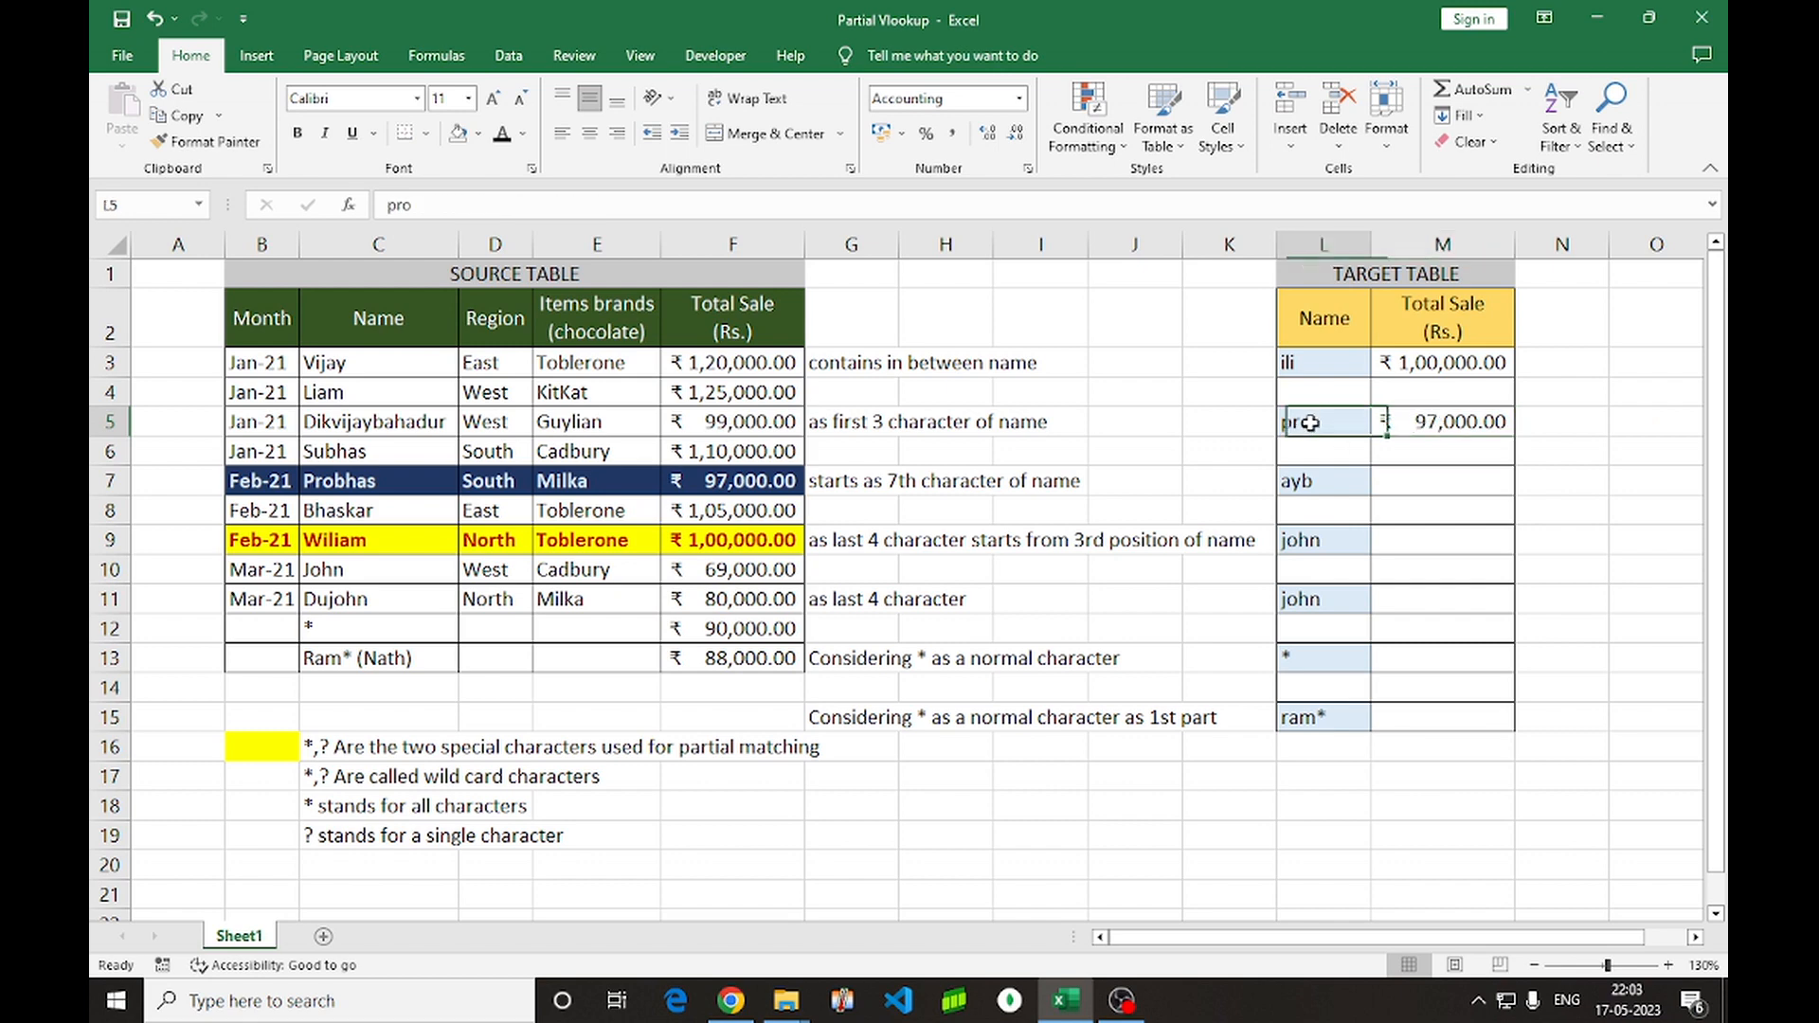
left_click(393, 488)
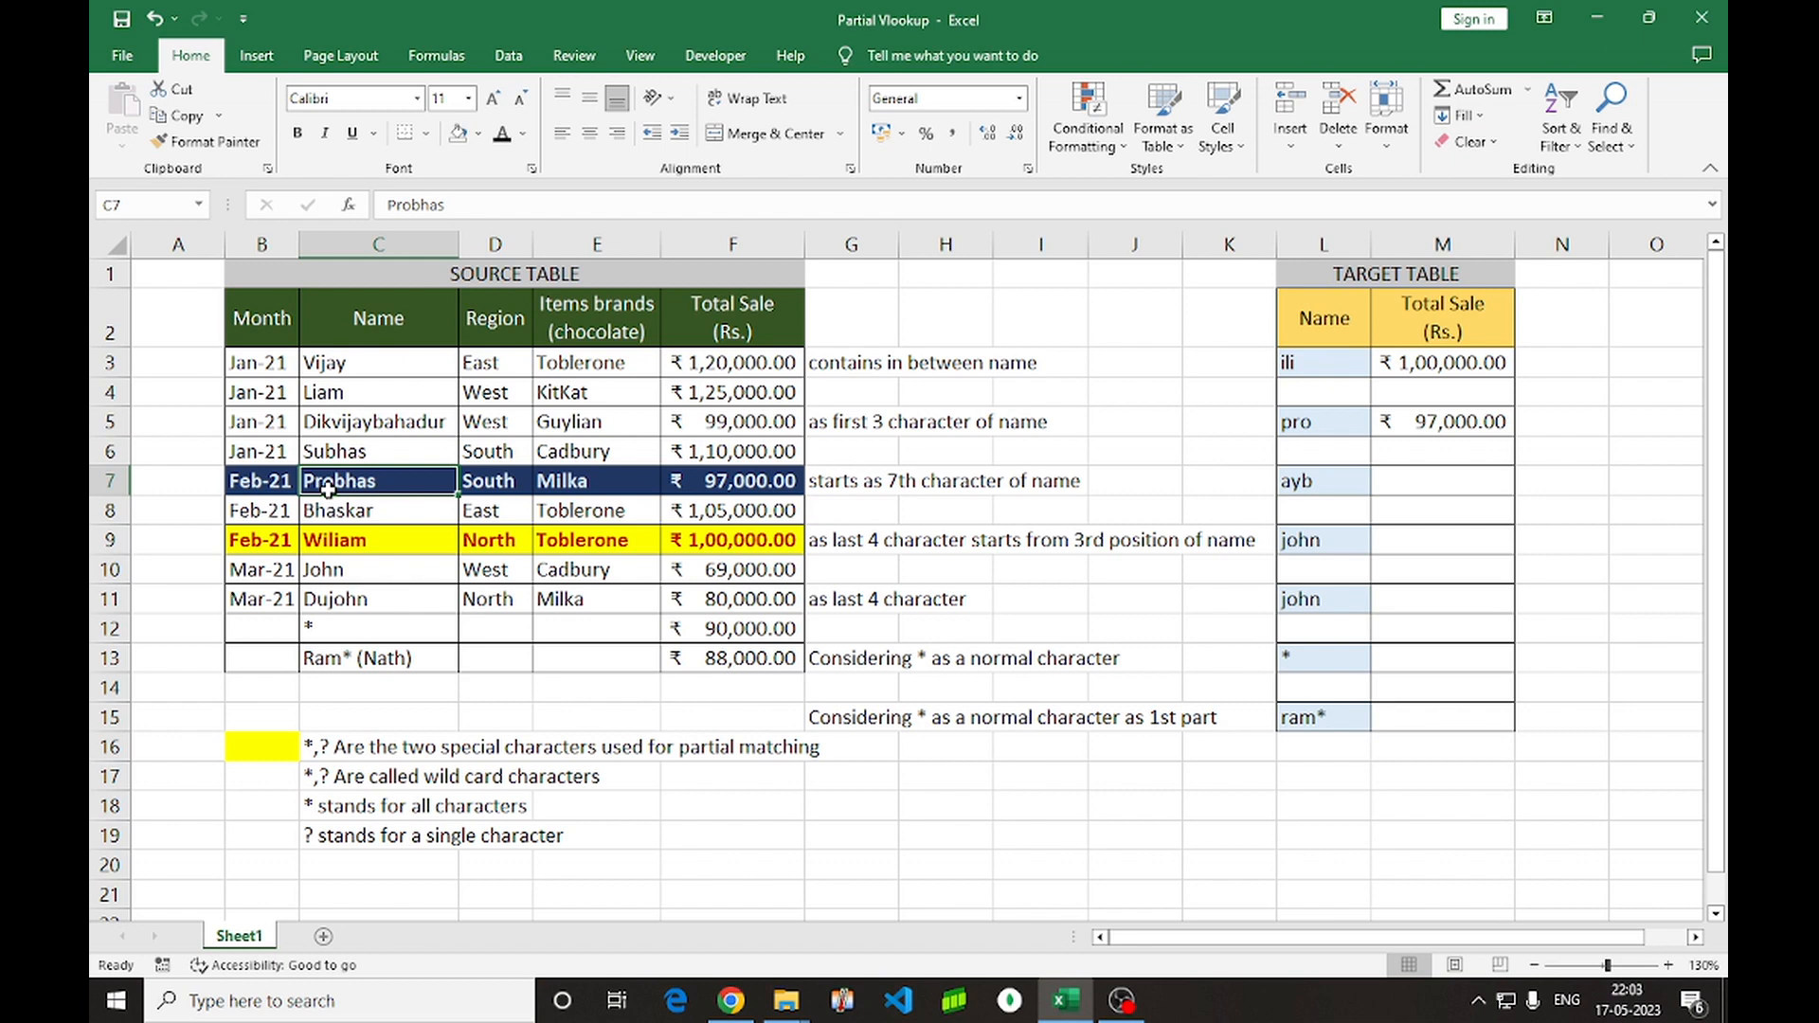
Begin a VLOOKUP formula in M7 with the lookup value "??????"&L7&"*" to match "ayb" starting at the 7th character
left_click(1415, 476)
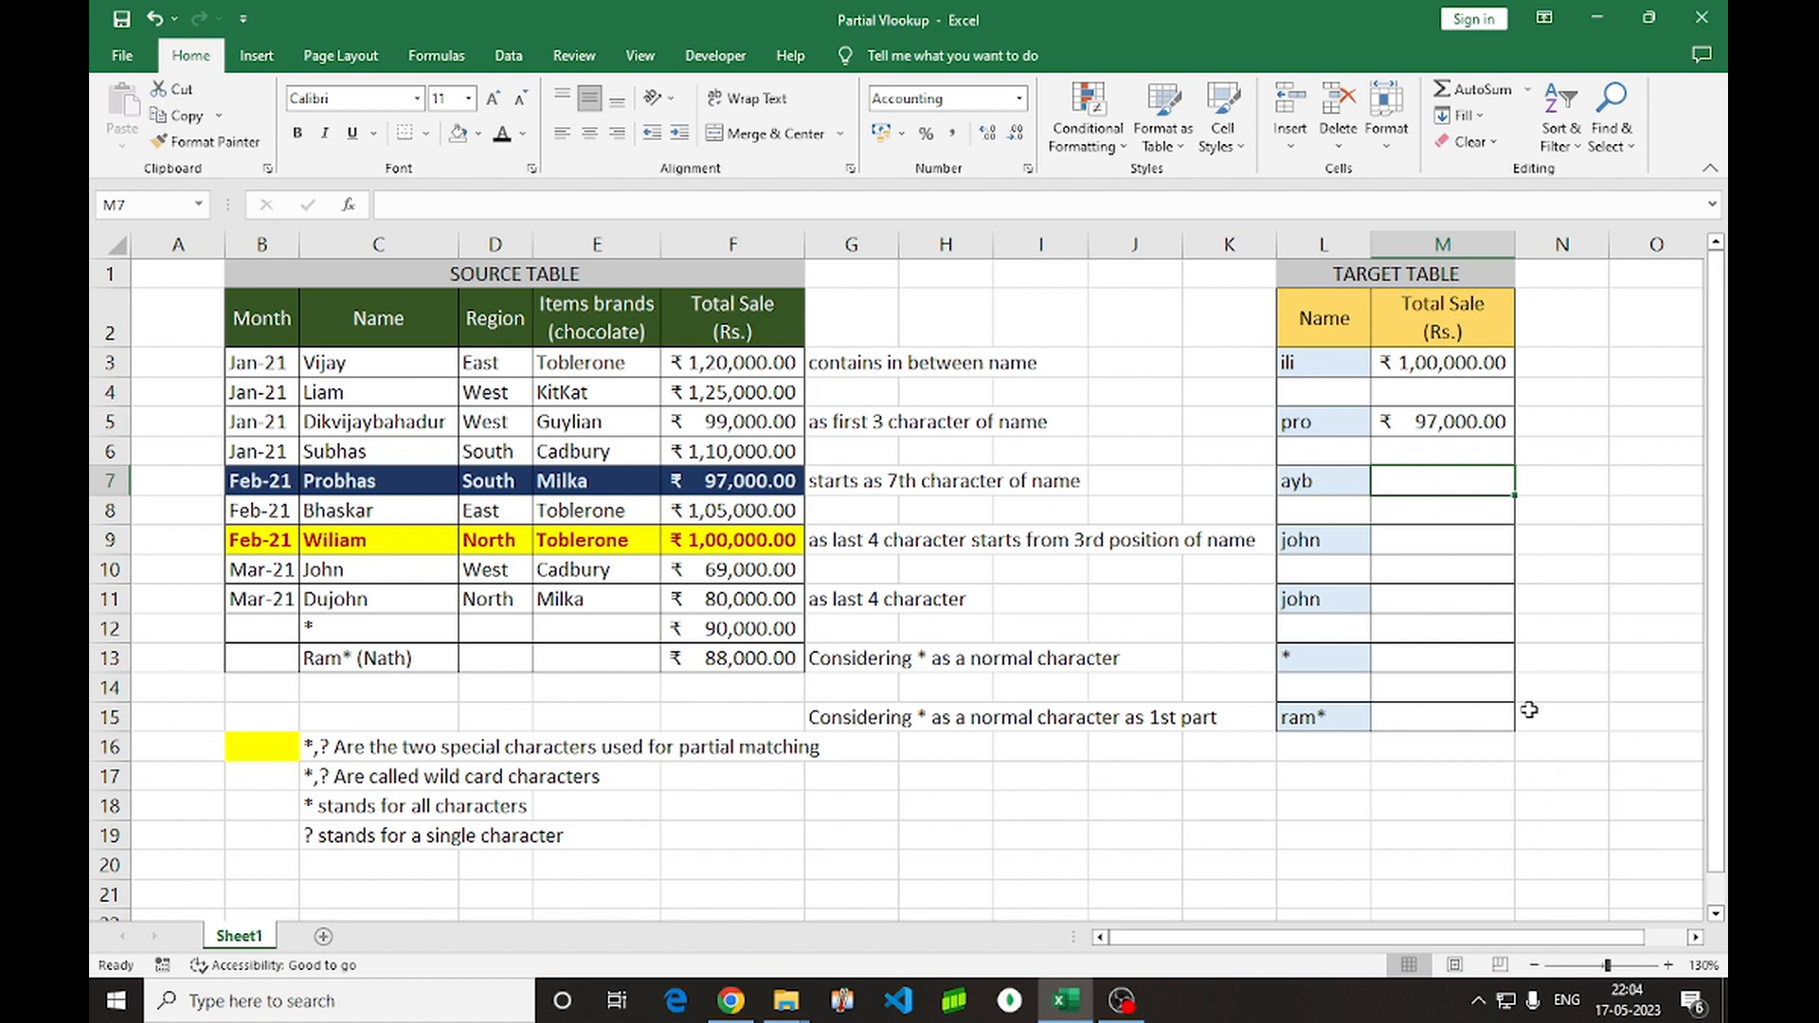
type("=")
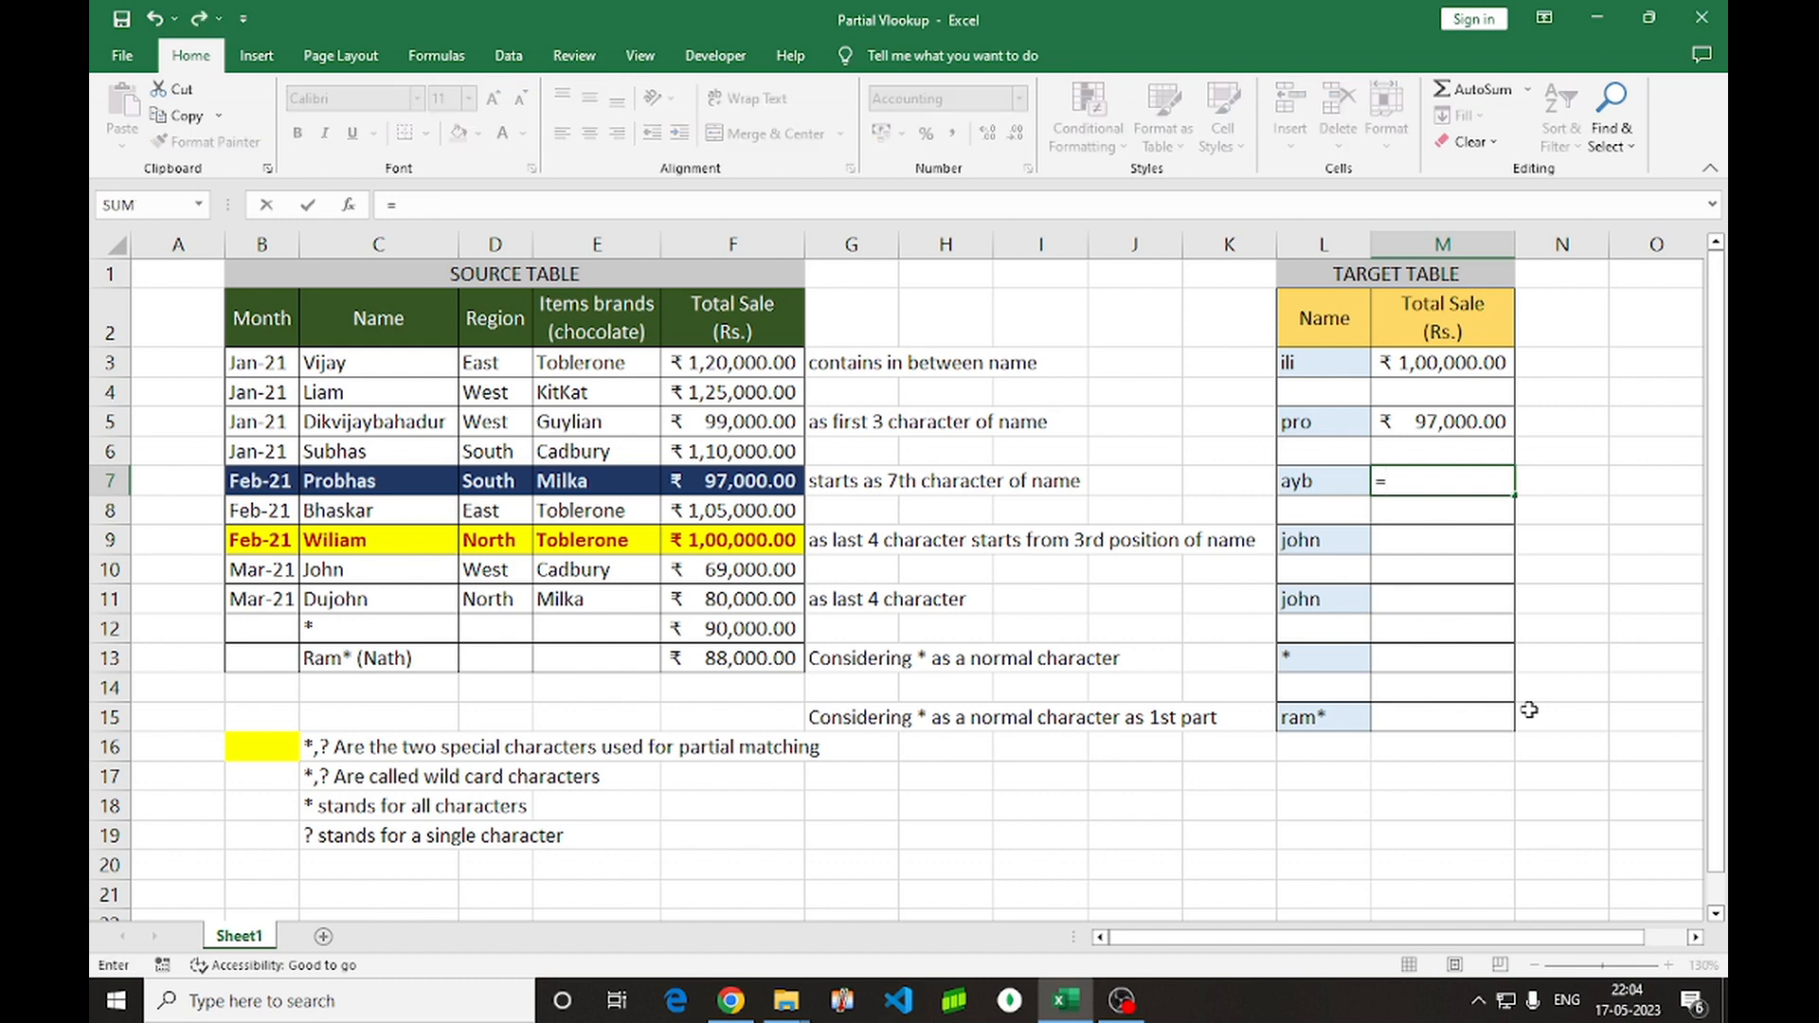
type("vlo")
key("Tab")
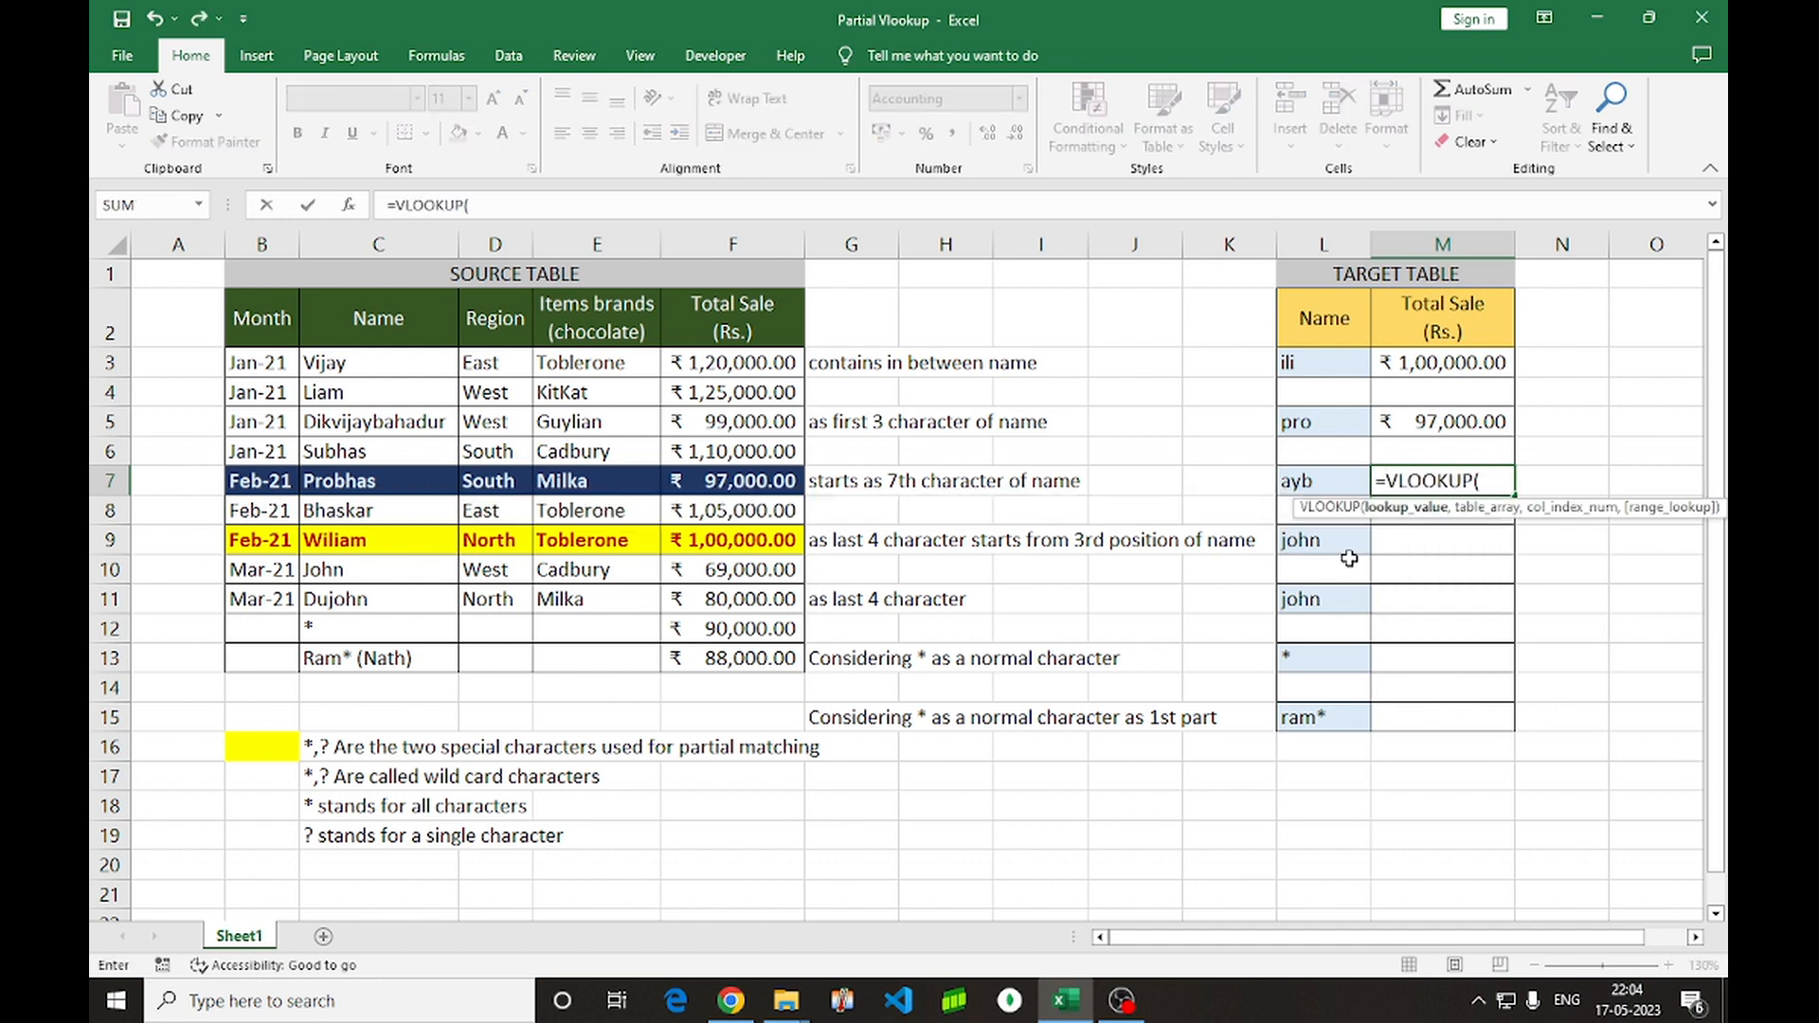
left_click(1322, 477)
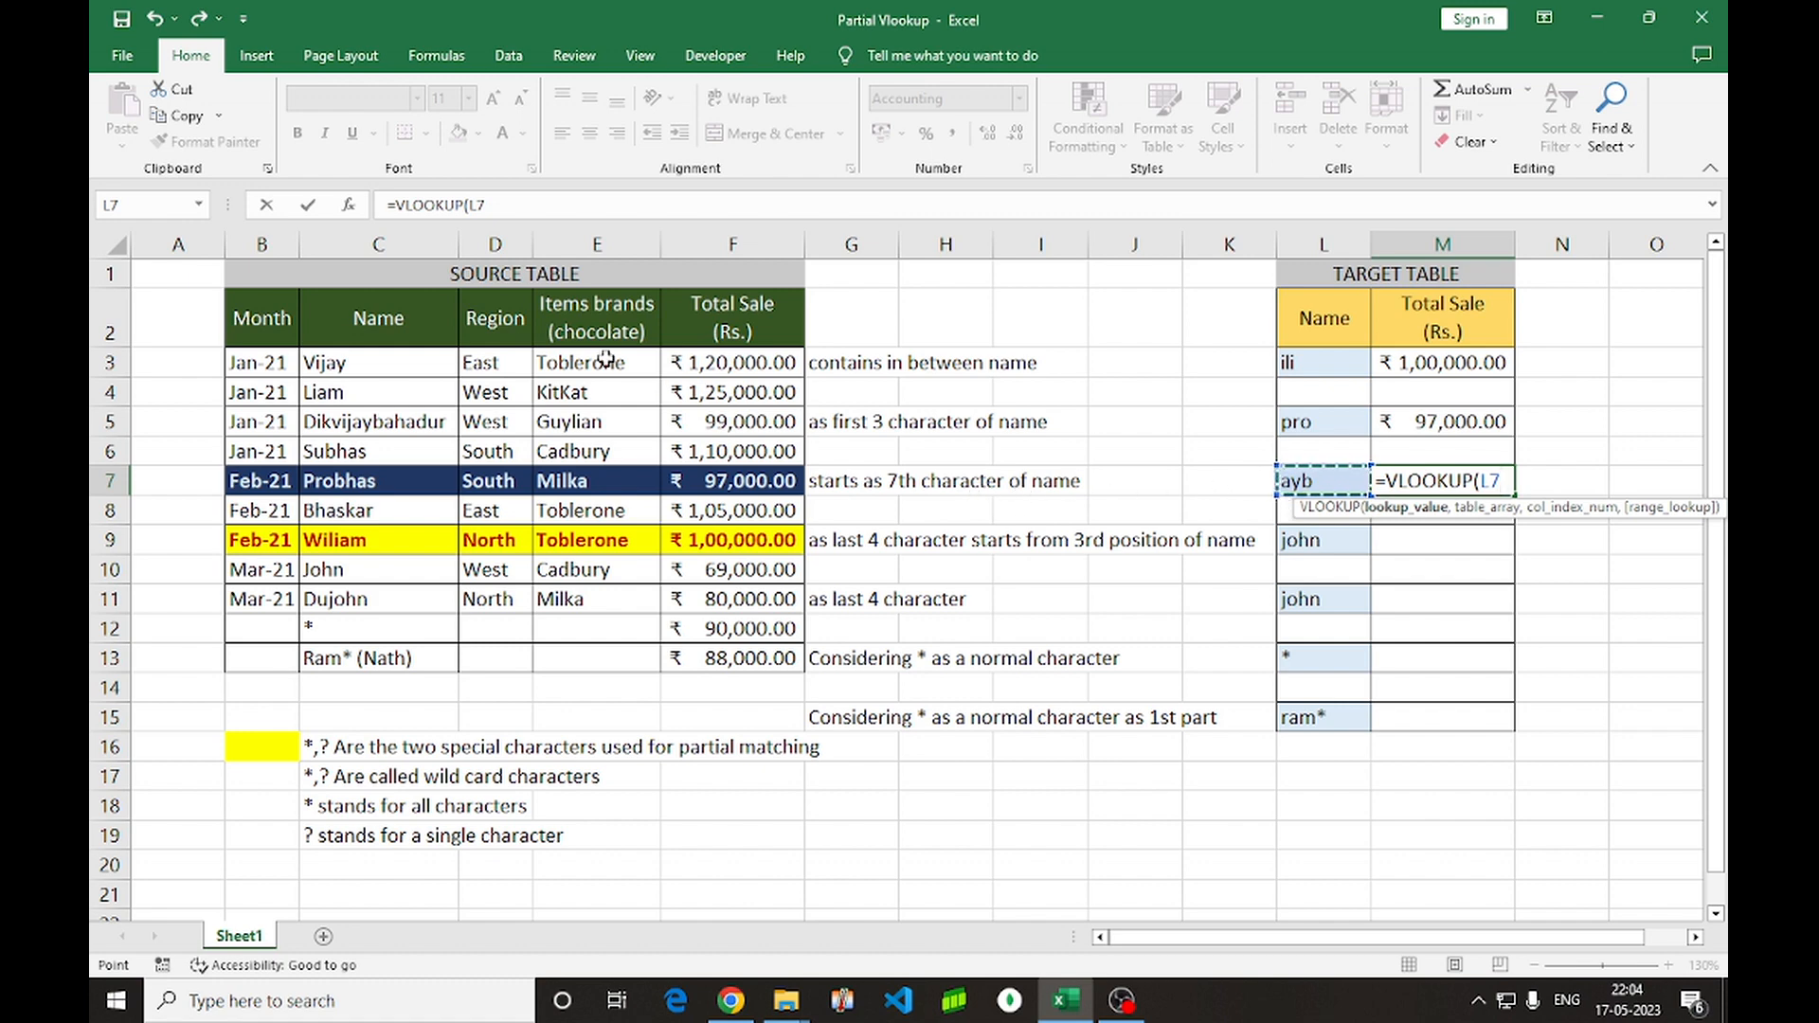
left_click(465, 206)
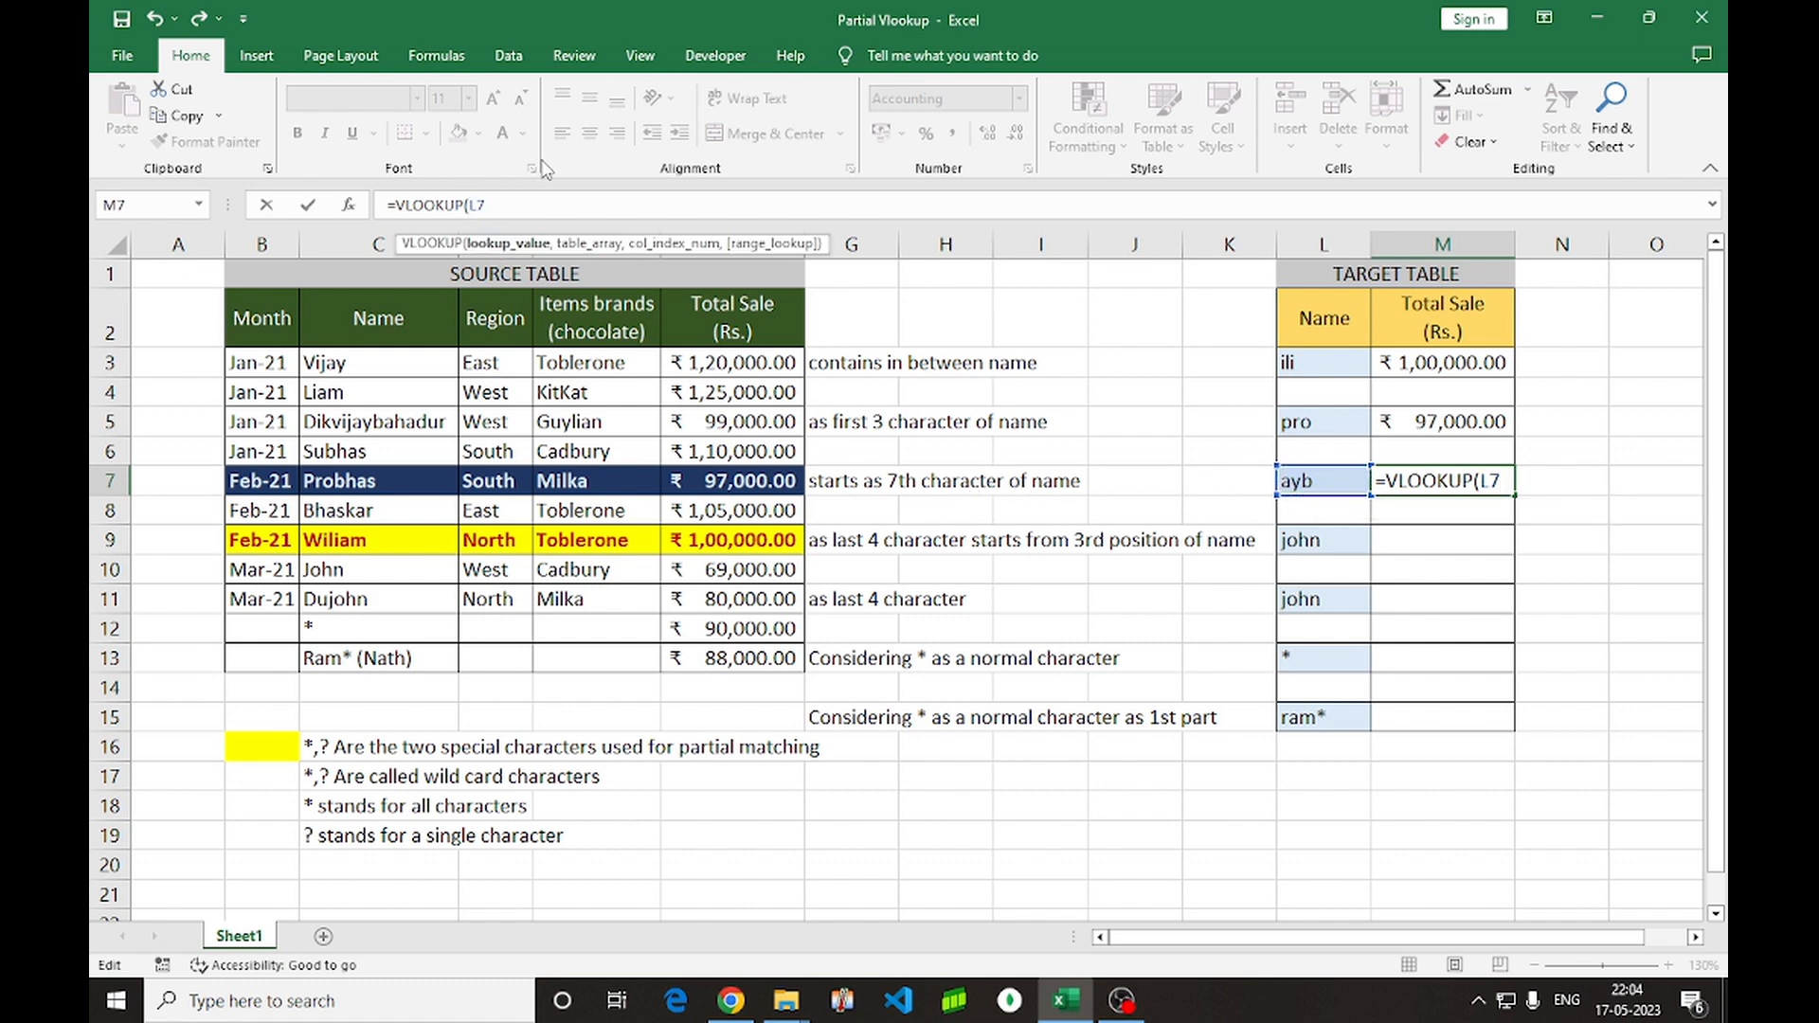
type("\"")
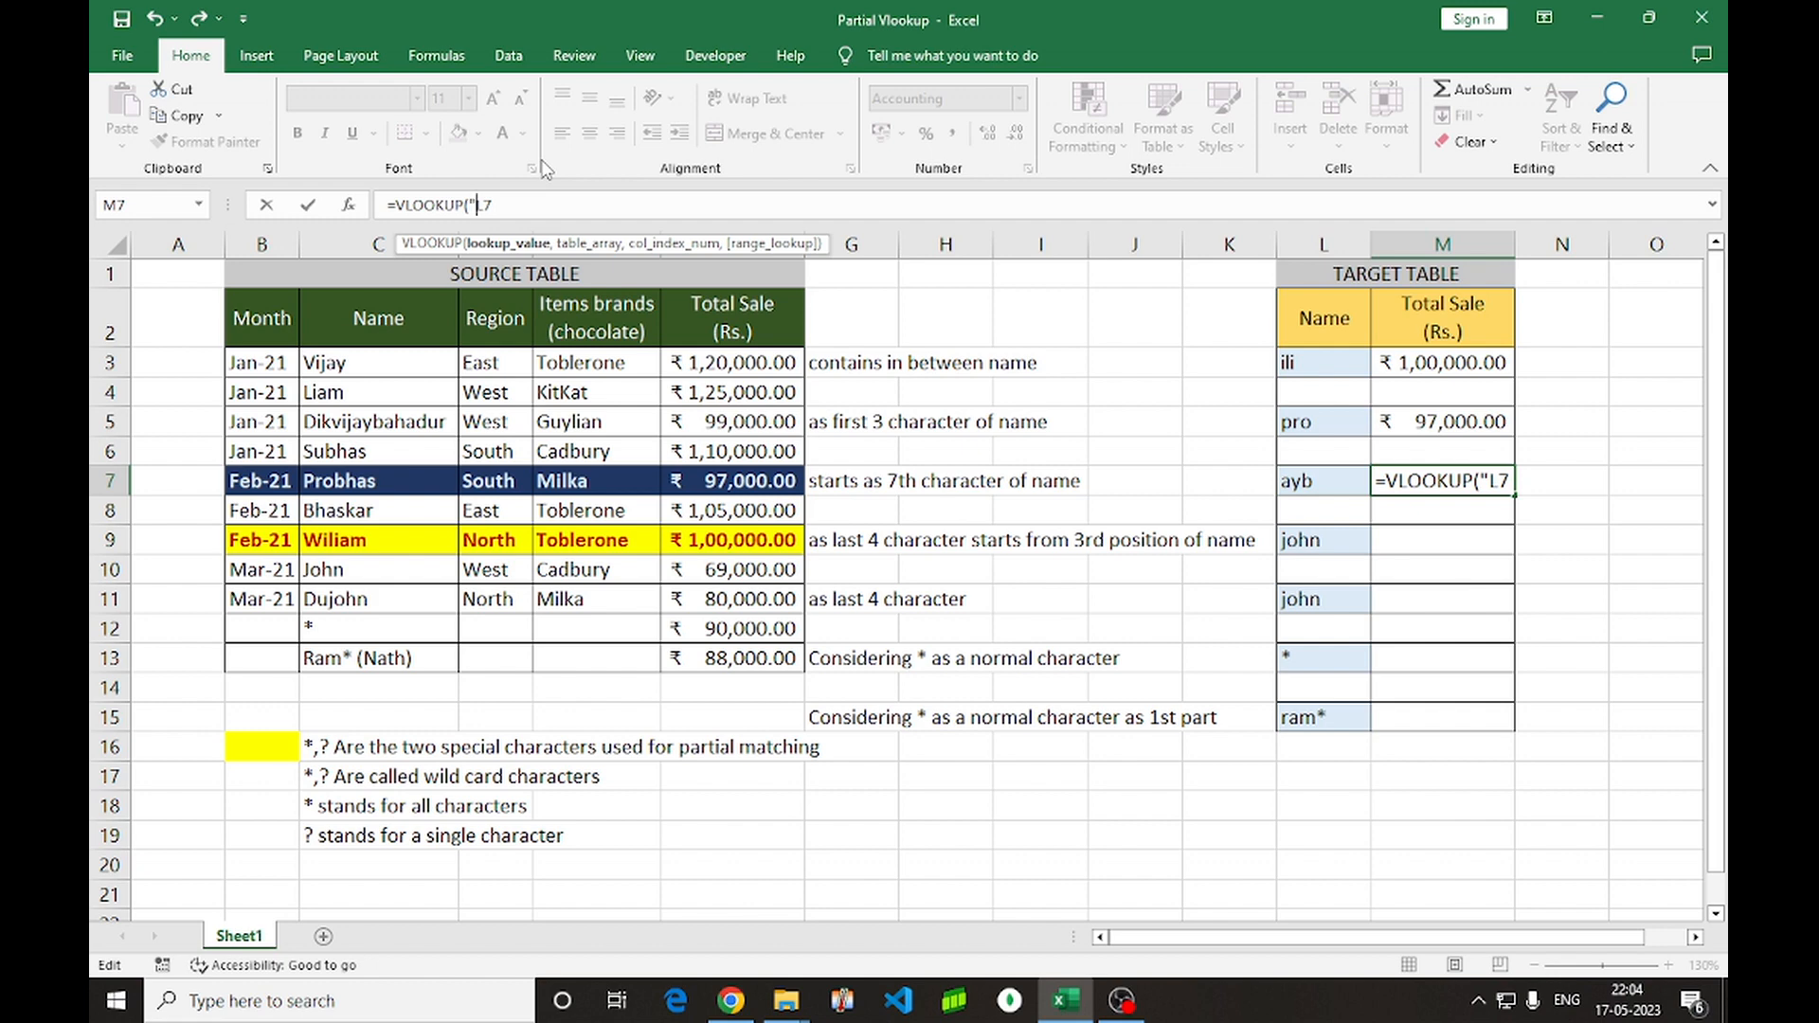
type("\"")
left_click(478, 204)
type("??????")
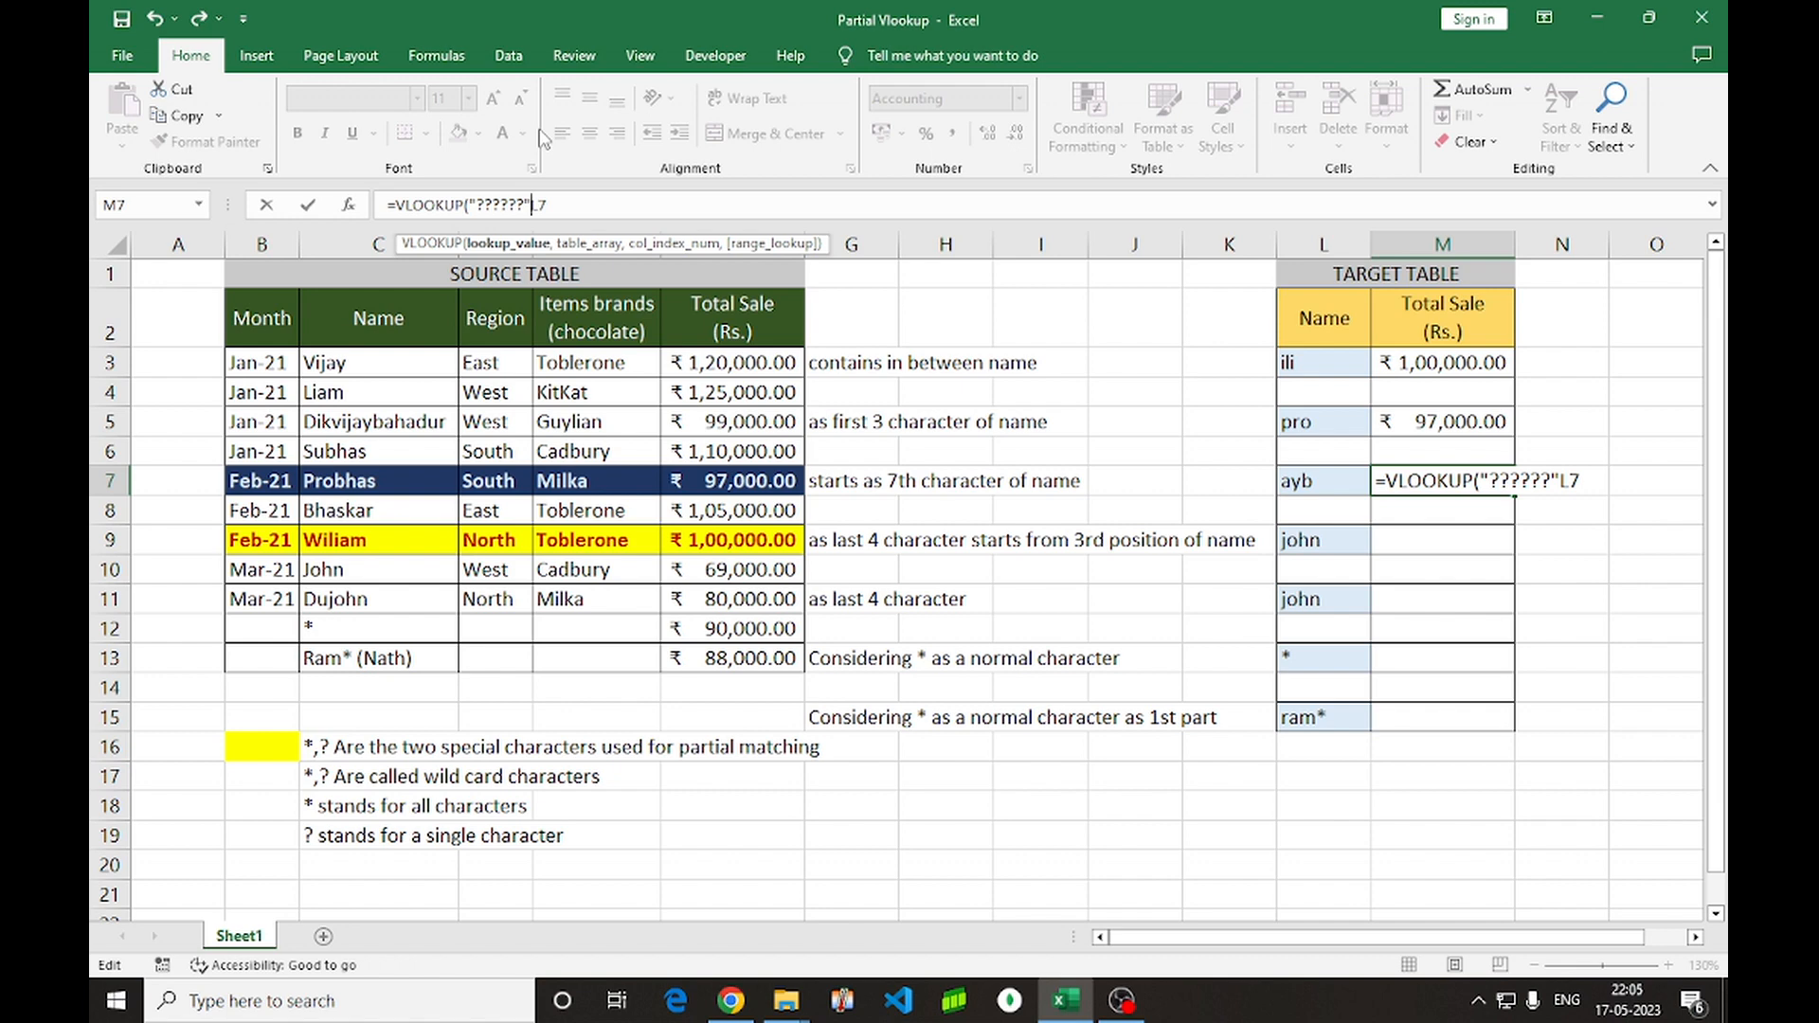
type("&")
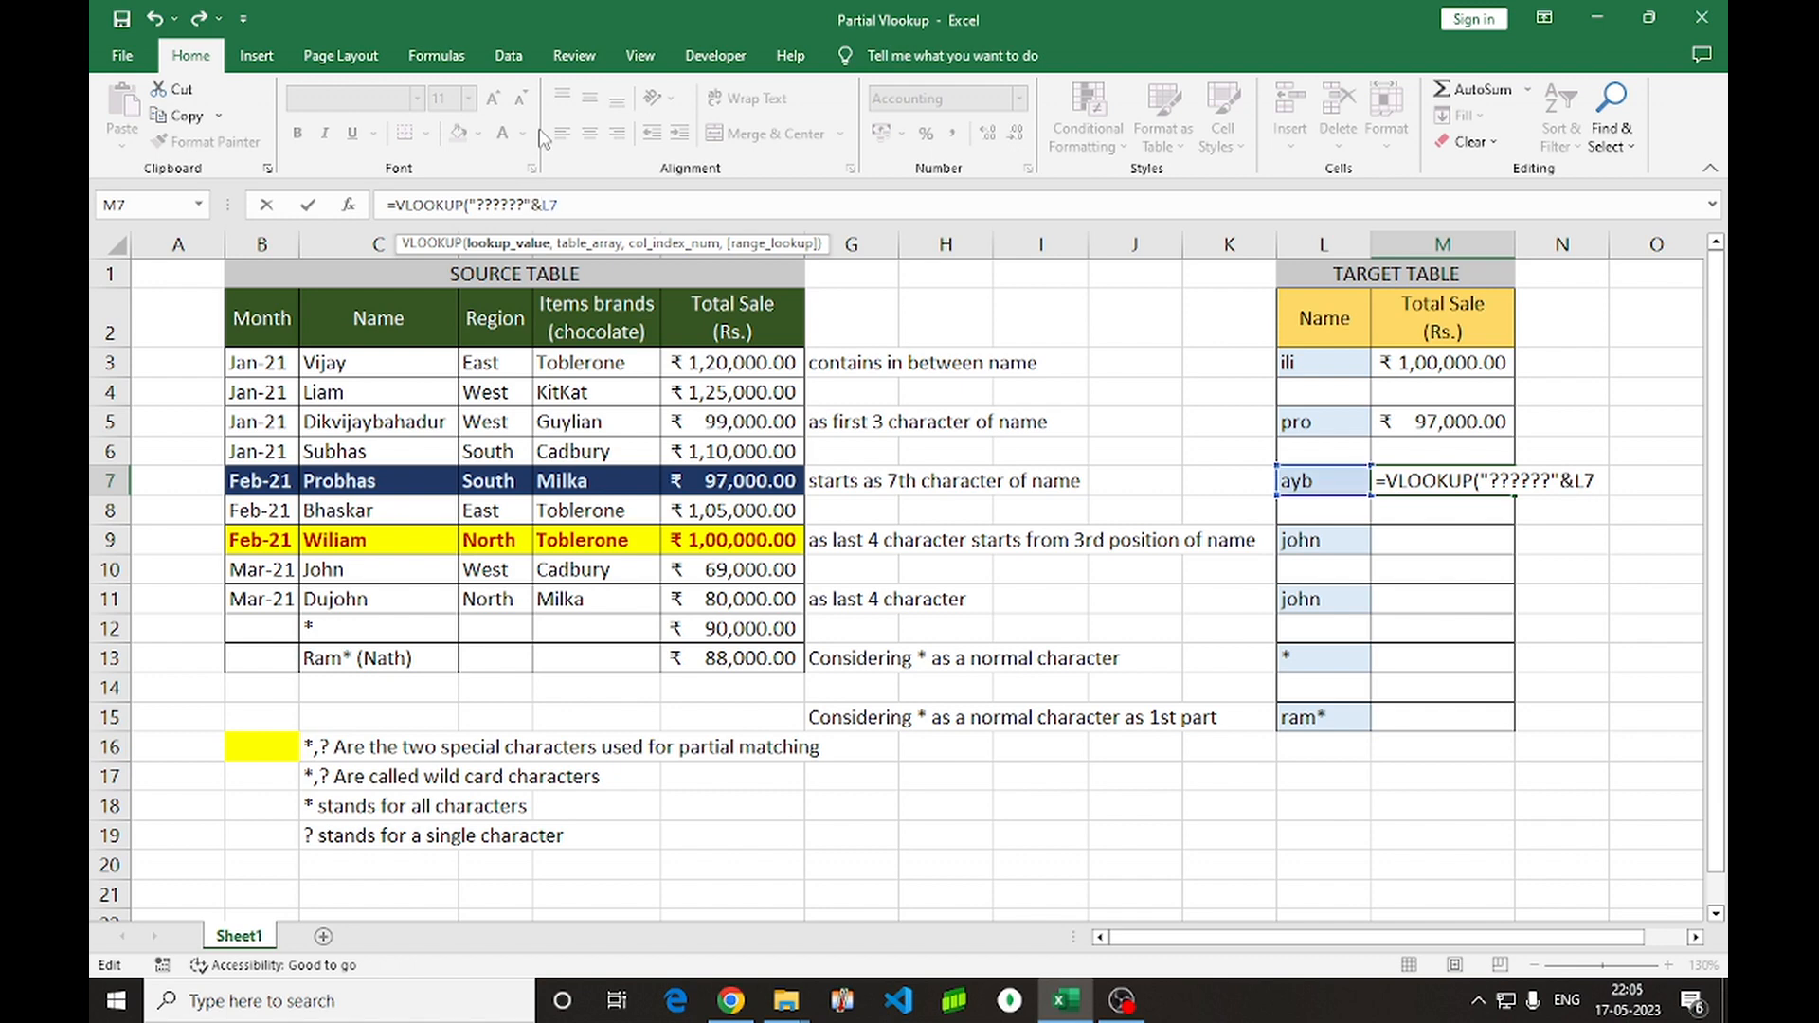
left_click(598, 211)
type("&\"*\",")
Finish the M7 formula as =VLOOKUP("??????"&L7&"*",C2:F13,4,0), and check the condition in G7 against the partial name in L7
left_click(405, 318)
key("ctrl+shift+Right")
key("ctrl+shift+Down")
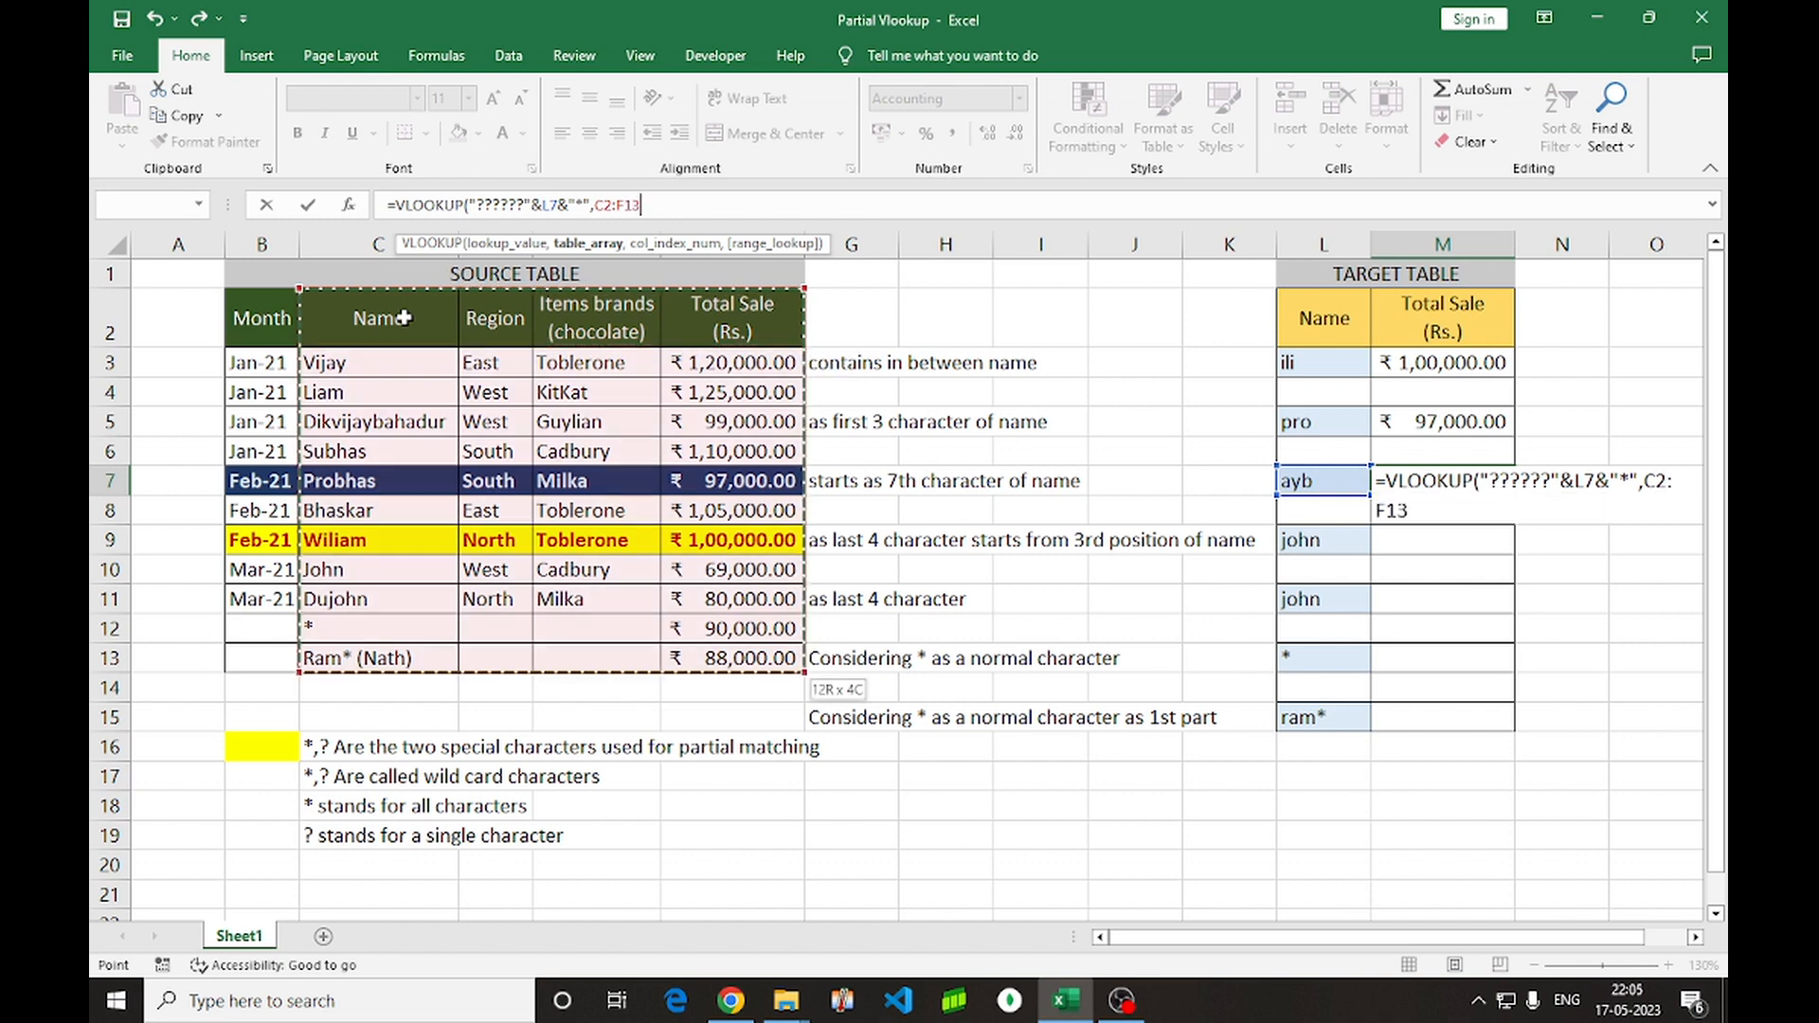
type(",")
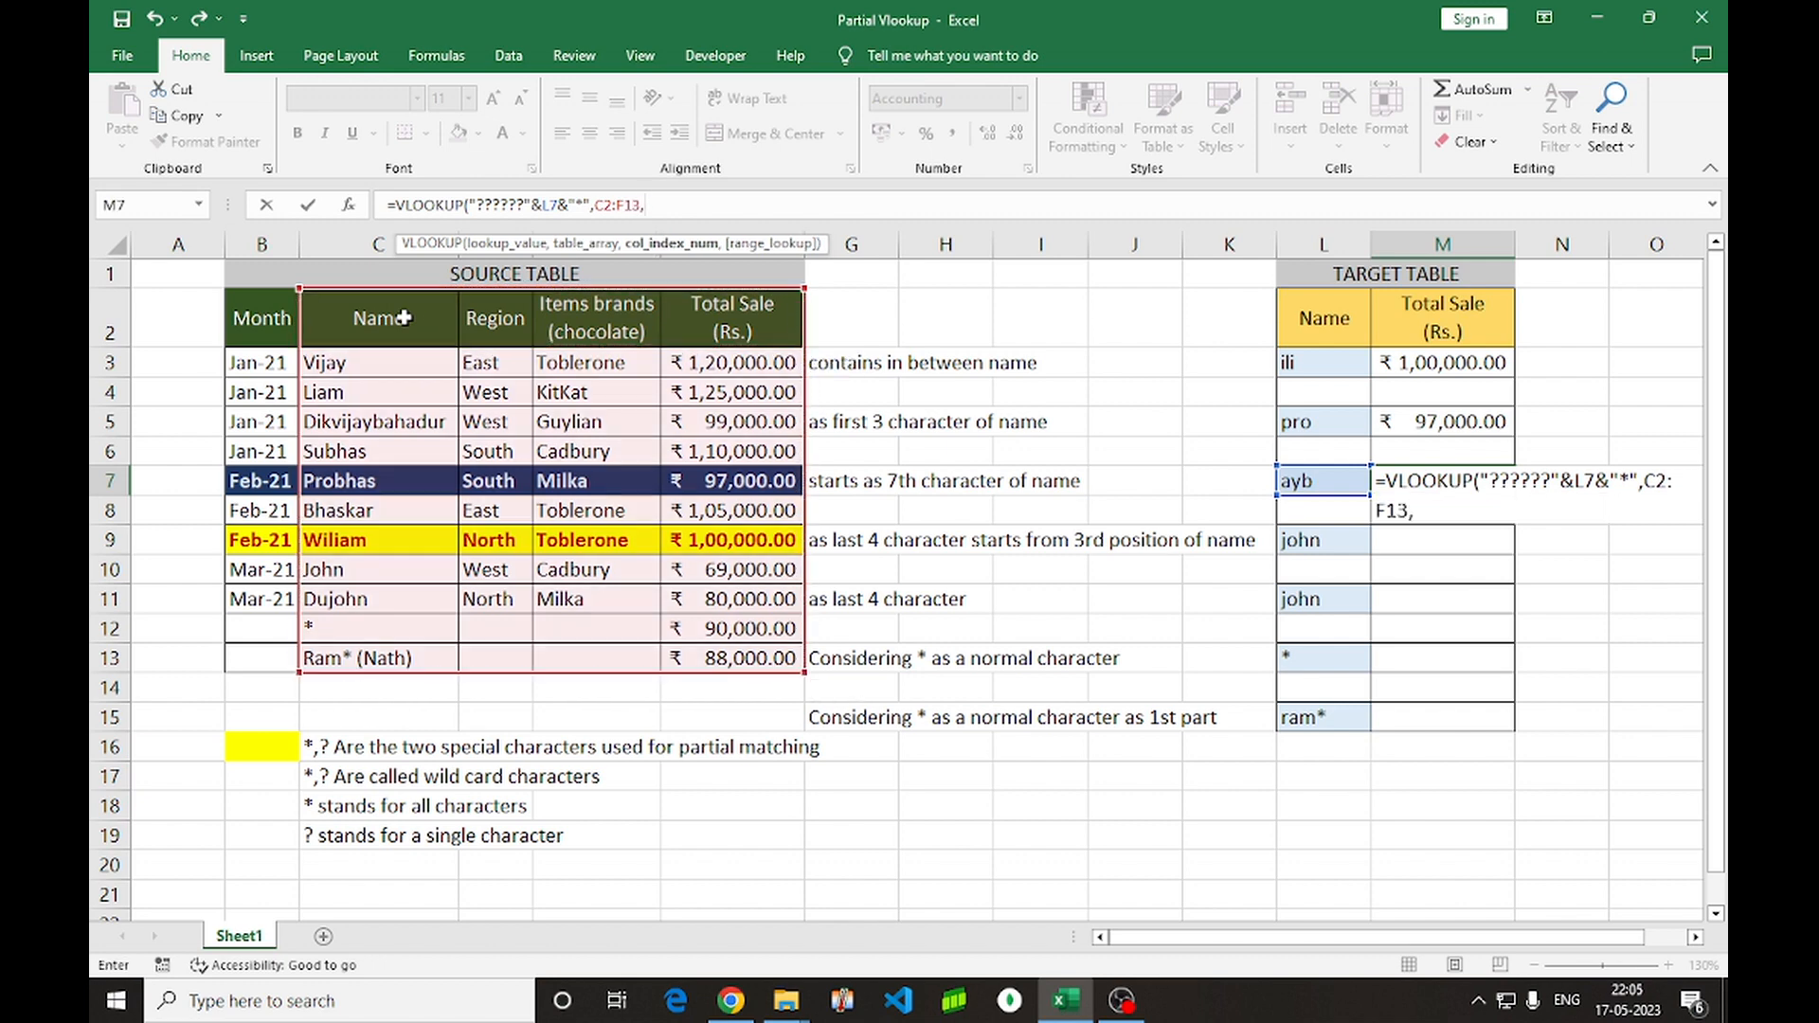
type("4,")
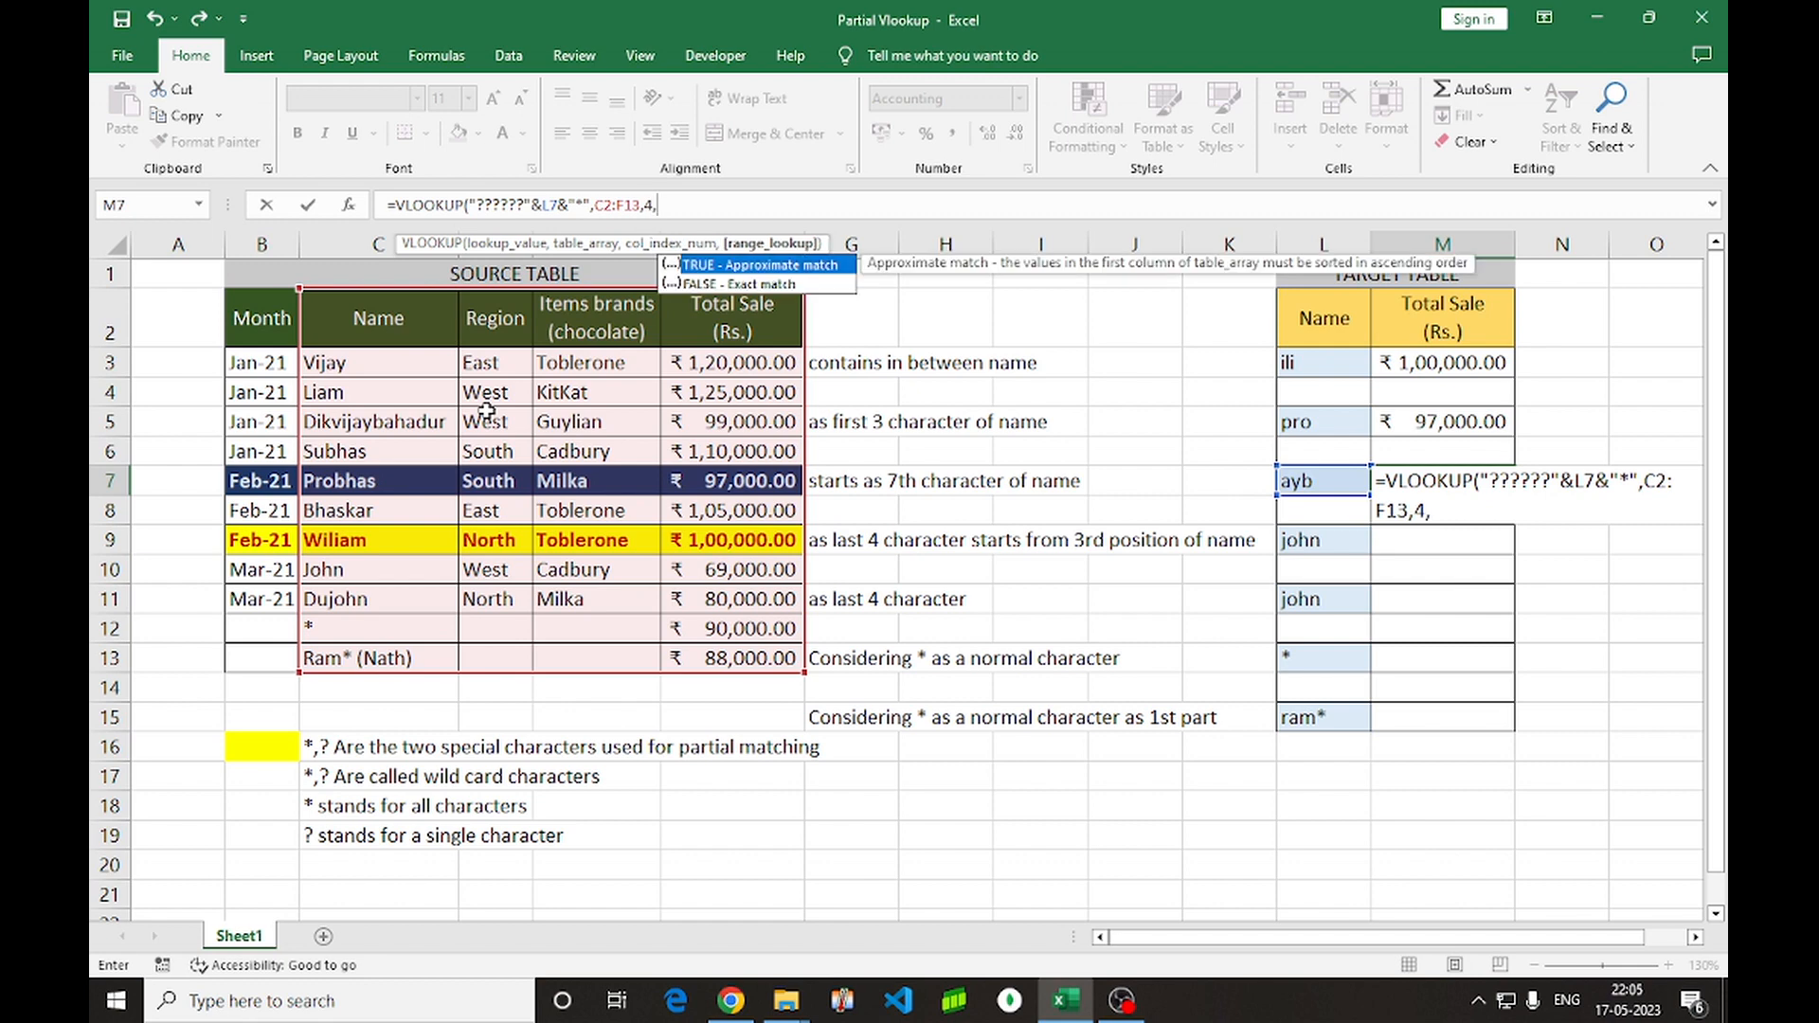
type("0)")
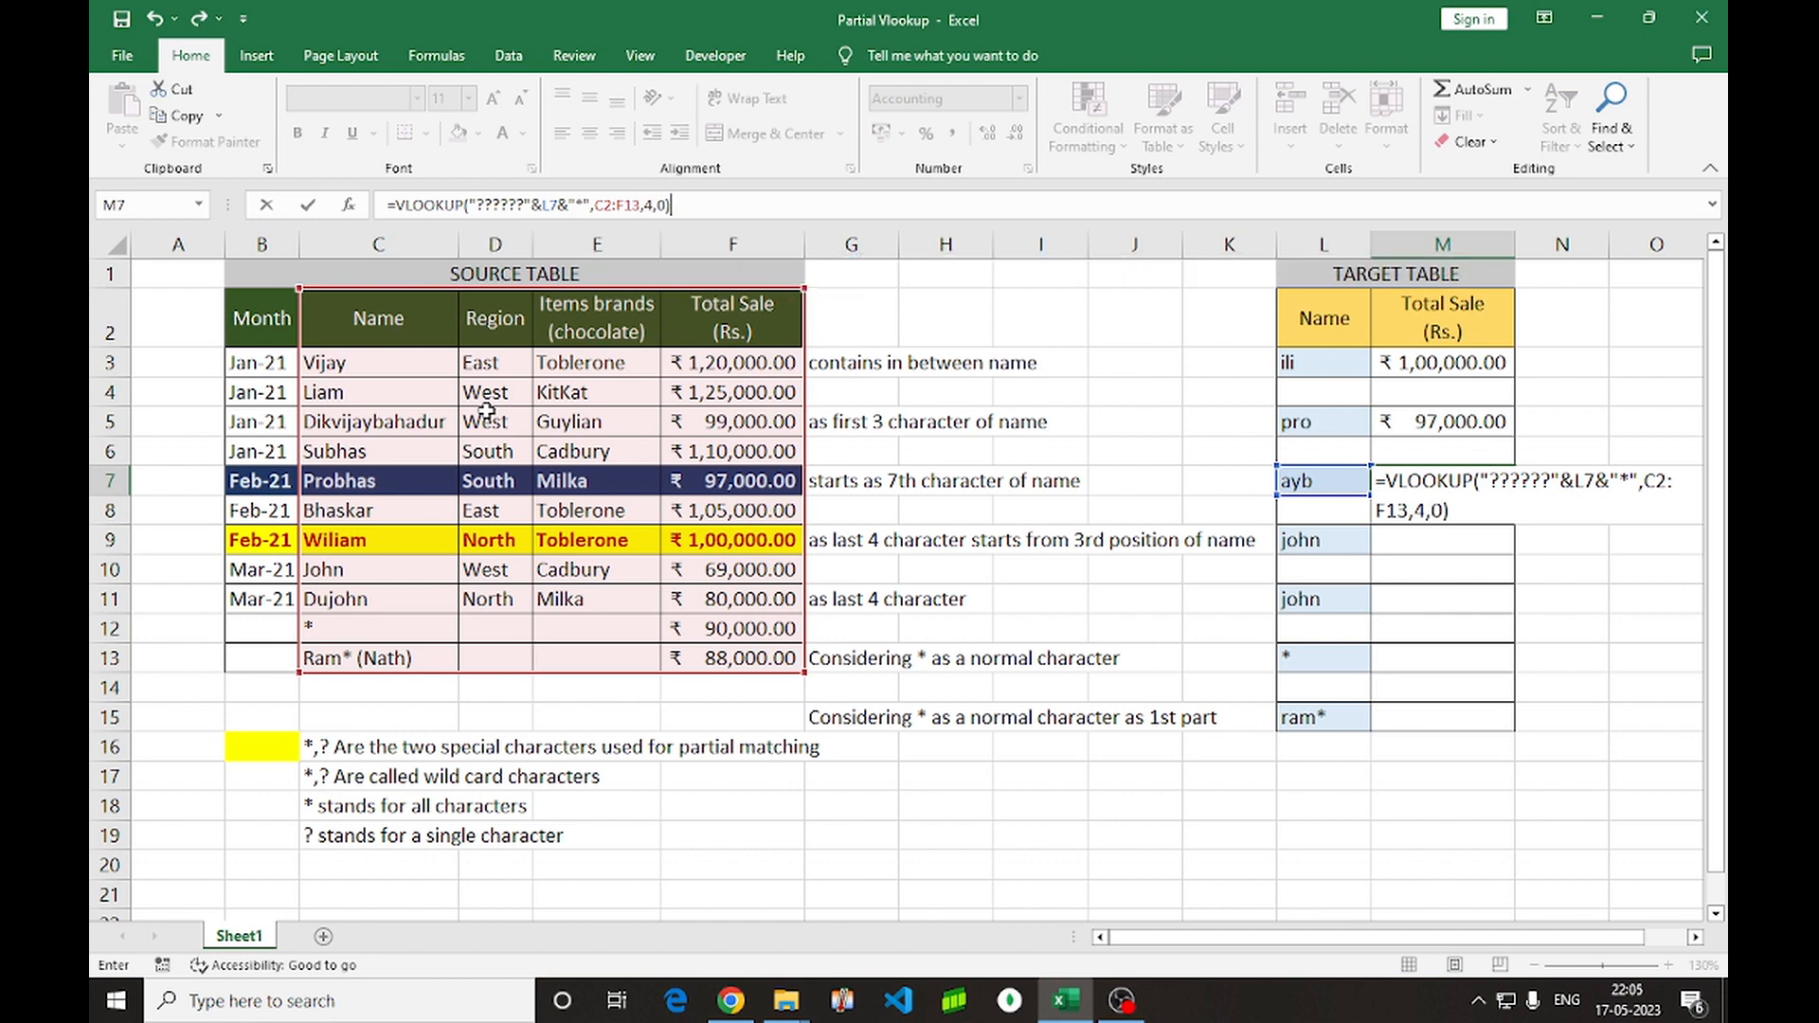
key("Return")
key("Up")
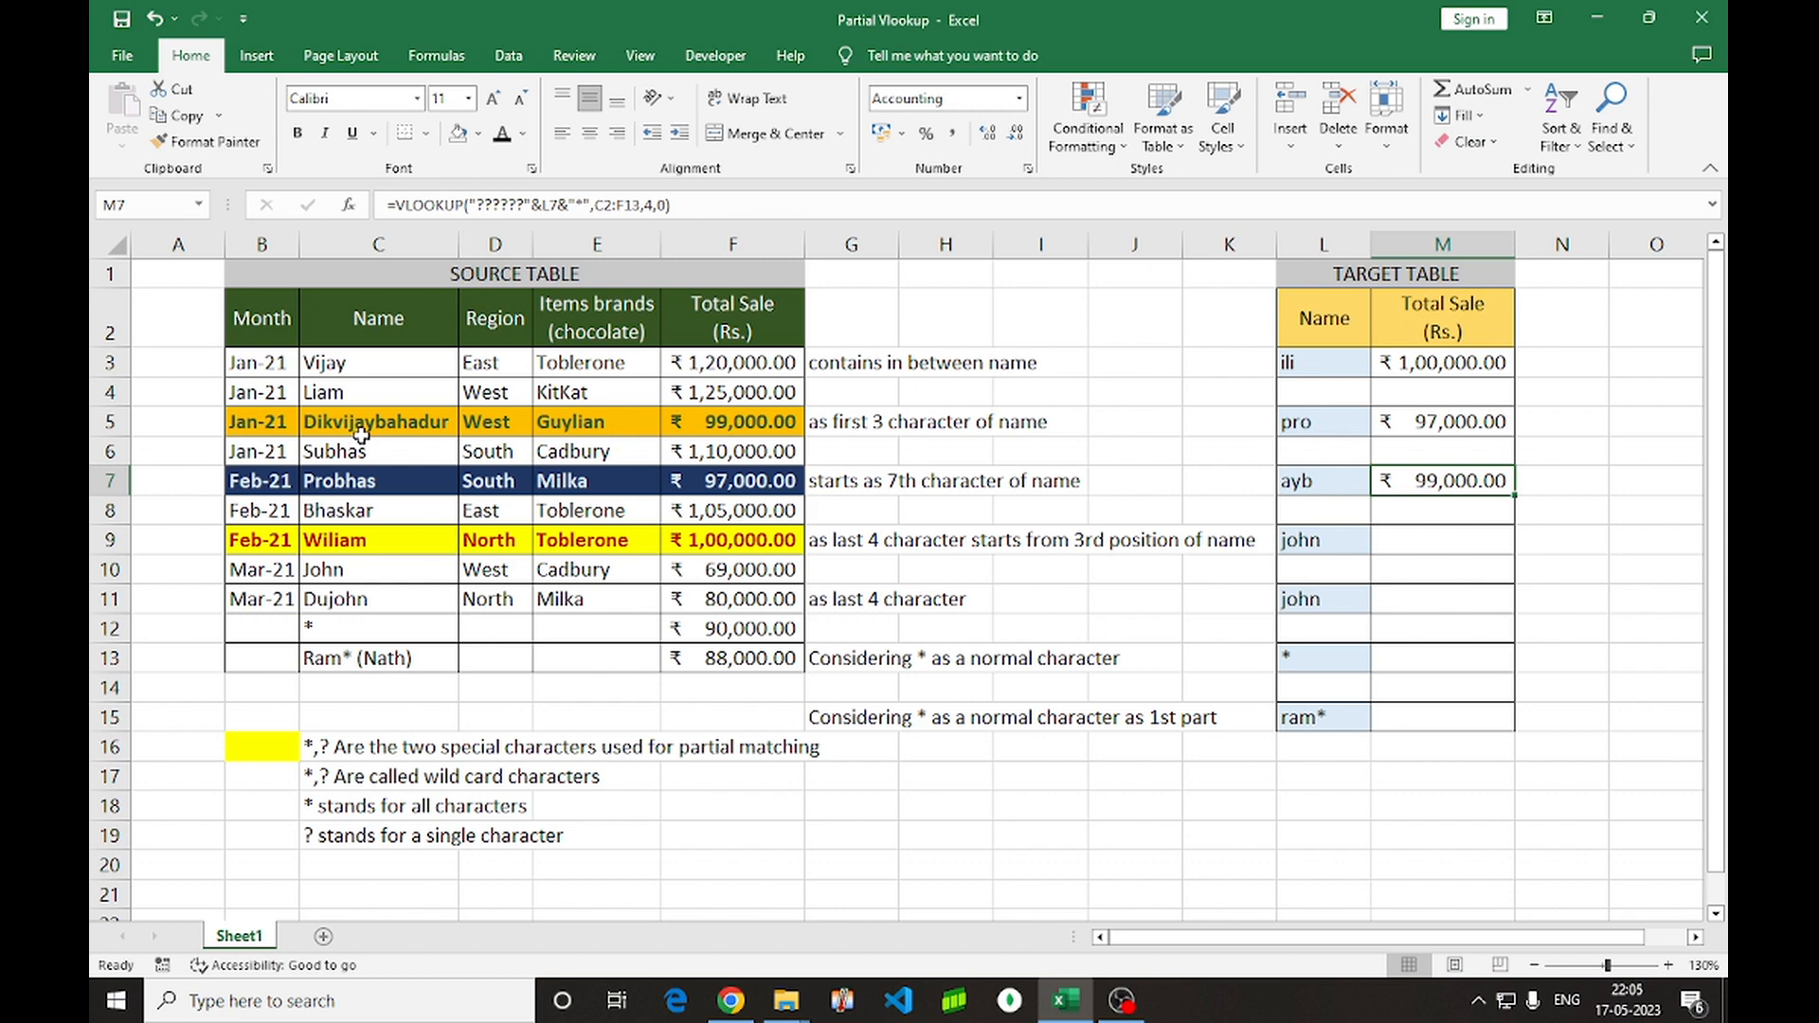
left_click(838, 487)
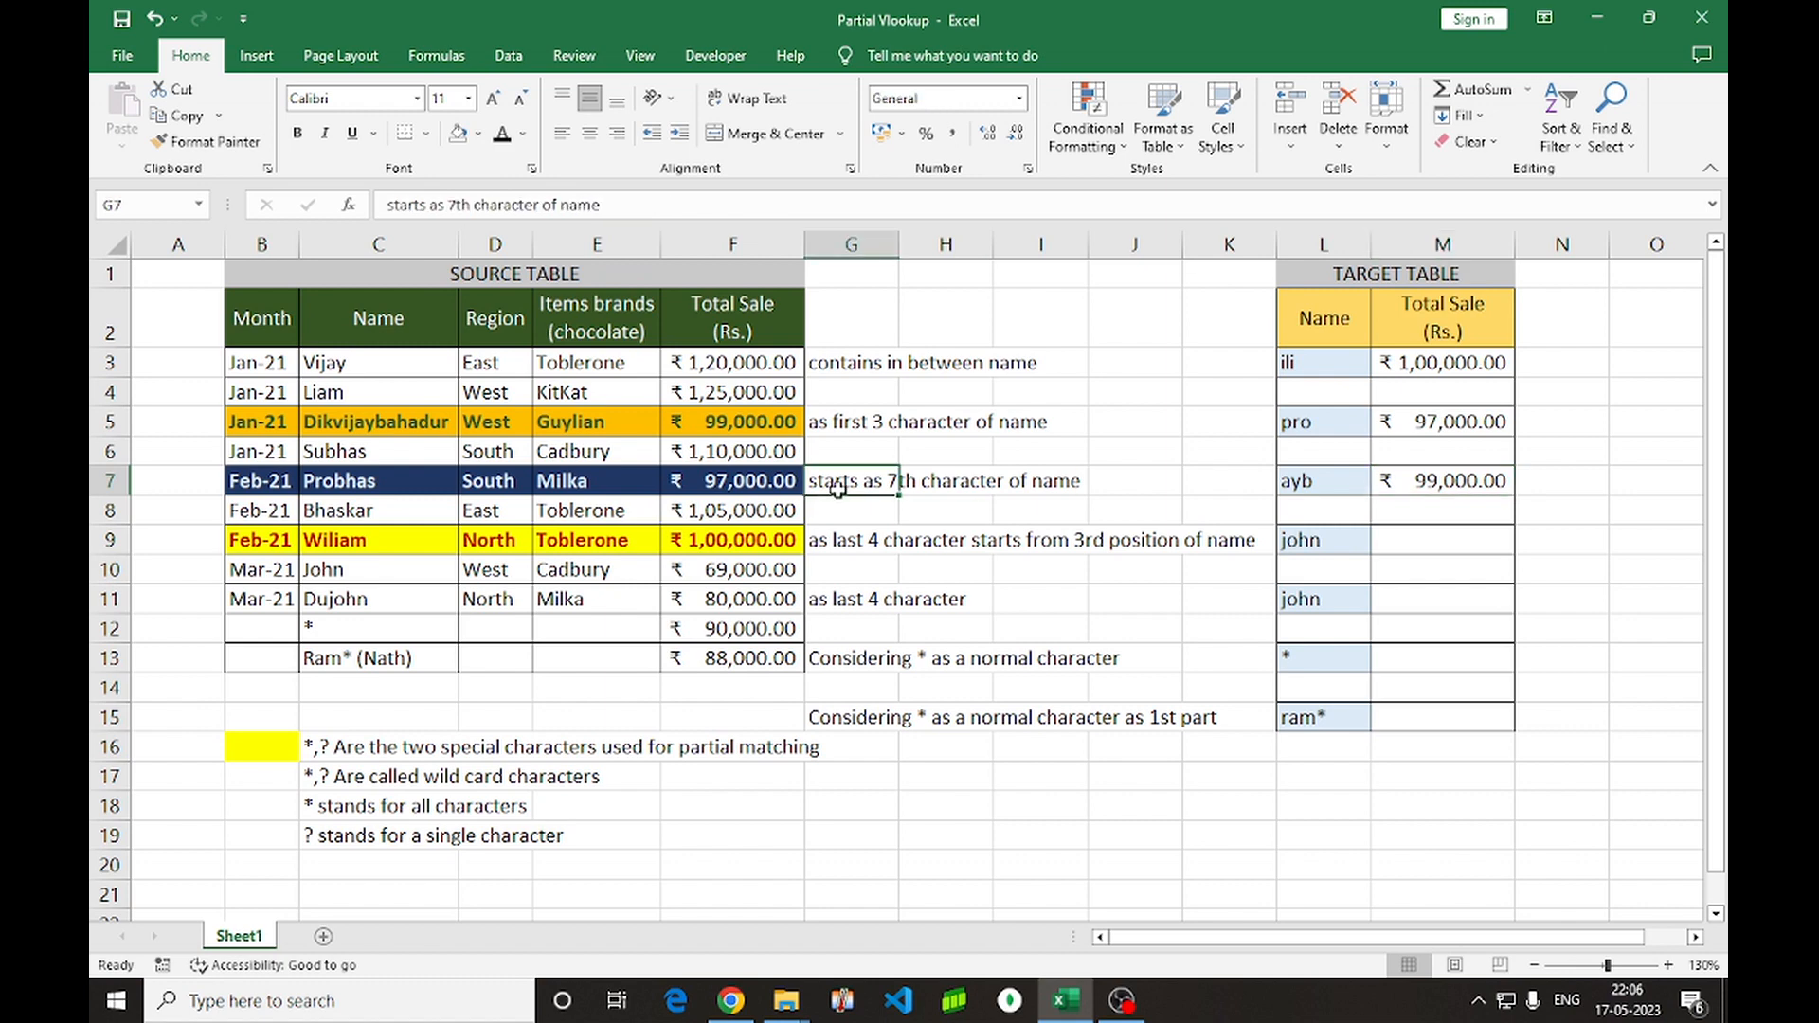
left_click(1296, 483)
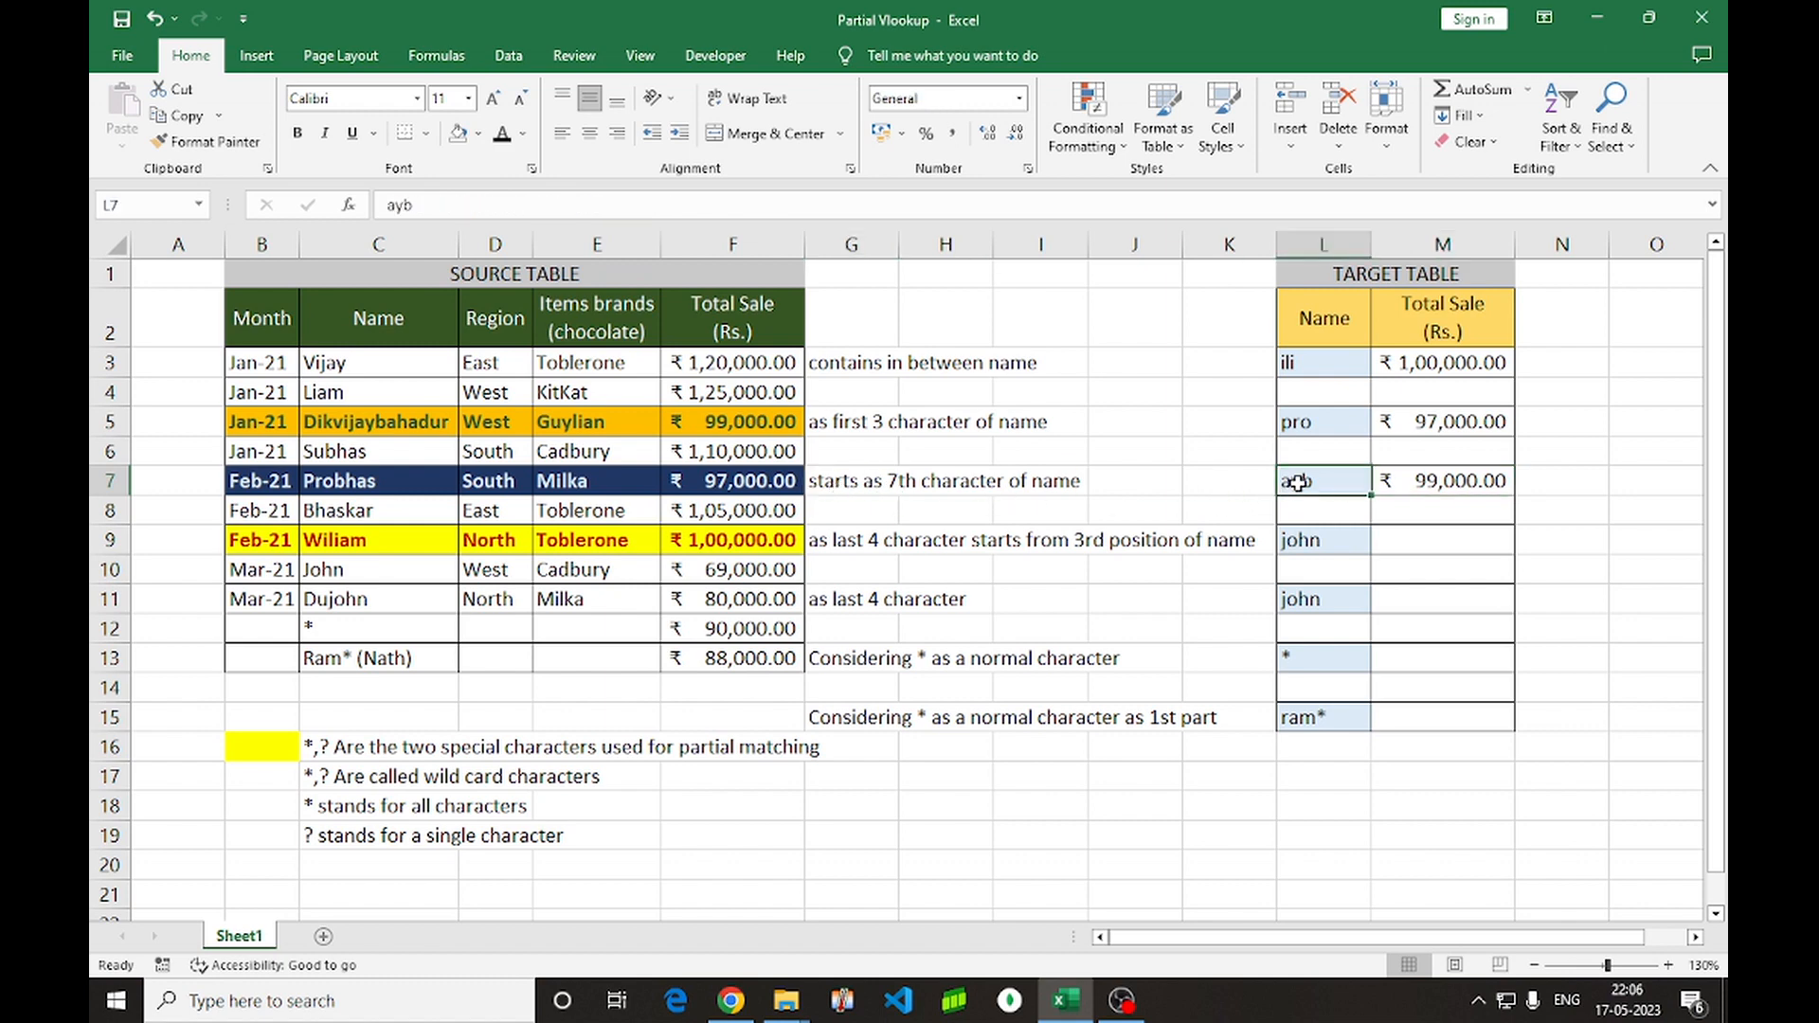
Begin a VLOOKUP formula in M9 with the lookup value "??"&L9&"*" to match from the 3rd character of the name
left_click(1415, 542)
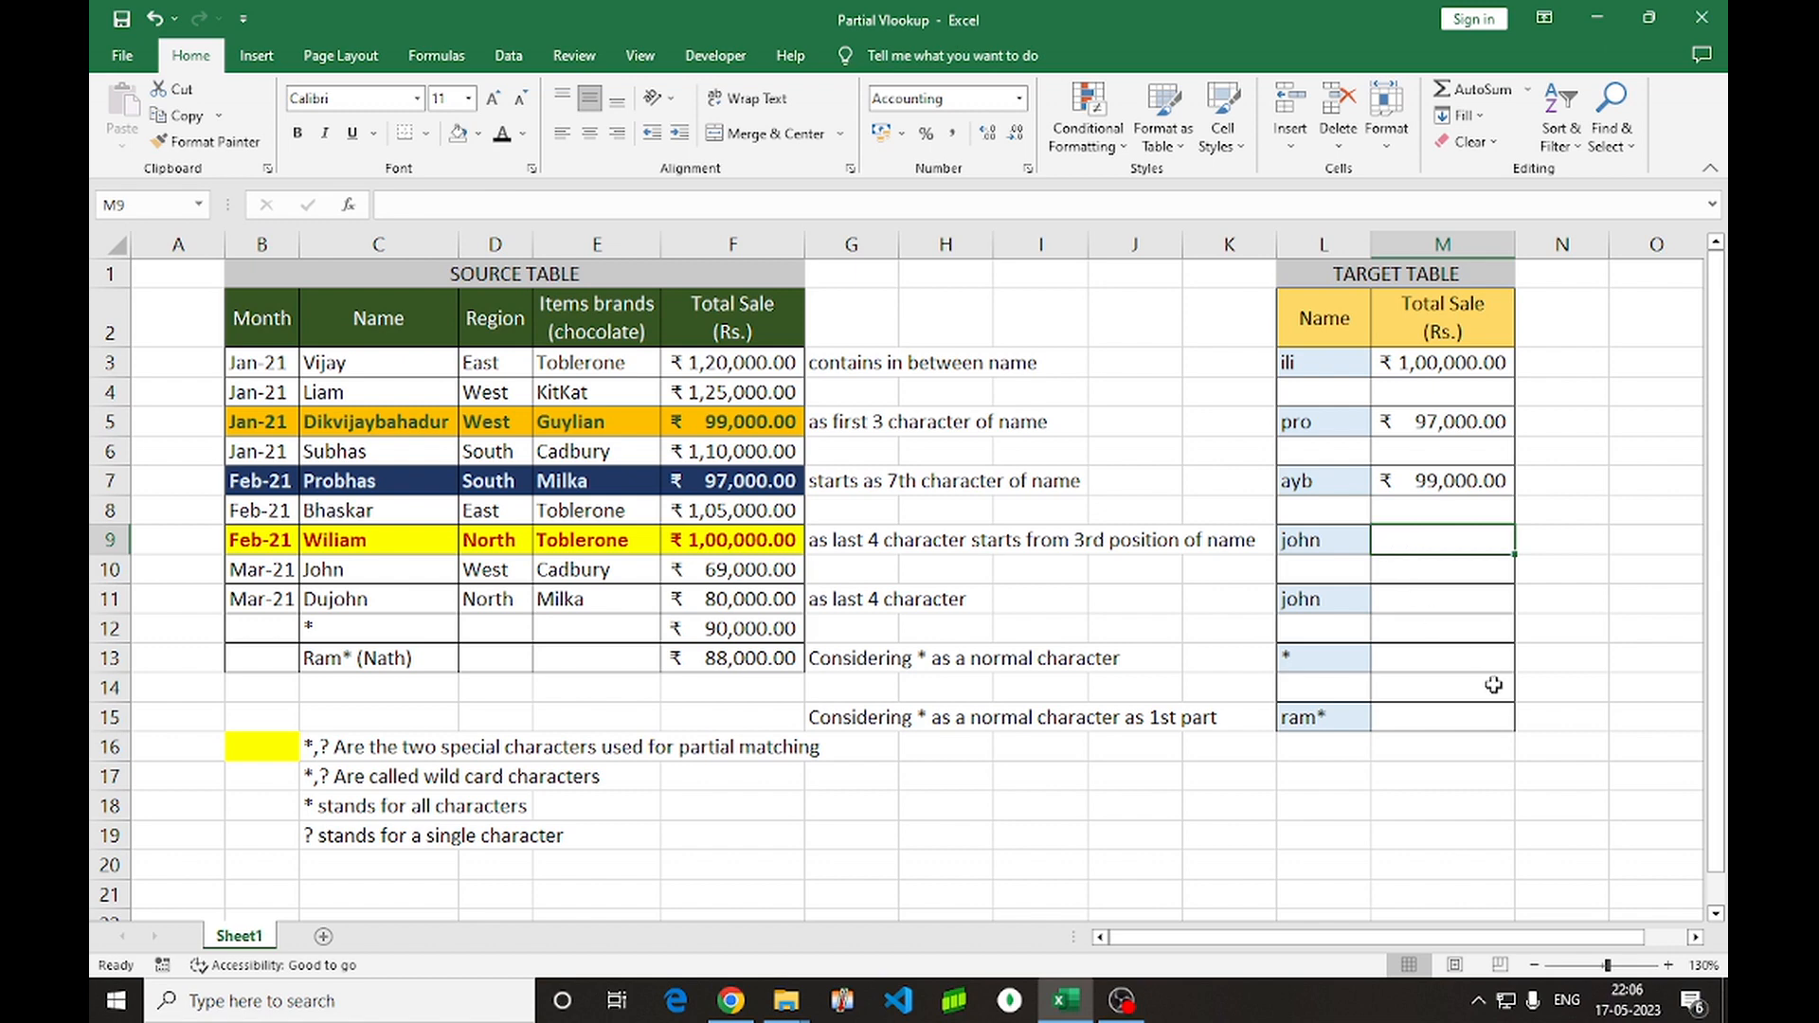
type("=vlo")
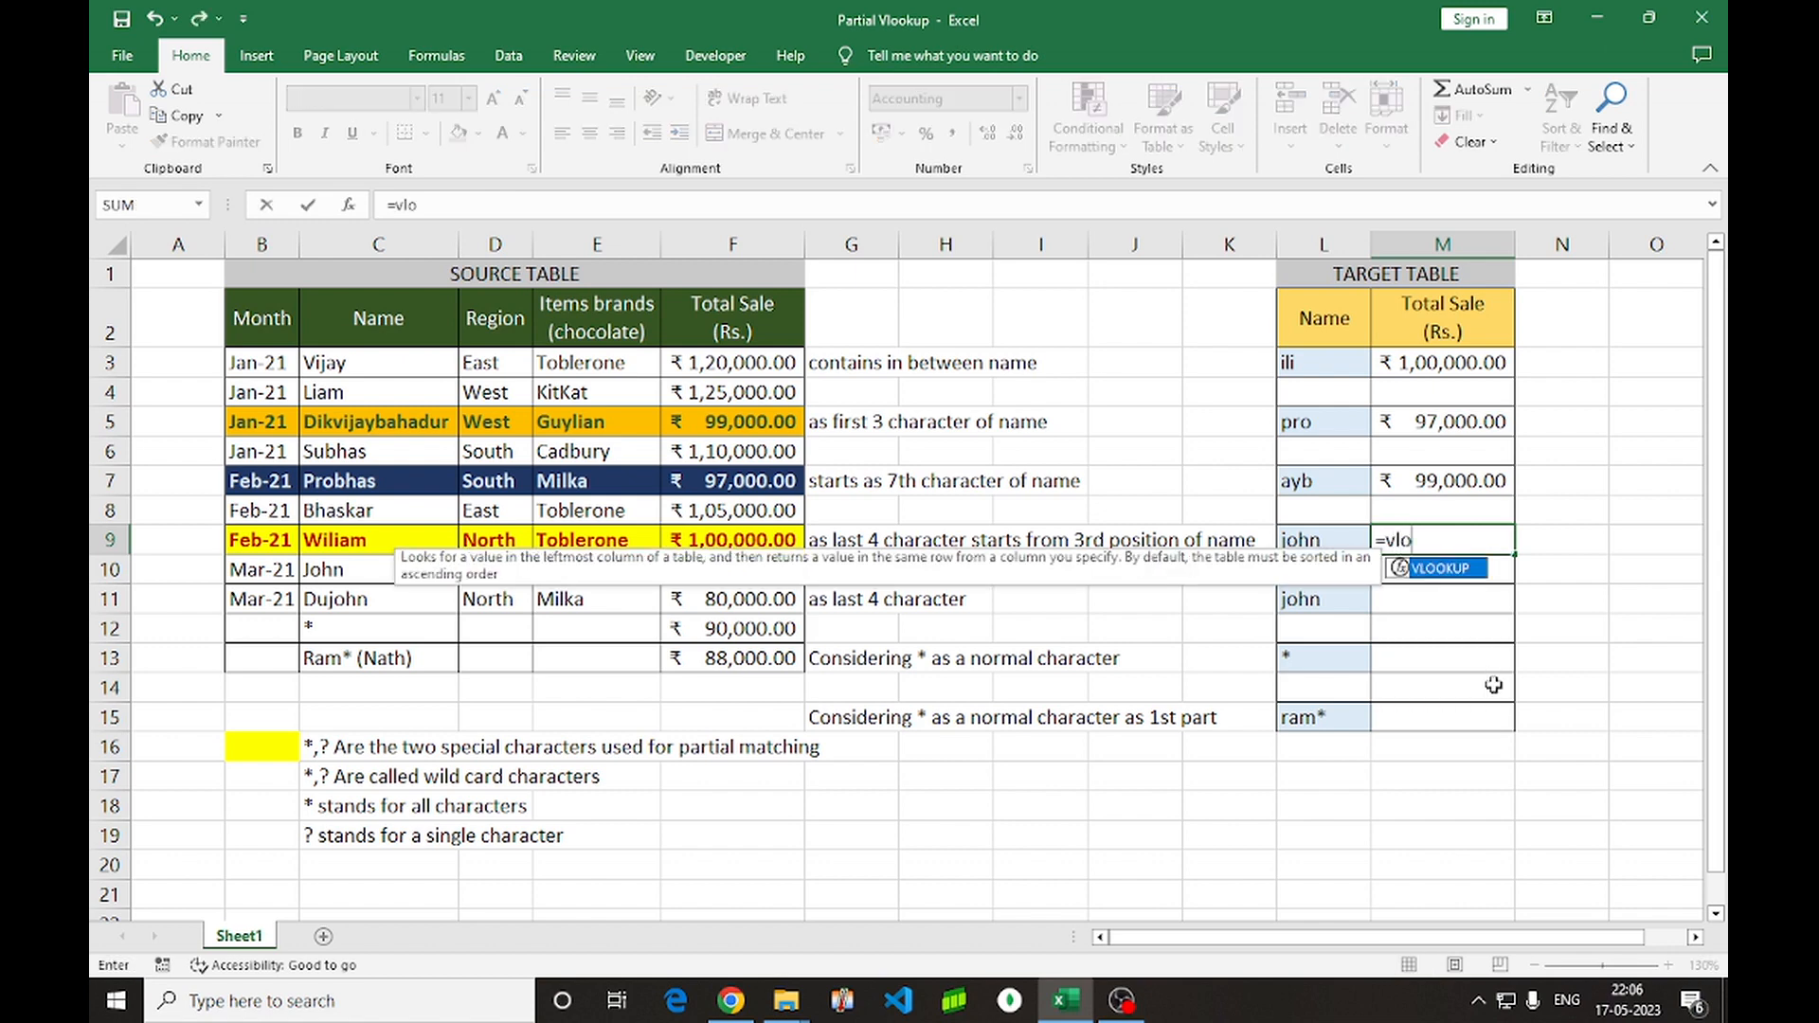
key("Tab")
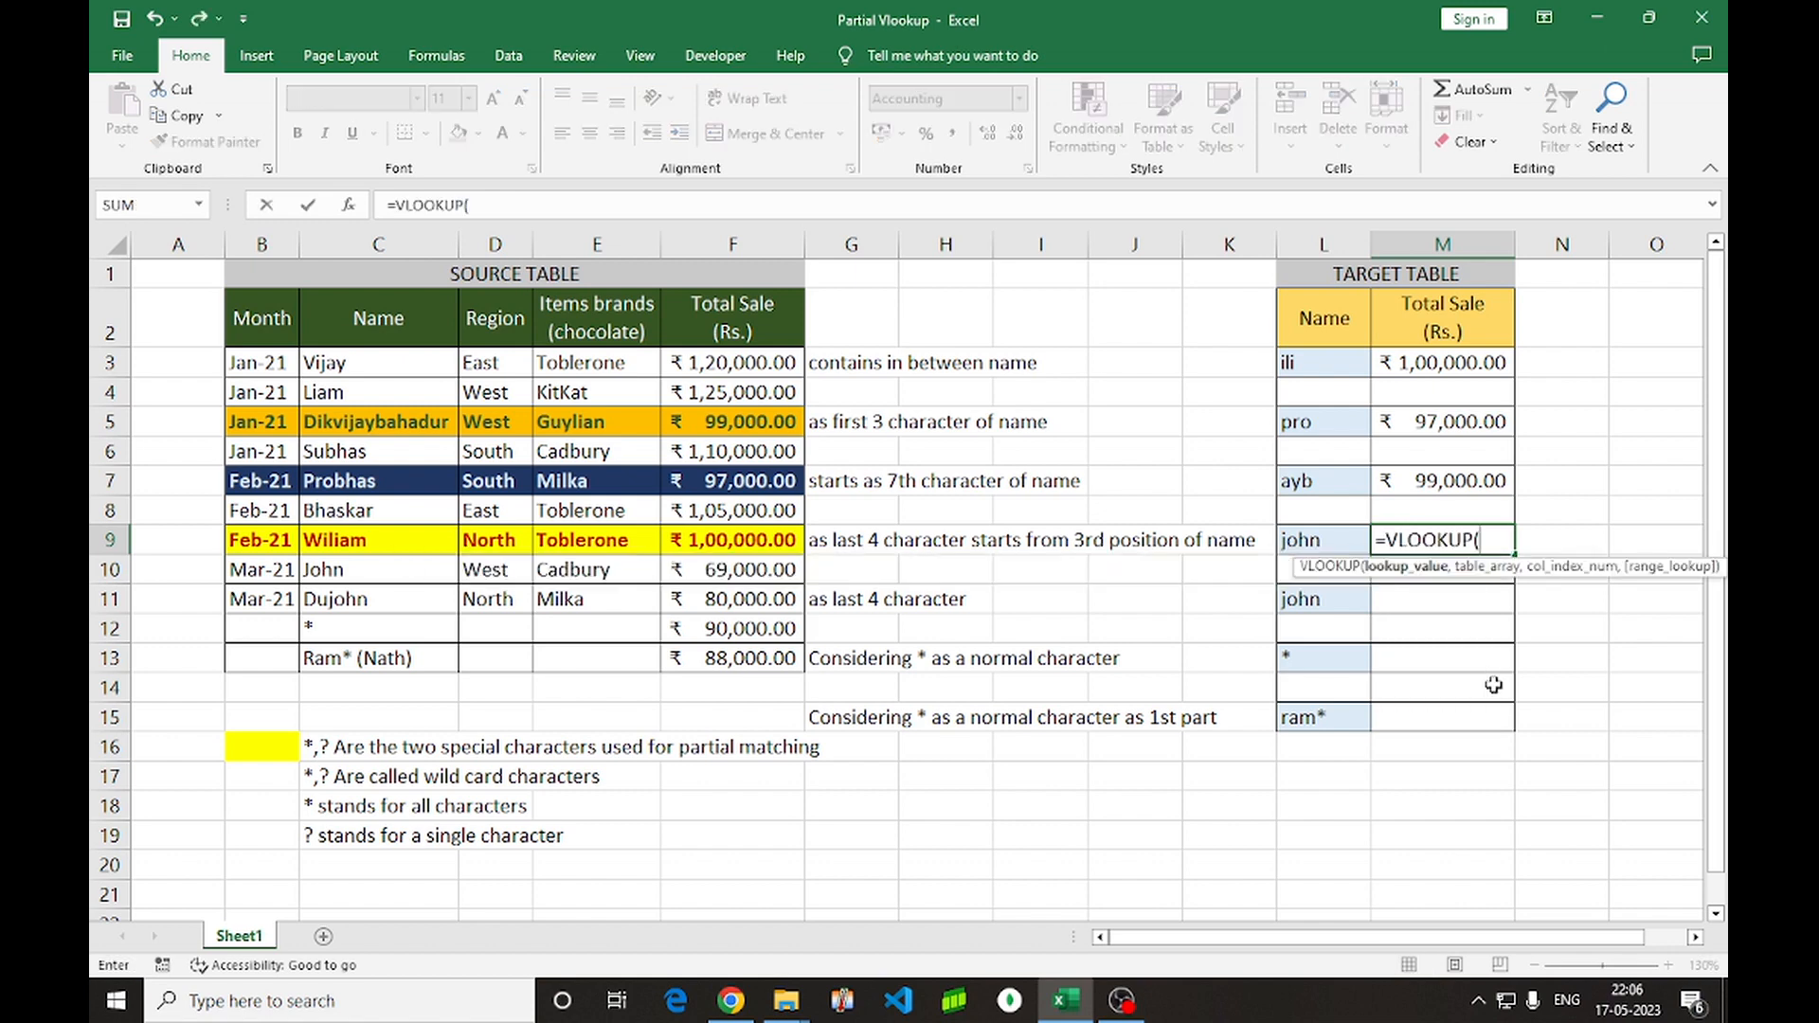
left_click(1315, 538)
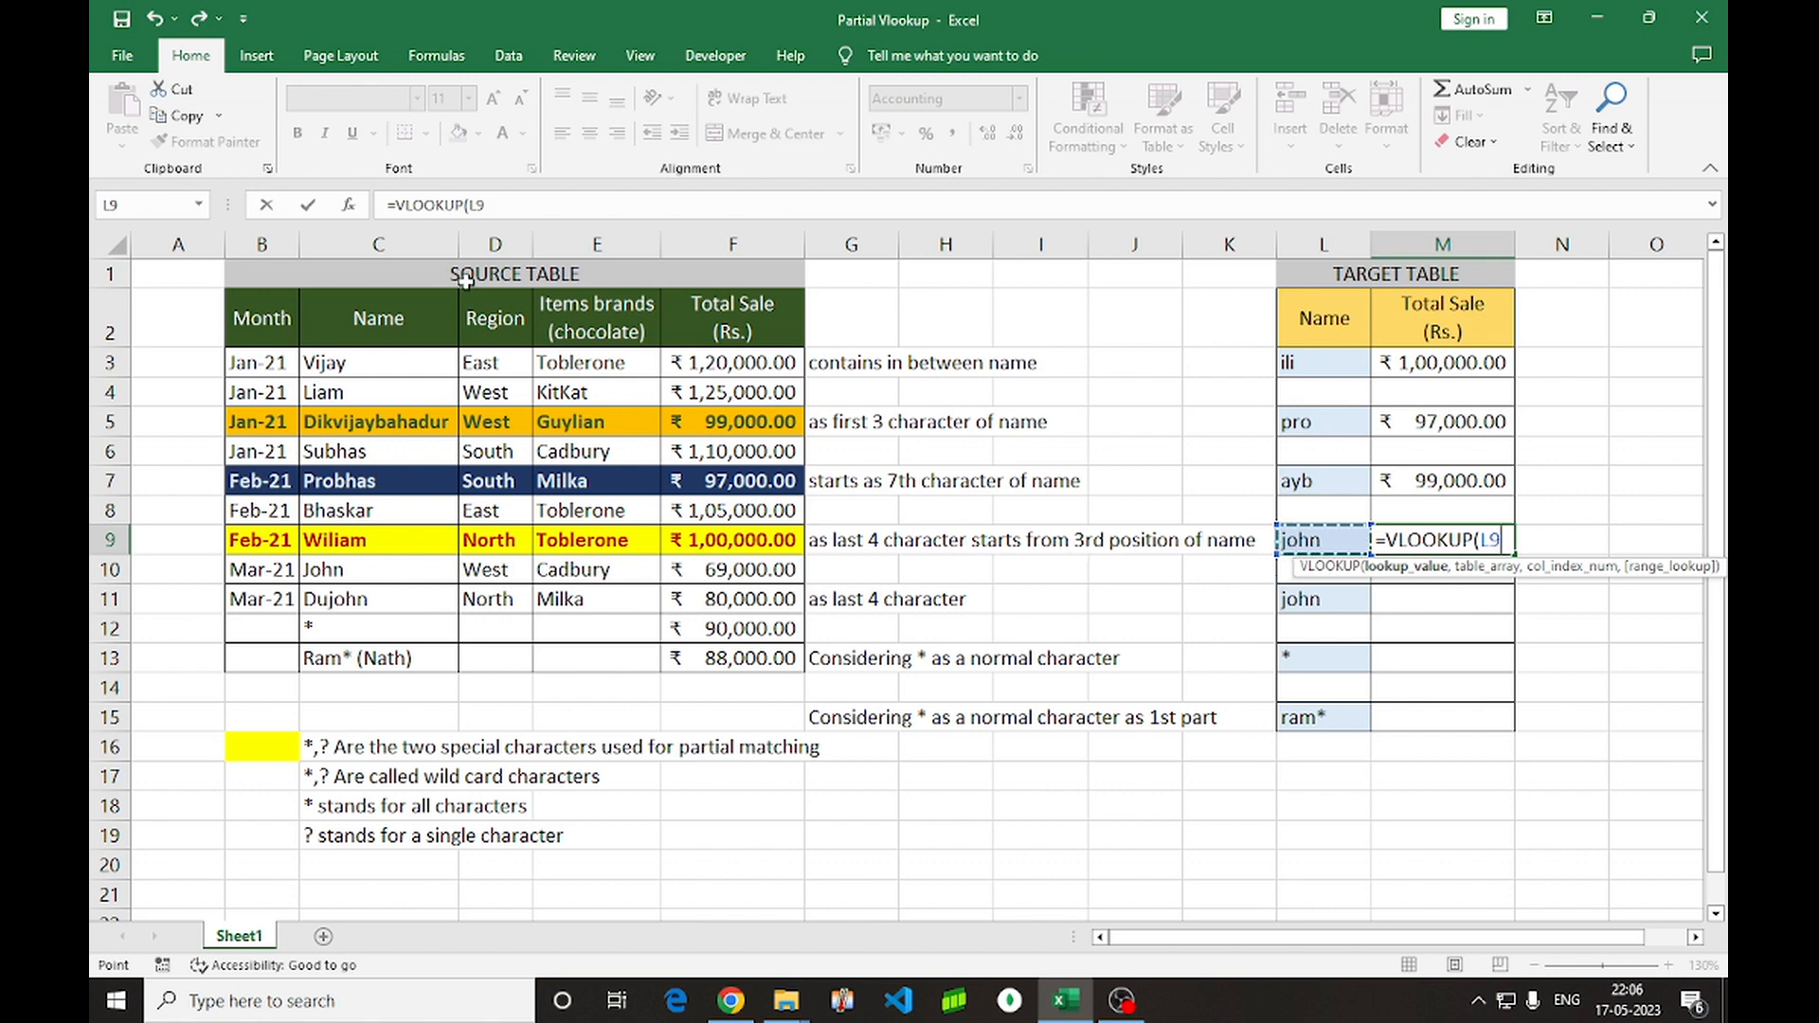
left_click(471, 210)
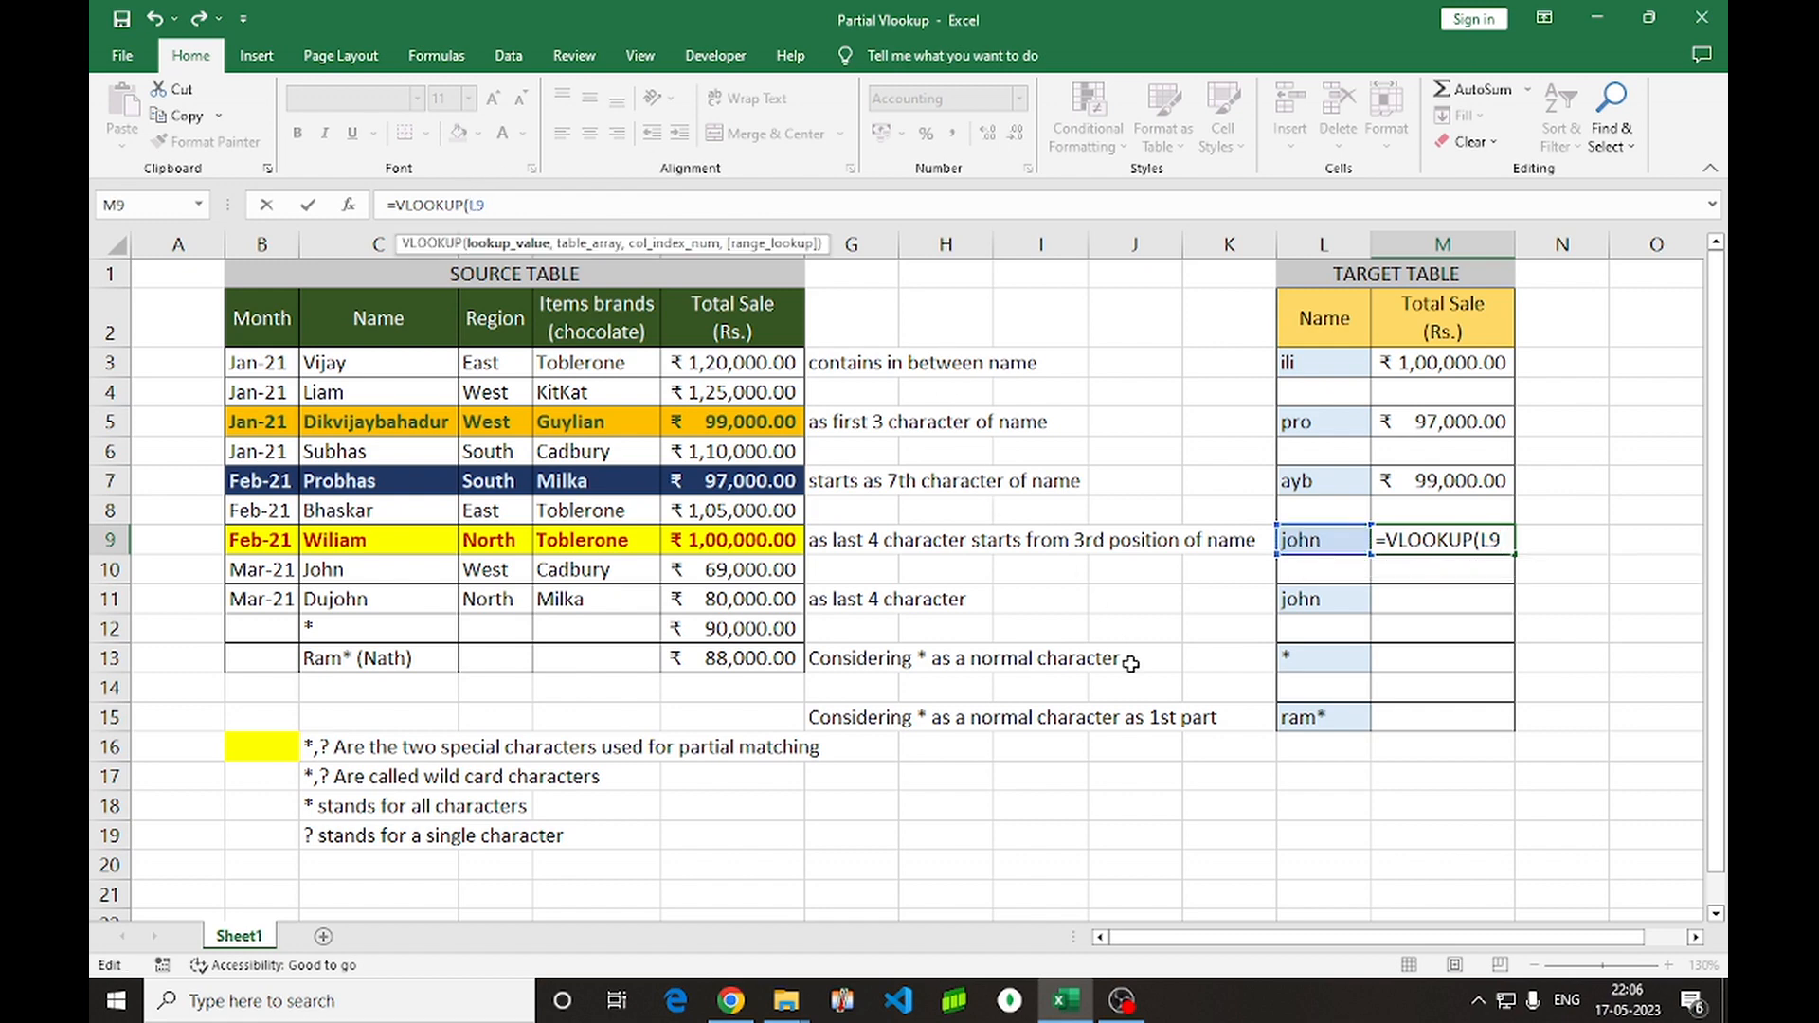
type("\"")
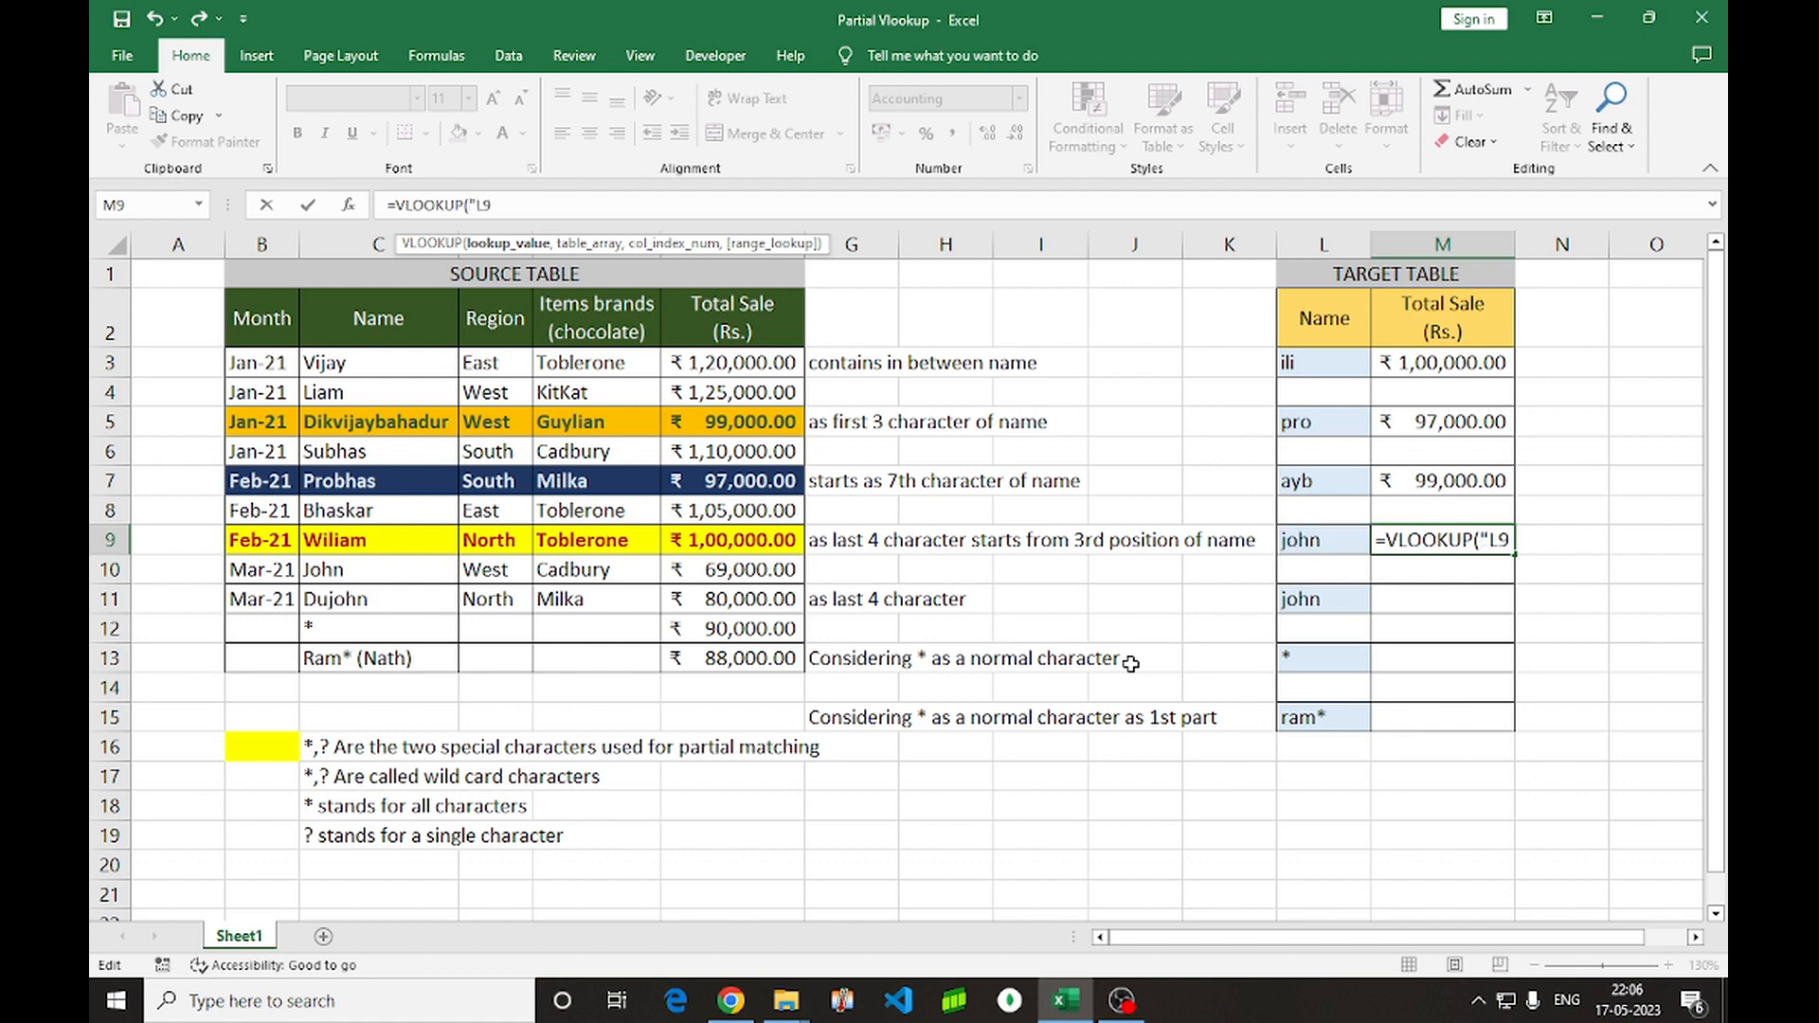
type("??\"&")
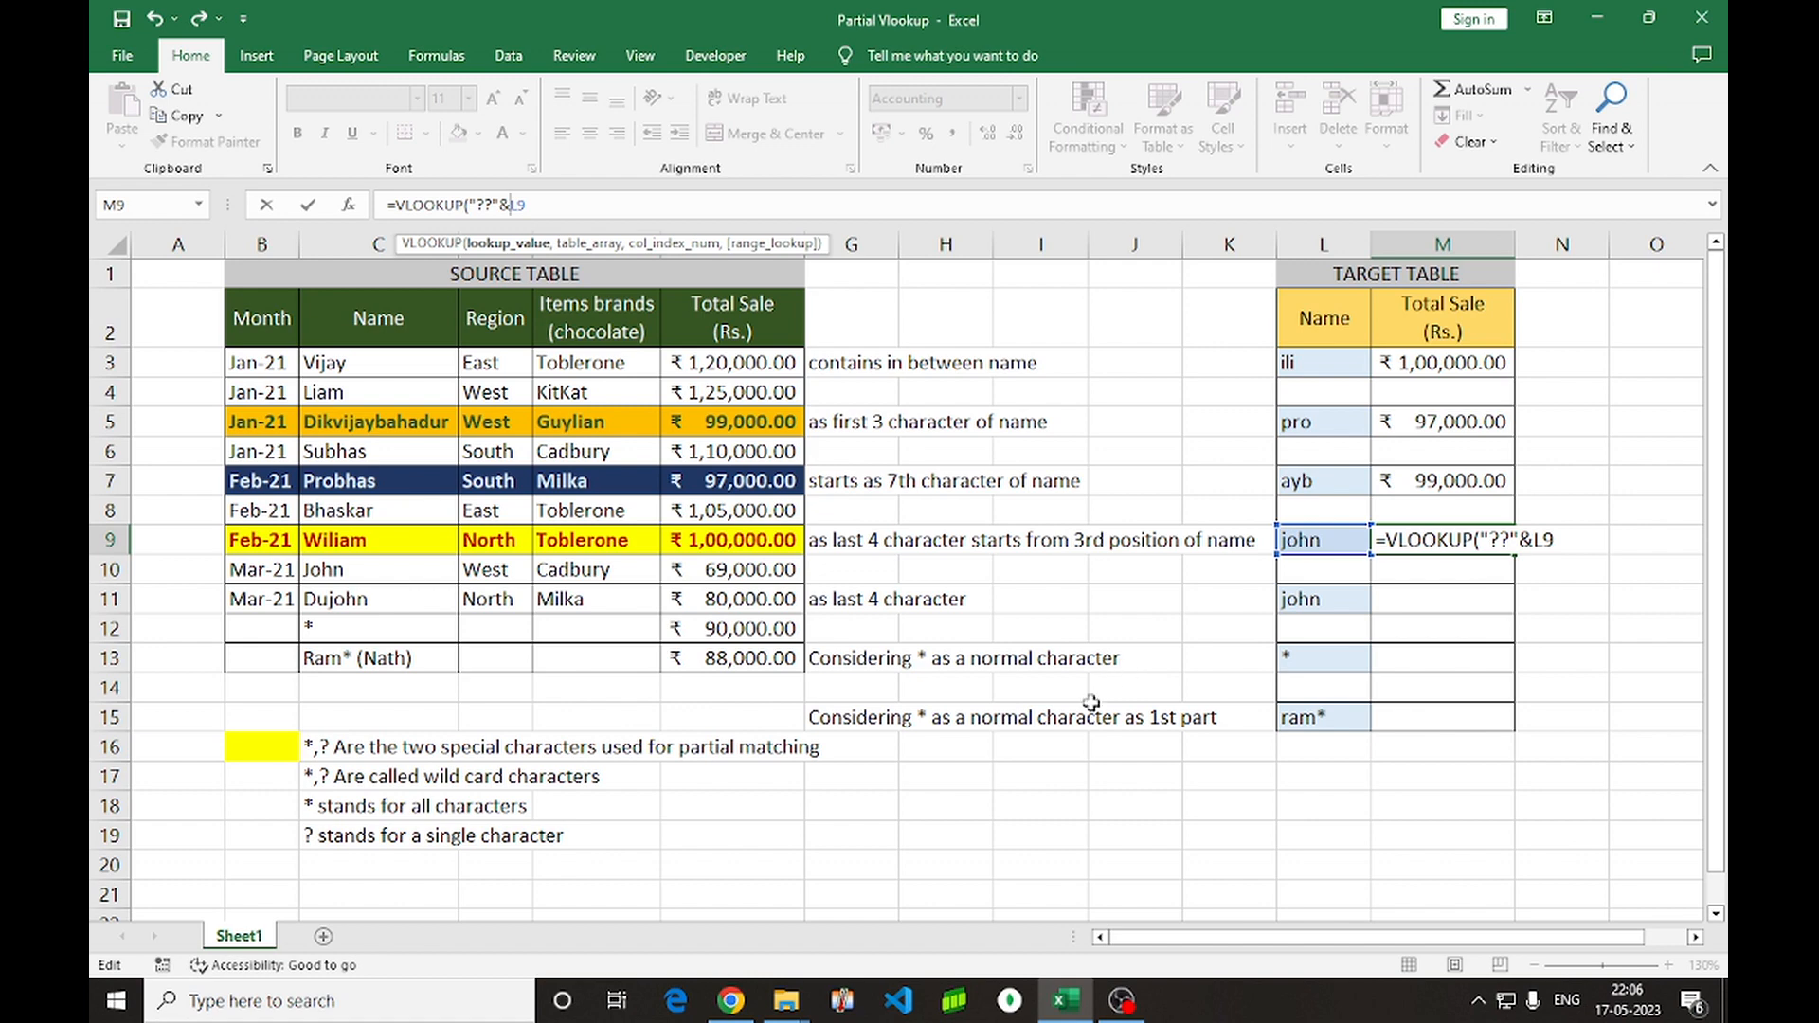
left_click(536, 202)
type("&\"*\",")
Finish the M9 formula as =VLOOKUP("??"&L9&"*",C2:F13,4,0)
left_click(379, 314)
key("shift+Right")
key("shift+Right")
key("shift+Right")
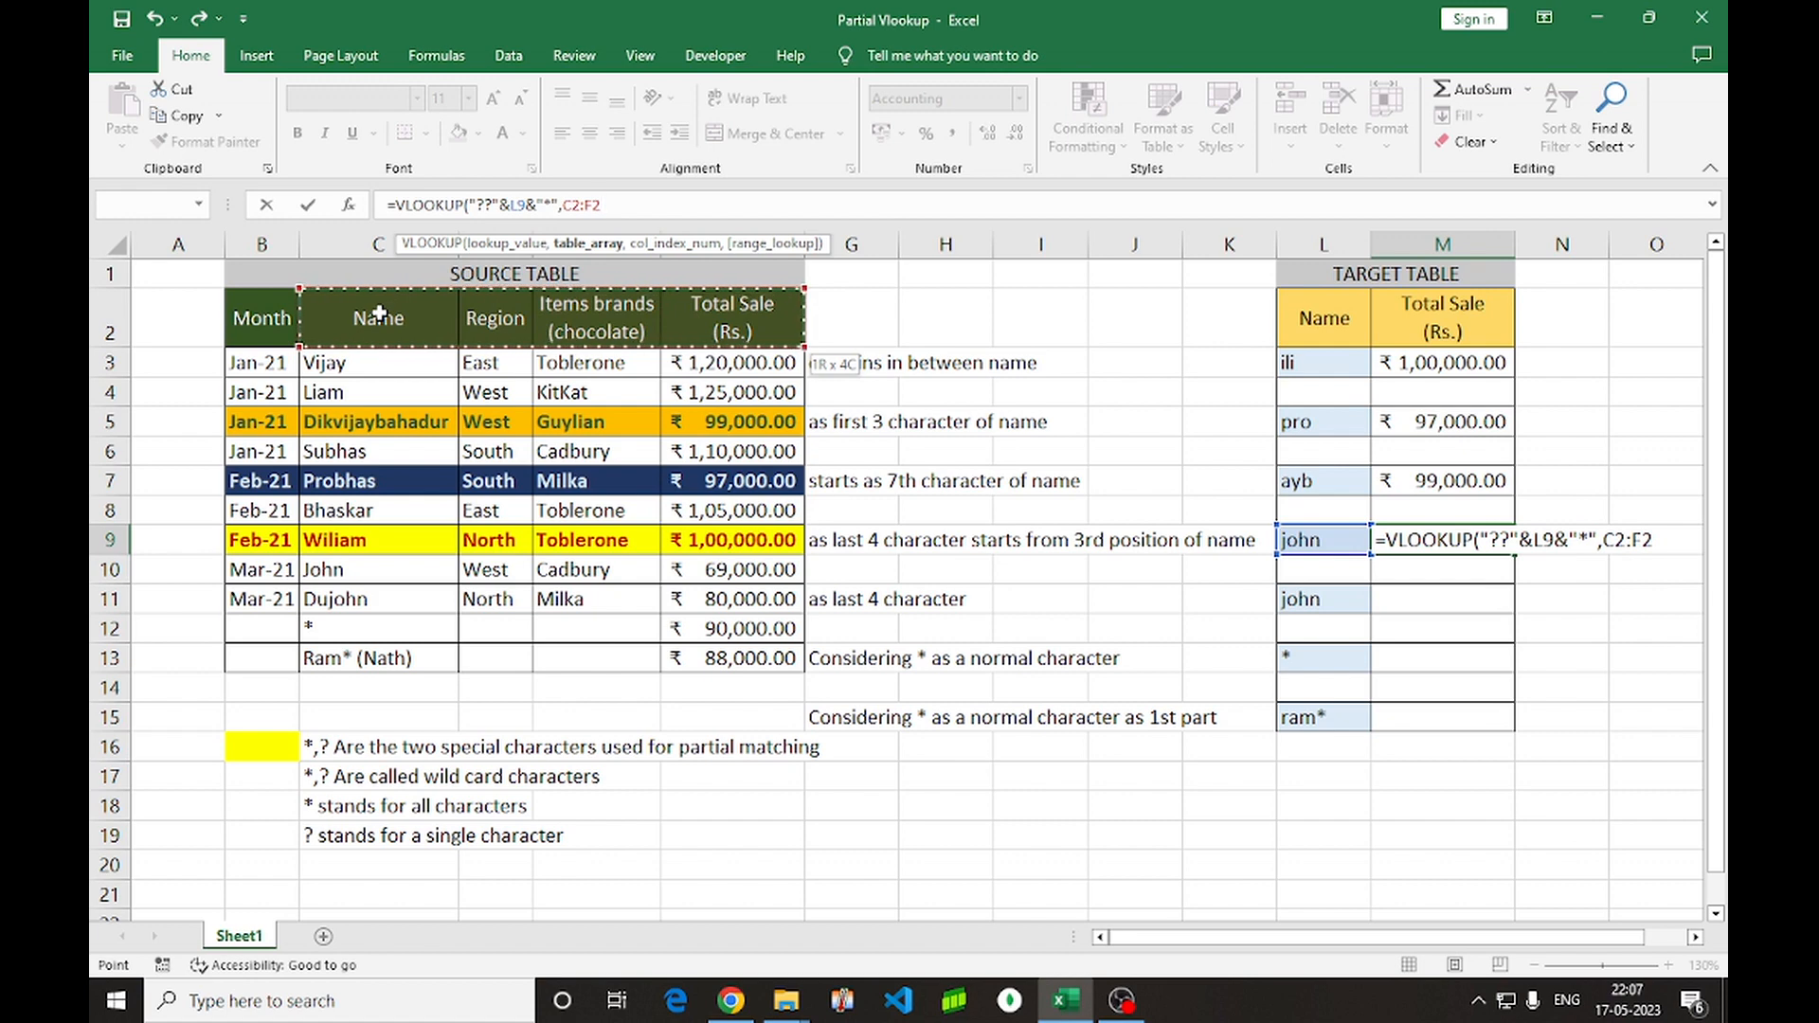
key("ctrl+shift+Down")
type(",")
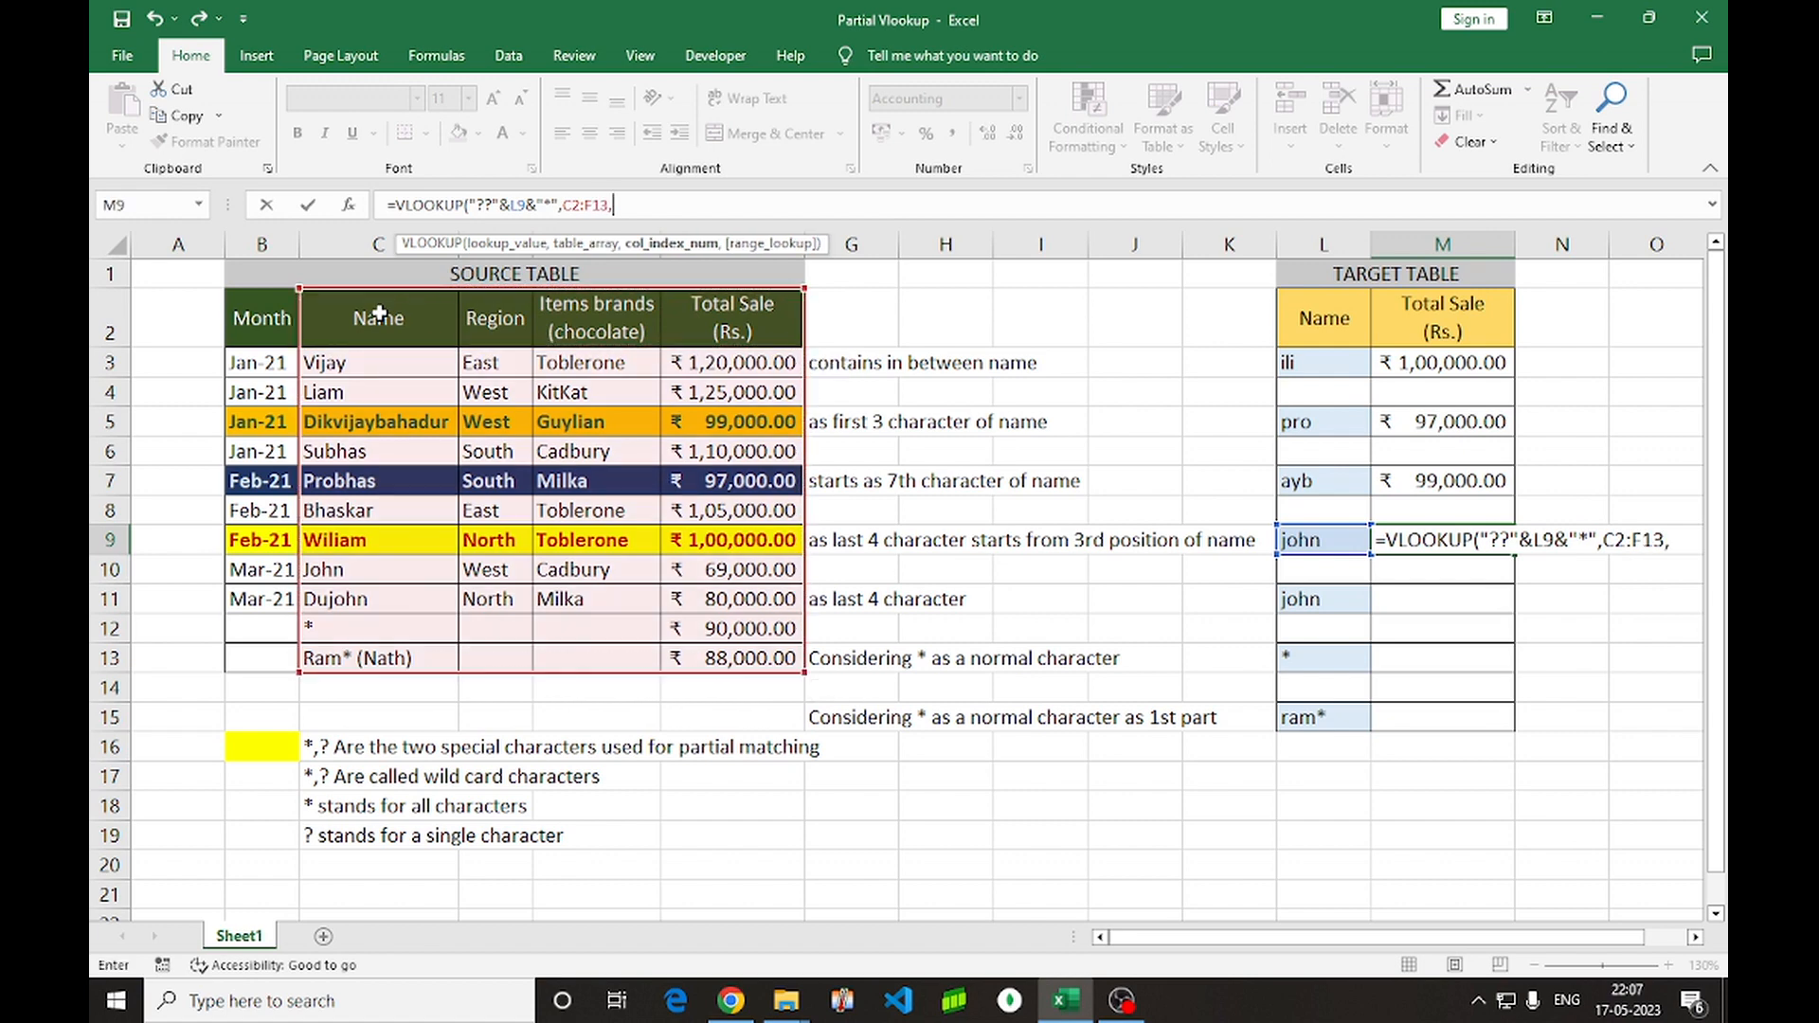
type("4,")
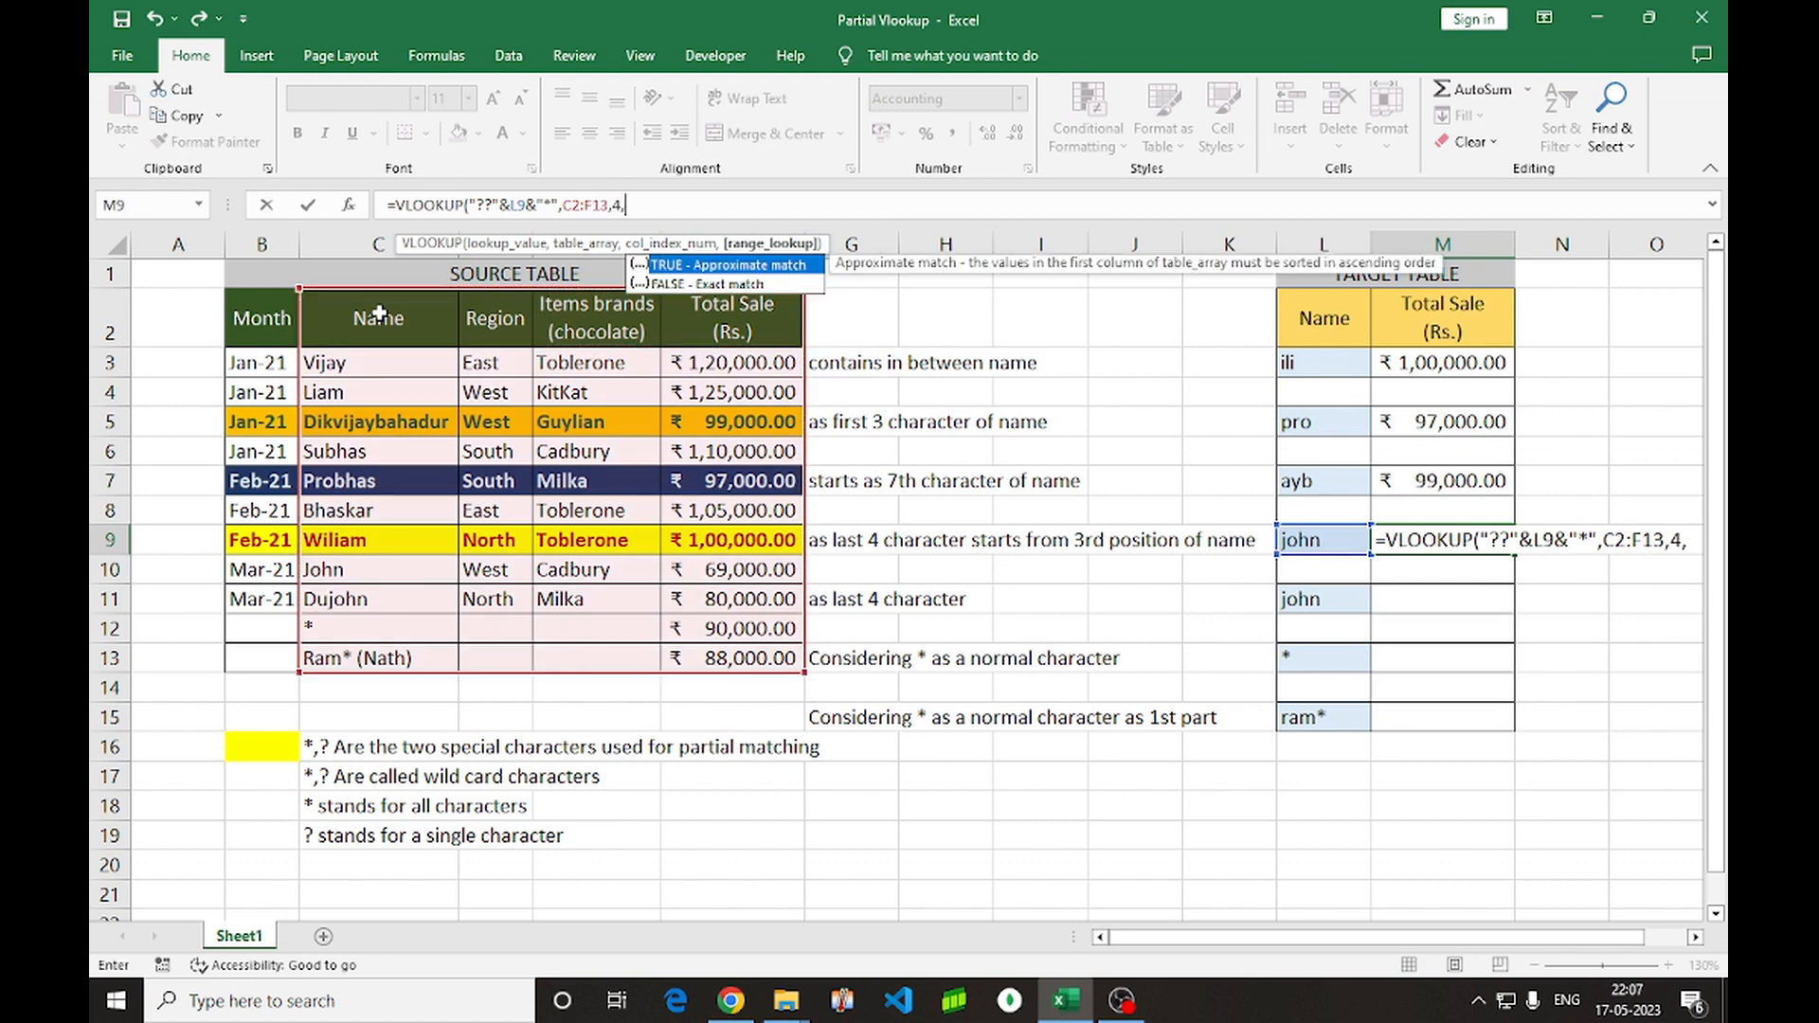
type("0)")
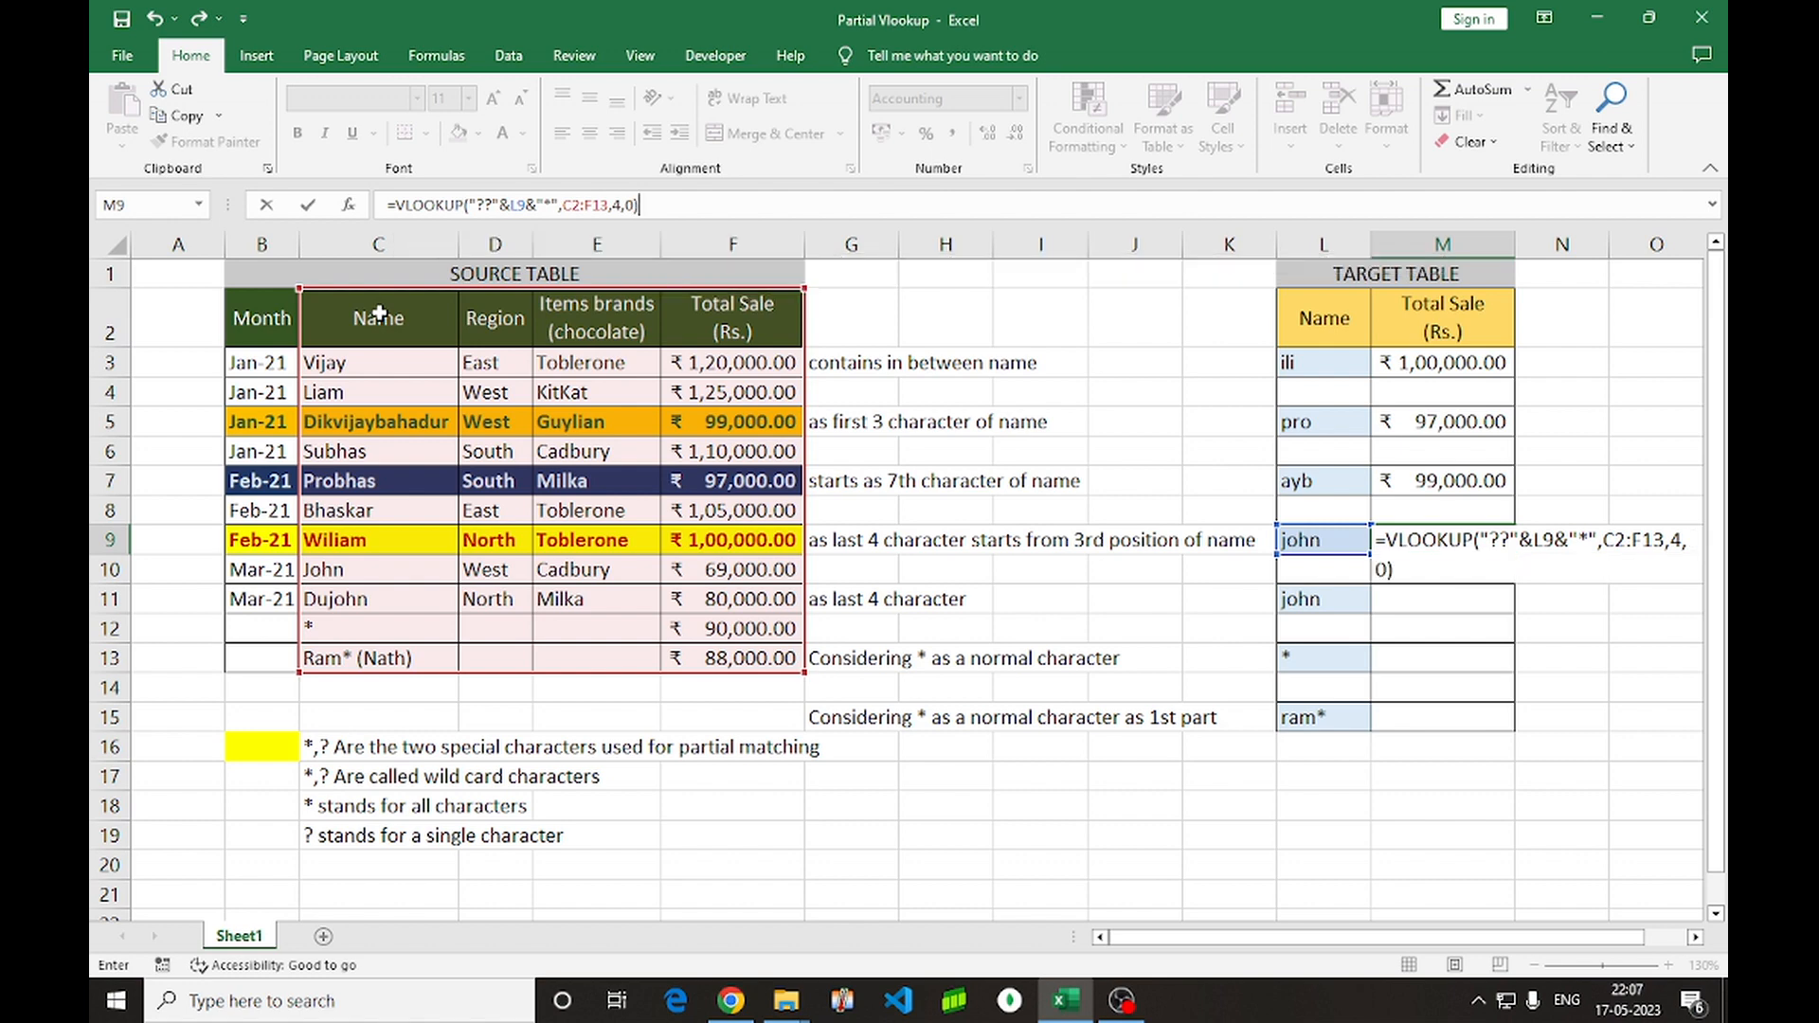
key("Return")
key("Up")
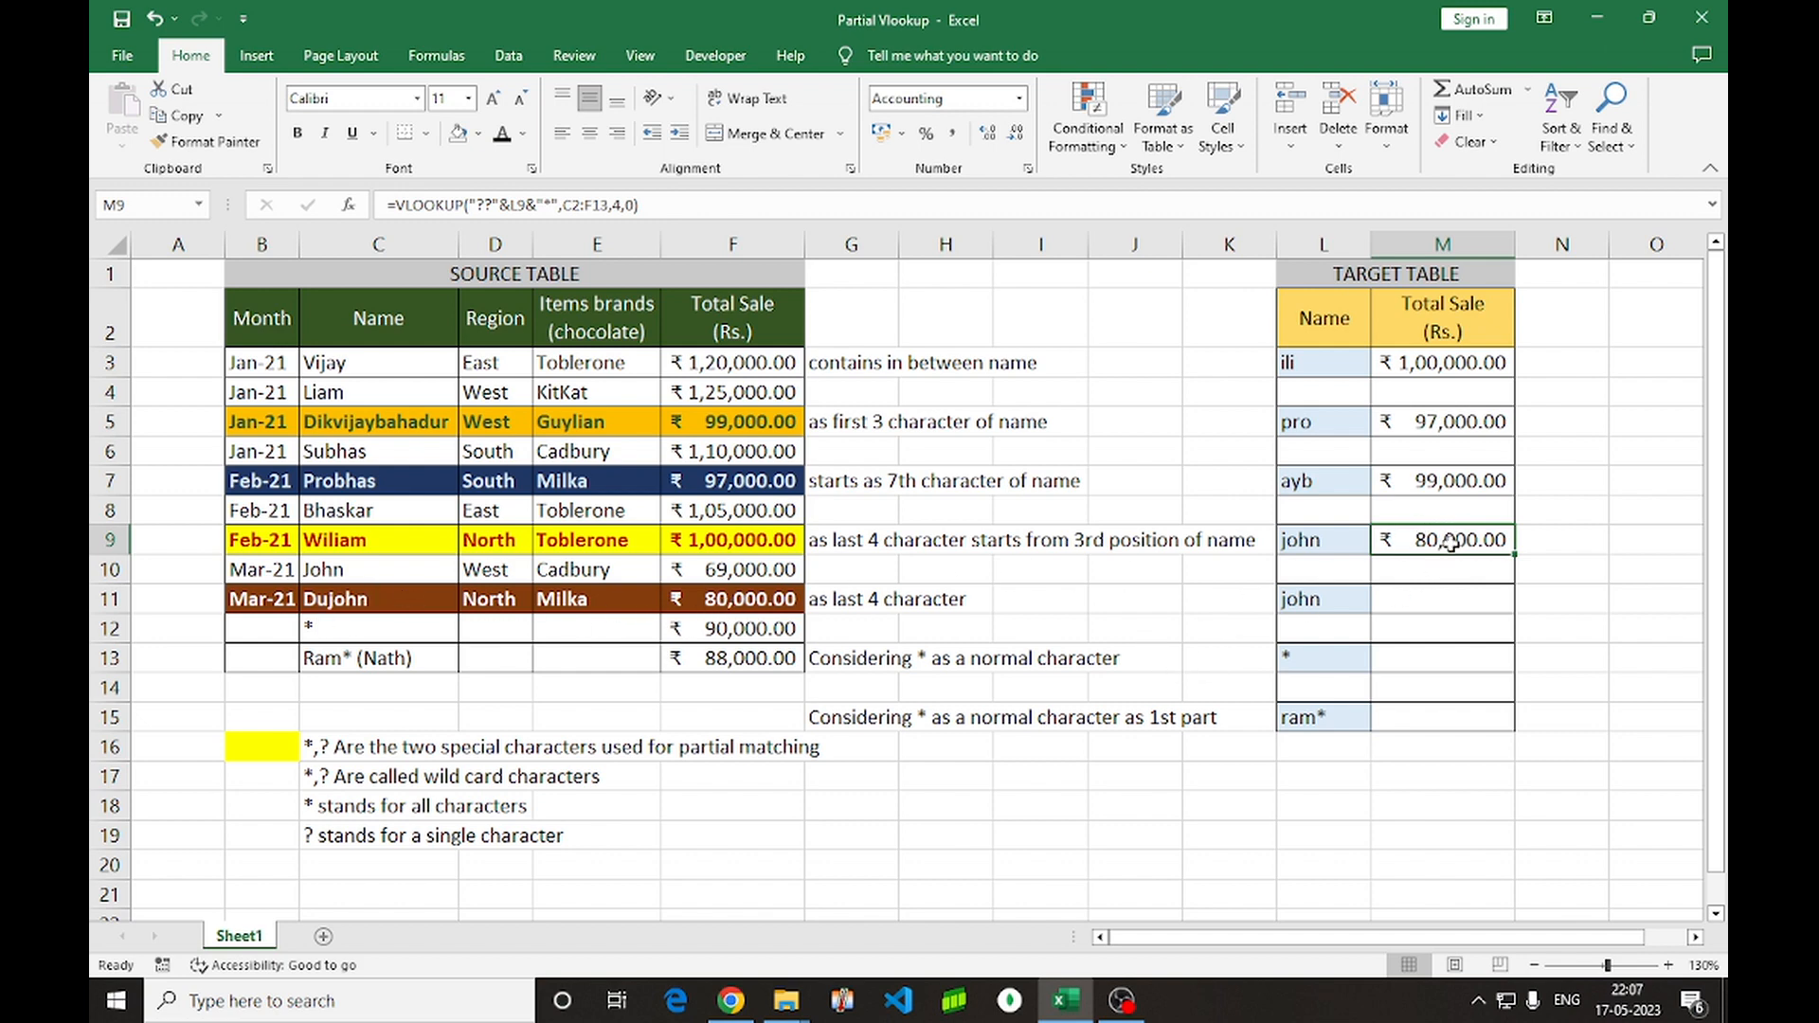
Begin a VLOOKUP formula in M11 with the lookup value "*"&L11 to match the last four characters of the name
left_click(1445, 599)
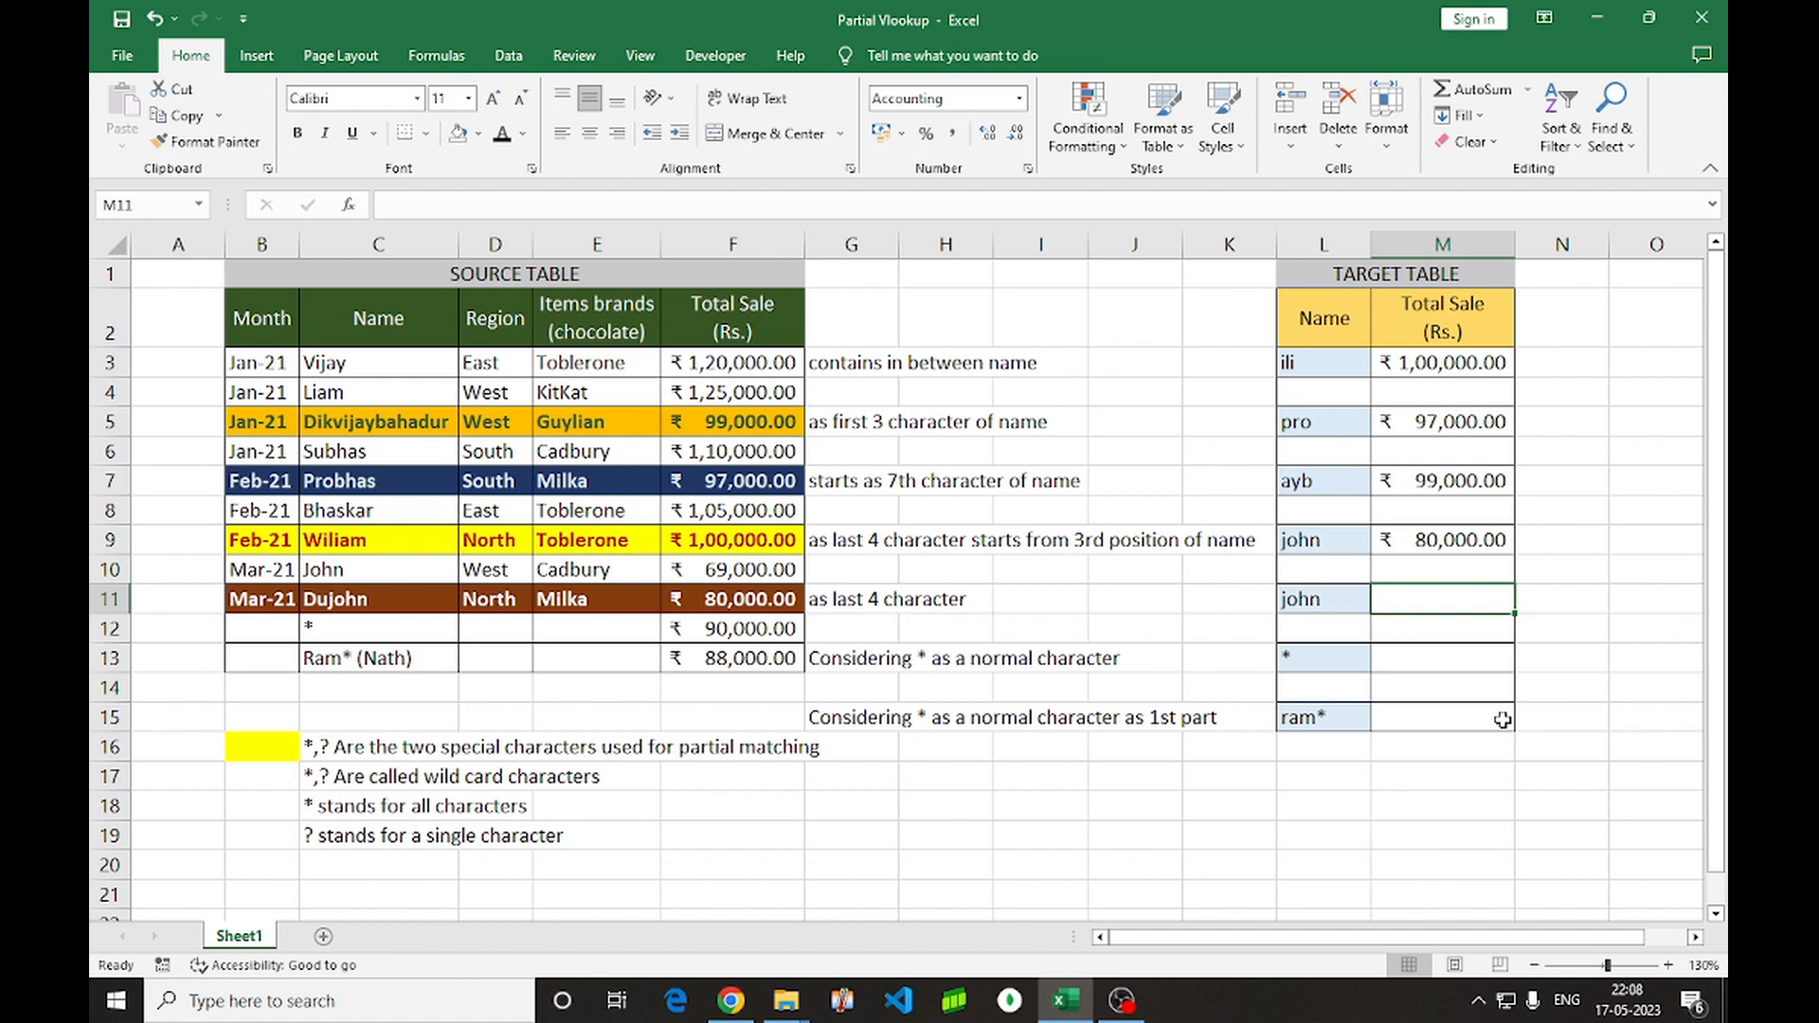
type("=")
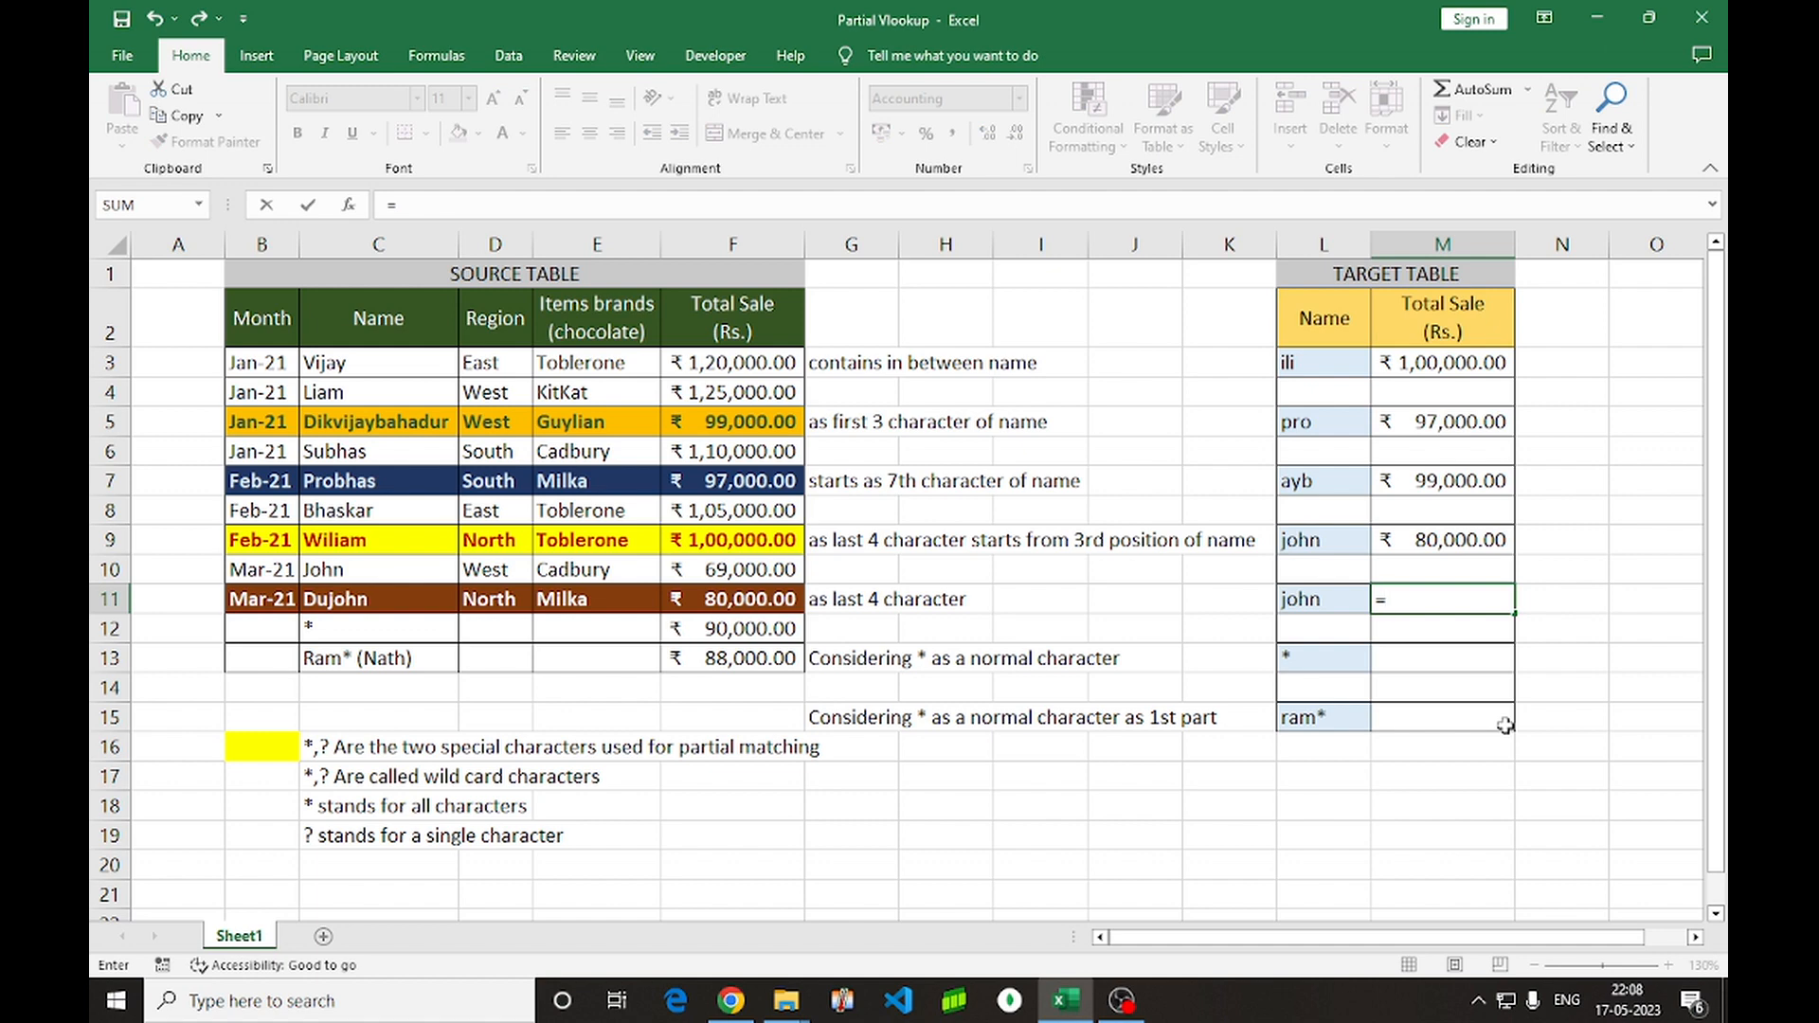
type("vlo")
key("Tab")
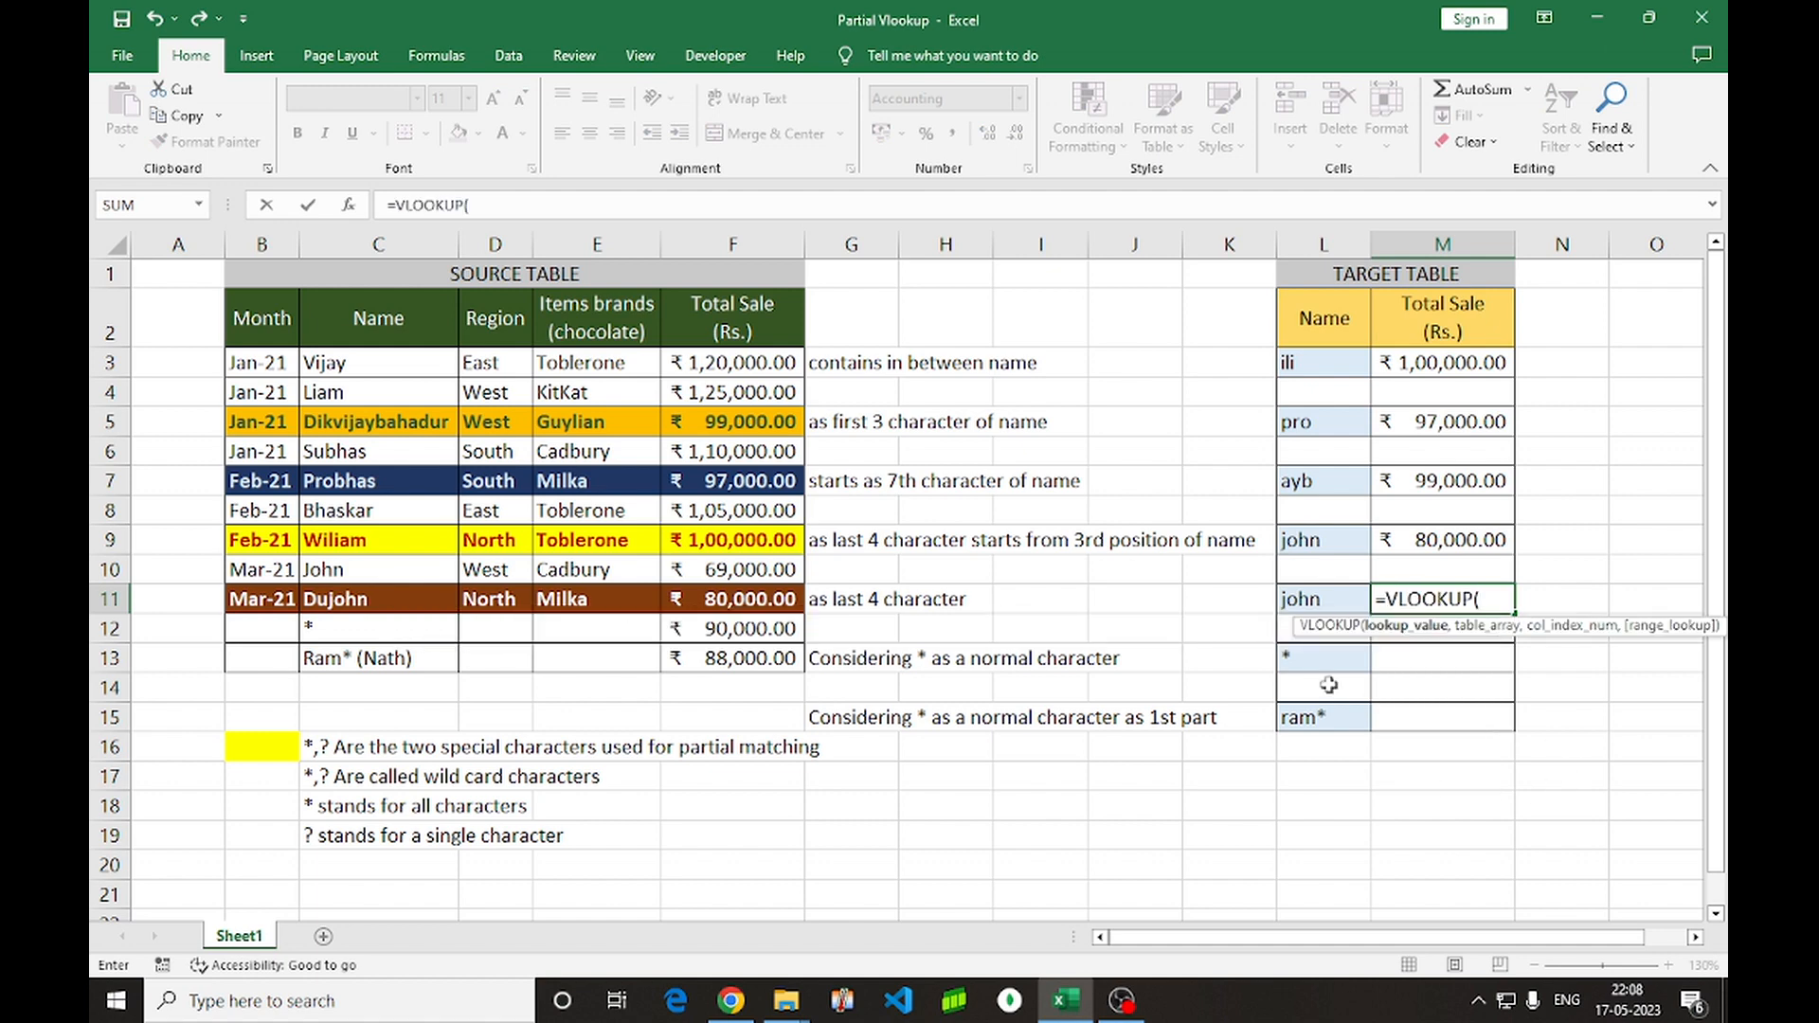
left_click(1296, 606)
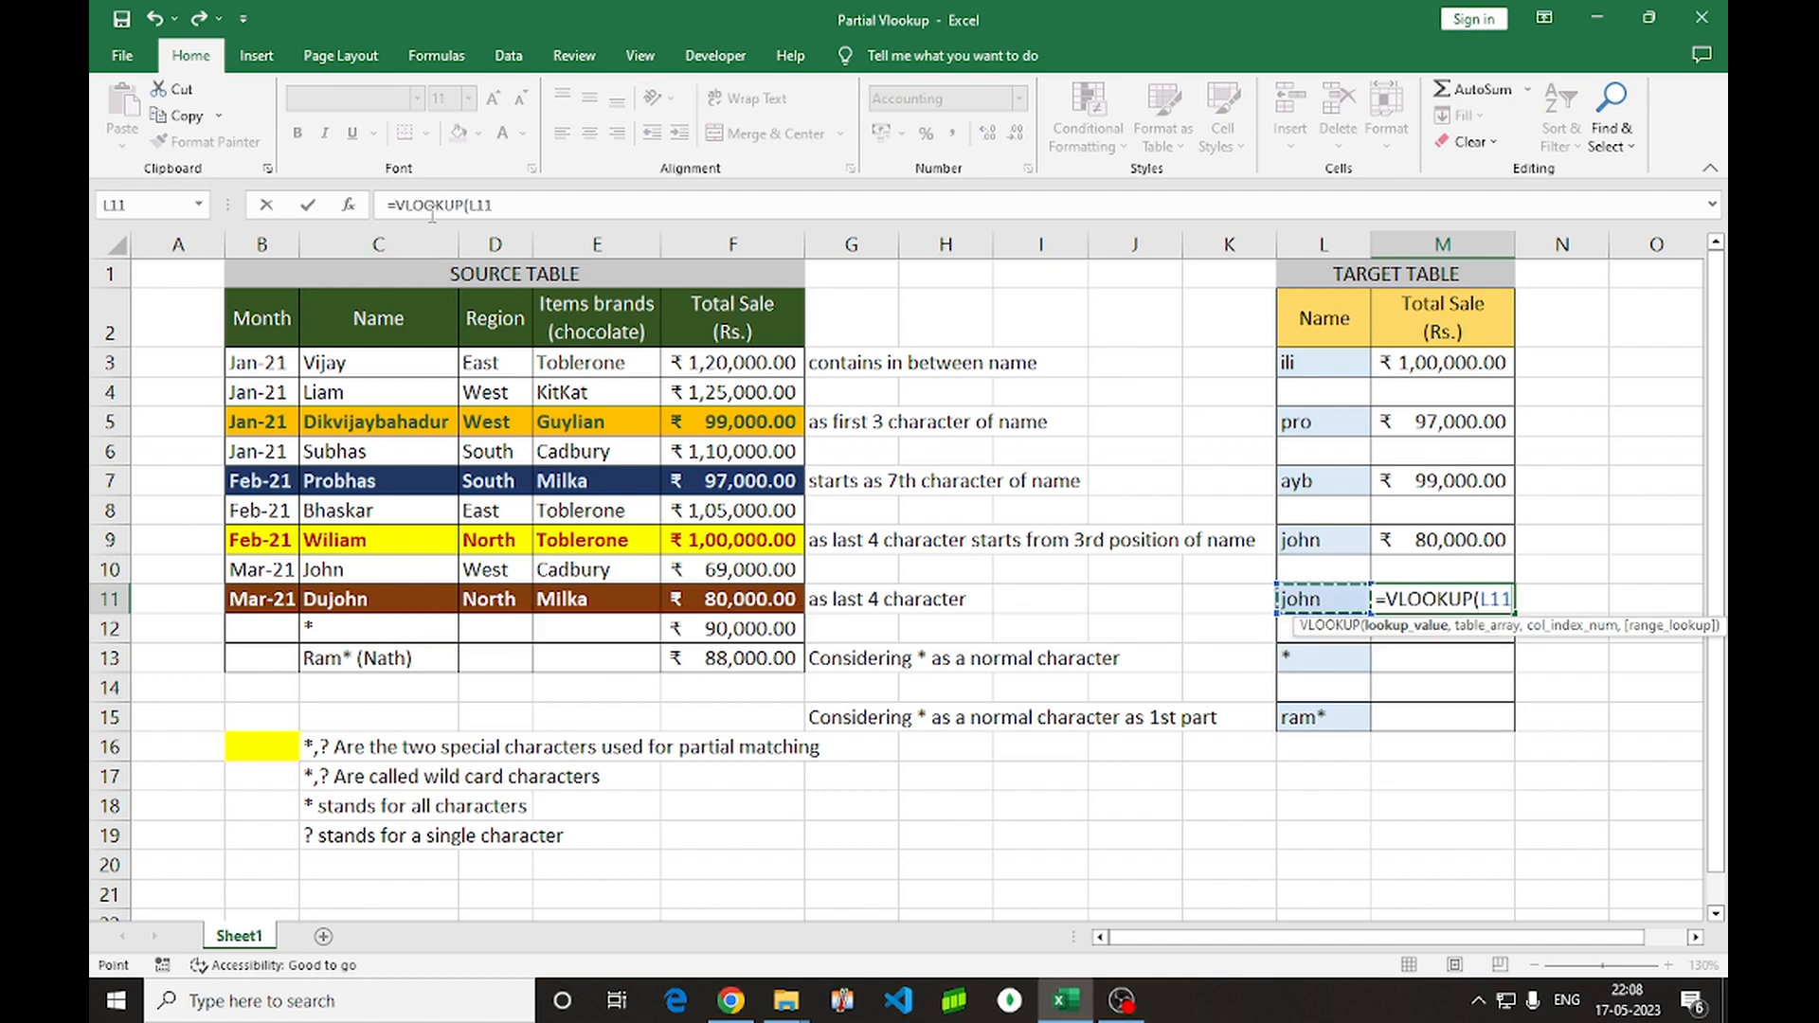
left_click(469, 205)
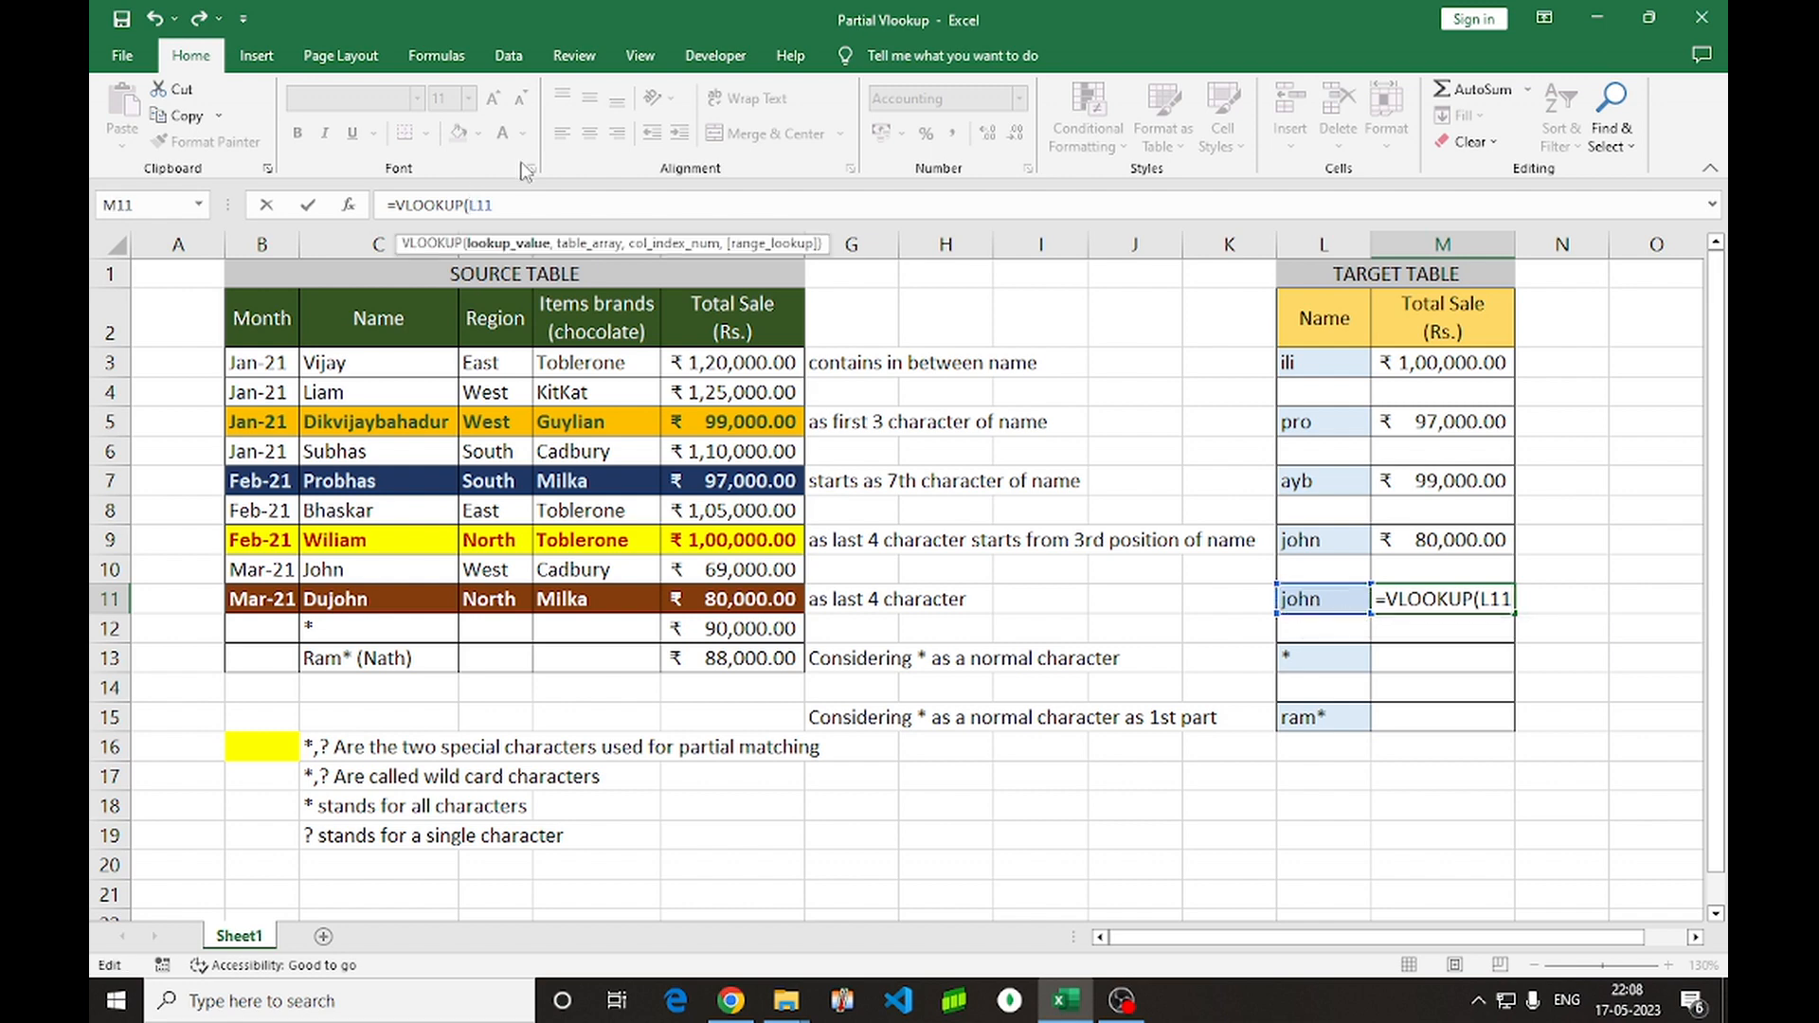
type("\"*")
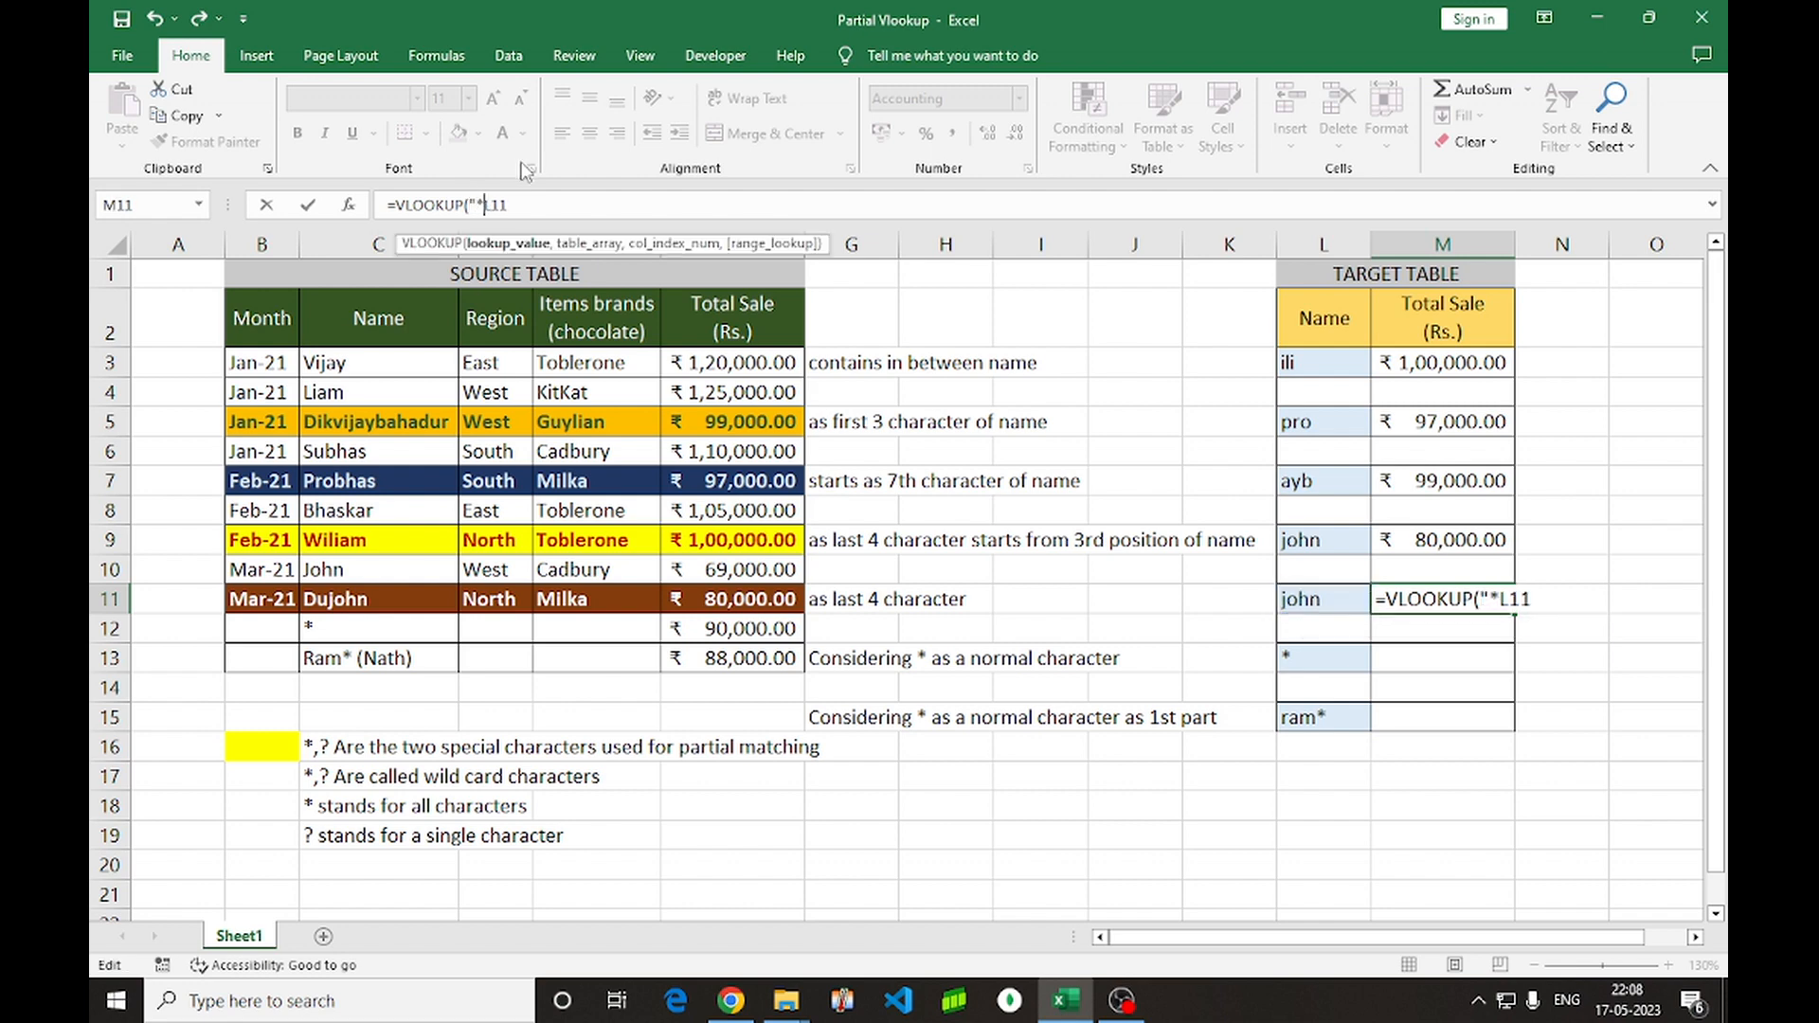
type("\"&L11")
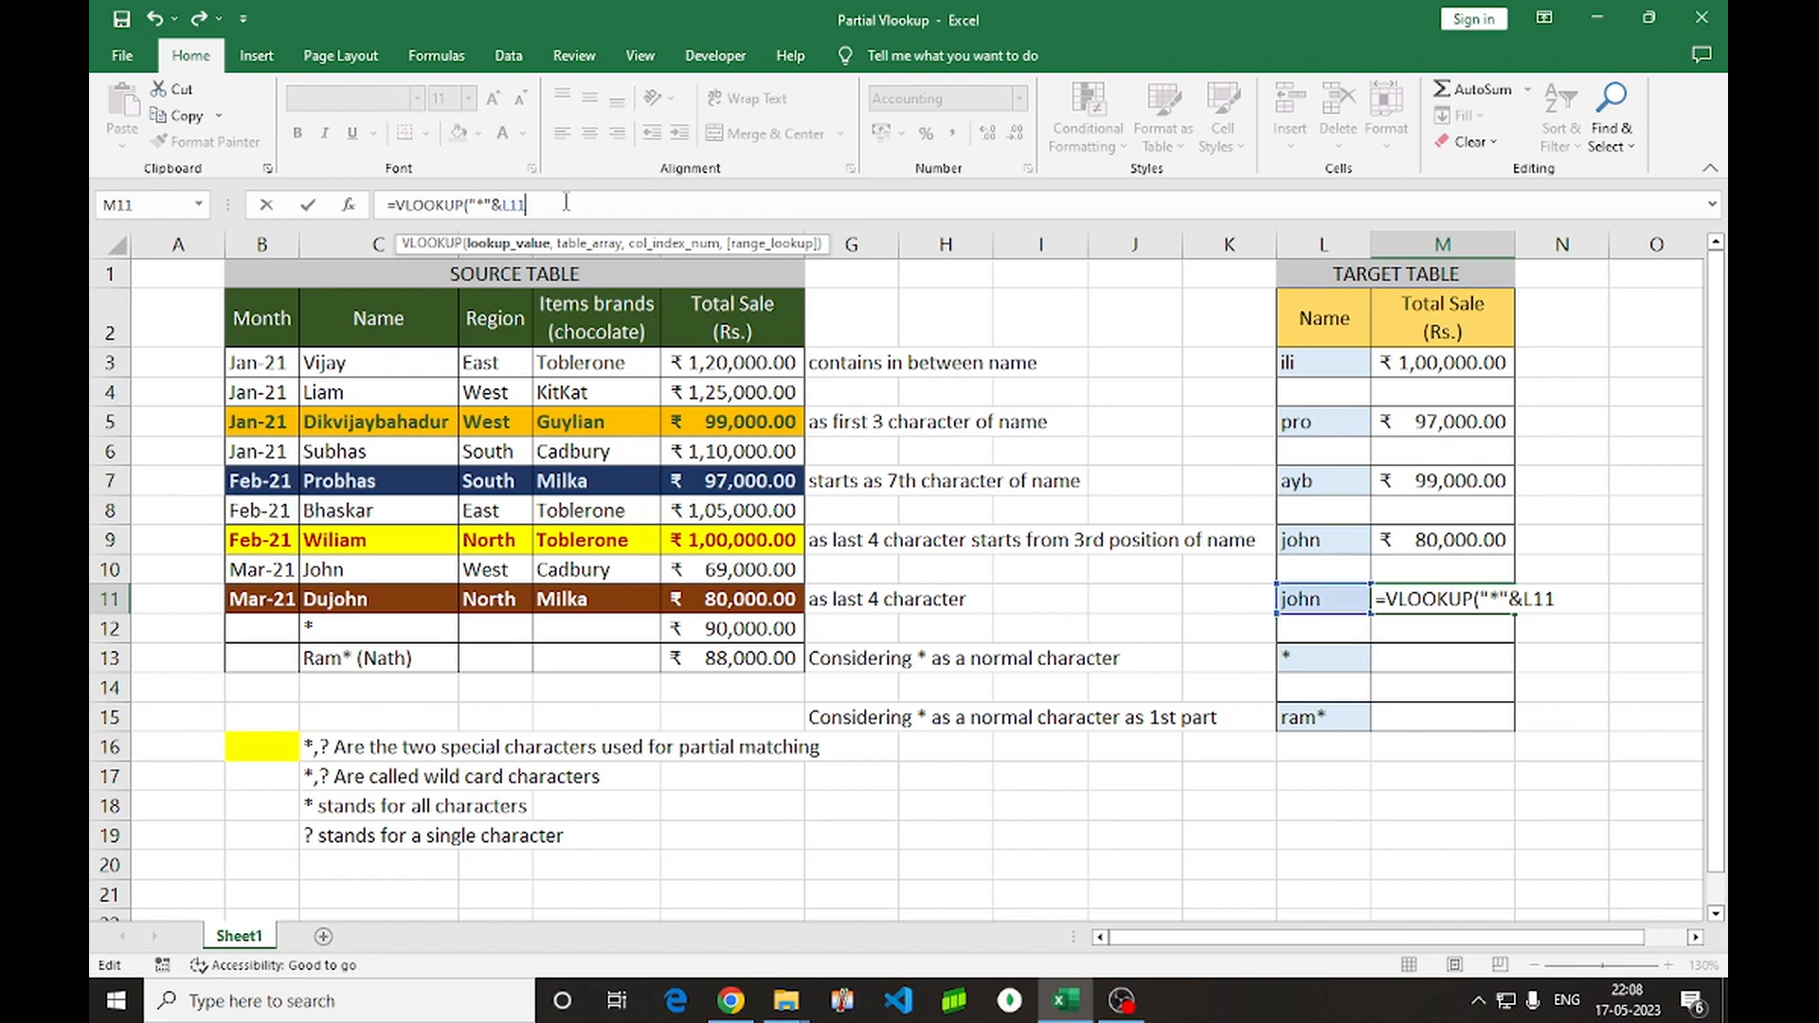
type(",")
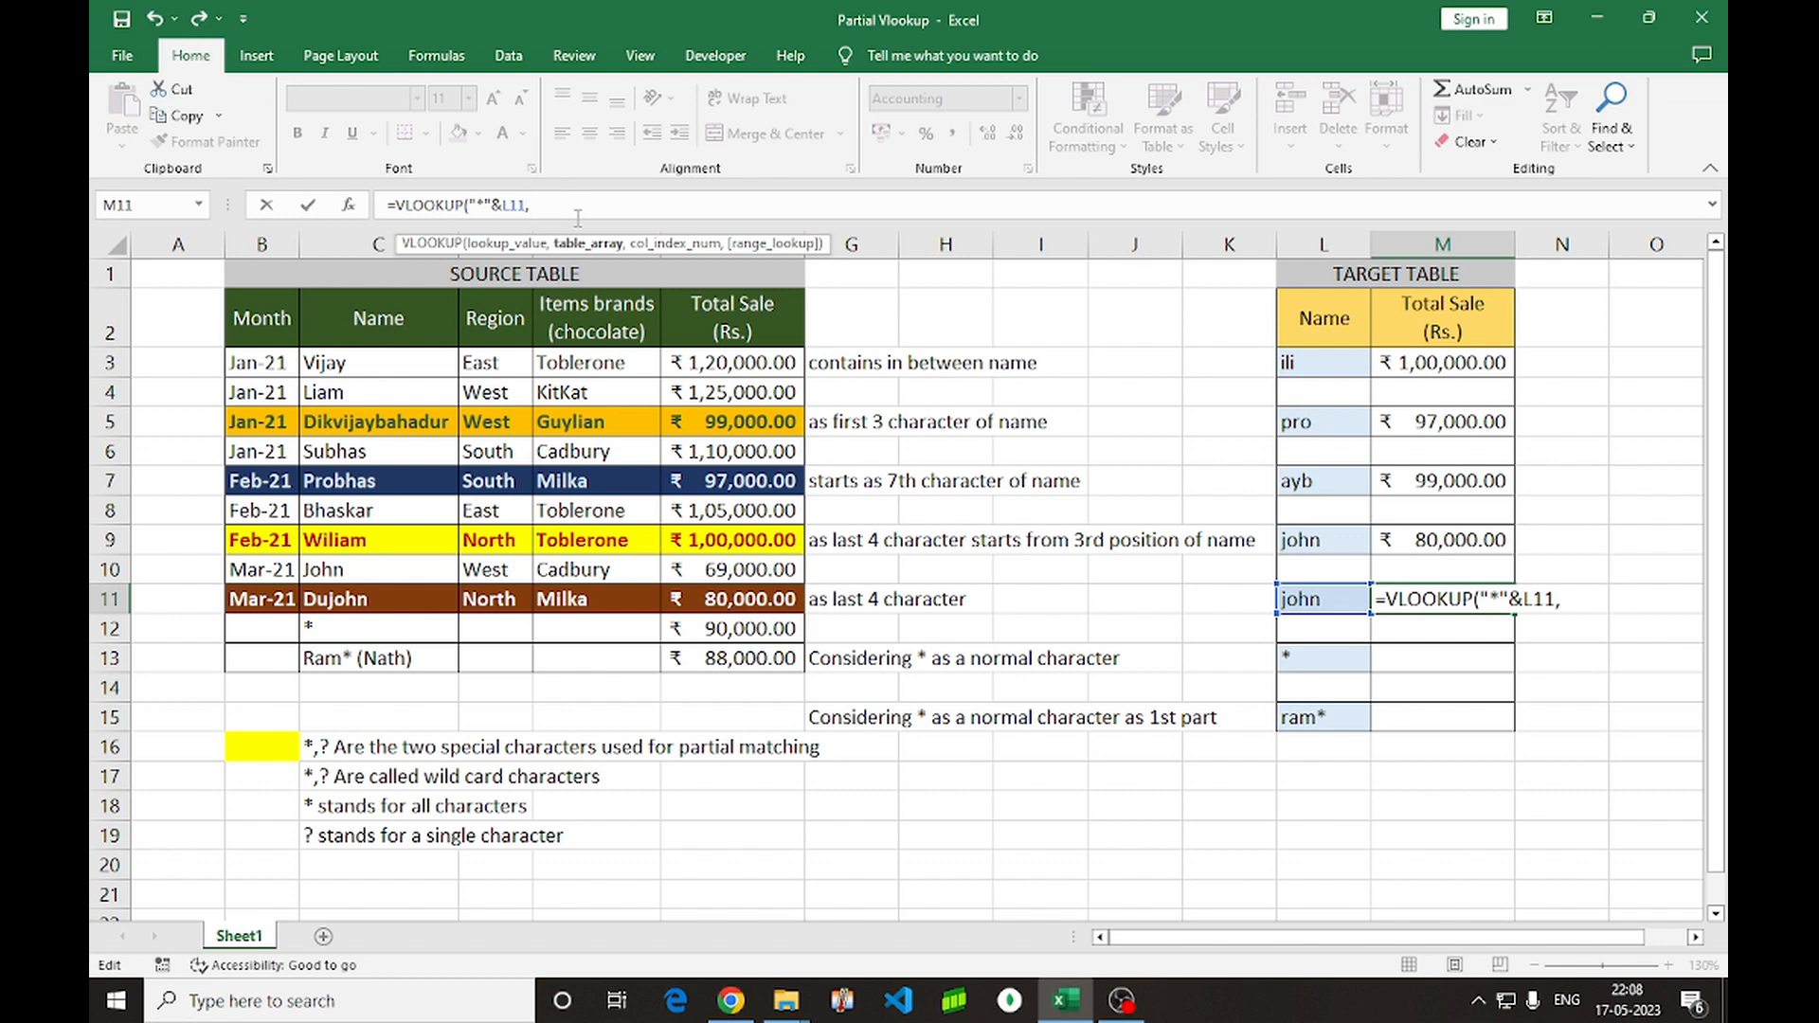
Finish the M11 formula as =VLOOKUP("*"&L11,C2:F13,4,0), and check its result against row 10 of the source table
left_click(398, 306)
key("shift+Right")
key("shift+Right")
key("shift+Right")
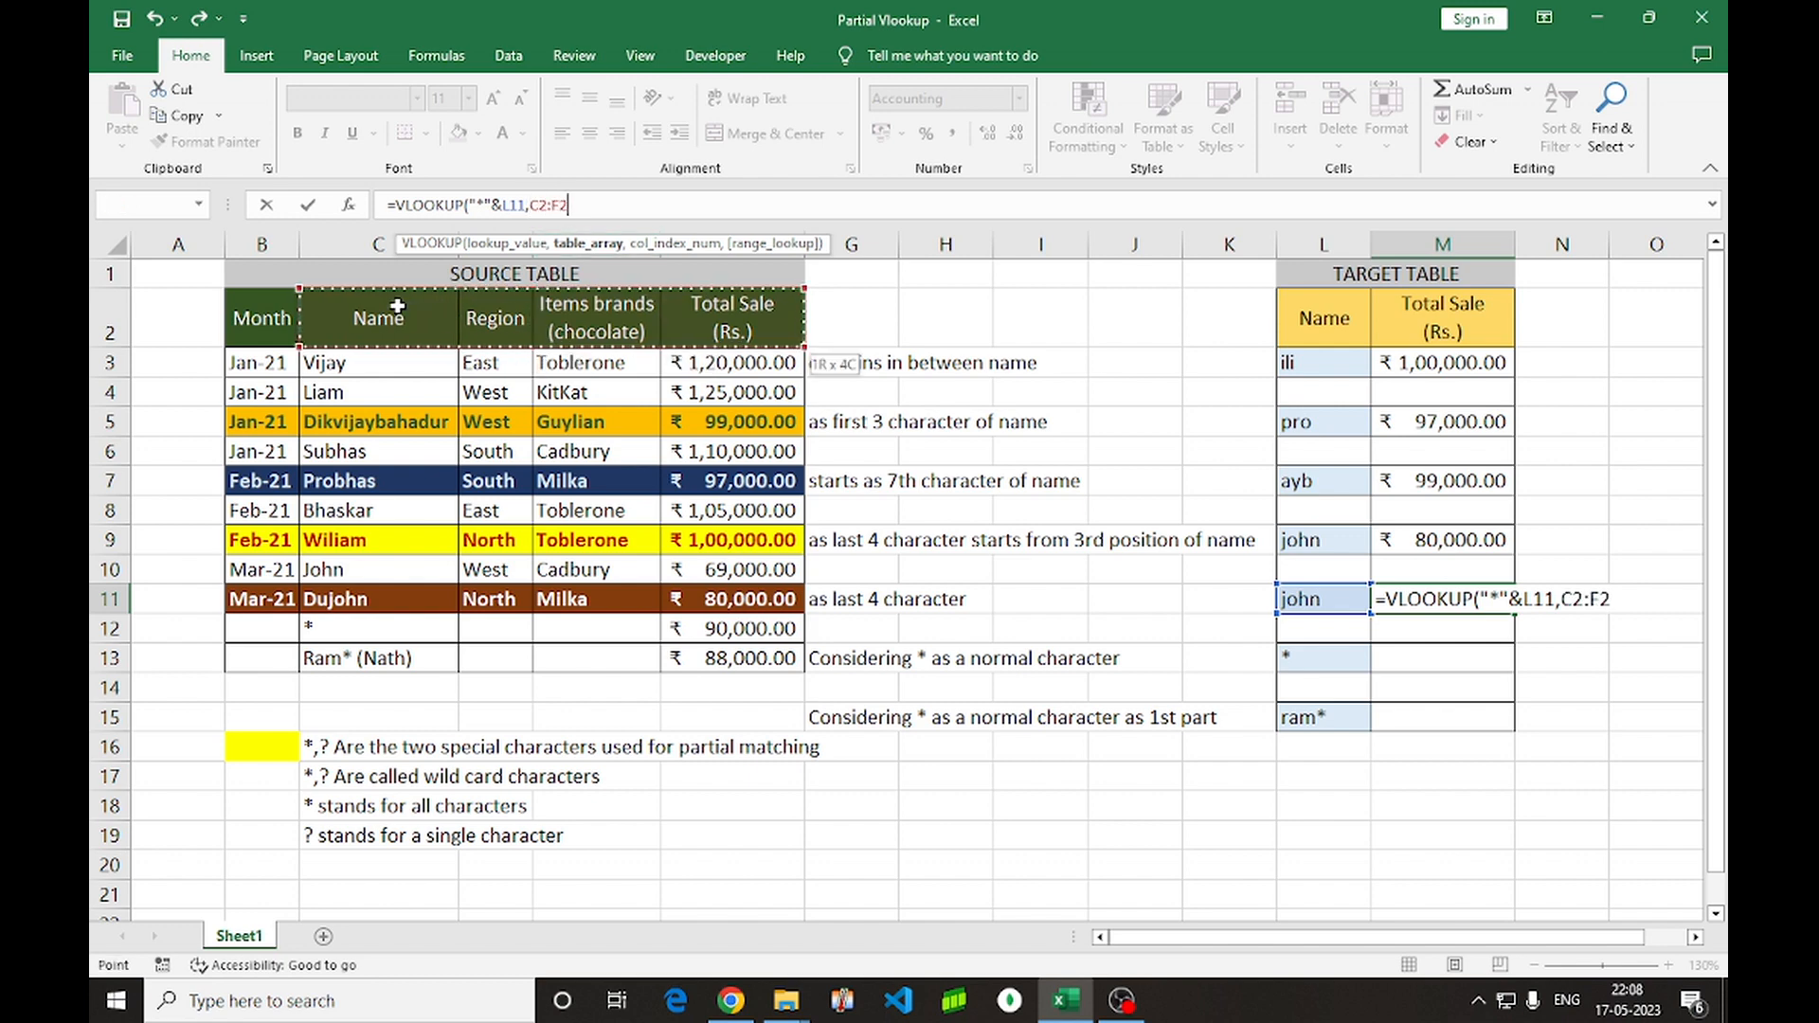
key("ctrl+shift+Down")
type(",")
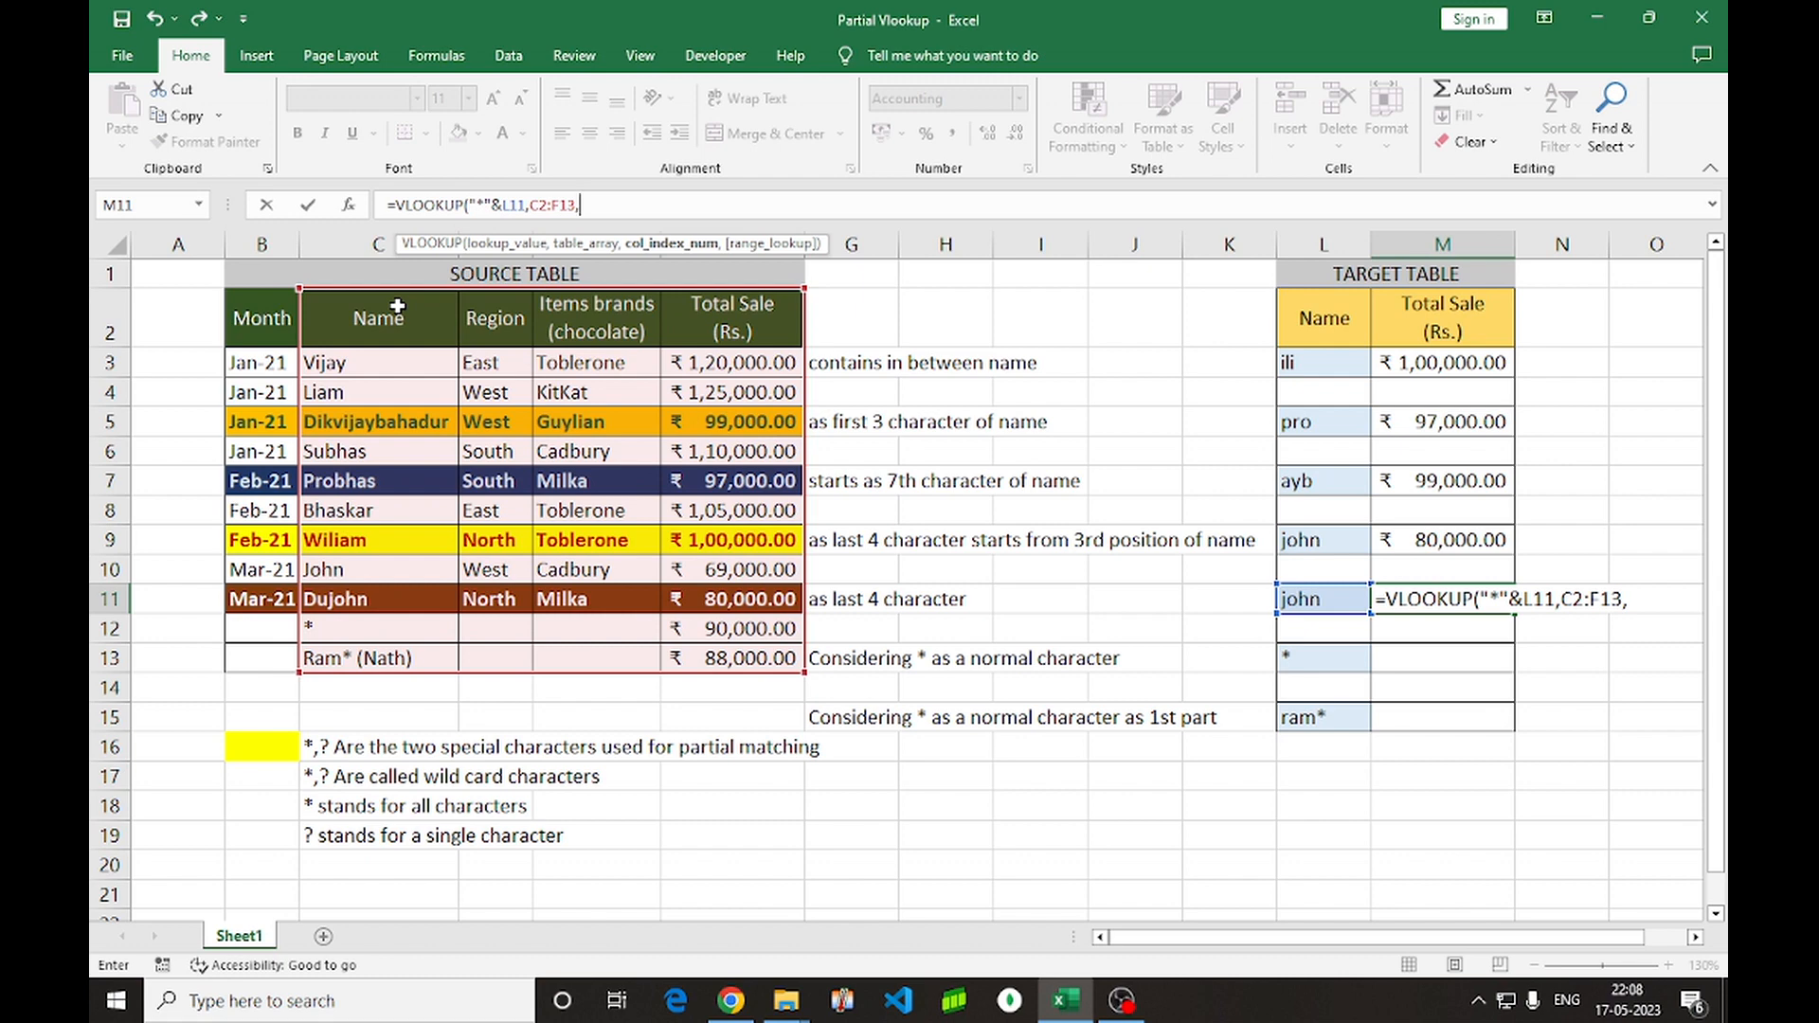
type("4,0)")
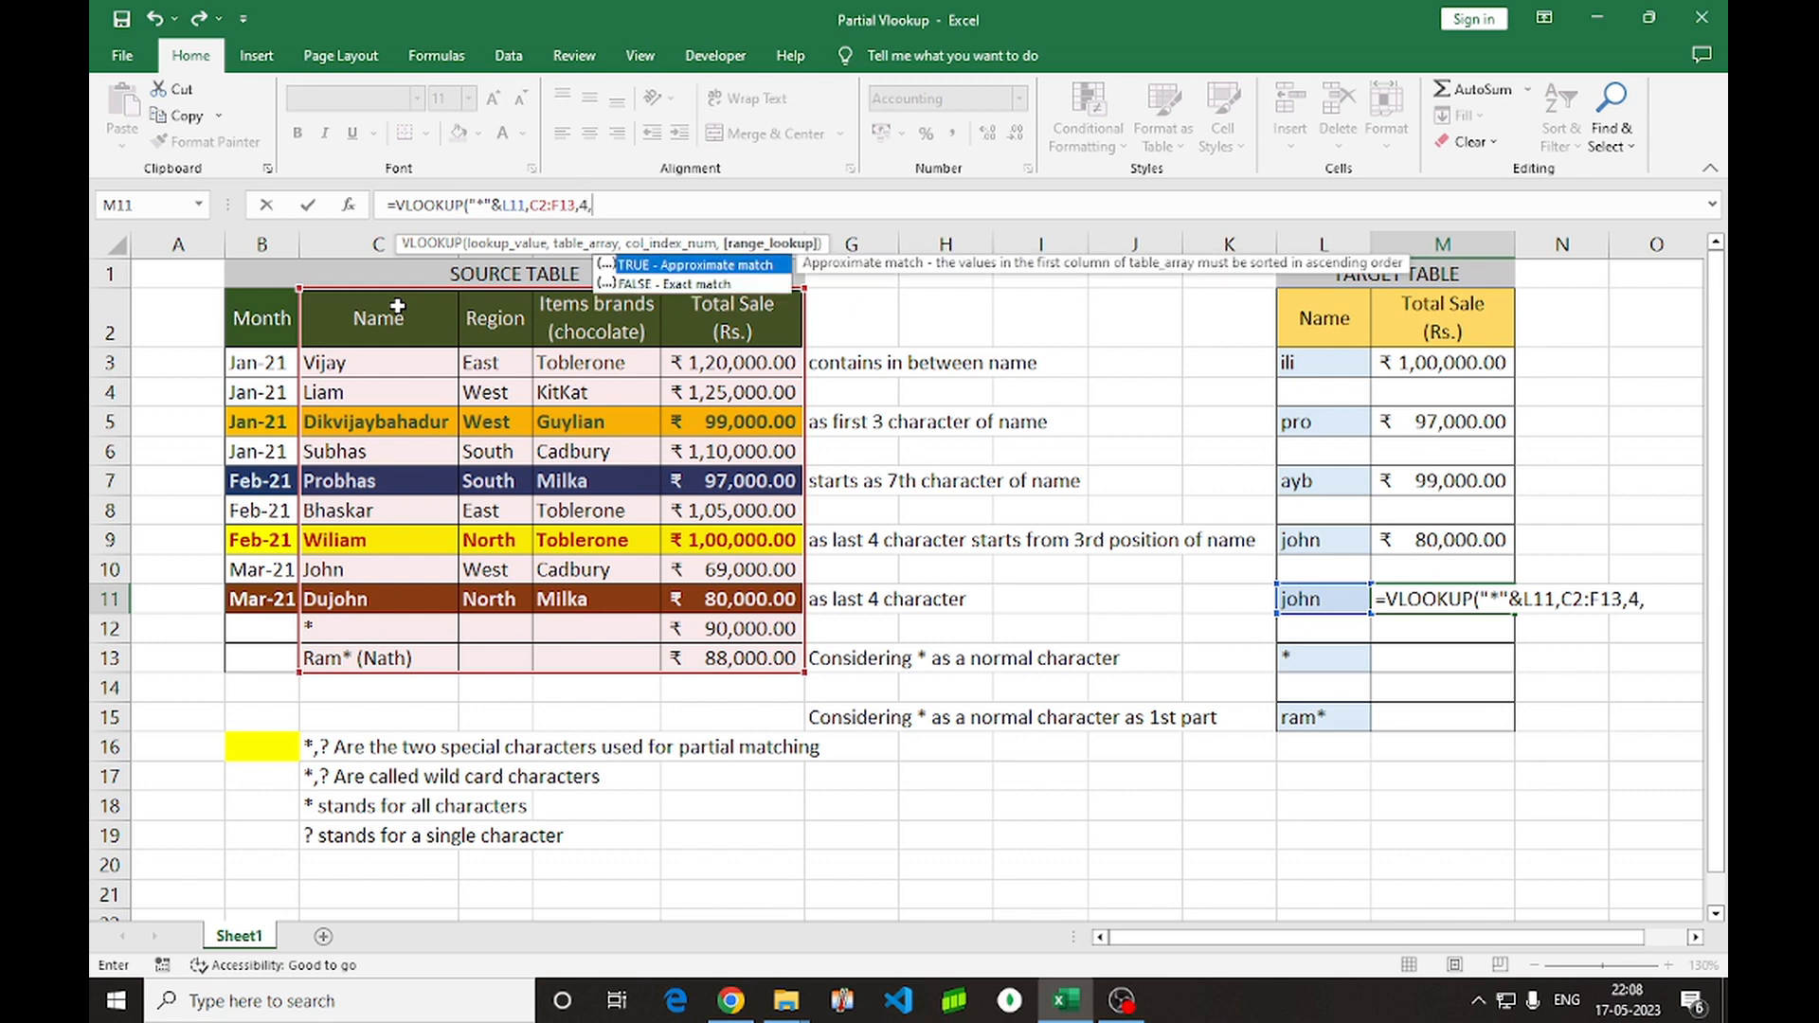
key("Return")
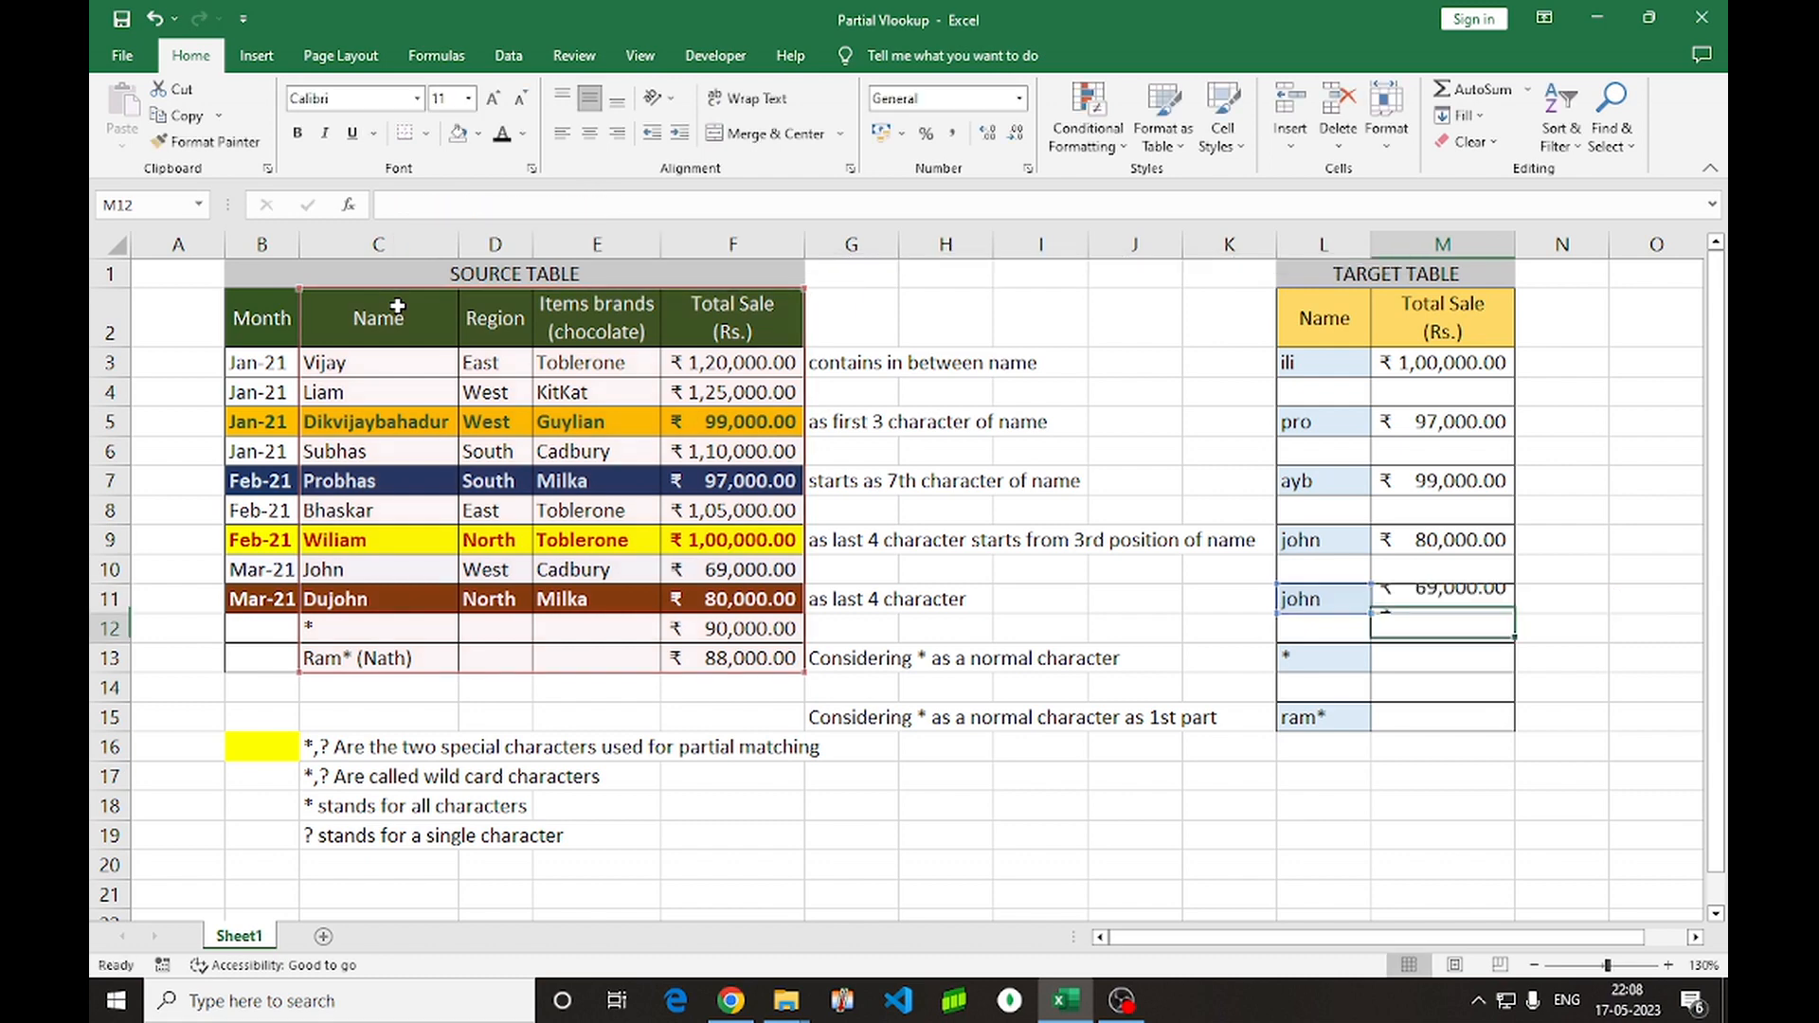
left_click(341, 572)
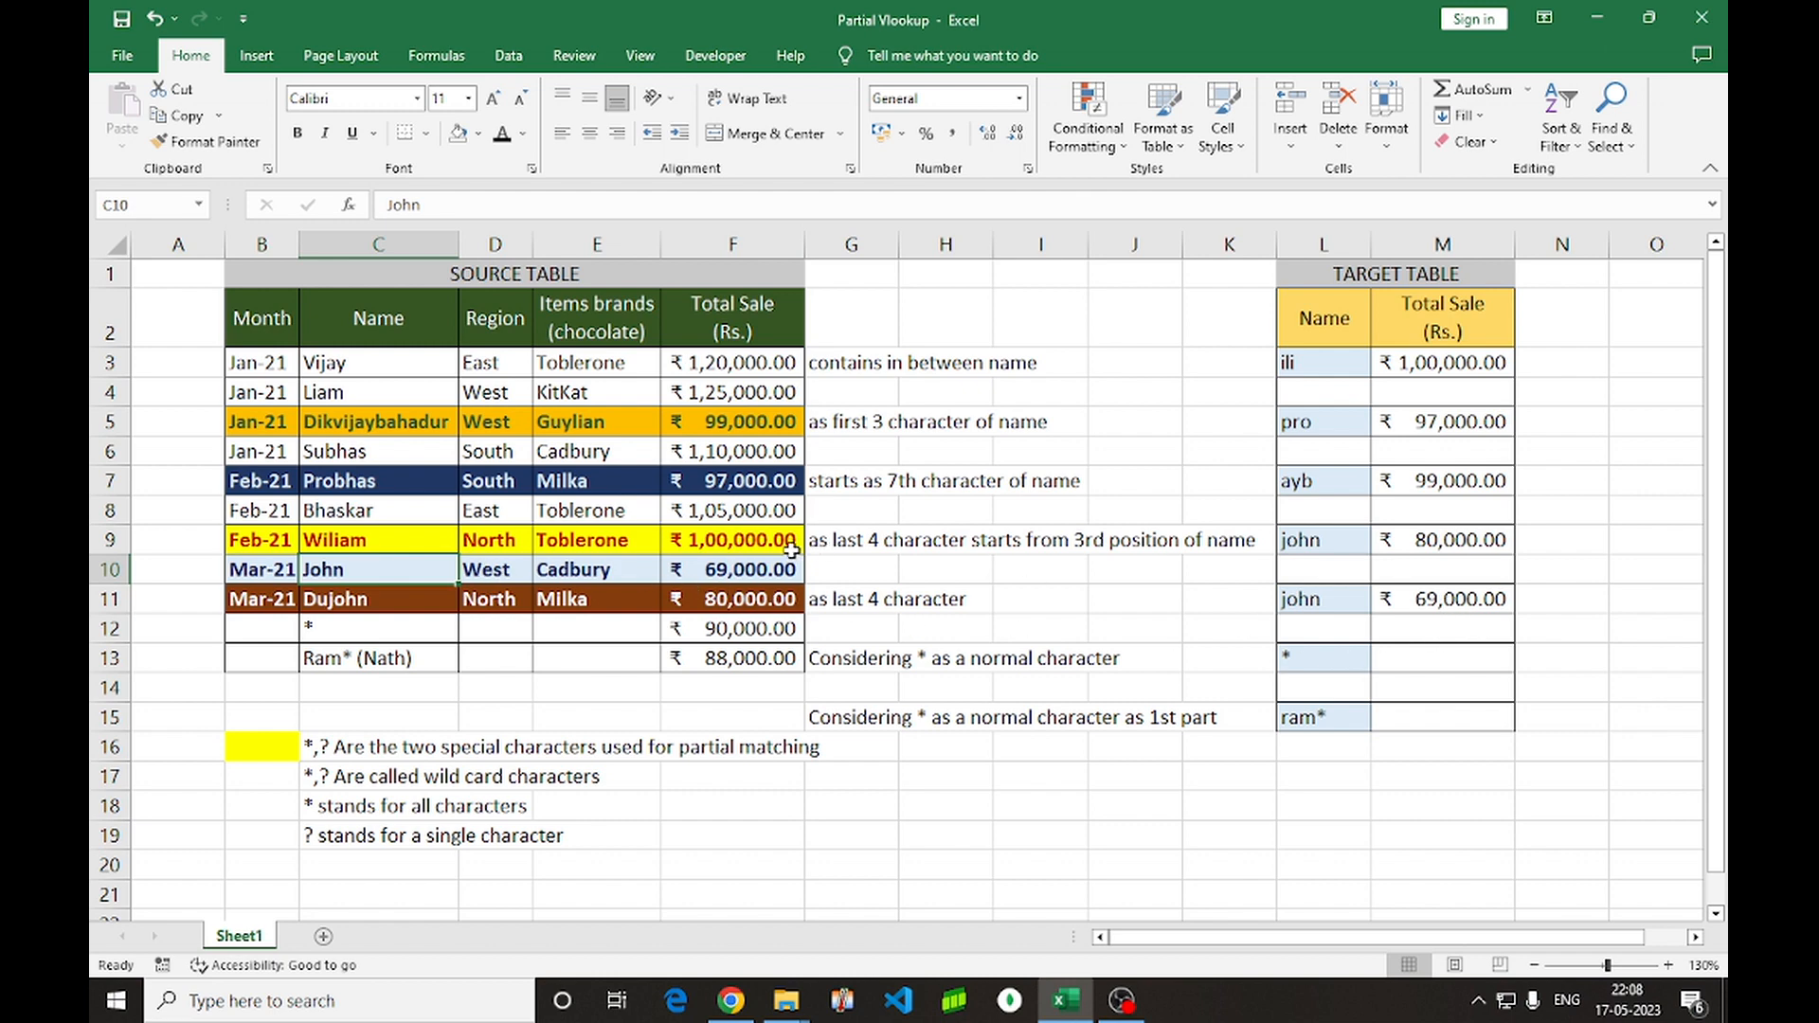
left_click(754, 569)
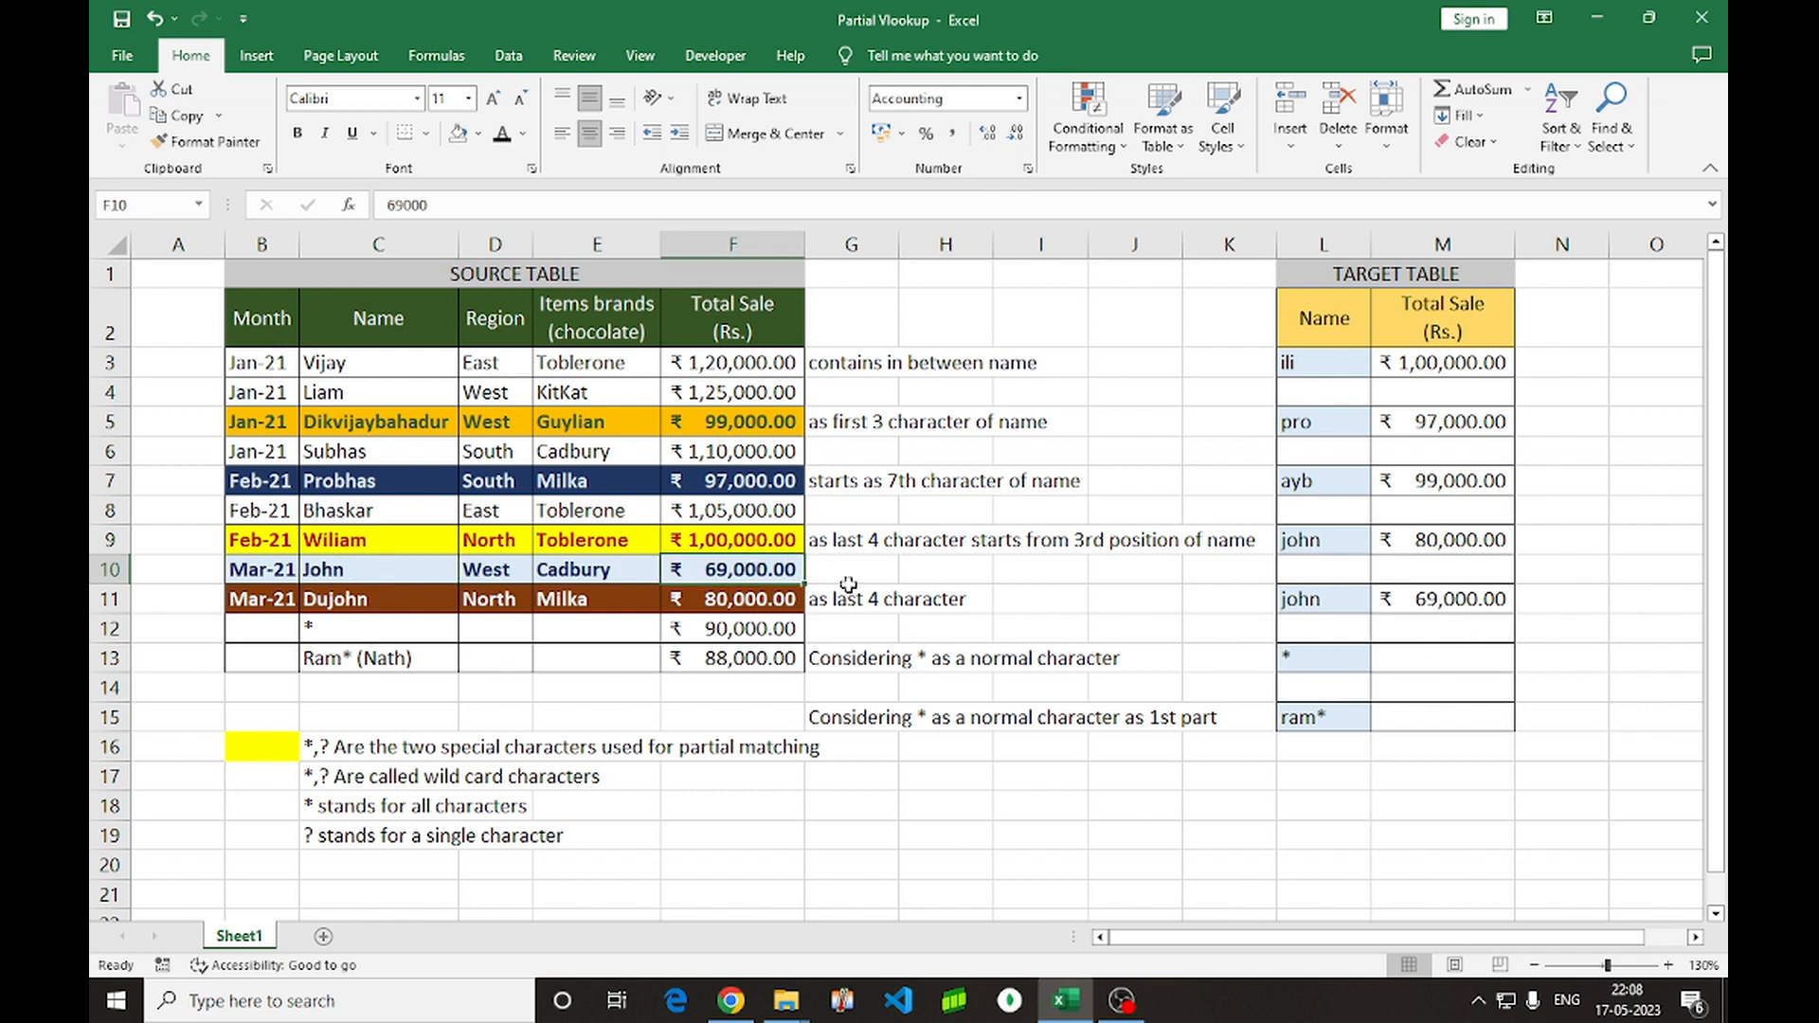
left_click(1453, 601)
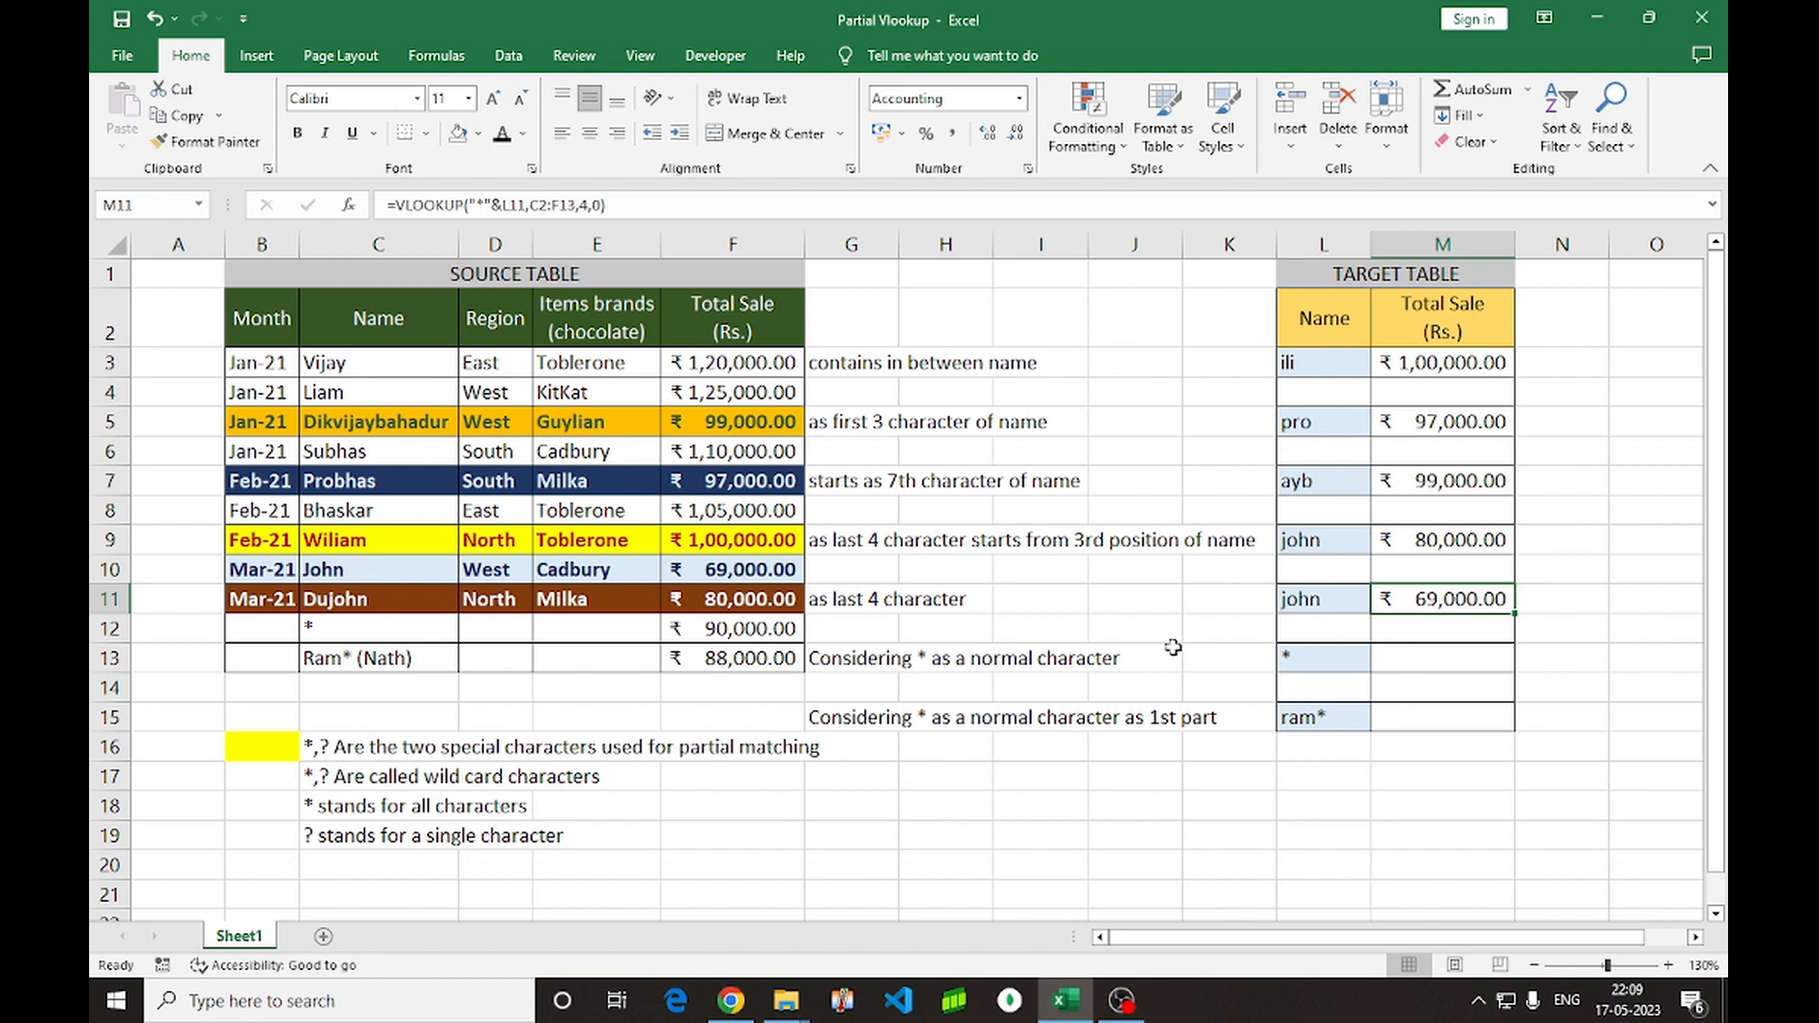
Begin a VLOOKUP formula in M13 with the lookup value "~"&L13 to treat the asterisk as a normal character
left_click(1343, 663)
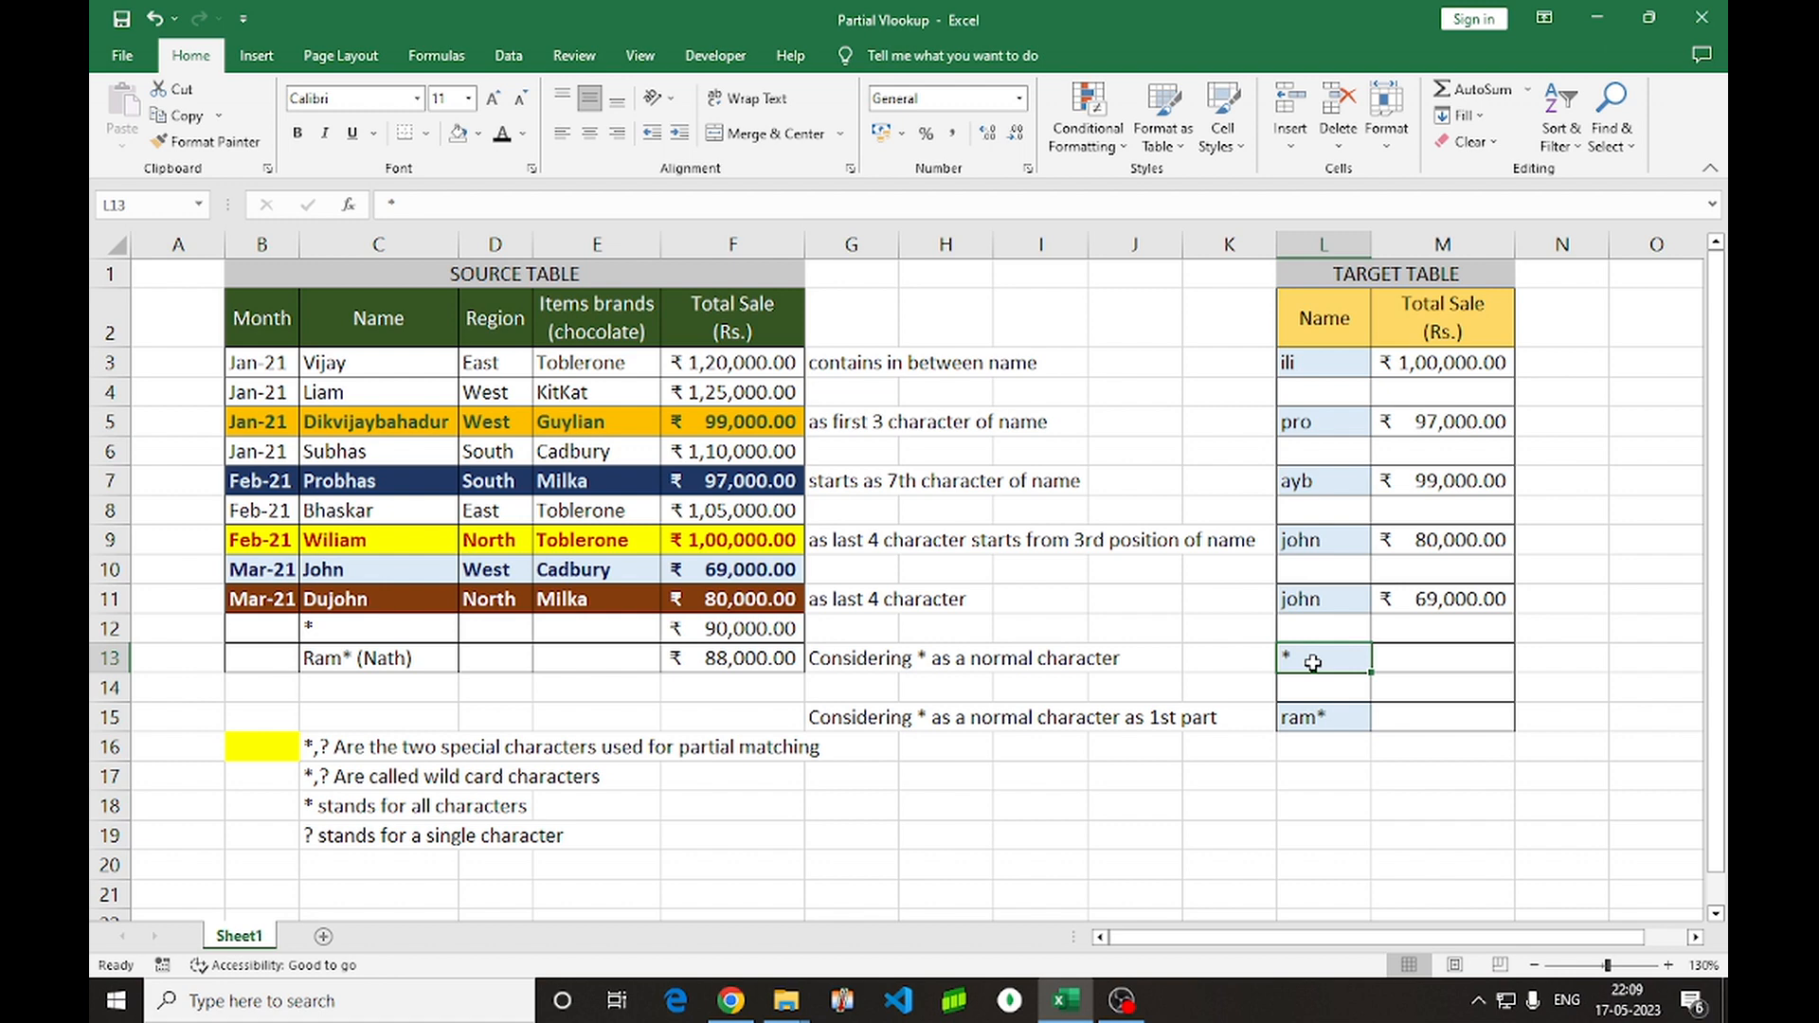
left_click(1396, 657)
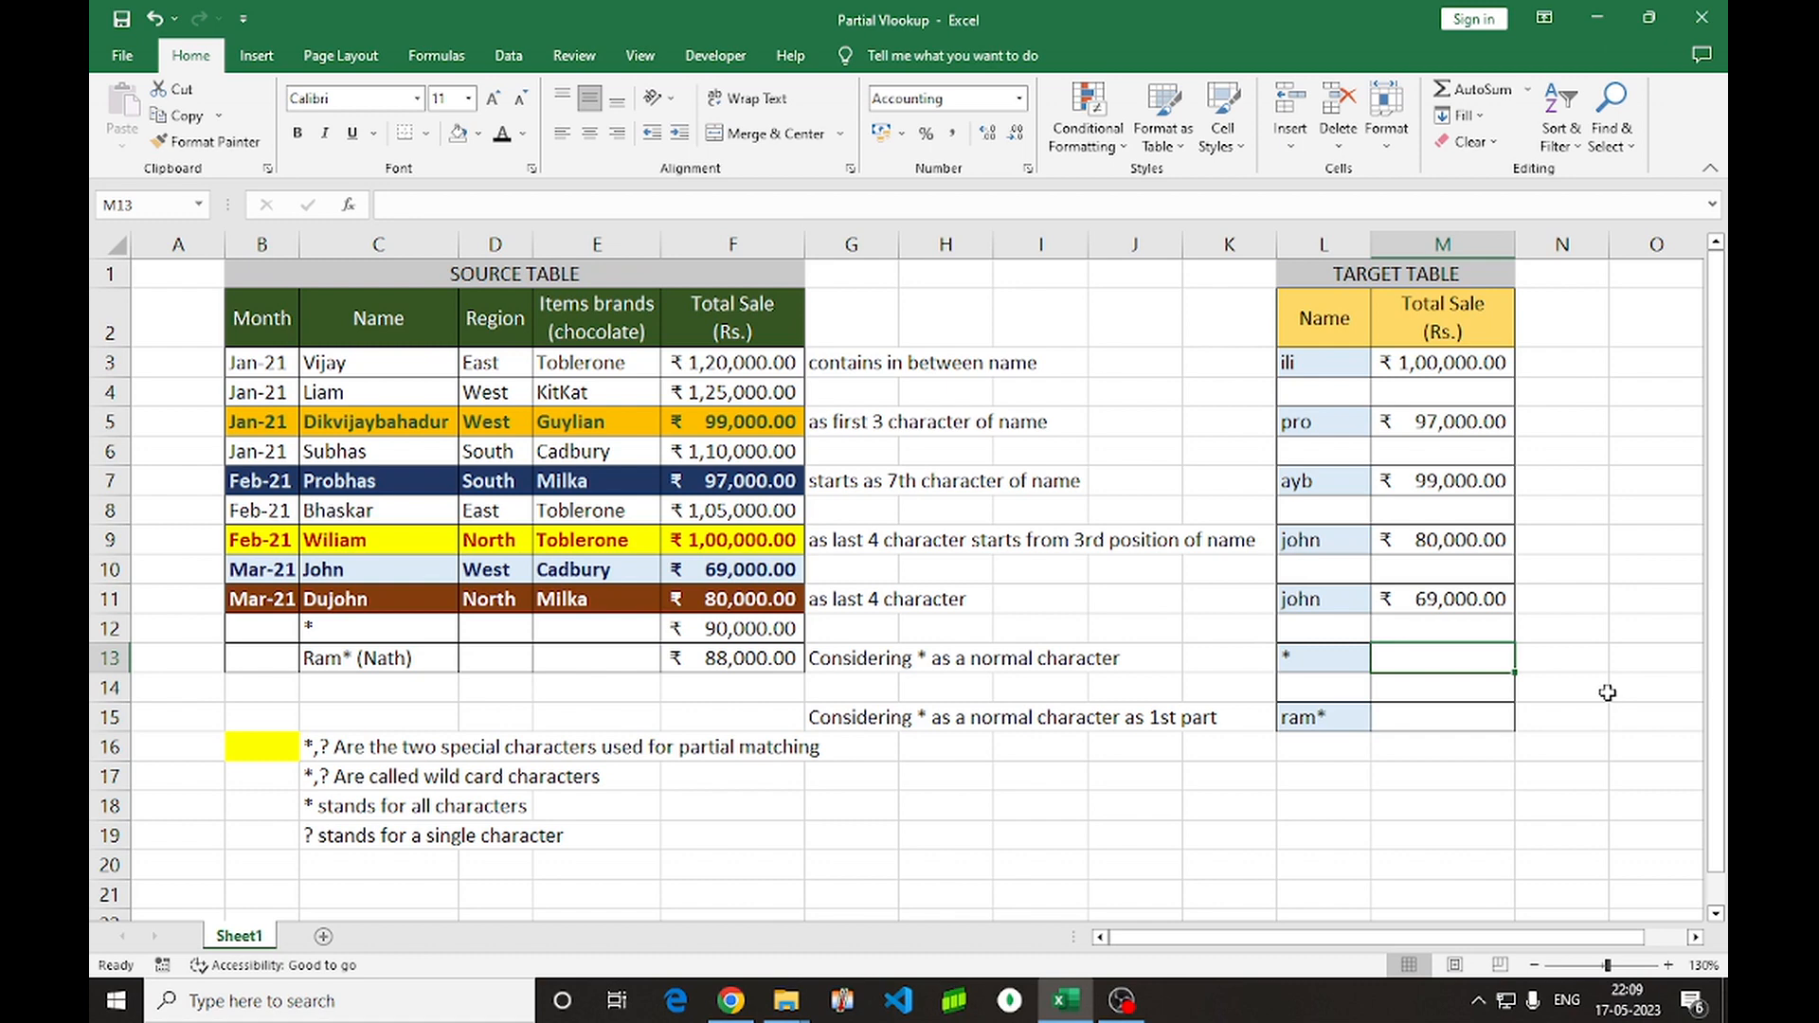
type("=vlo")
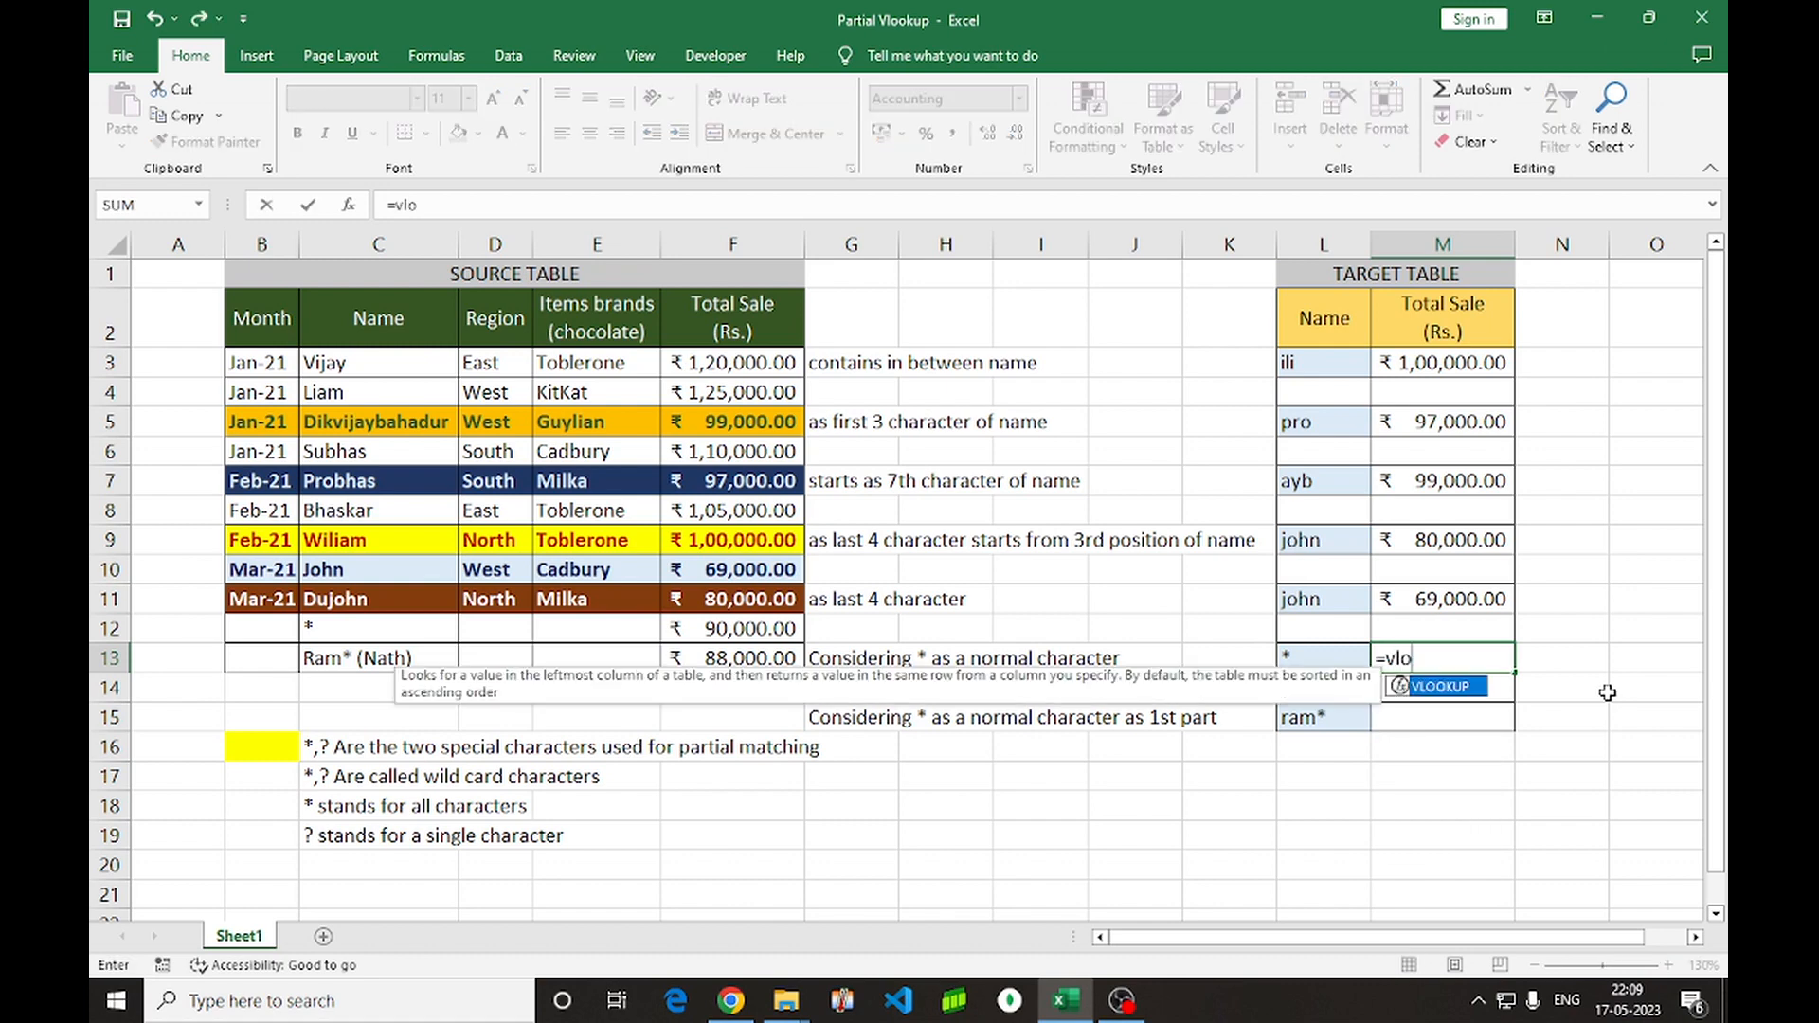
key("Tab")
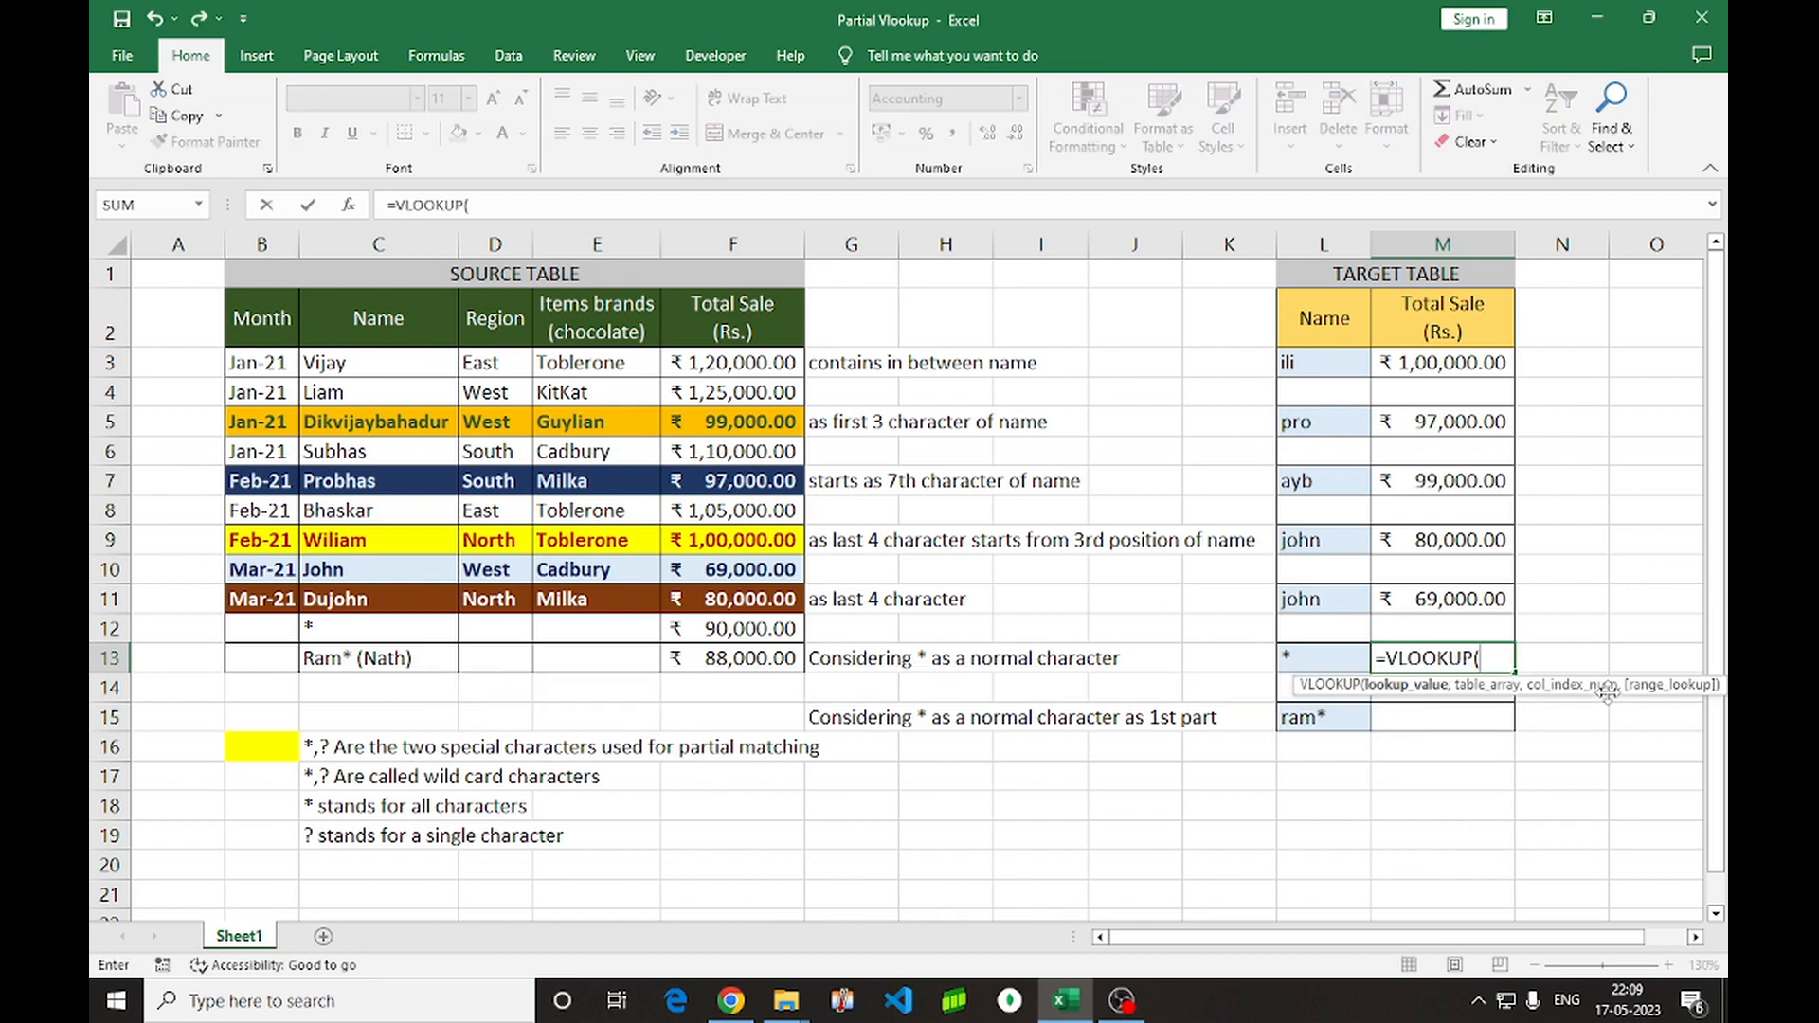
left_click(1319, 660)
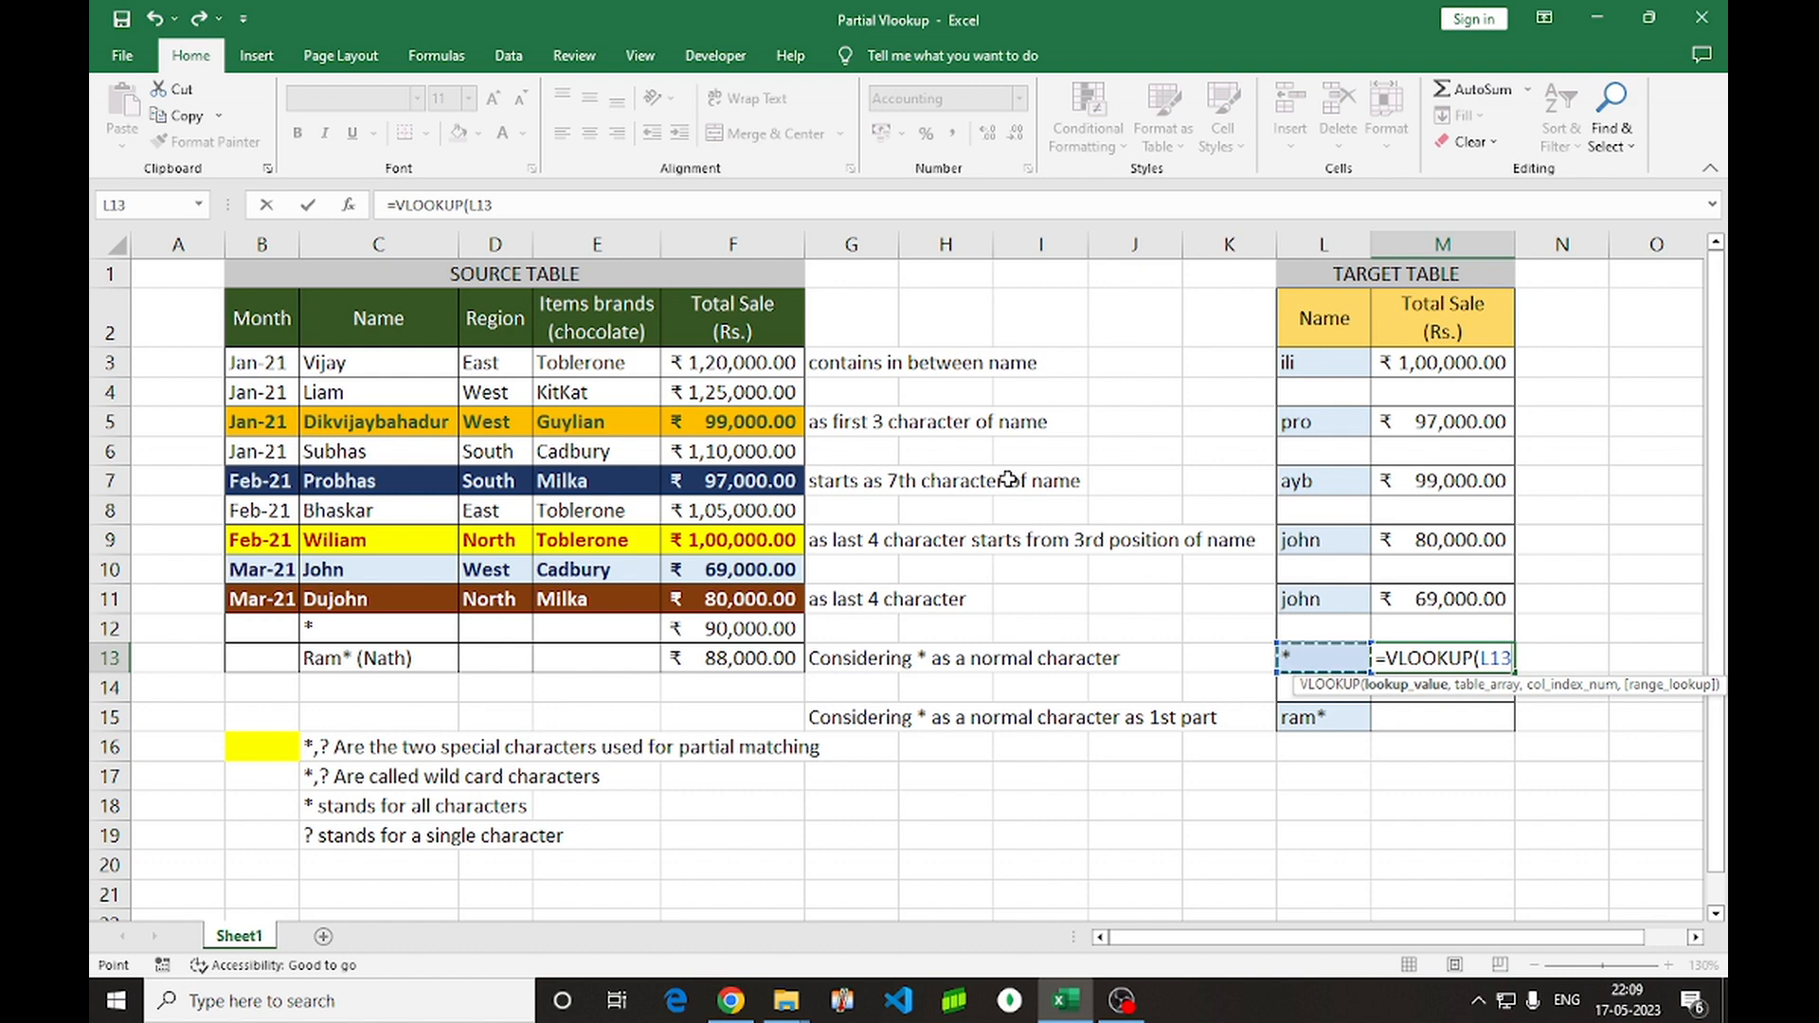
left_click(470, 205)
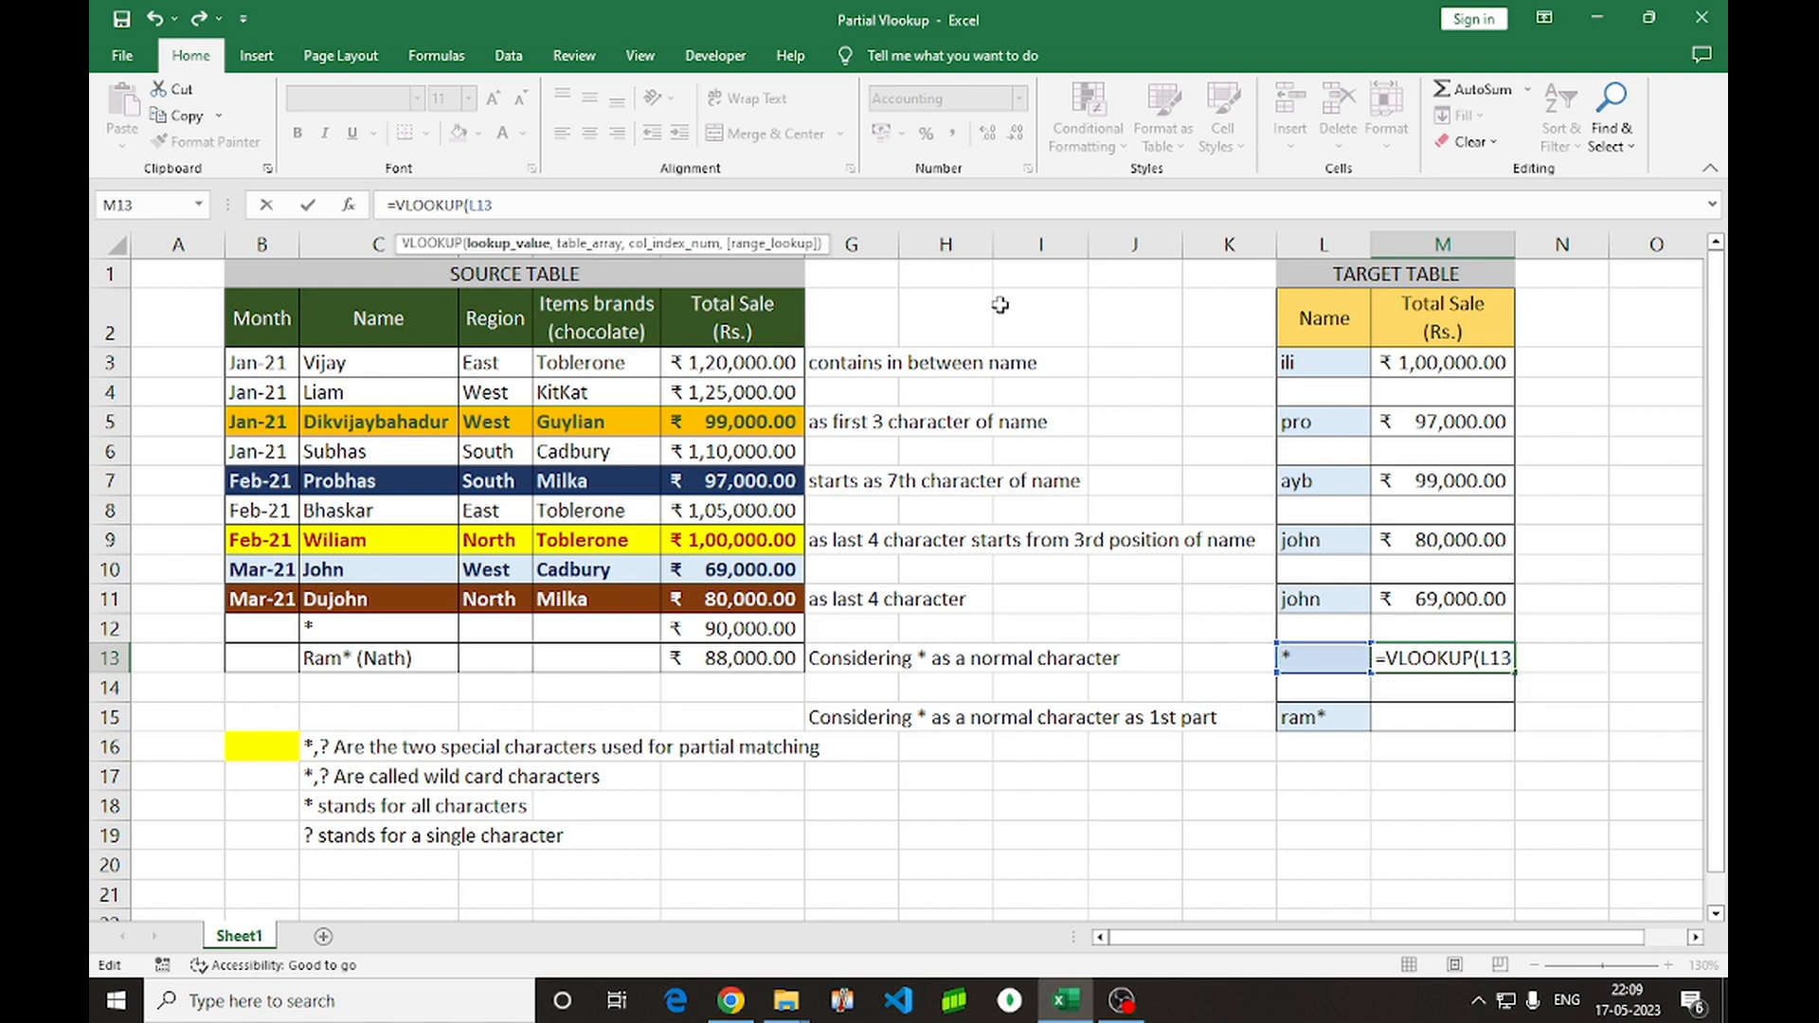
type("\"")
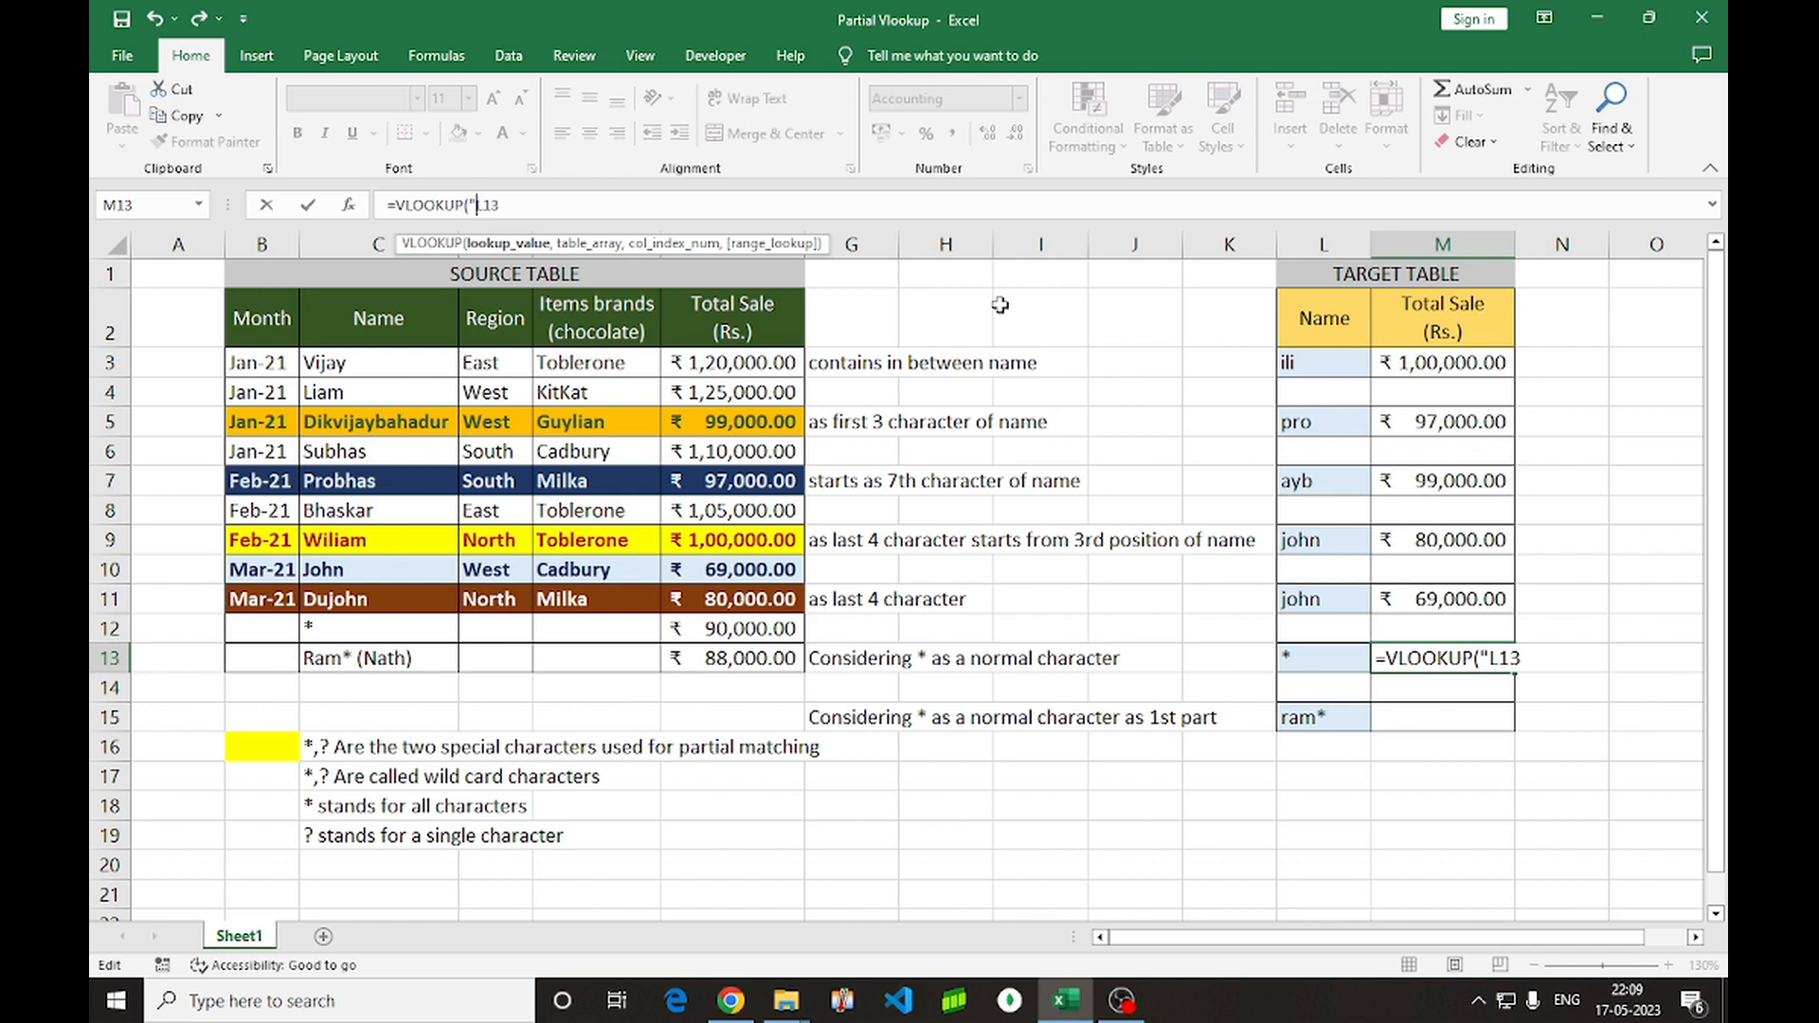
type("~\"")
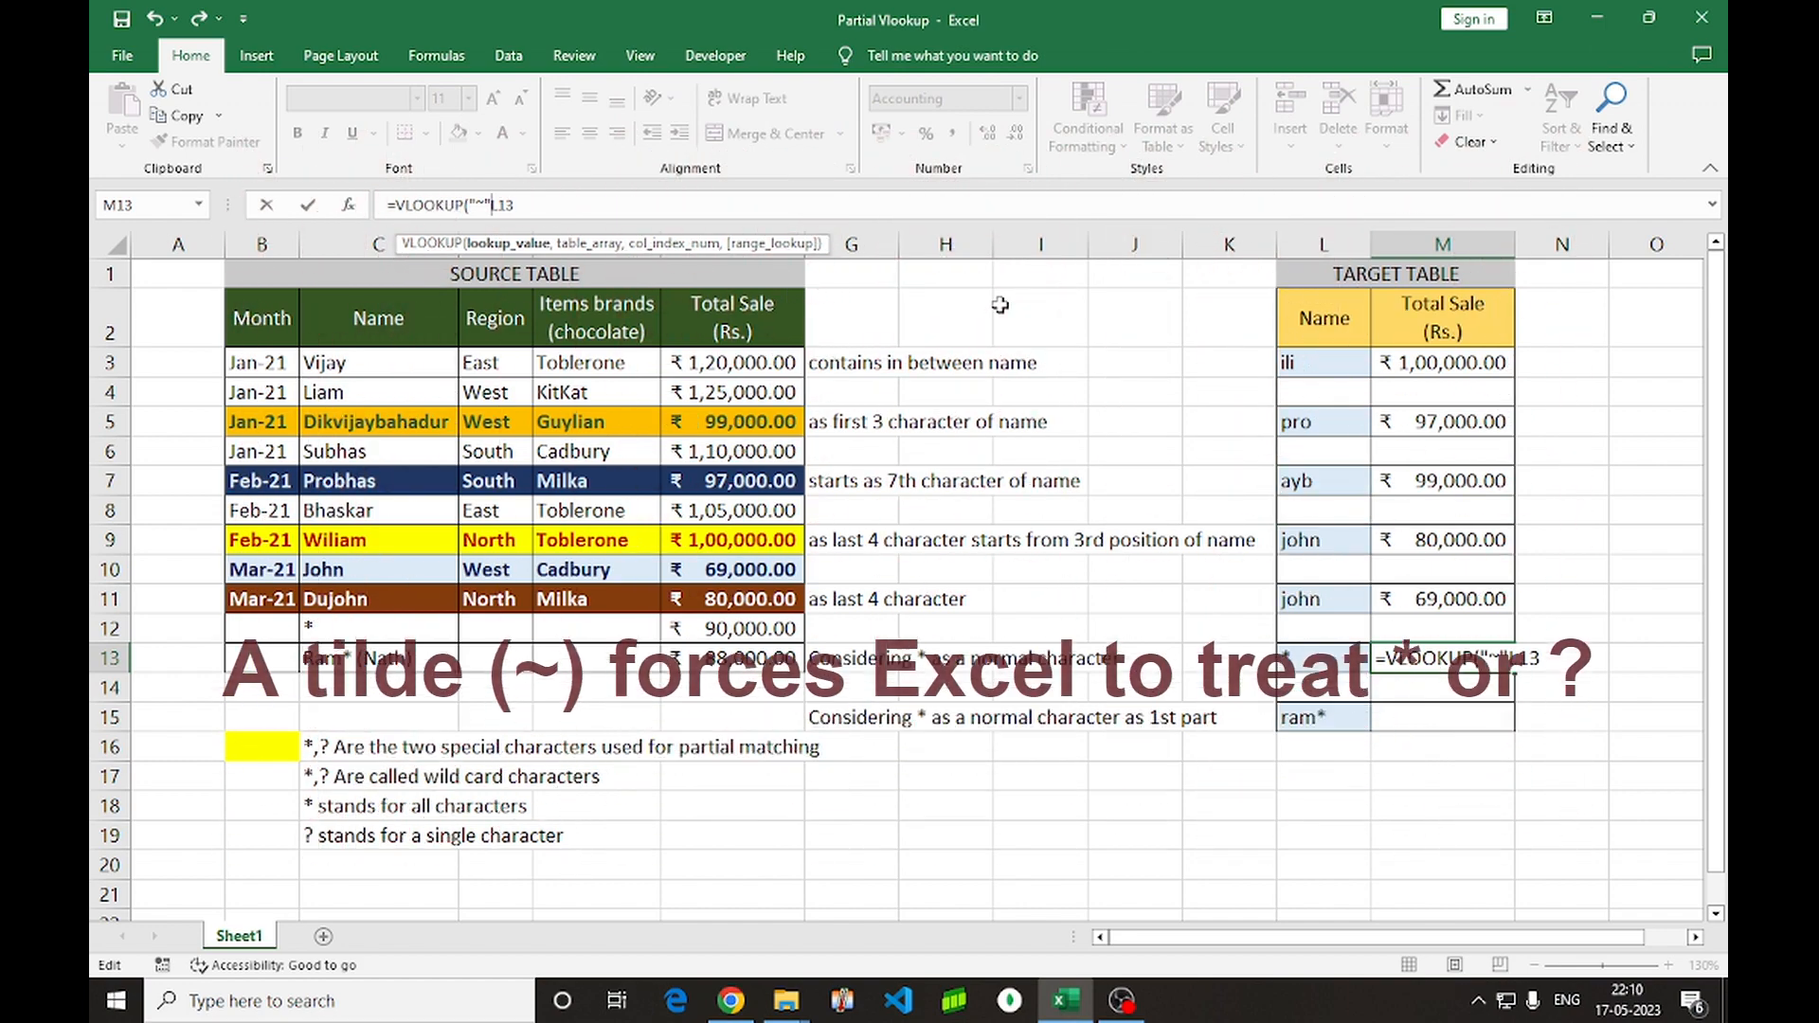
type("&")
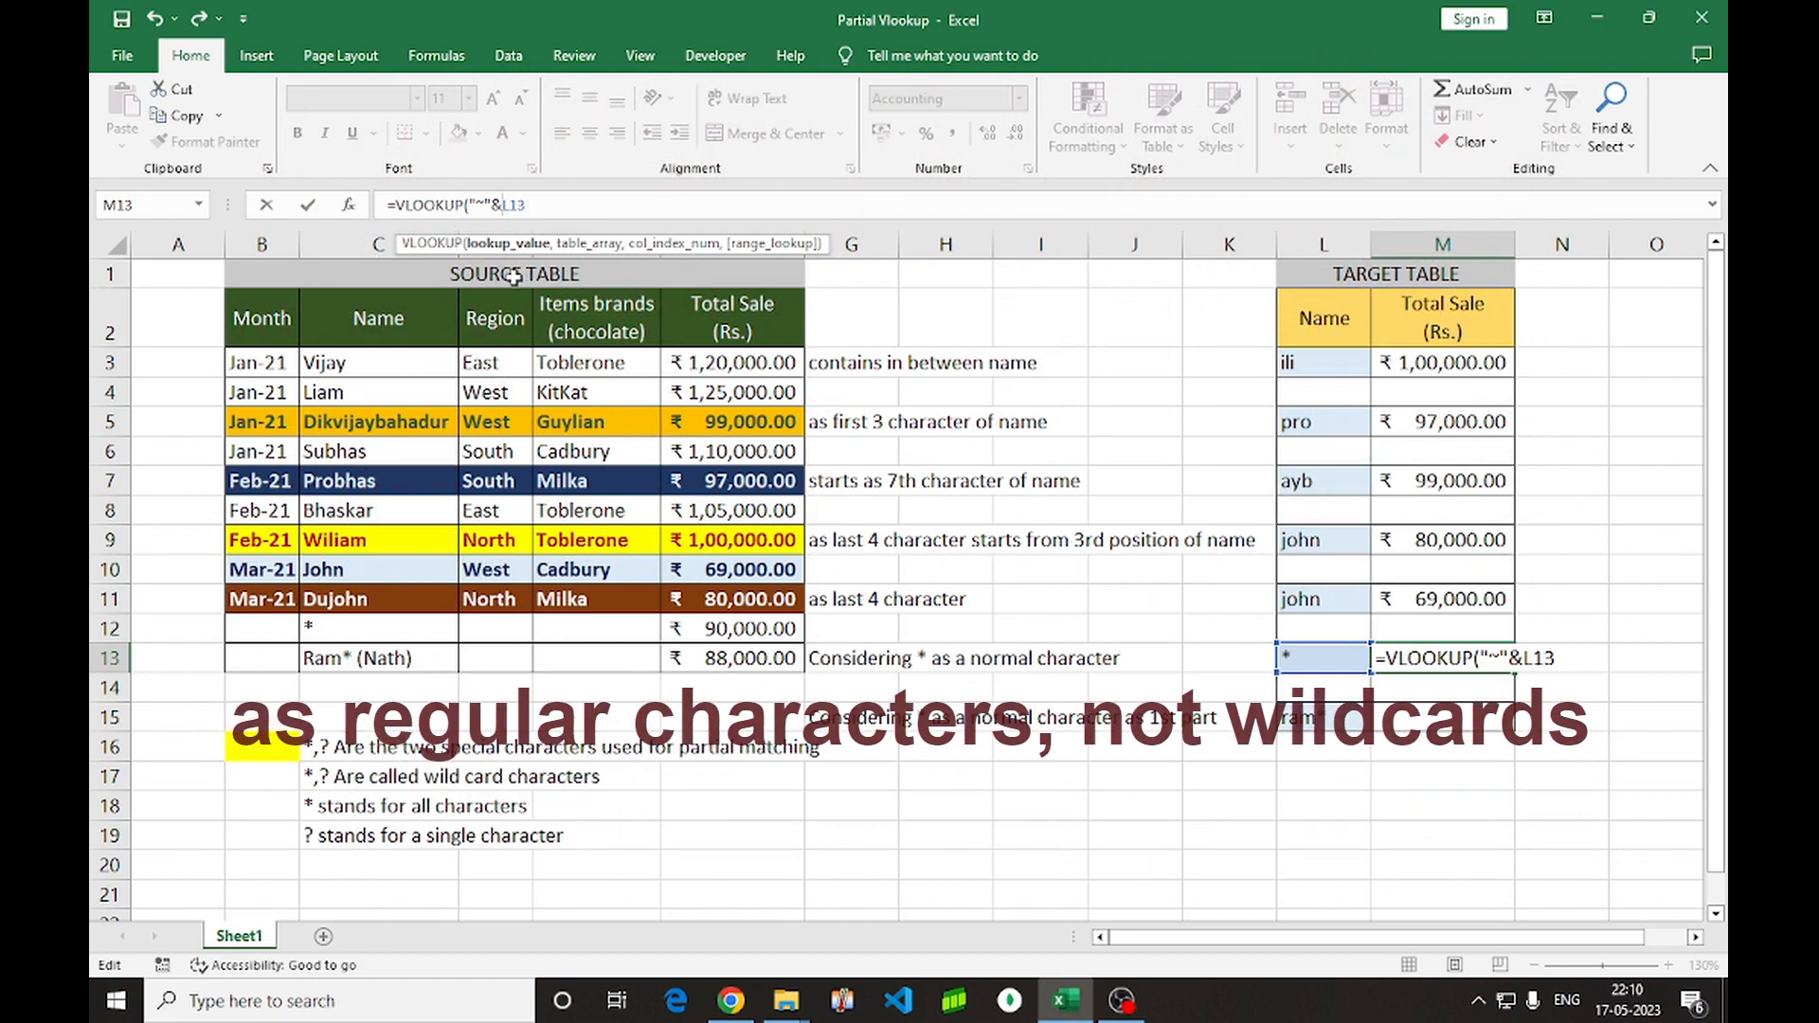
Finish the M13 formula as =VLOOKUP("~"&L13,C2:F13,4,0)
left_click(635, 196)
type(",")
left_click(399, 324)
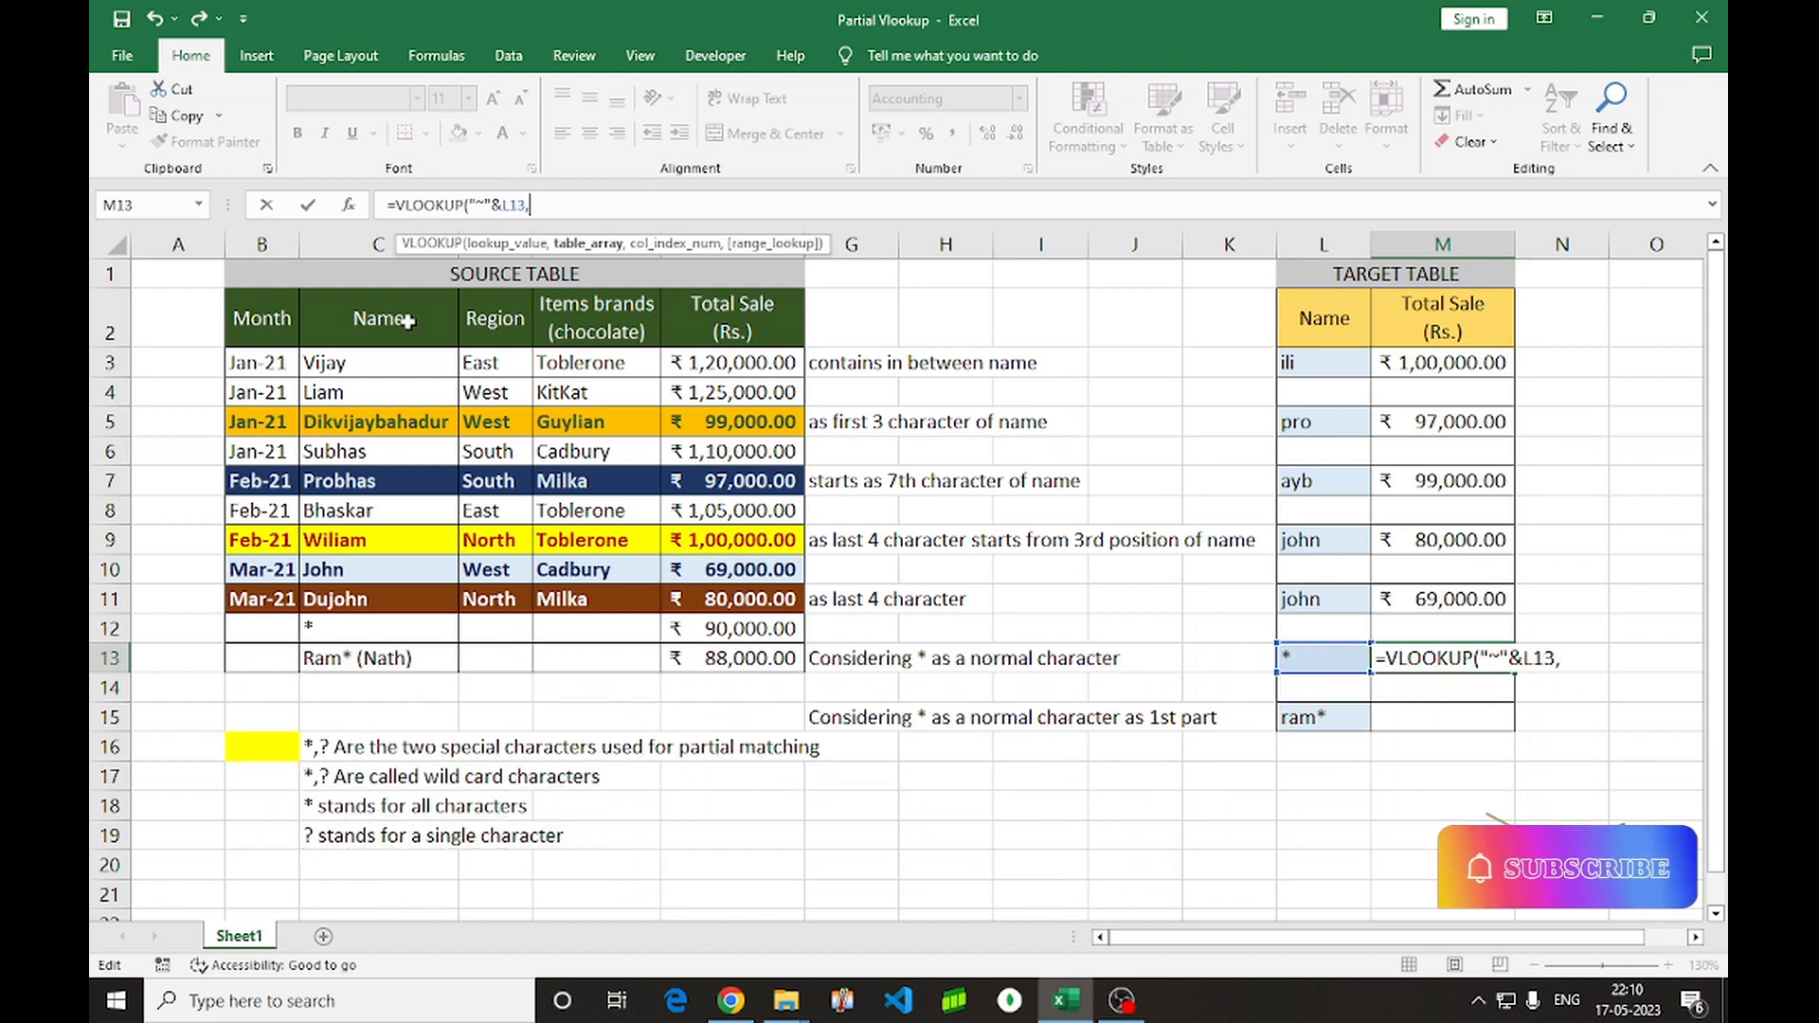
key("shift+Right")
key("shift+Right")
key("shift+Right")
key("shift+Right")
key("shift+Left")
key("shift+Down")
key("shift+Down")
key("shift+Down")
key("shift+Down")
key("shift+Down")
key("shift+Down")
key("shift+Down")
key("shift+Down")
key("shift+Down")
key("shift+Down")
key("shift+Down")
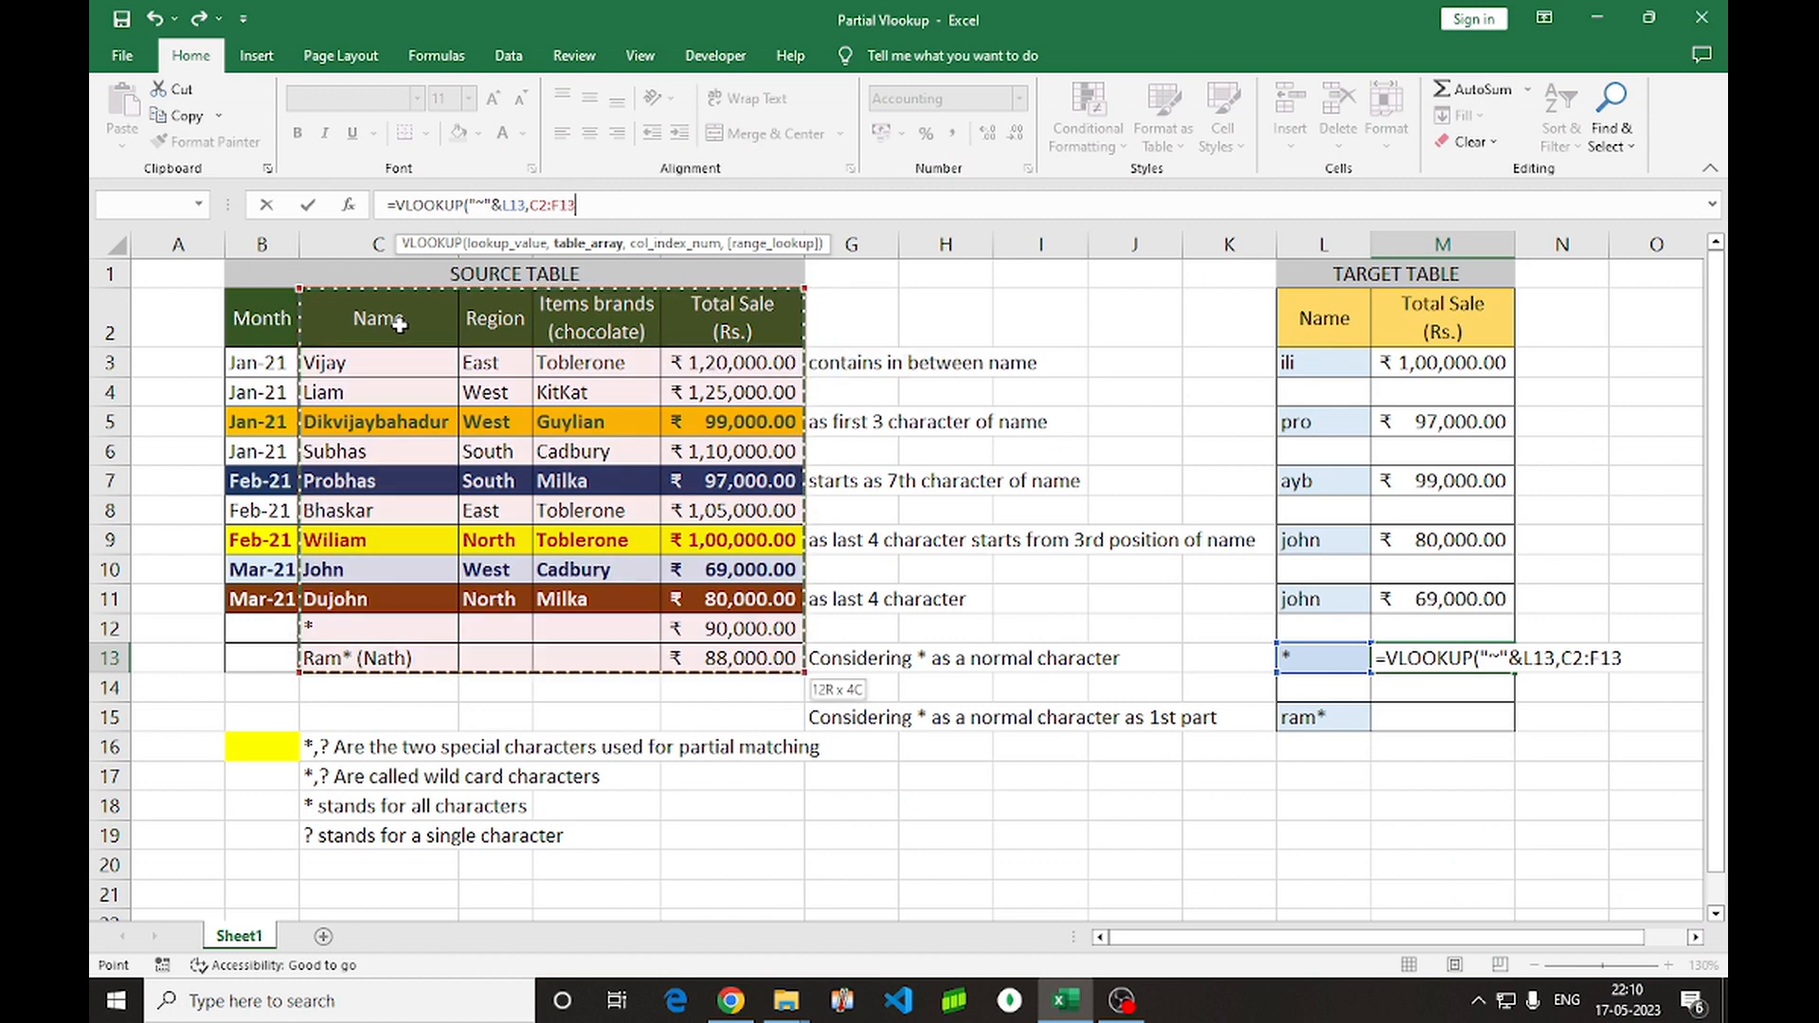
type(",")
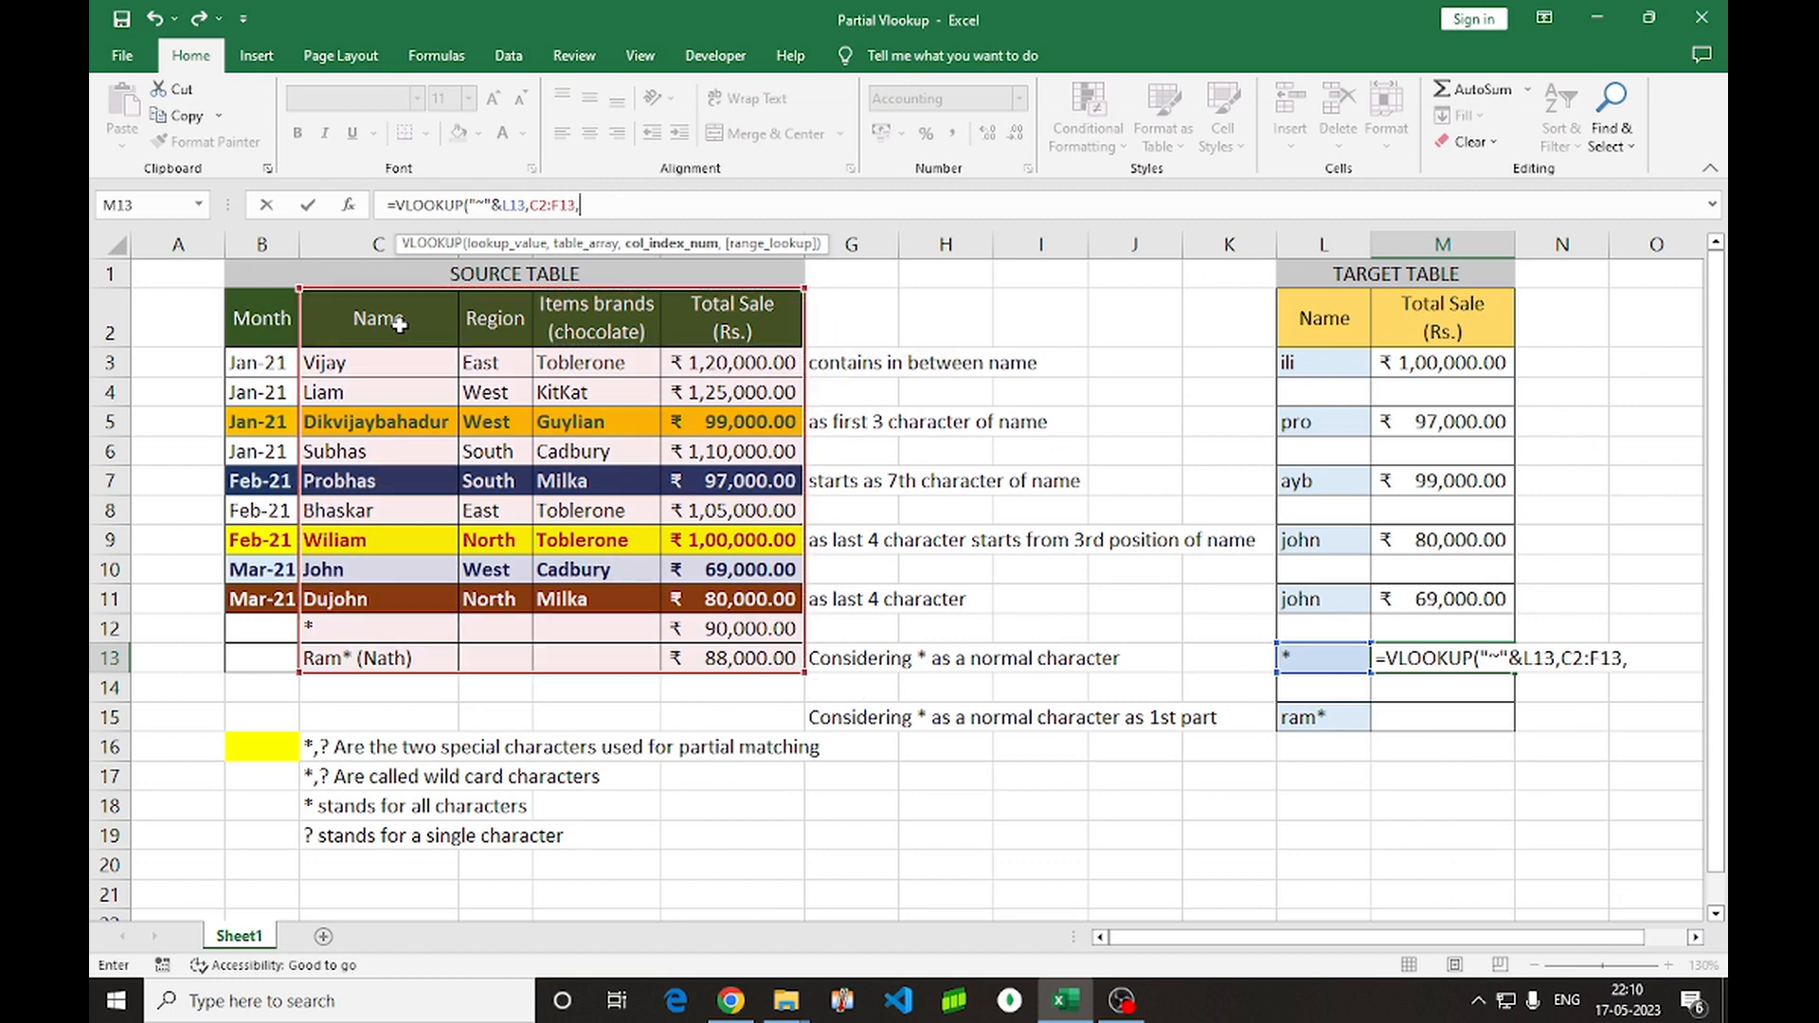
type("4,")
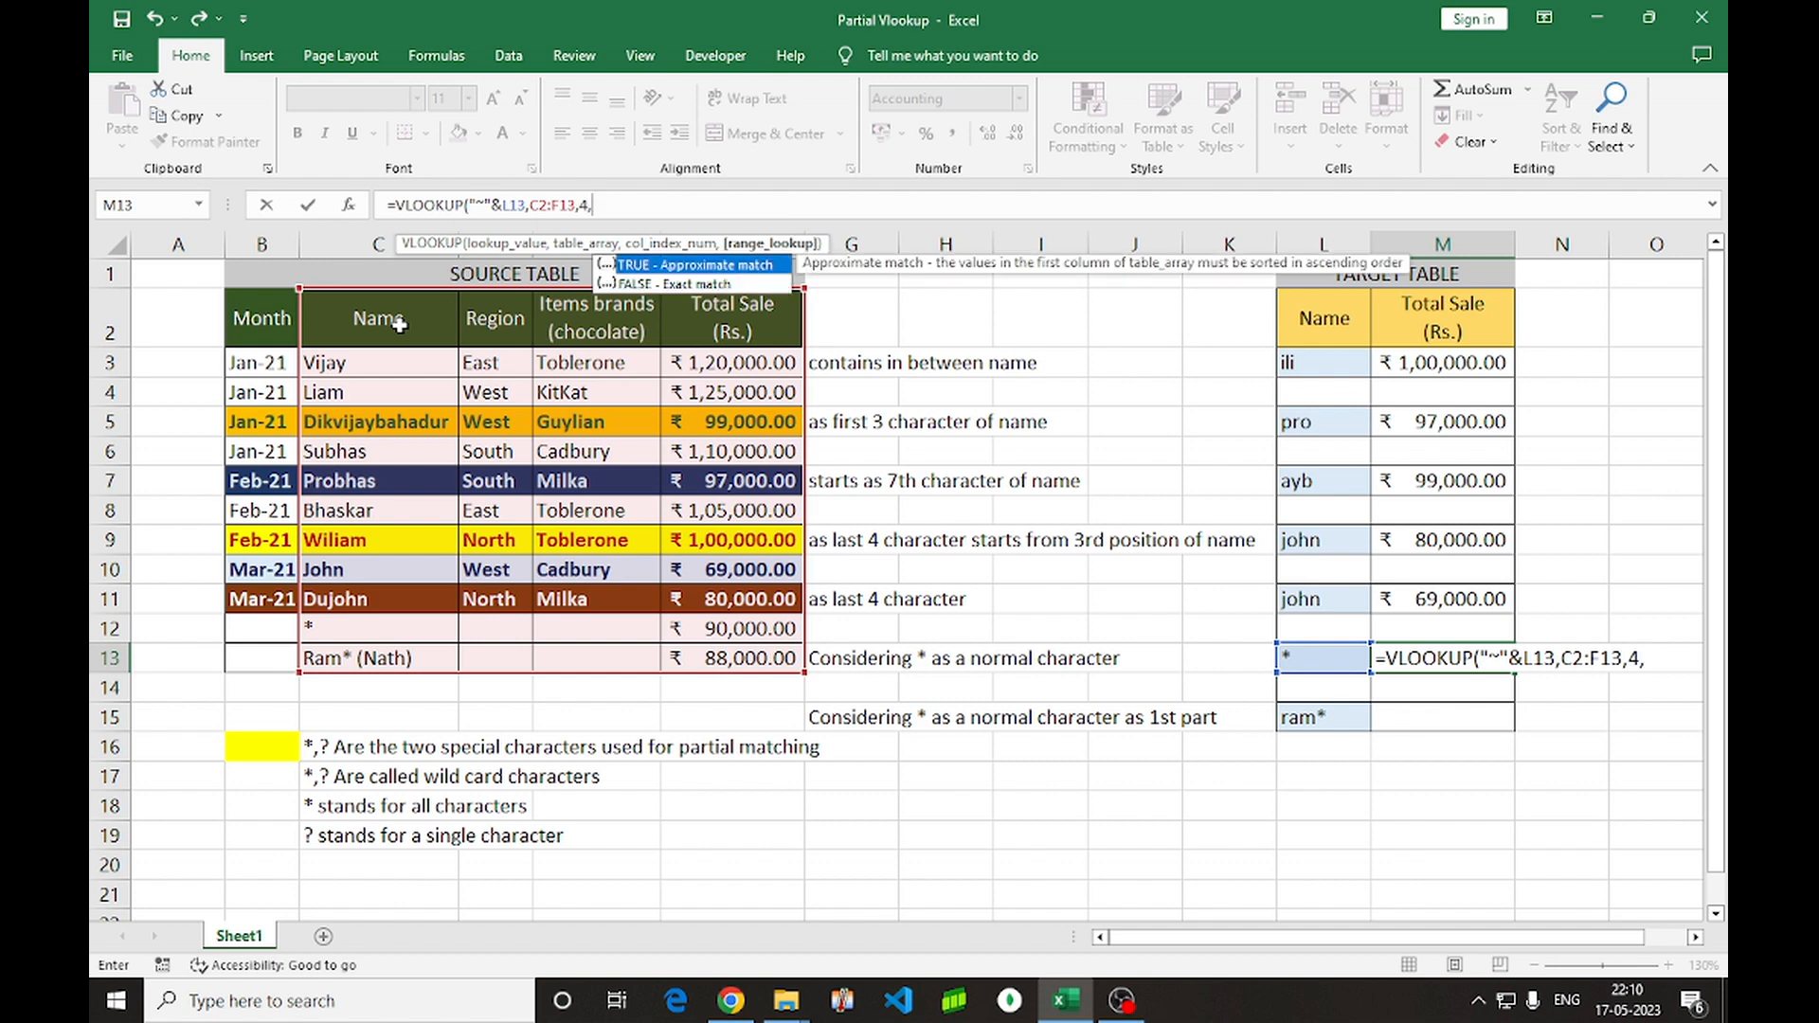
type("0)")
key("Return")
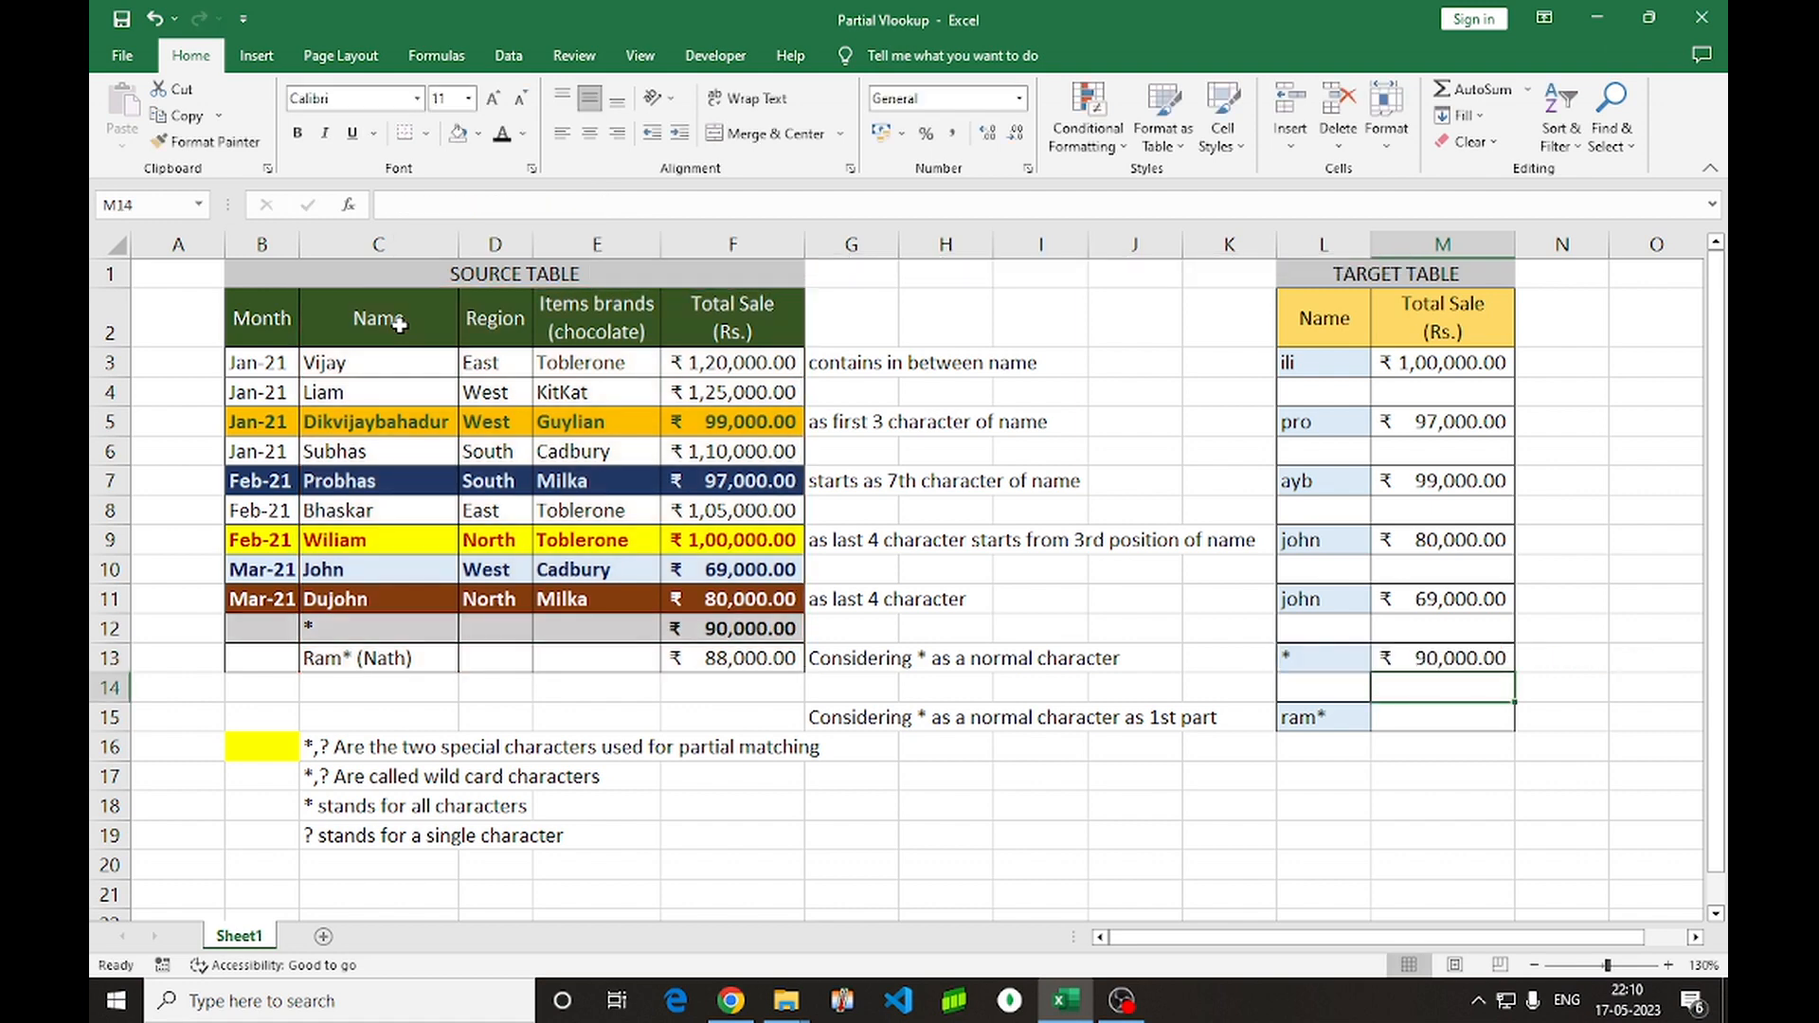
Compare the M13 formula and result with the asterisk entry in row 12 of the source table and the lookup name in L13
key("Up")
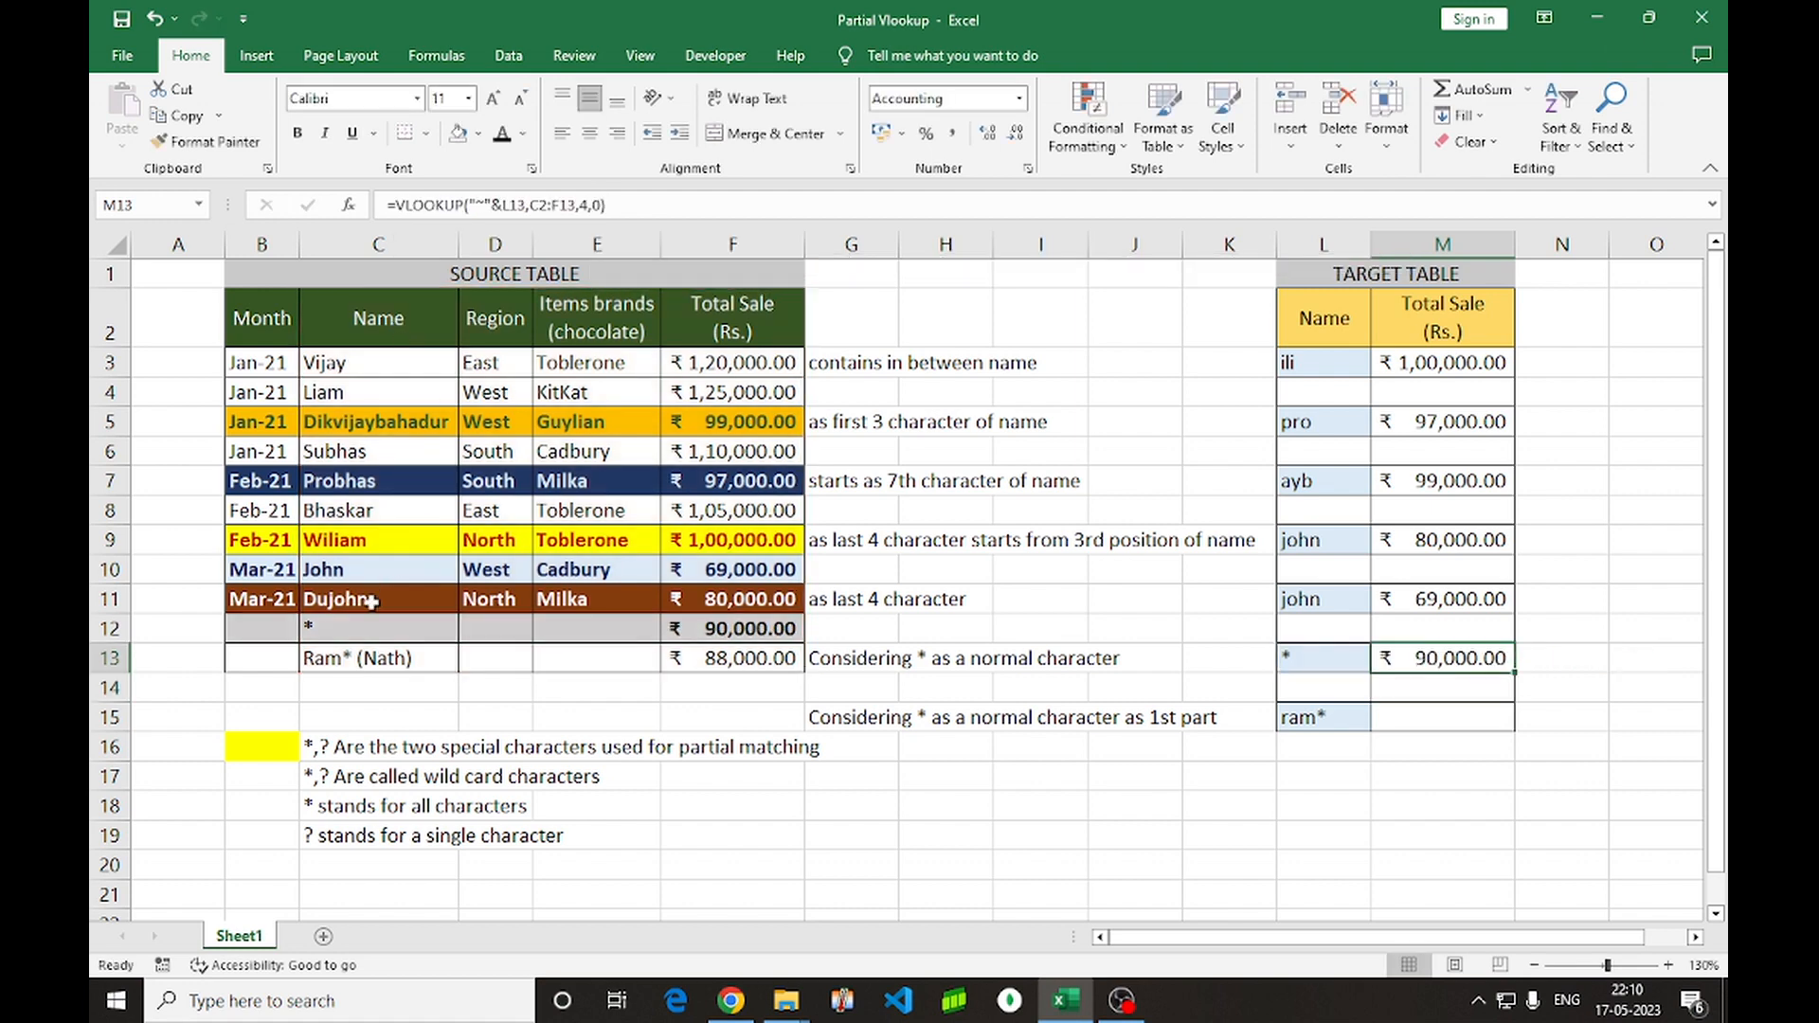
left_click(331, 634)
left_click(699, 629)
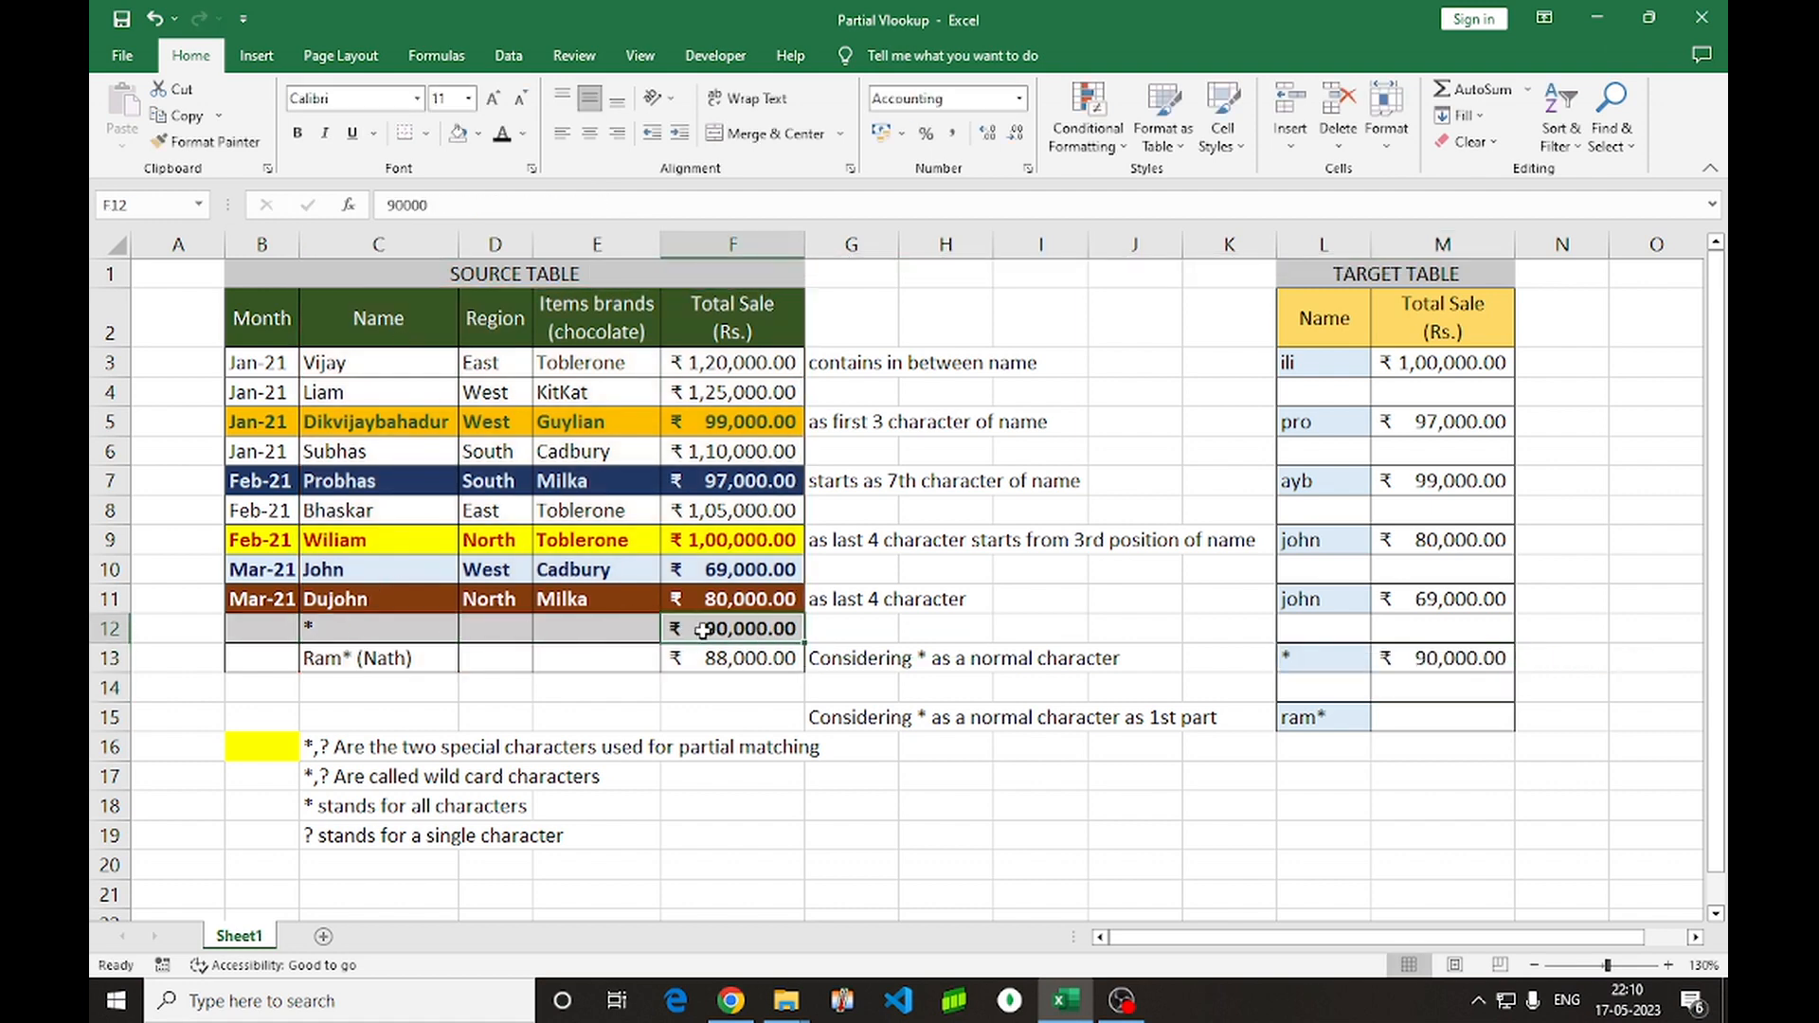
left_click(1434, 661)
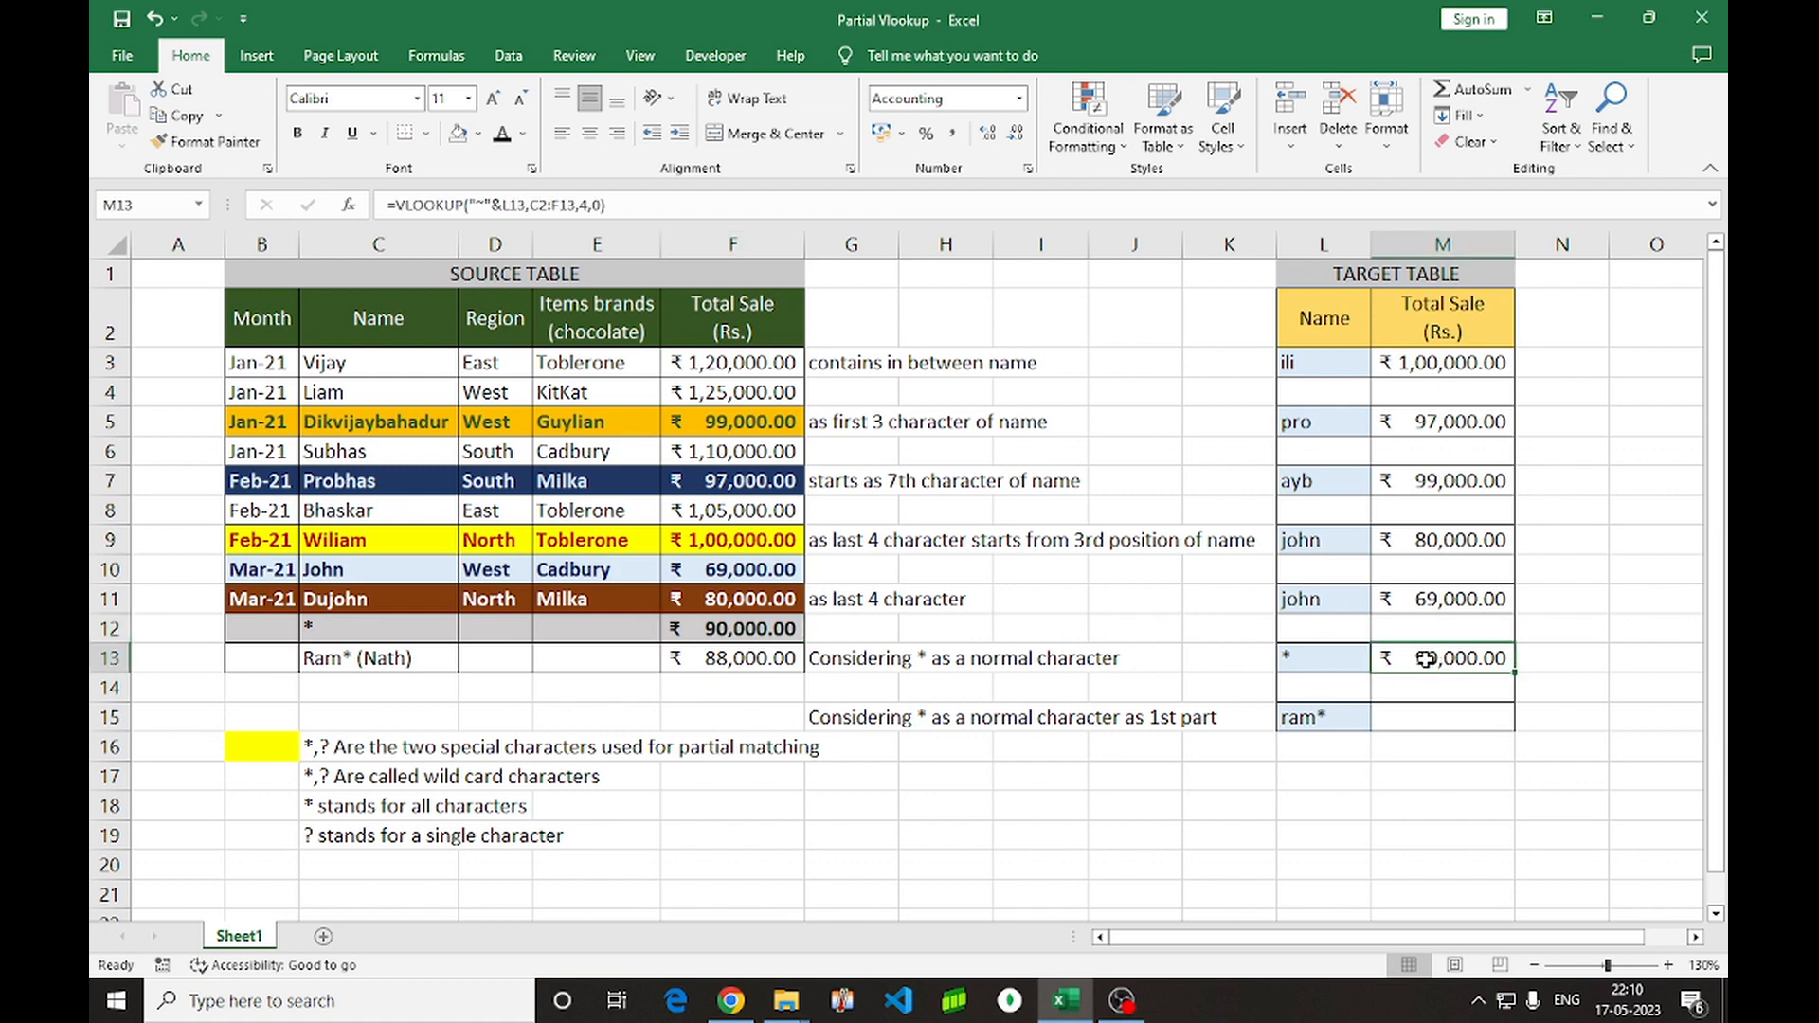
left_click(1315, 668)
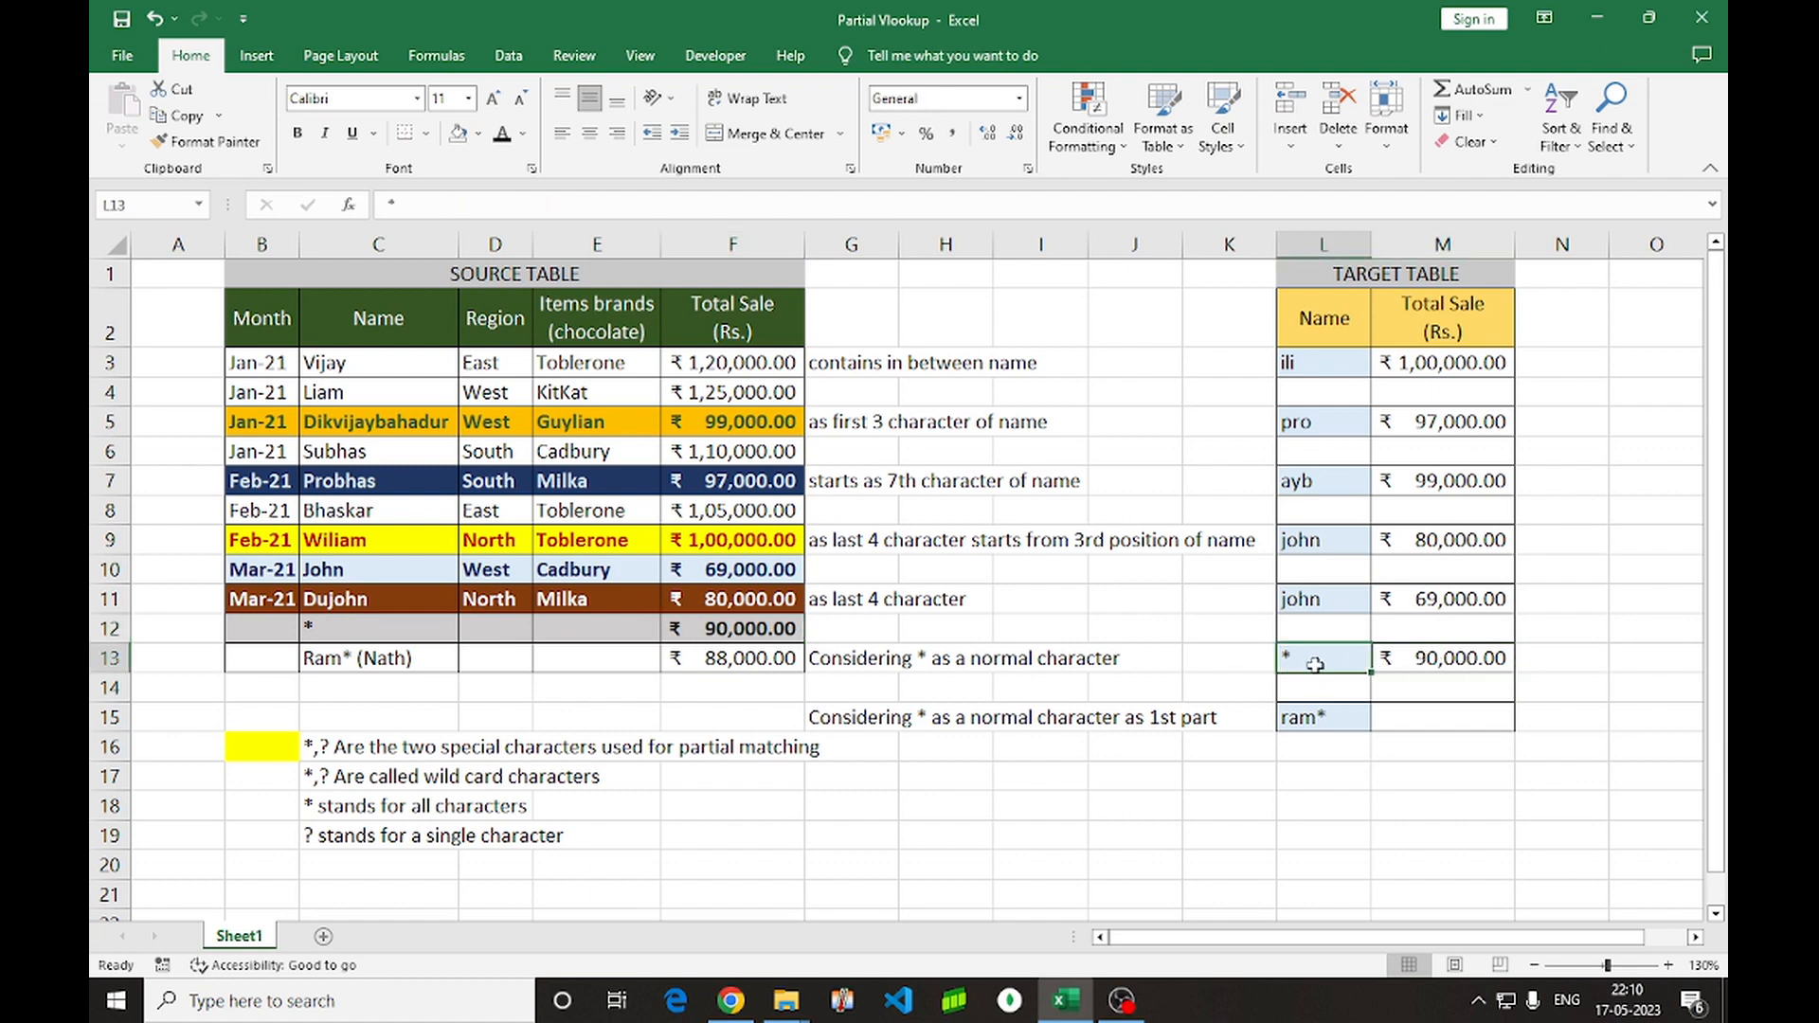
left_click(1431, 670)
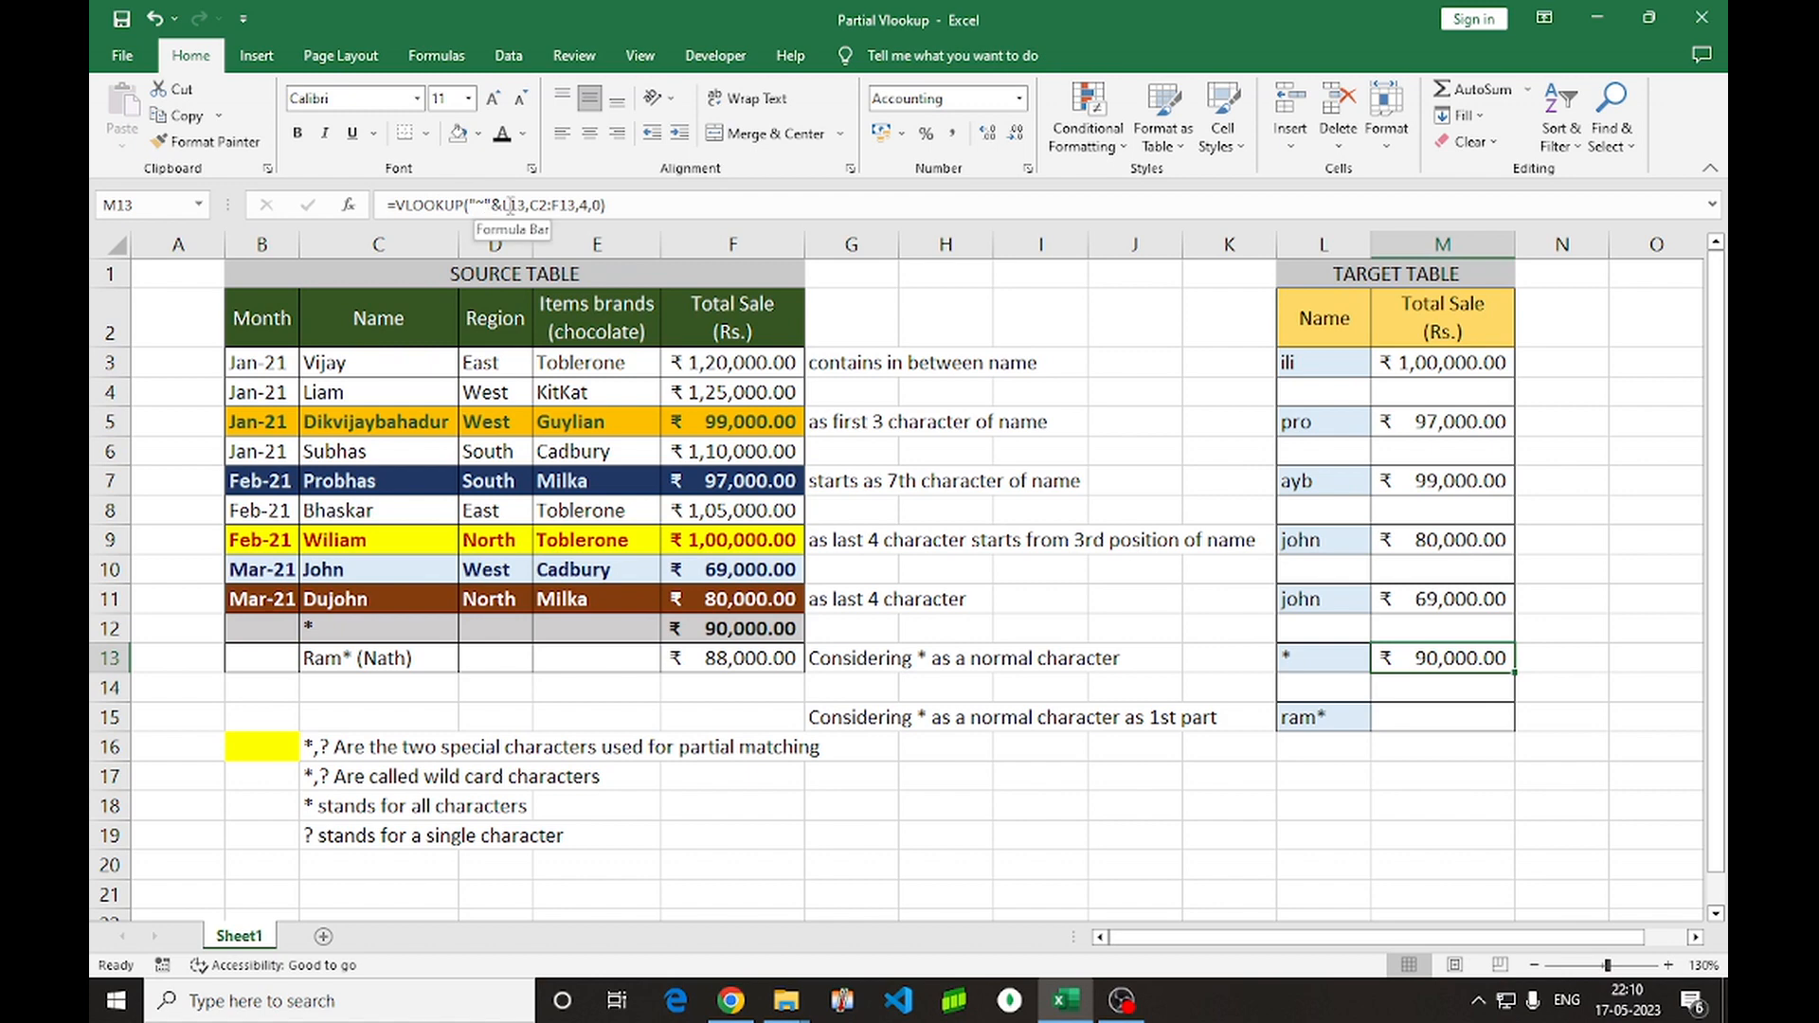
Begin a VLOOKUP formula in M15 with the lookup value L15&"*" to match the first part of the name
left_click(1424, 717)
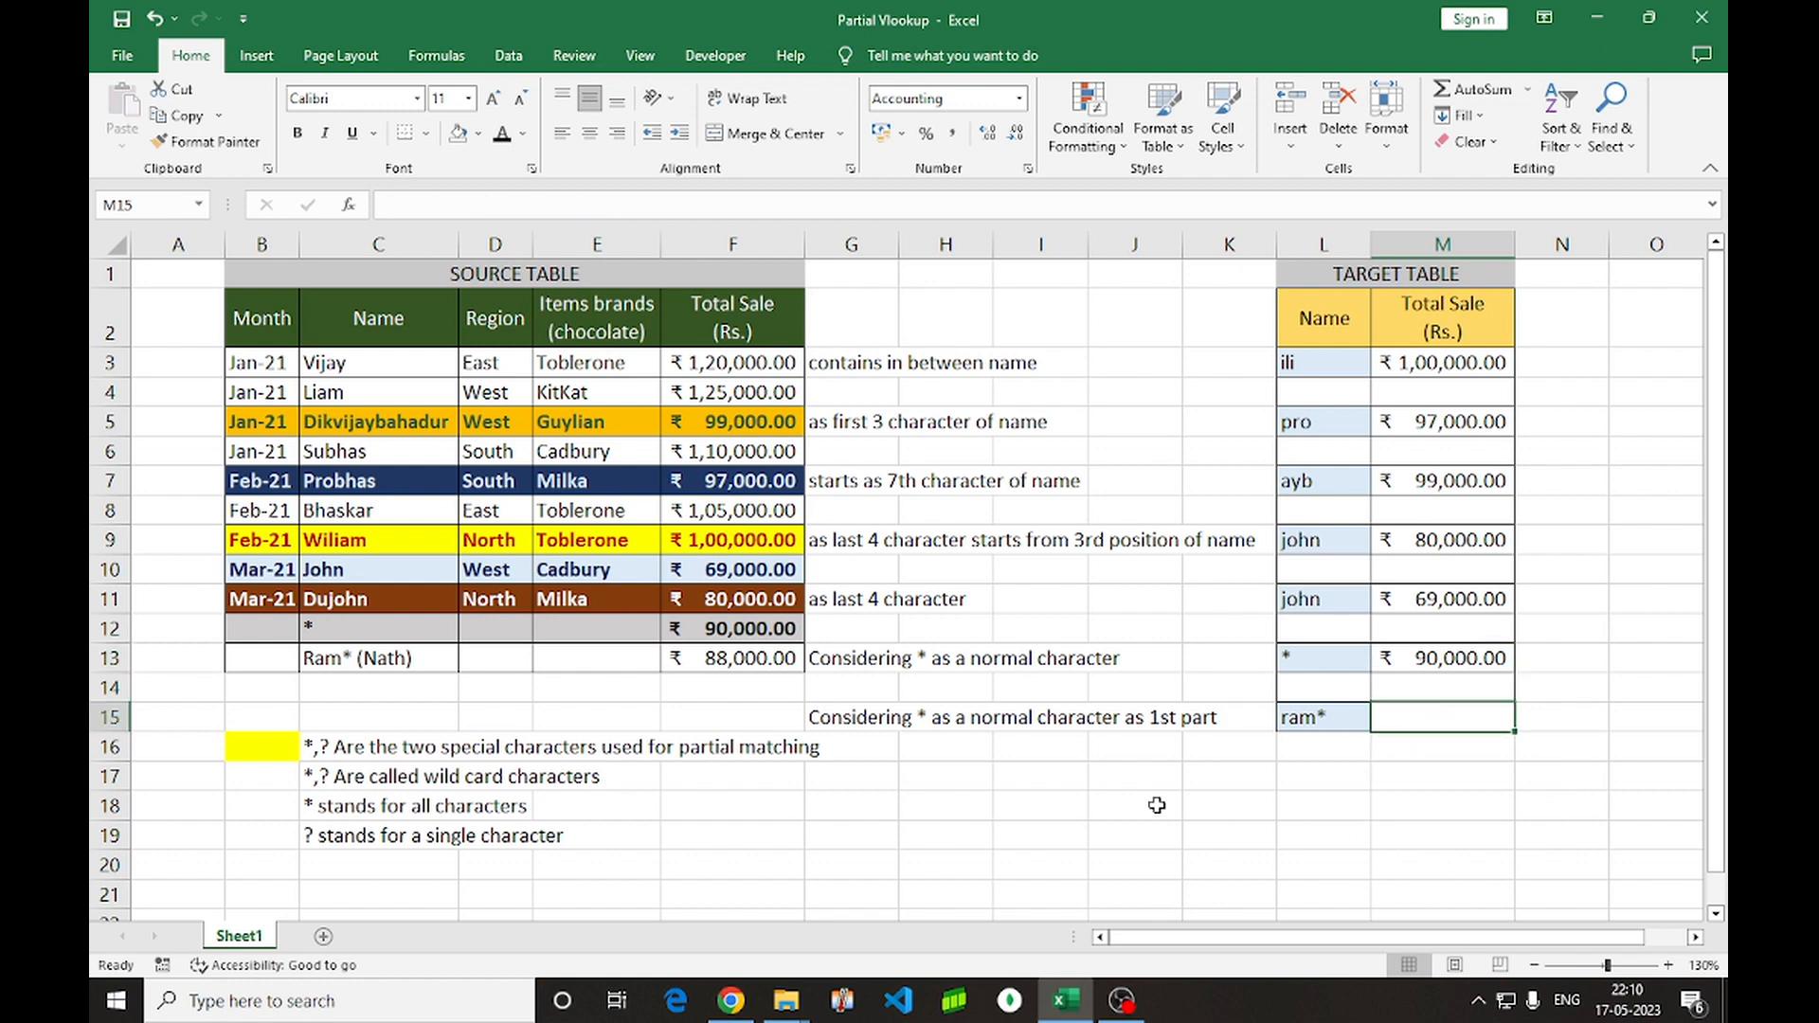
type("=")
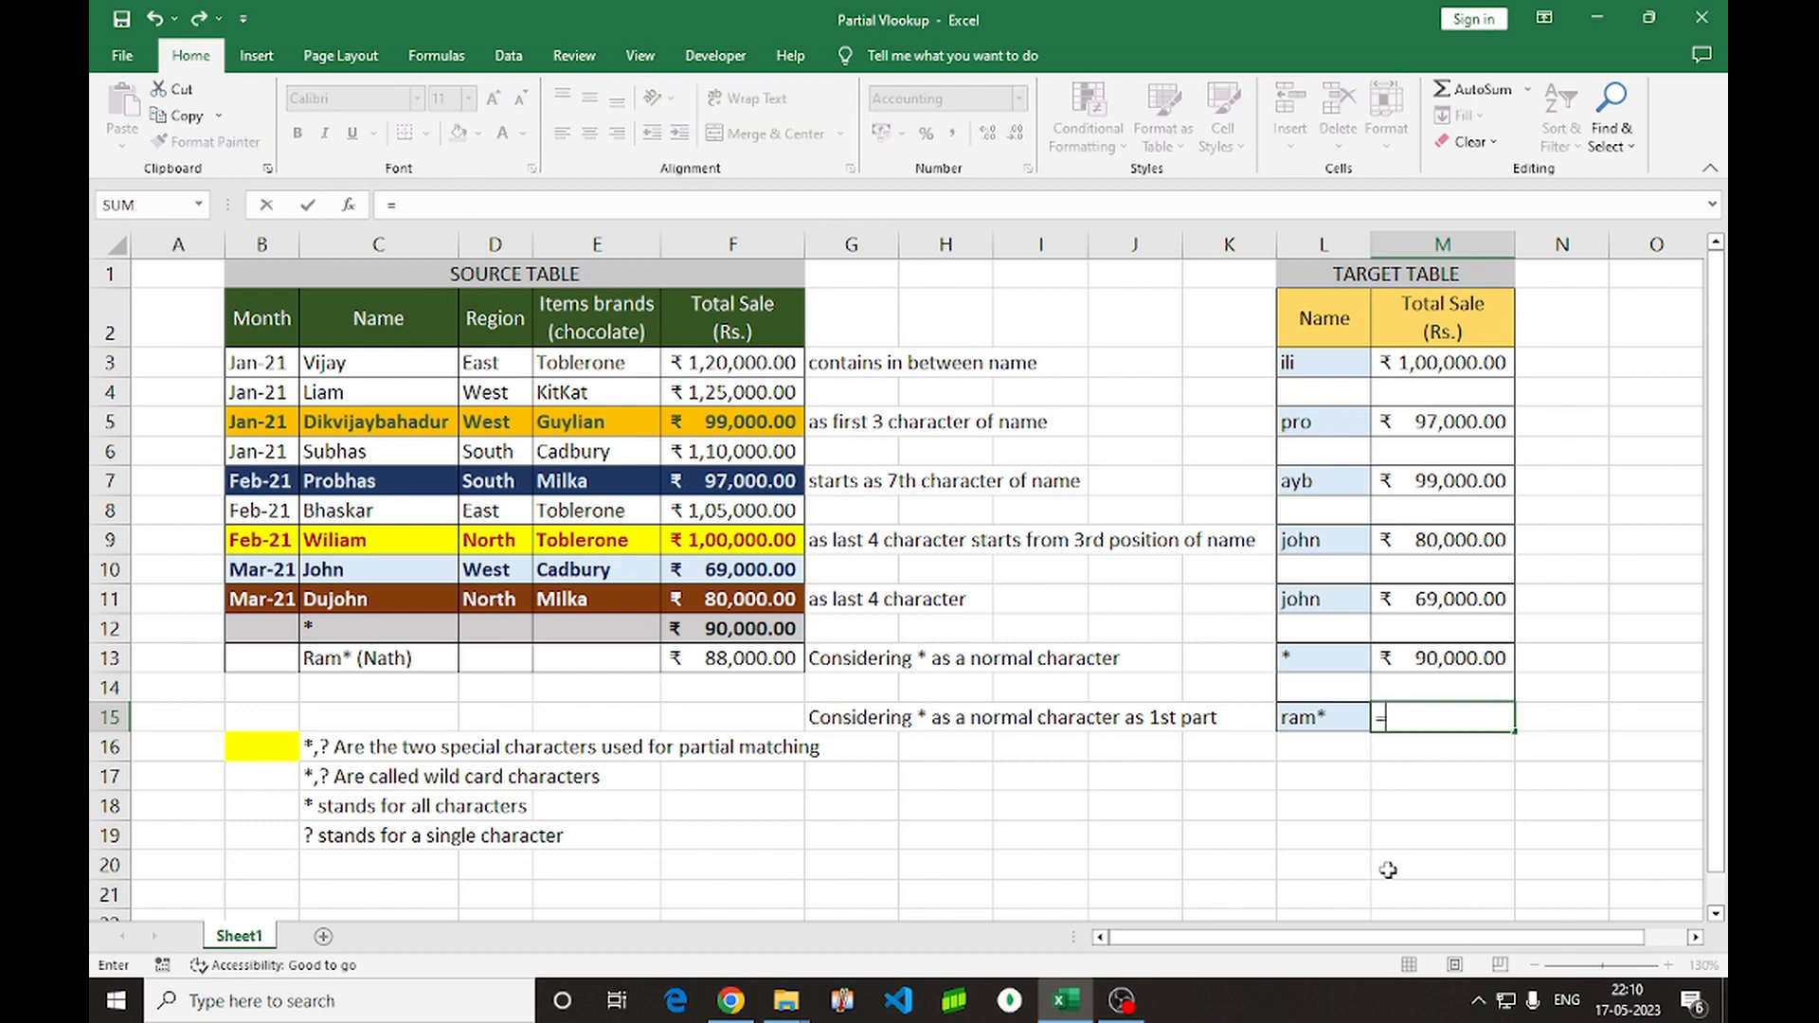
type("VLOOKUP(")
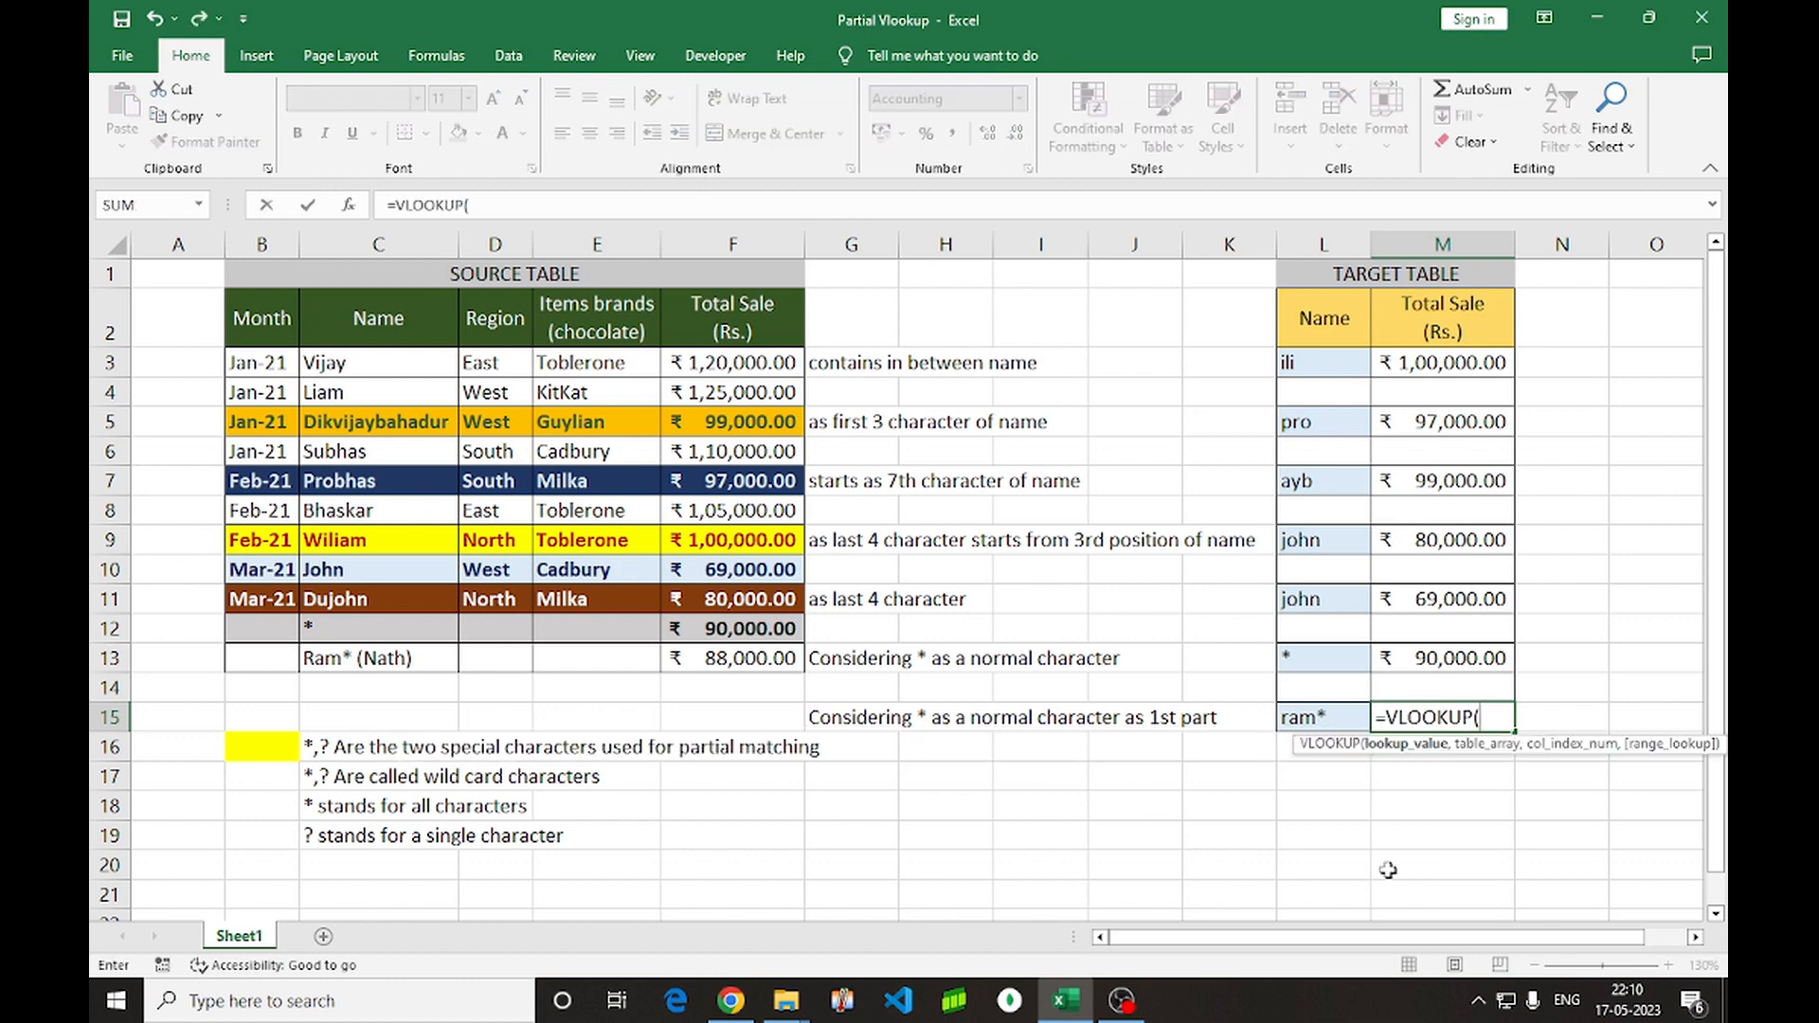
left_click(1323, 716)
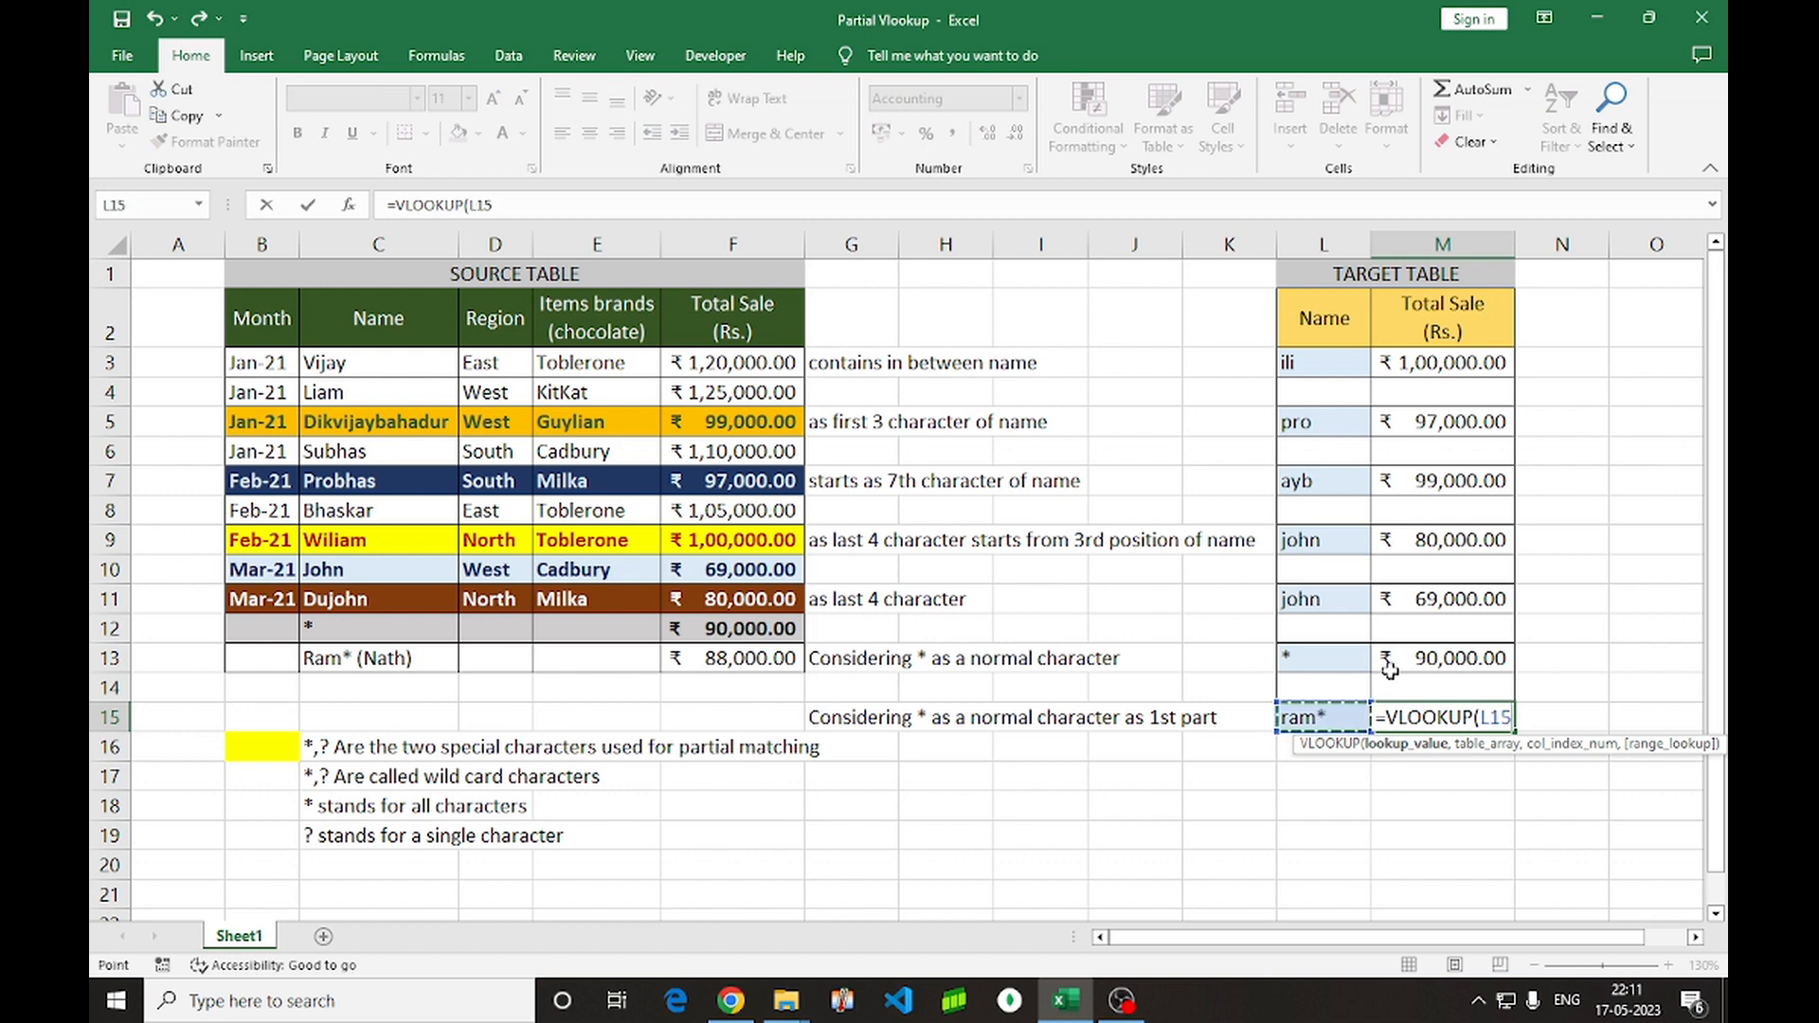
left_click(509, 205)
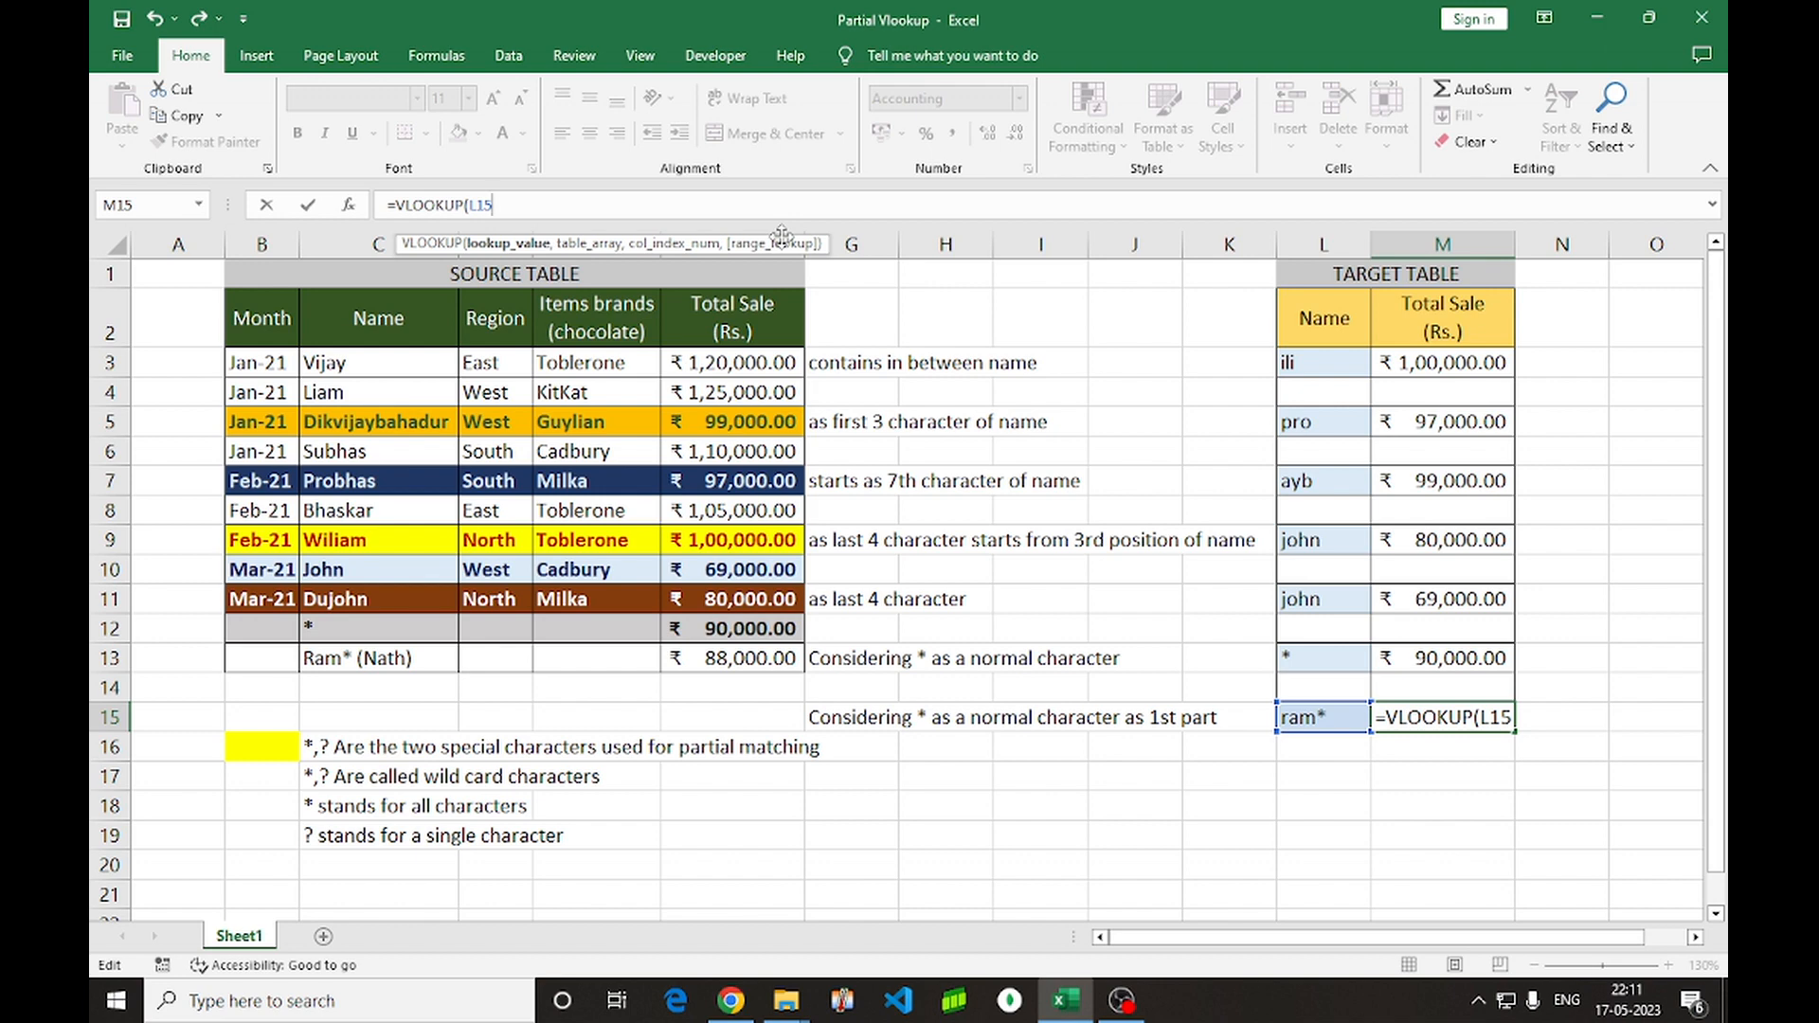
type("&\"*\",")
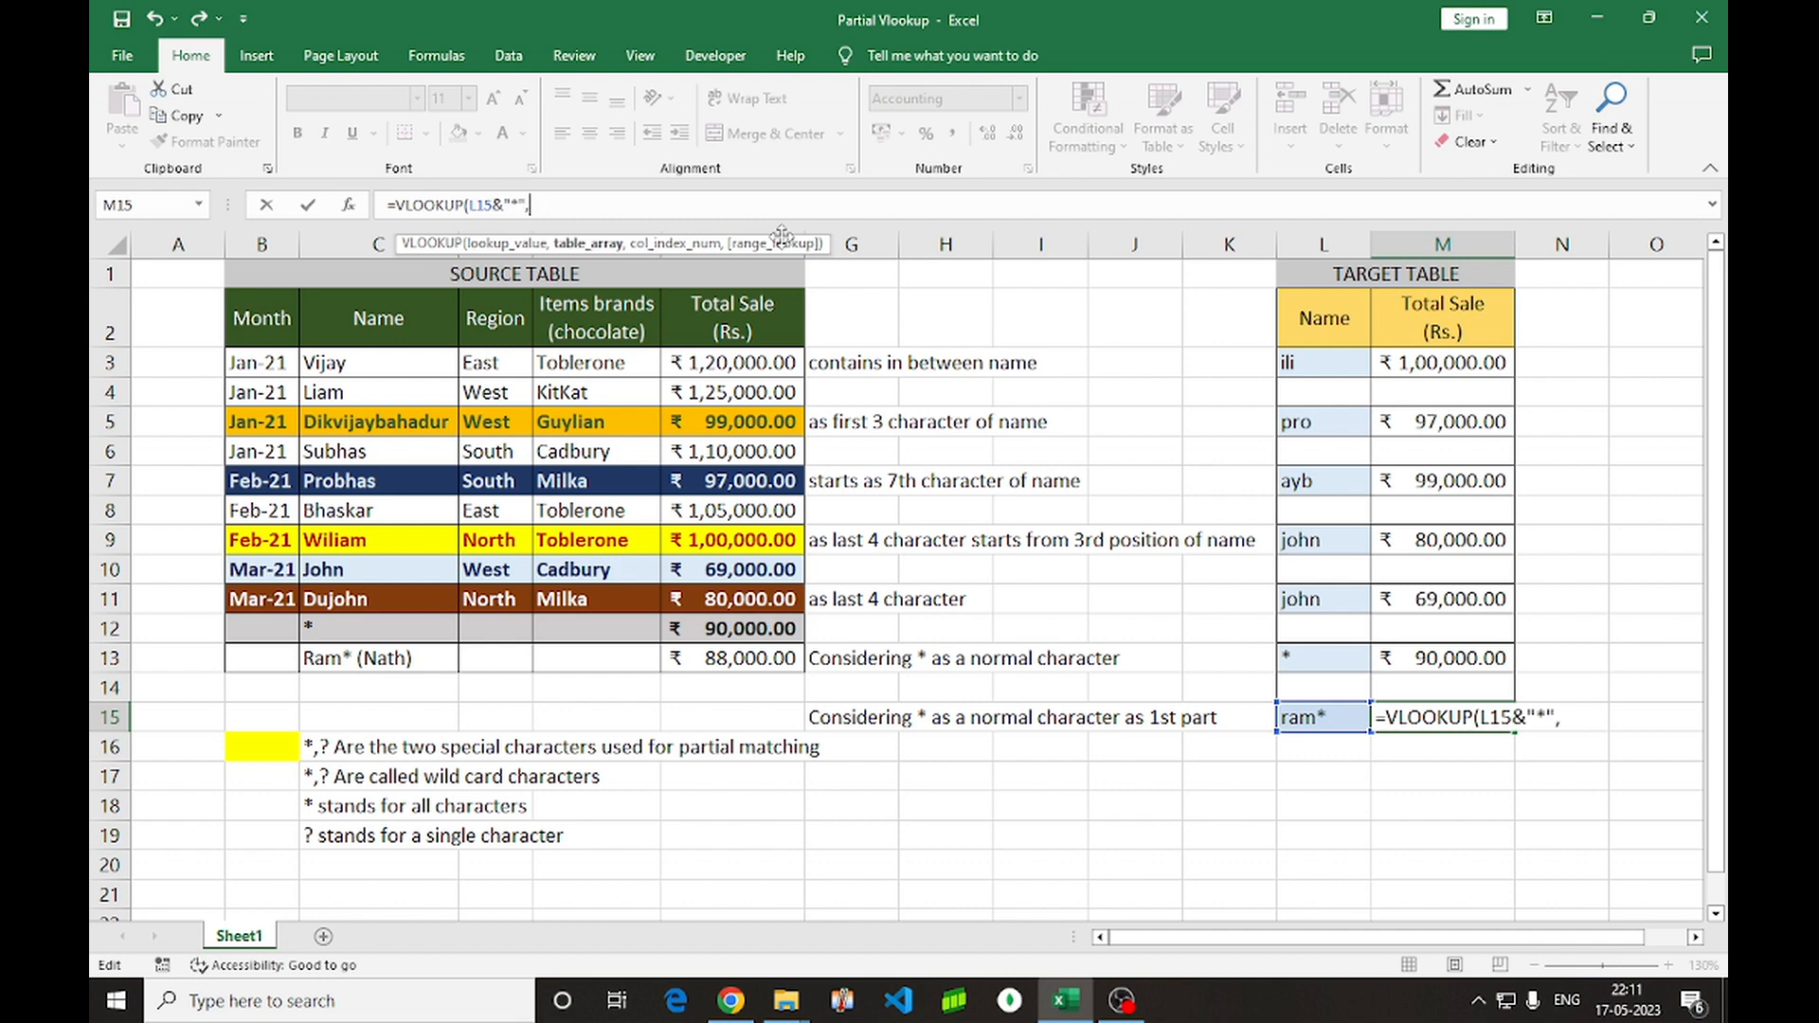
Finish the M15 formula as =VLOOKUP(L15&"*",C2:F13,4,0)
left_click(356, 333)
left_click_drag(356, 333, 801, 671)
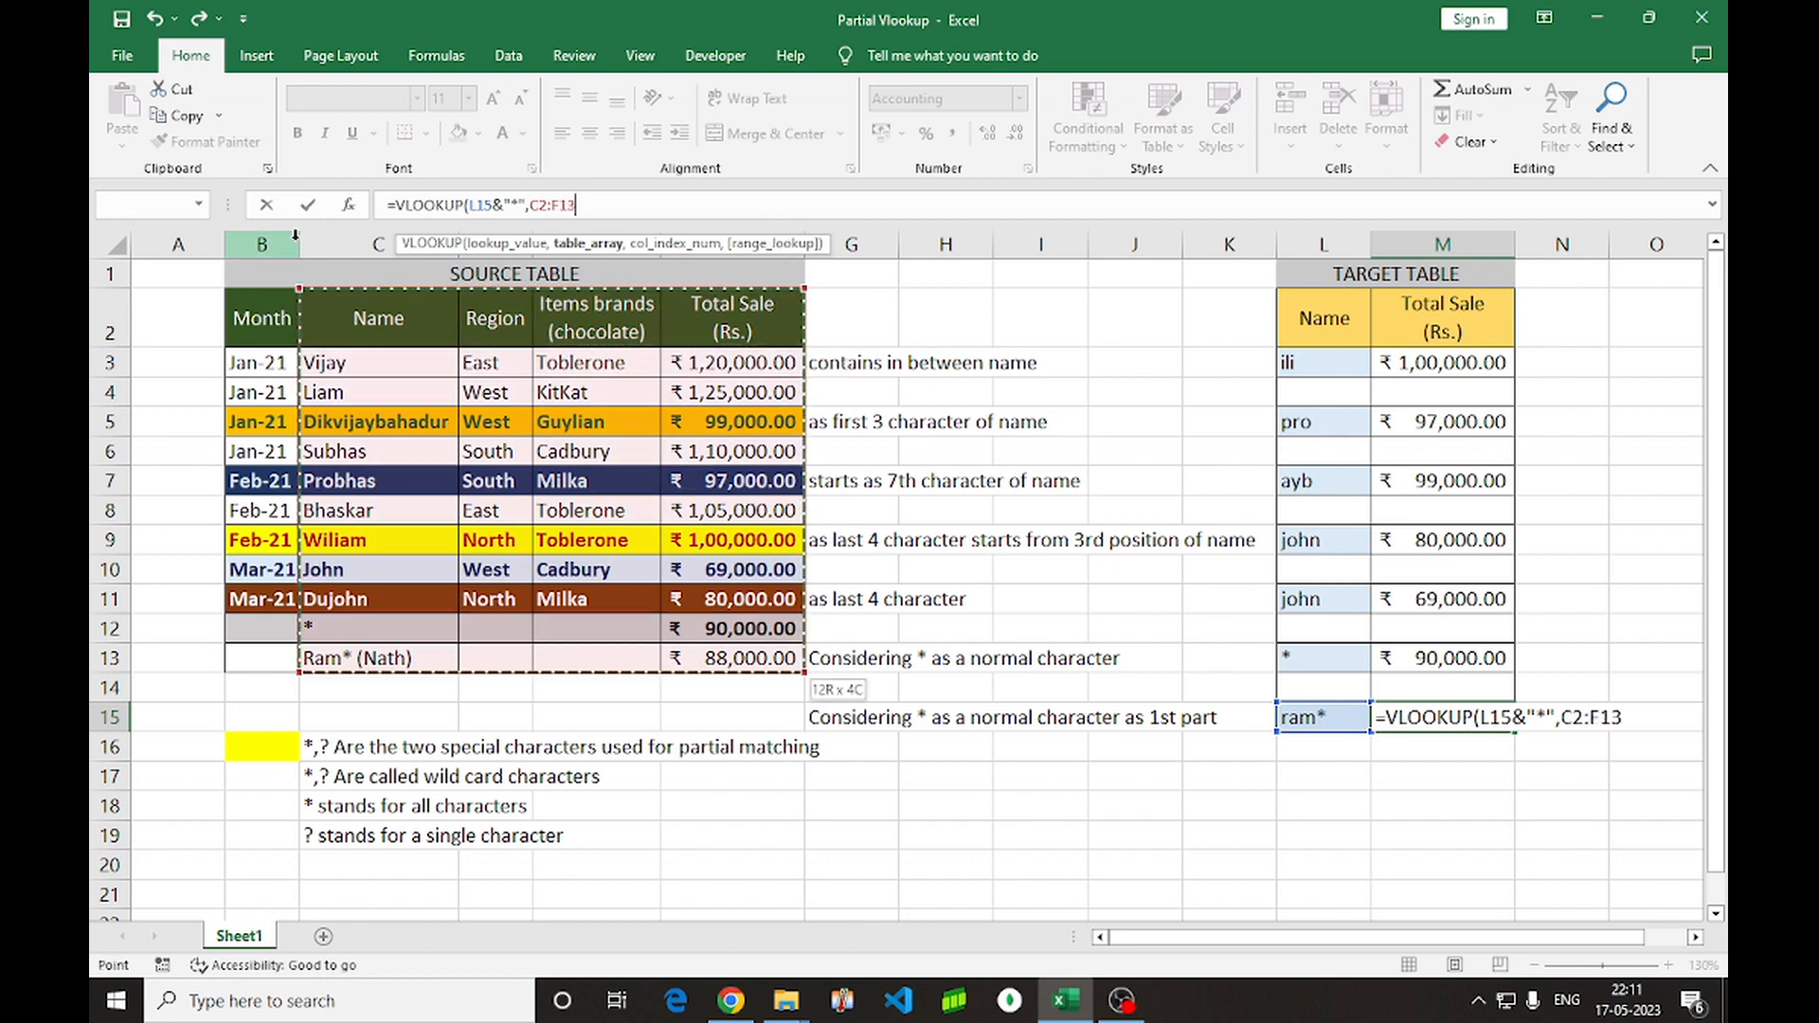
type(",")
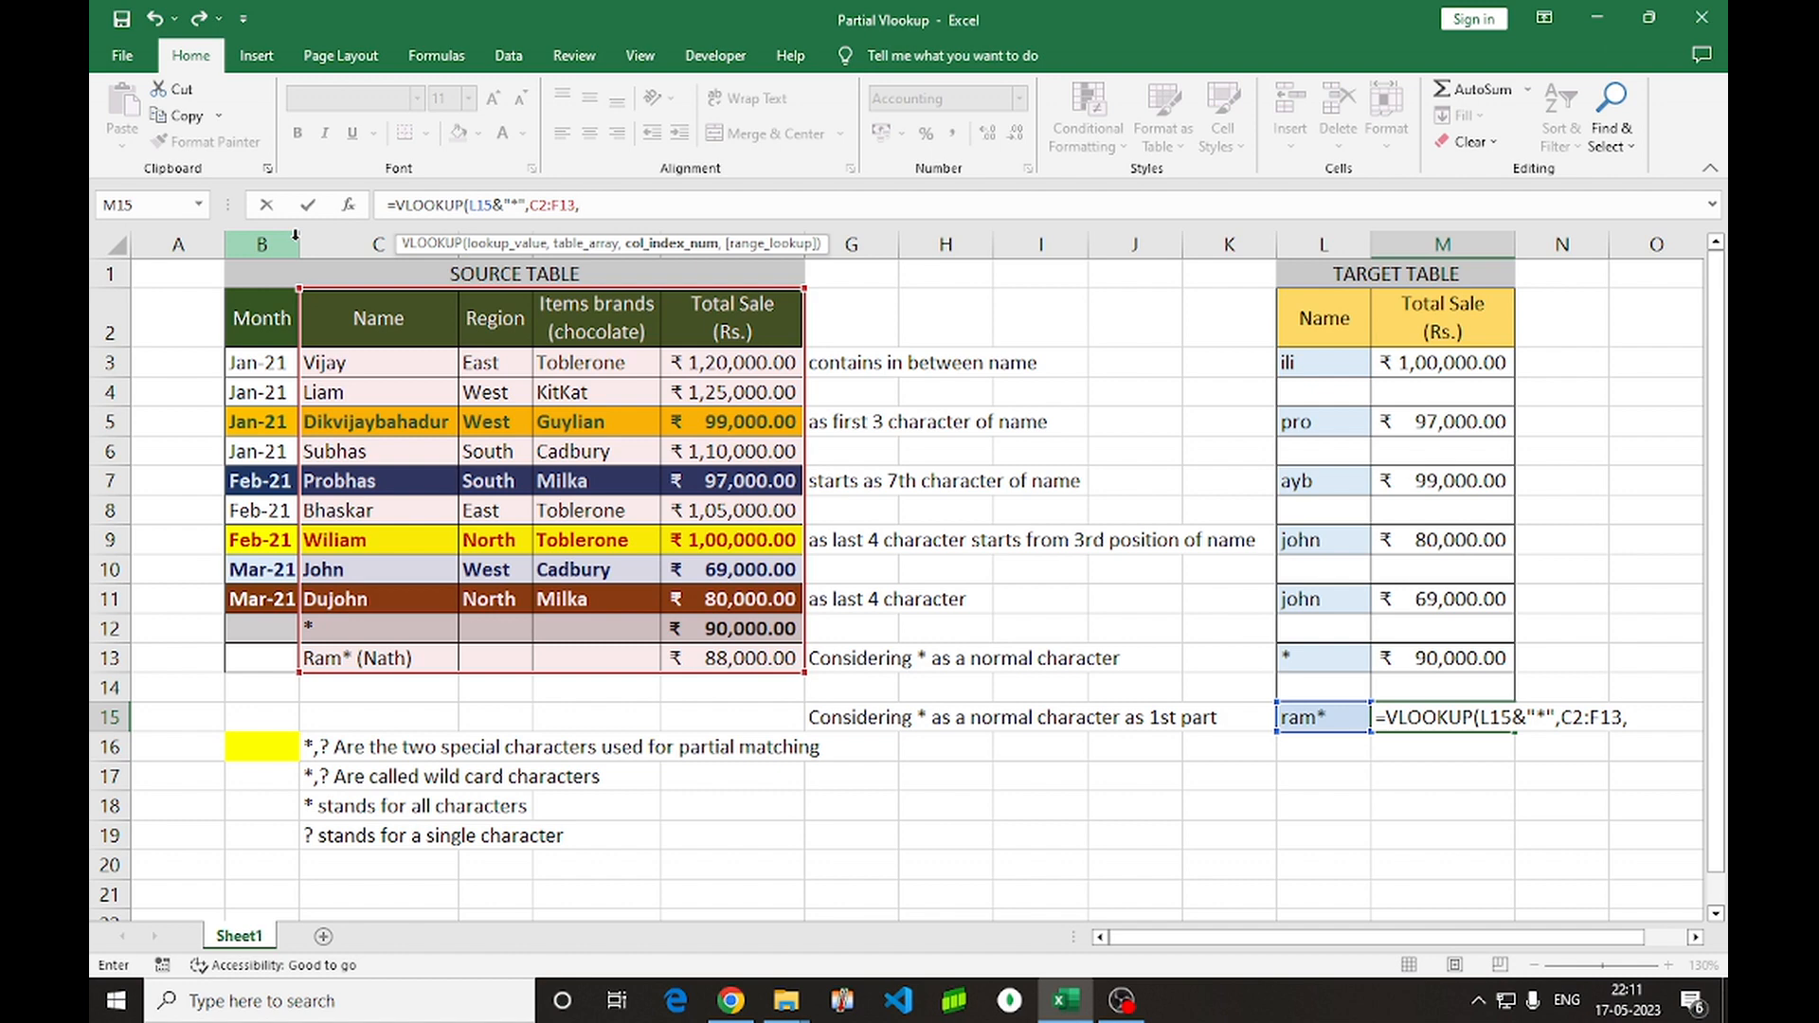
type("4,0")
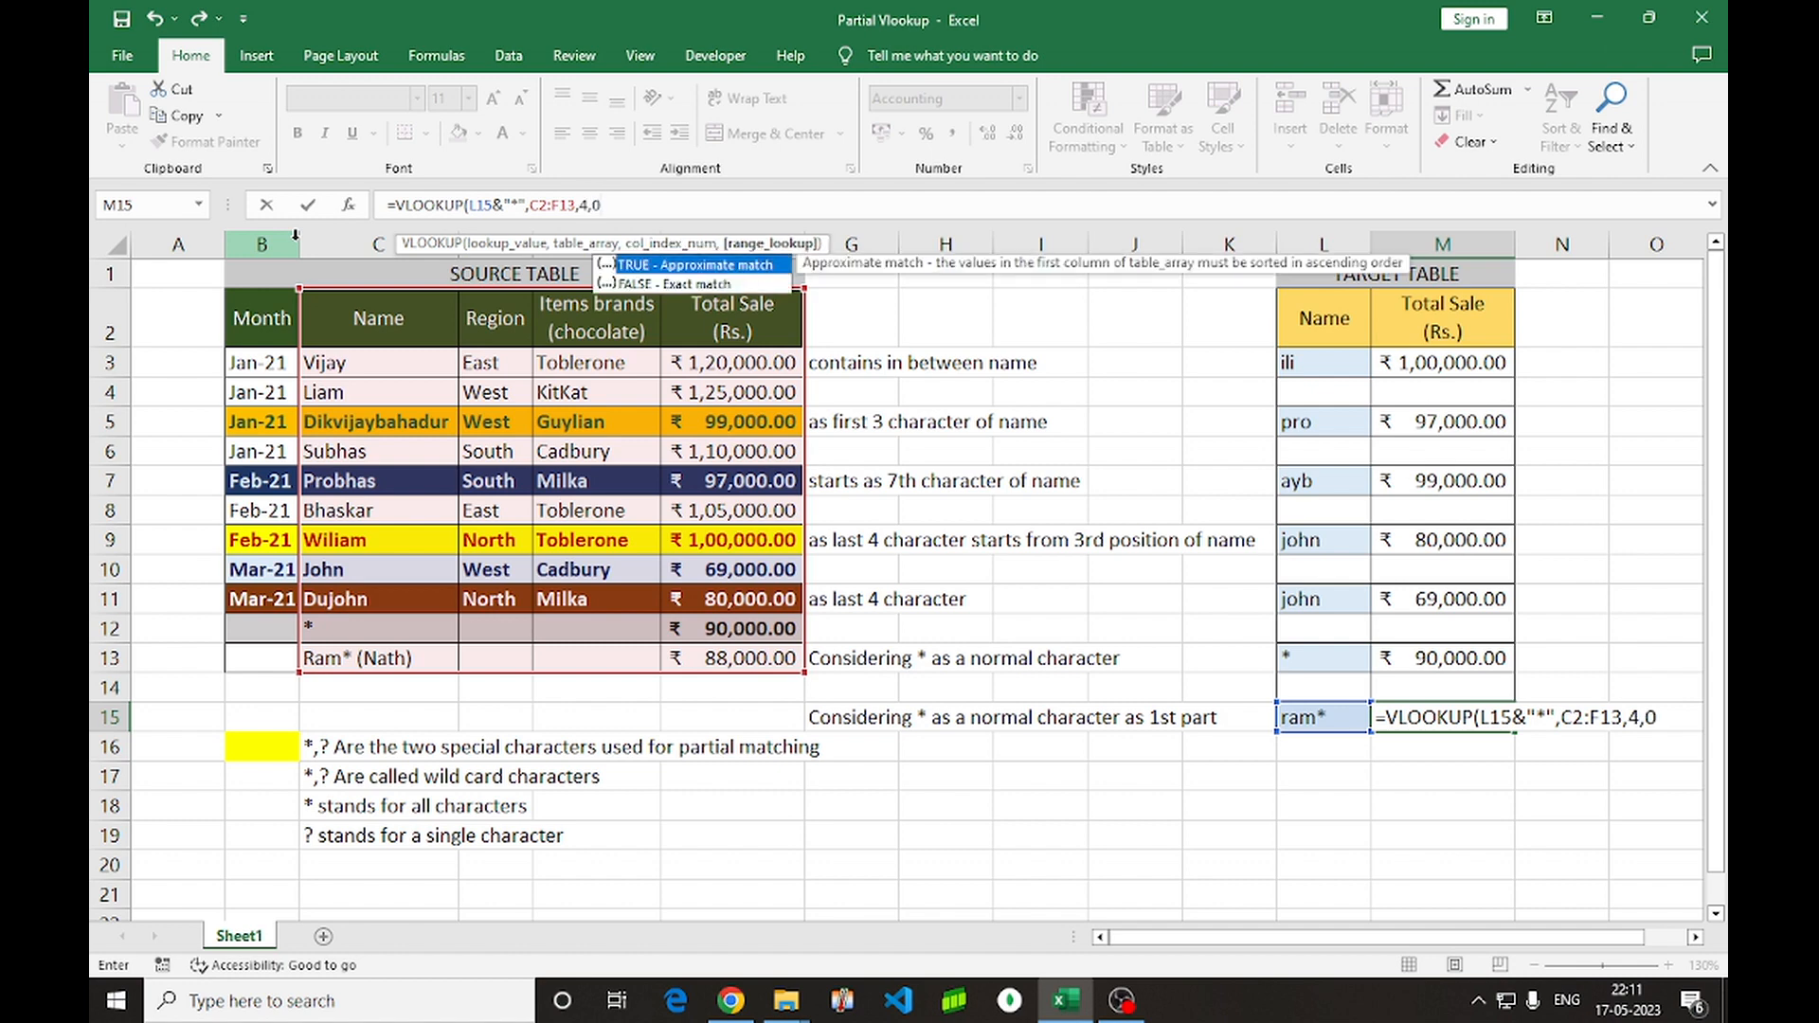
type(")")
key("Return")
key("Up")
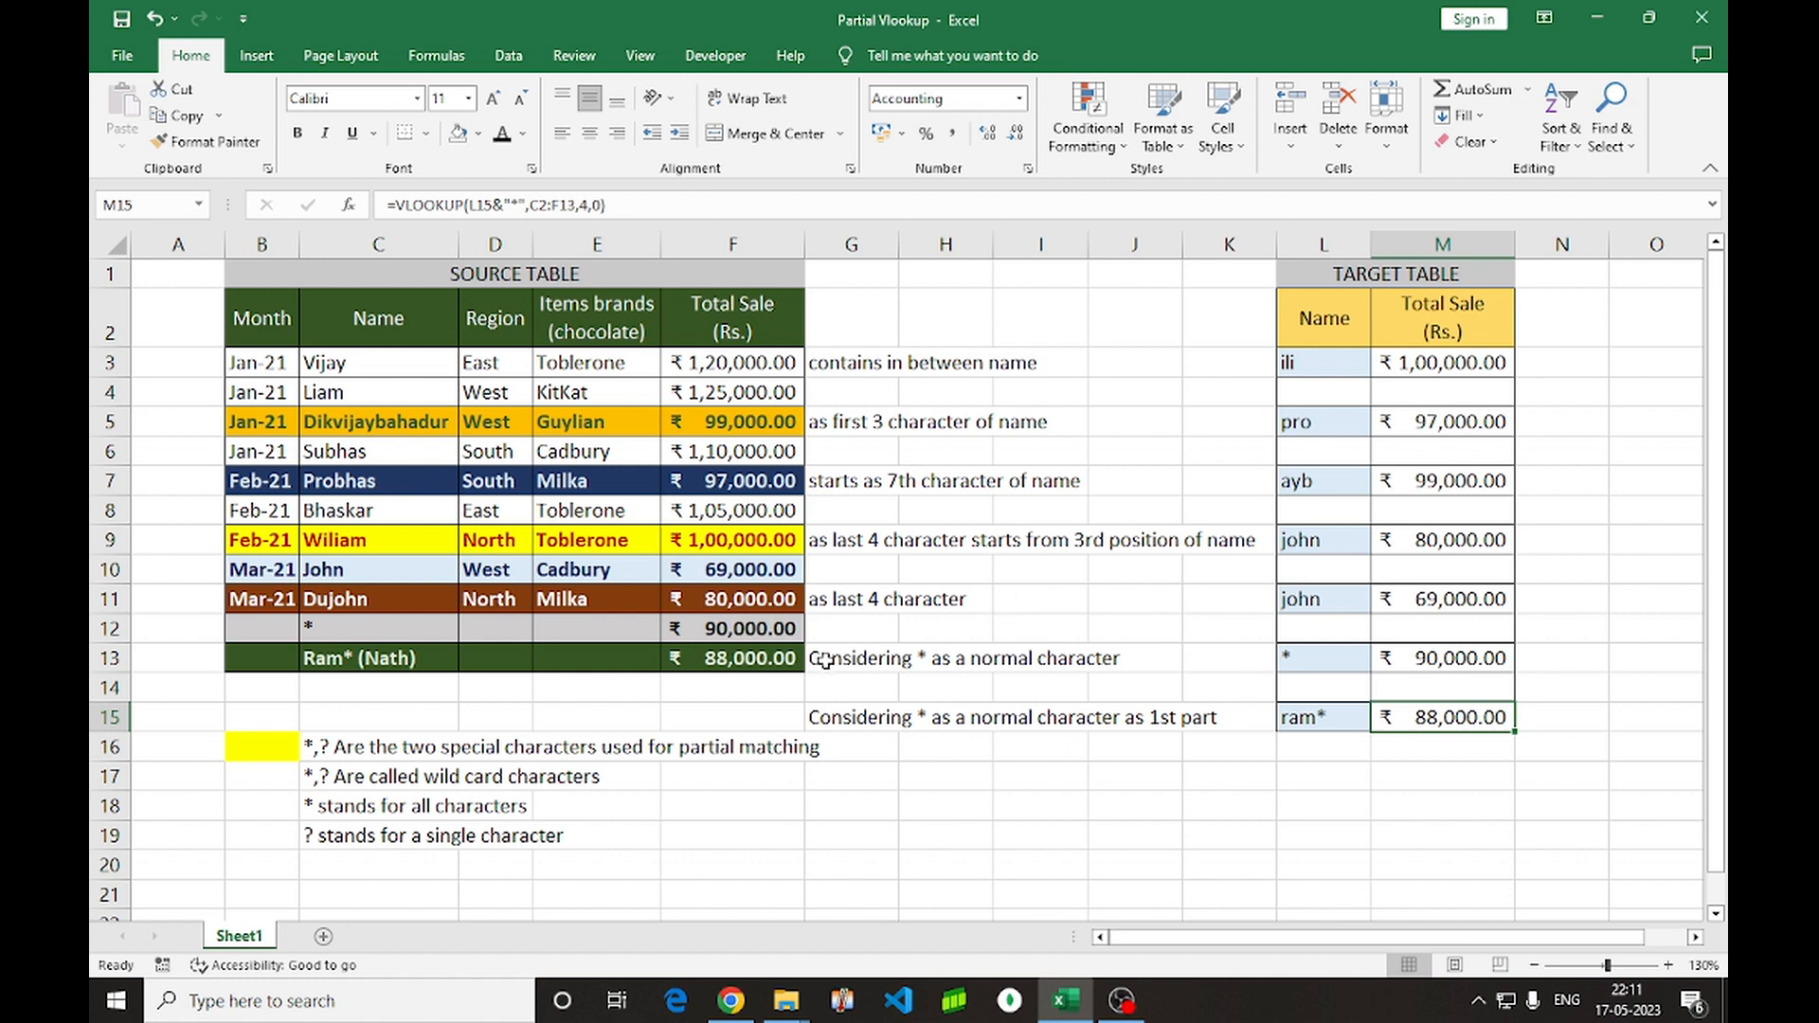
left_click(881, 885)
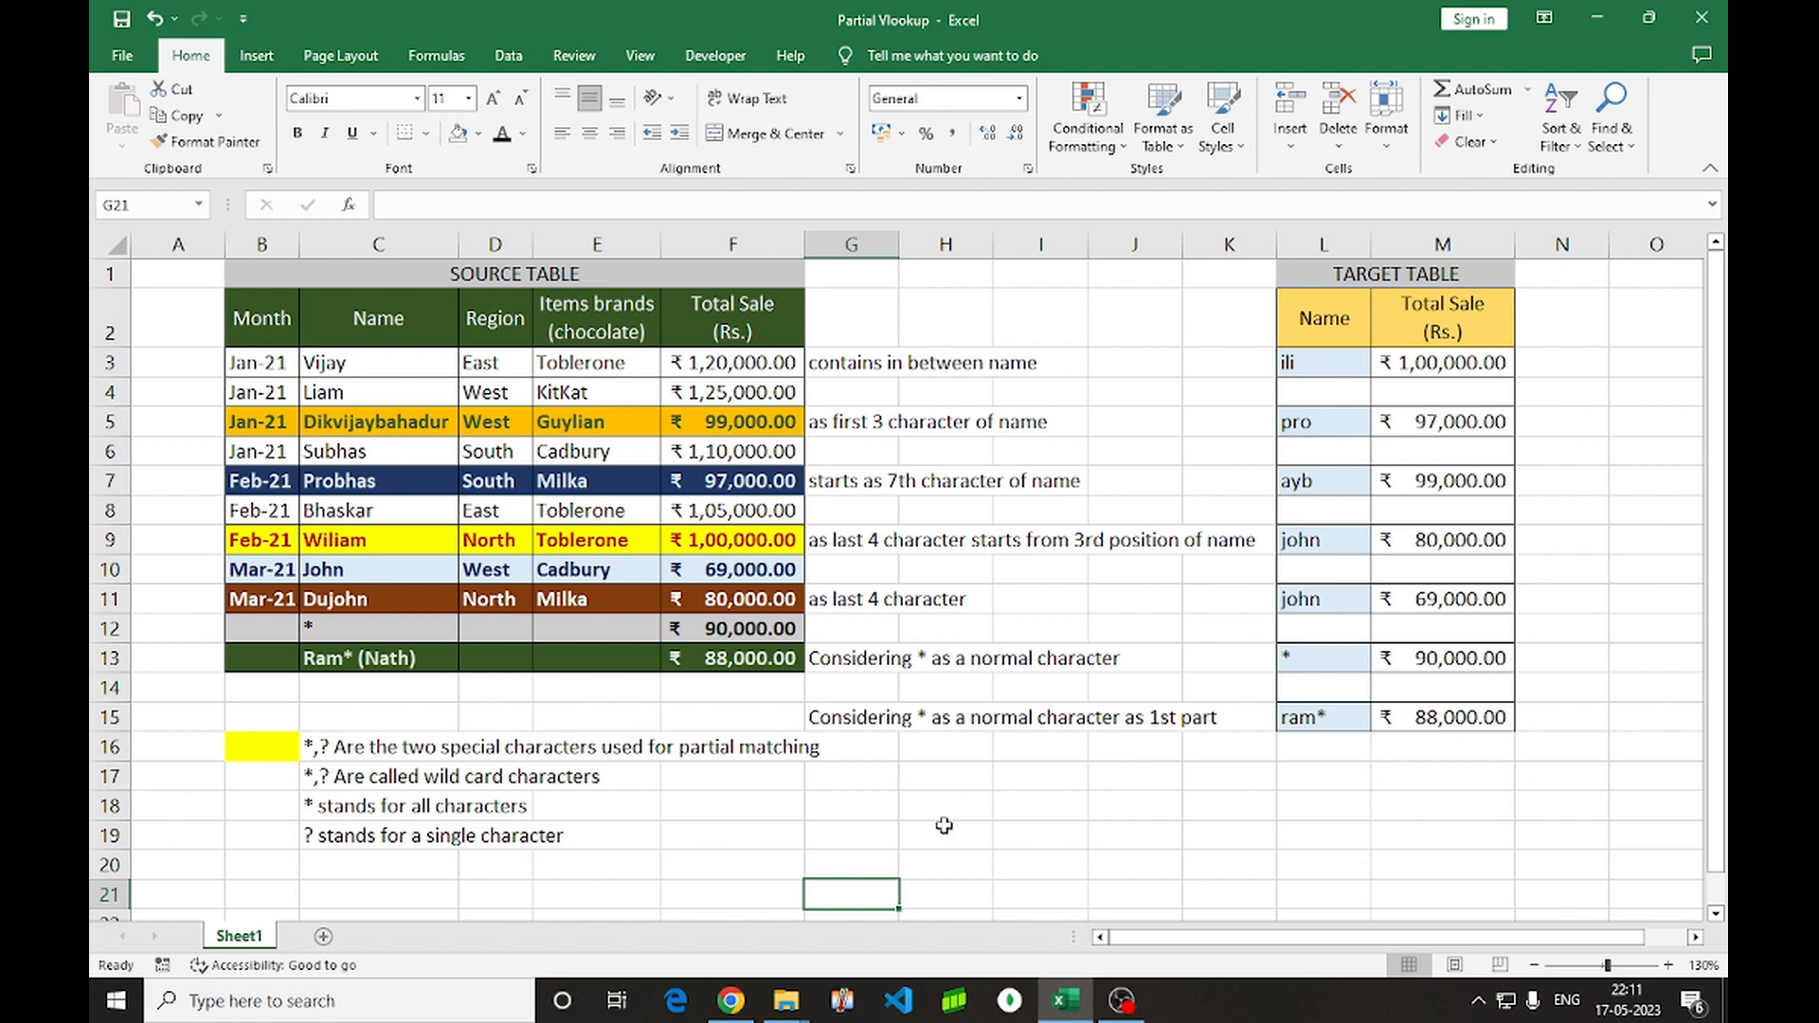